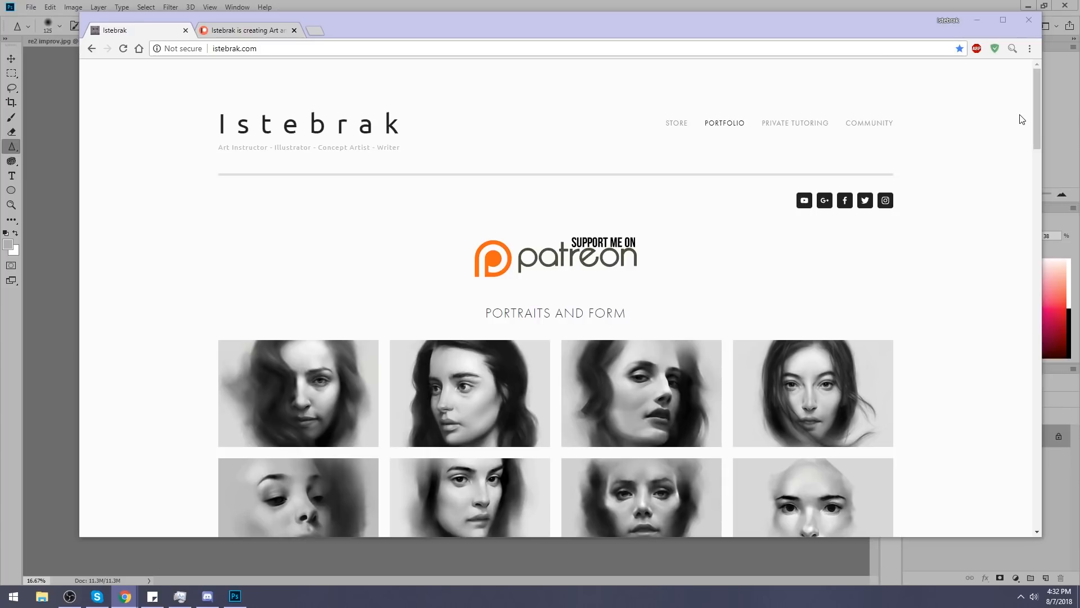
# Open the artist's Google+ community from the portfolio website and browse the community's poll posts.
pyautogui.moveTo(364, 25); pyautogui.dragTo(343, 29)
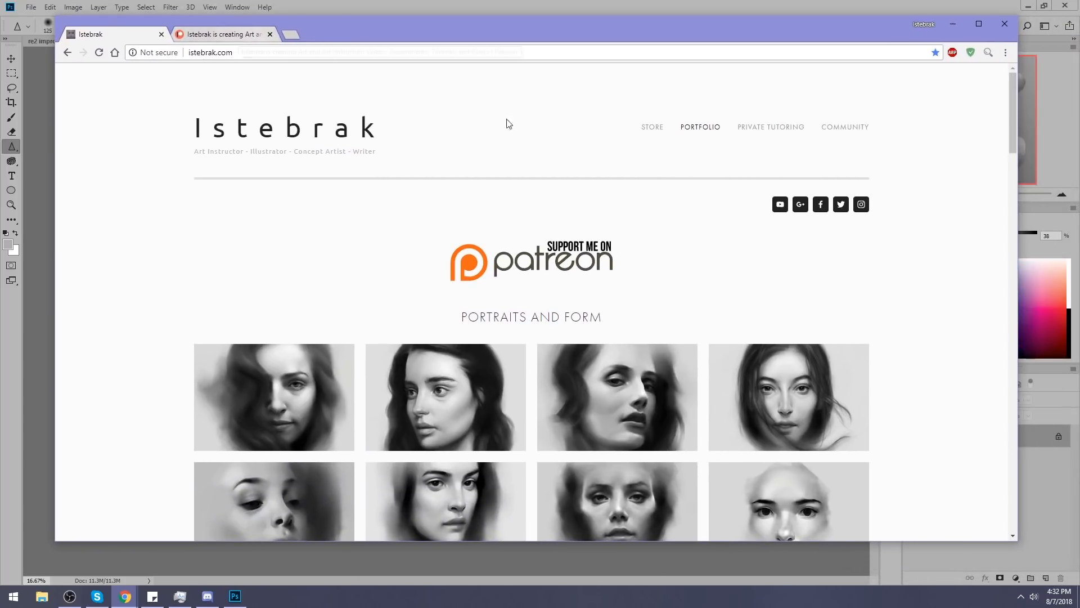
pyautogui.click(802, 208)
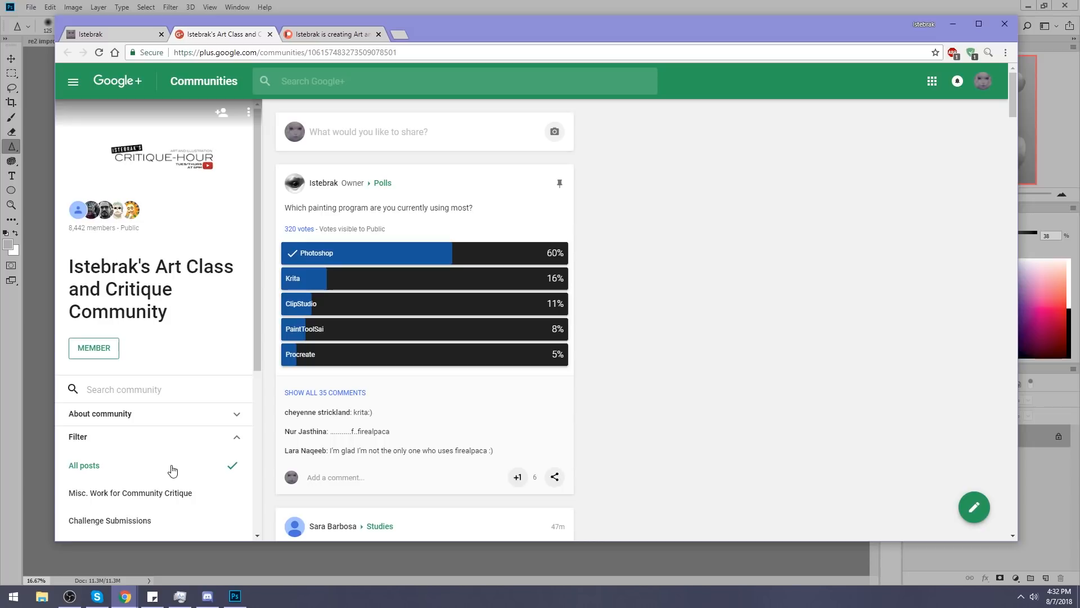
pyautogui.scroll(-2, 172, 473)
pyautogui.click(108, 515)
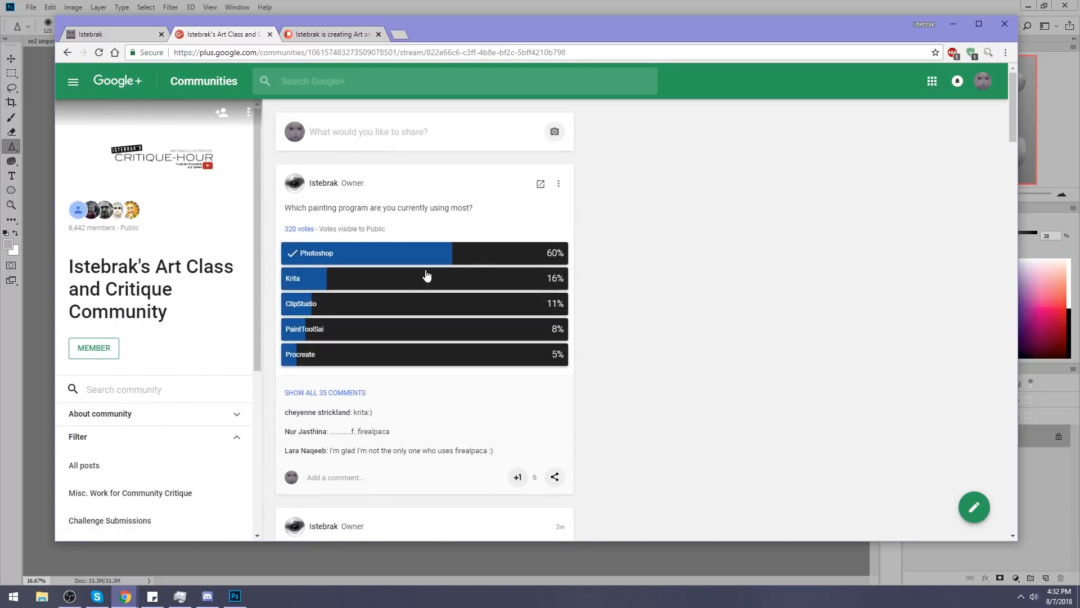
pyautogui.scroll(-6, 633, 311)
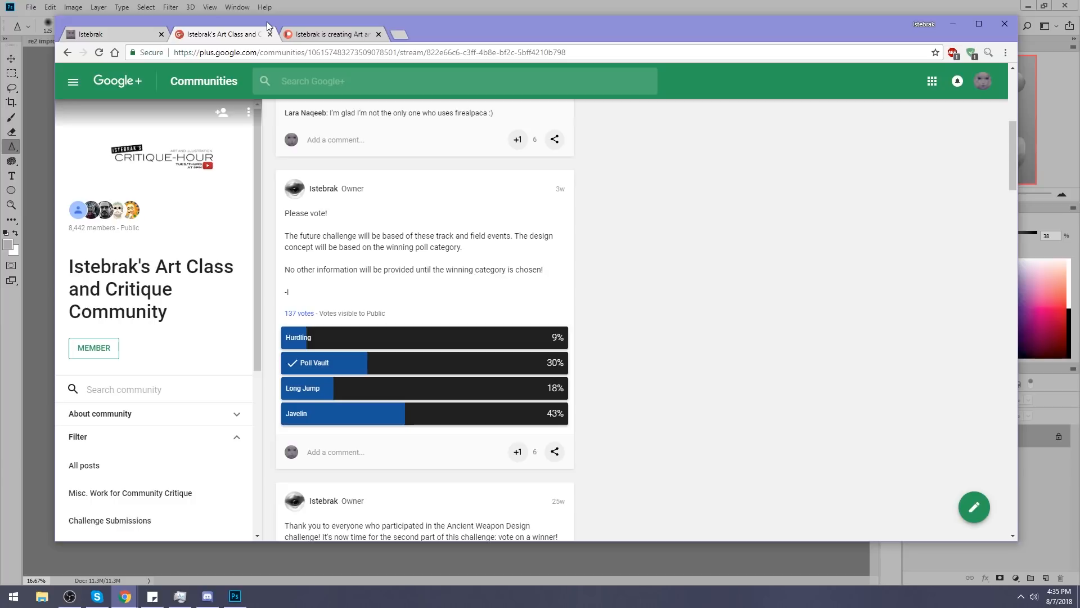
# Review the artist's Patreon page, including the creator links and membership tiers, and check the current date and time.
pyautogui.click(323, 34)
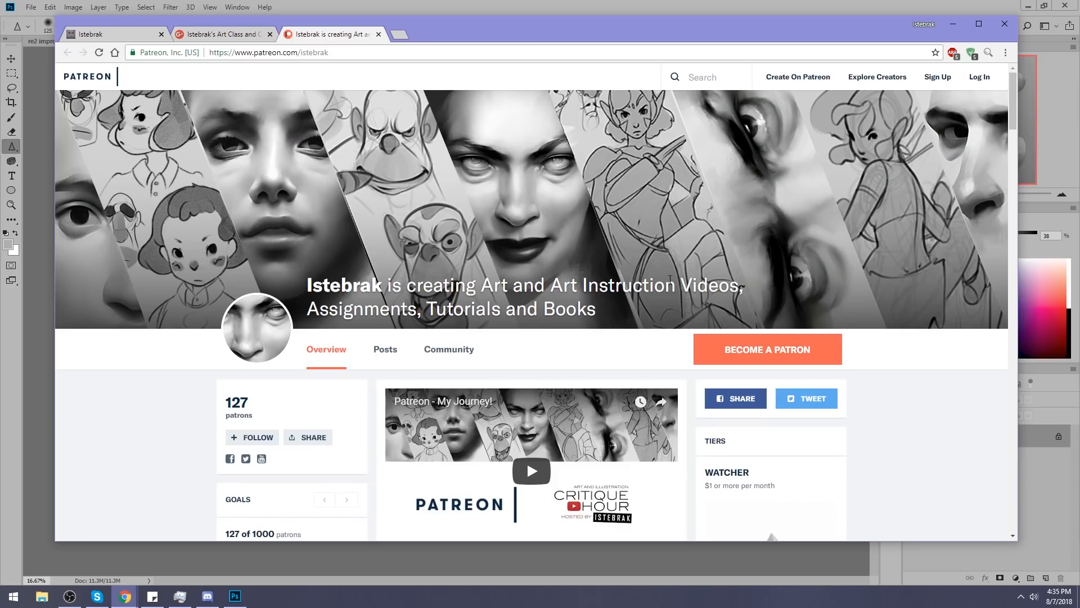
pyautogui.scroll(-7, 847, 290)
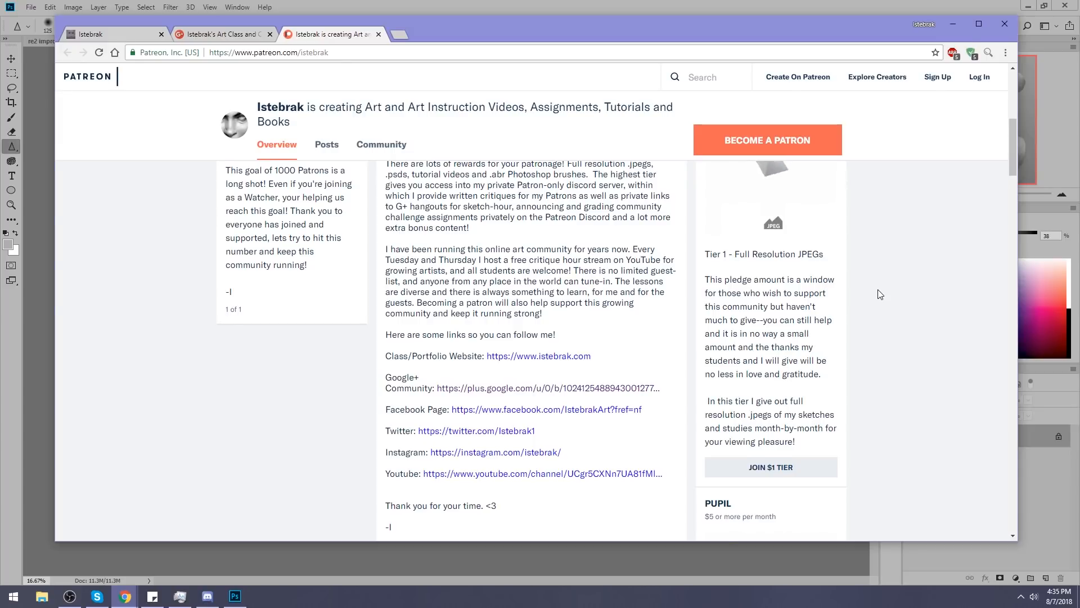
pyautogui.scroll(7, 881, 294)
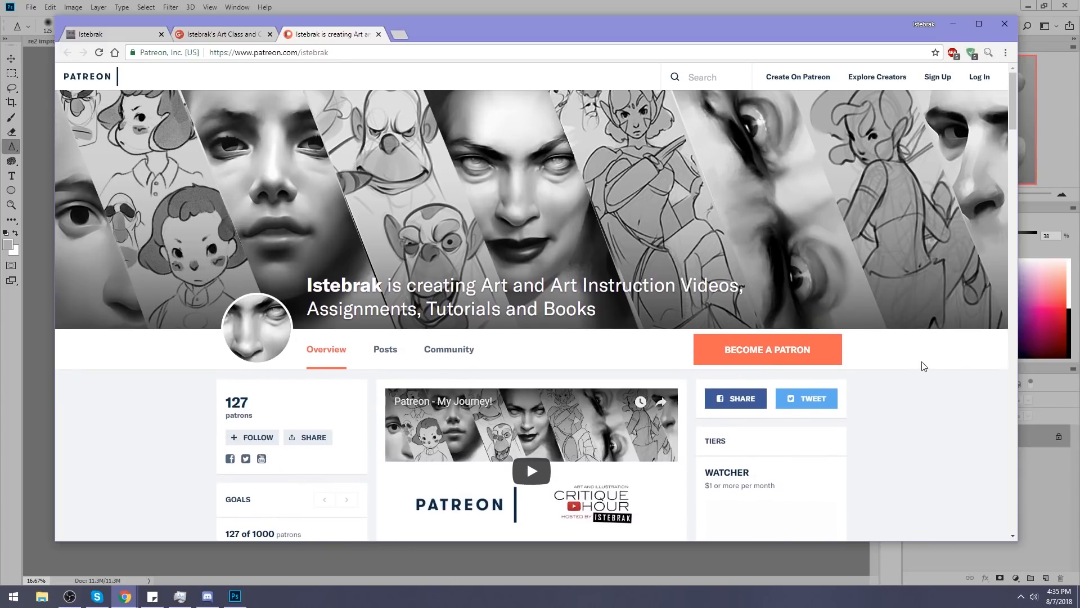
pyautogui.click(1059, 596)
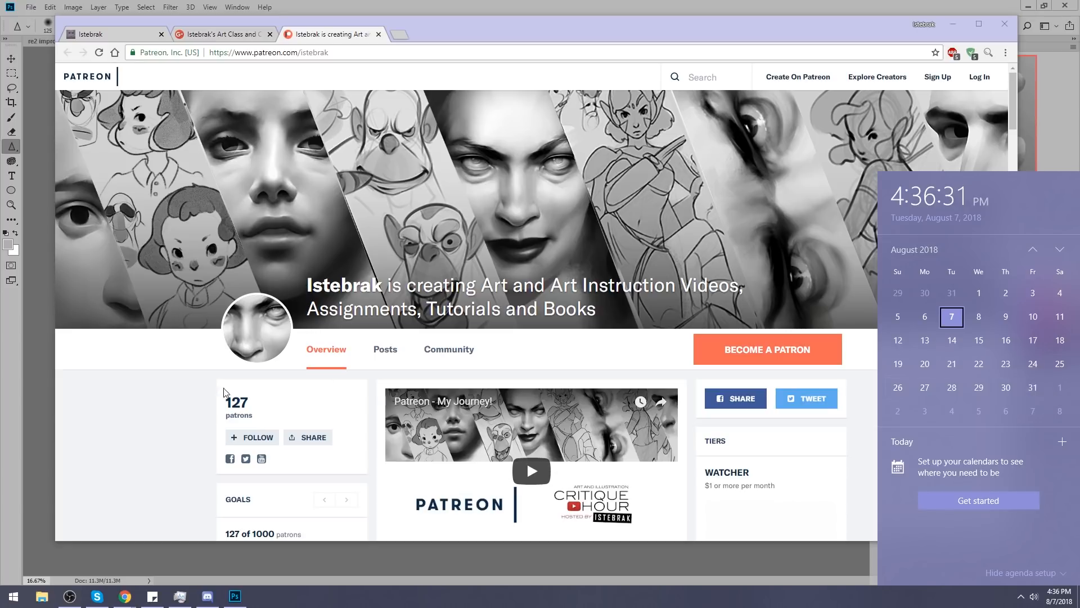
pyautogui.click(143, 388)
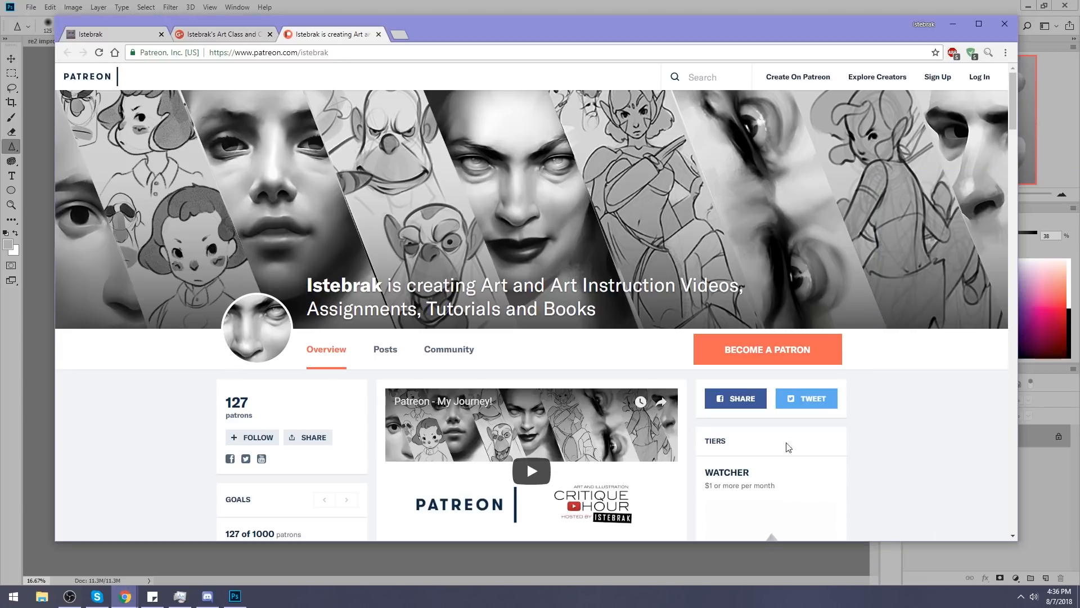
pyautogui.scroll(-15, 923, 386)
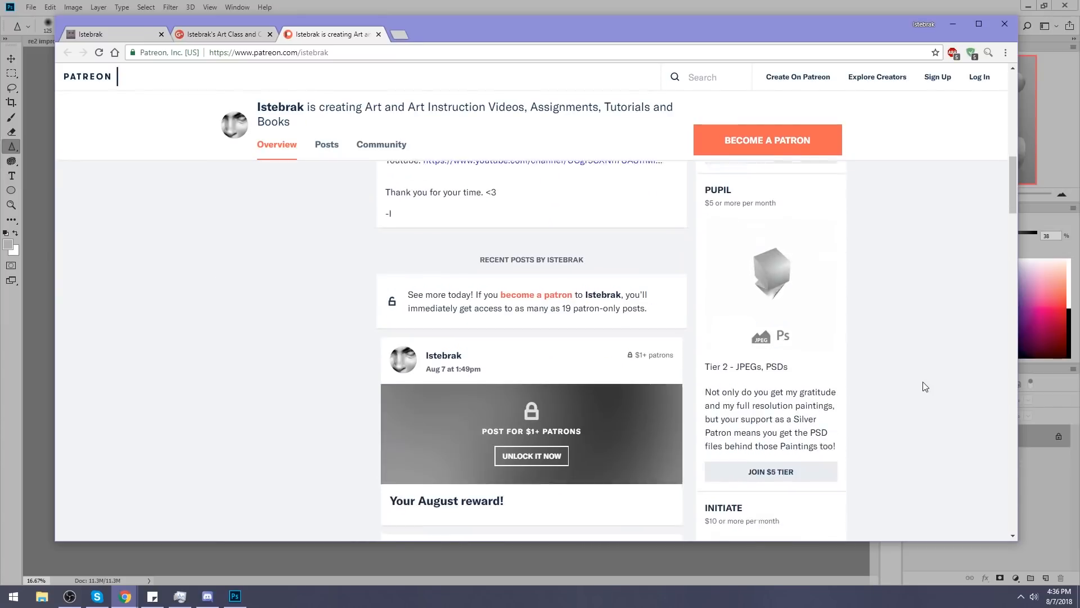
pyautogui.scroll(15, 923, 386)
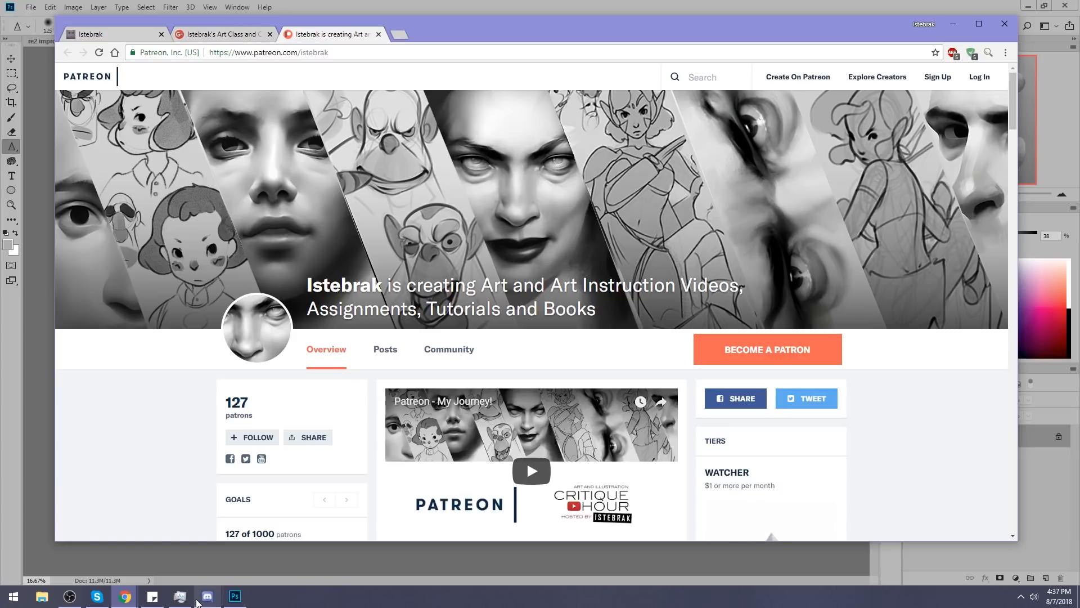
# Close the browser window and return to the open images in Photoshop.
pyautogui.click(200, 601)
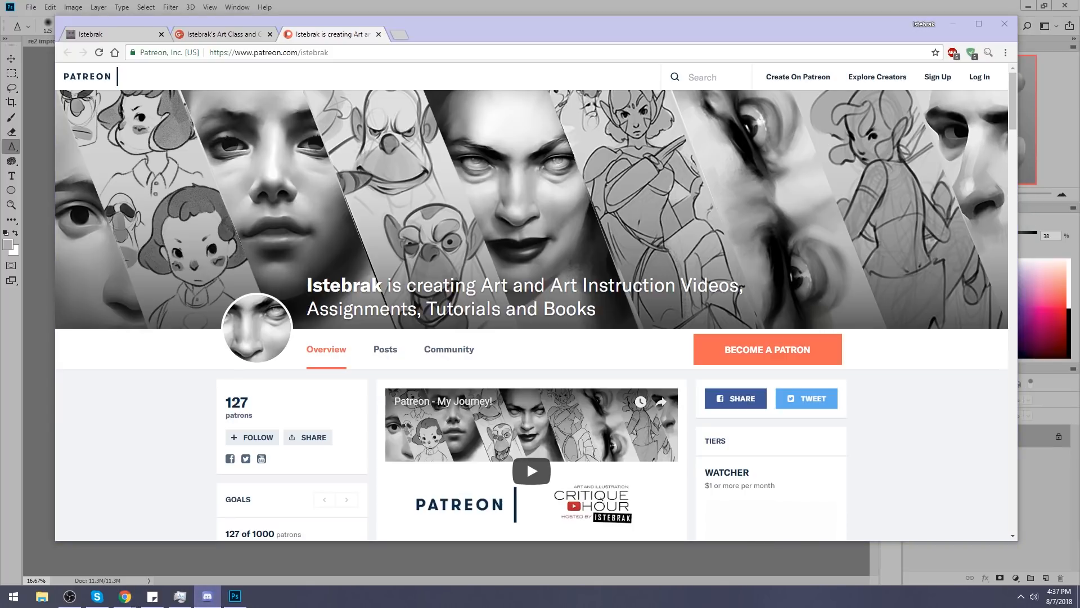
pyautogui.hotkey('alt', 'Tab')
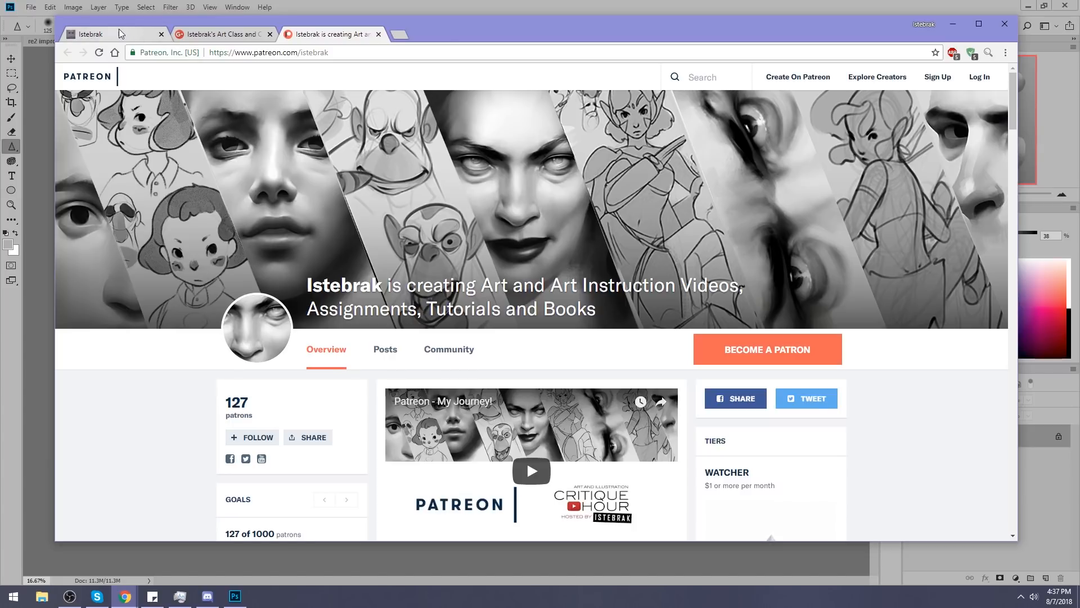
pyautogui.click(1005, 24)
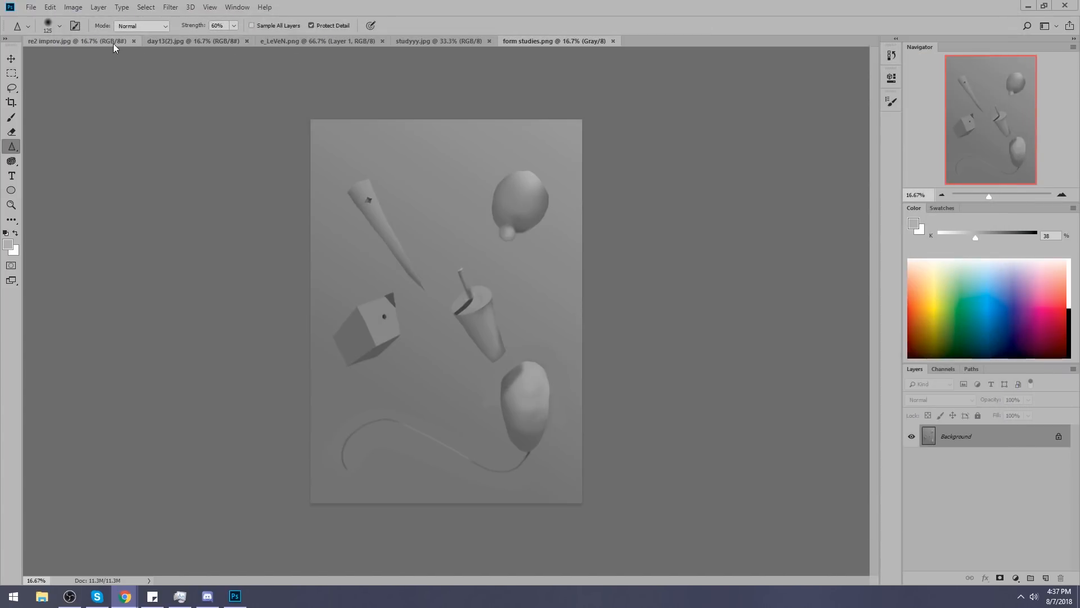
# Look through the open images, comparing the Day 2.5 and Day 13 head studies with the portrait and form studies.
pyautogui.click(105, 42)
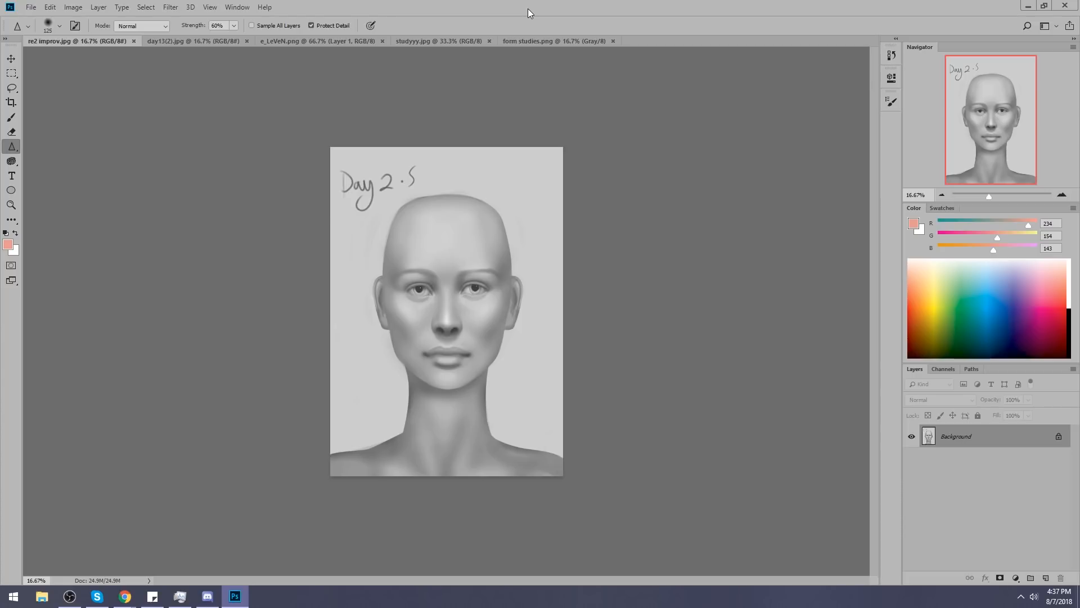
pyautogui.click(401, 223)
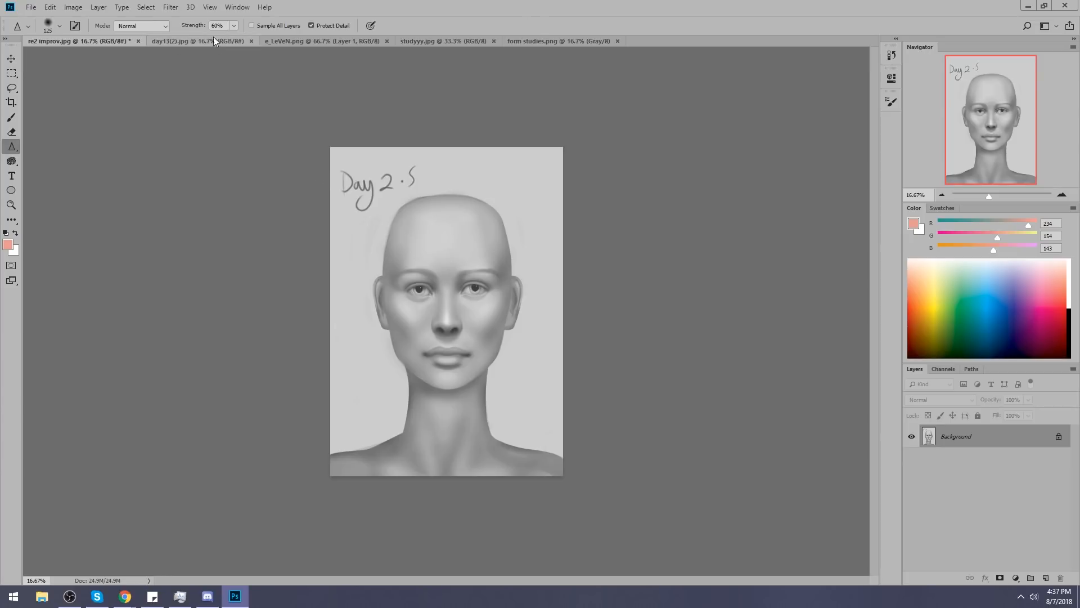
pyautogui.click(191, 43)
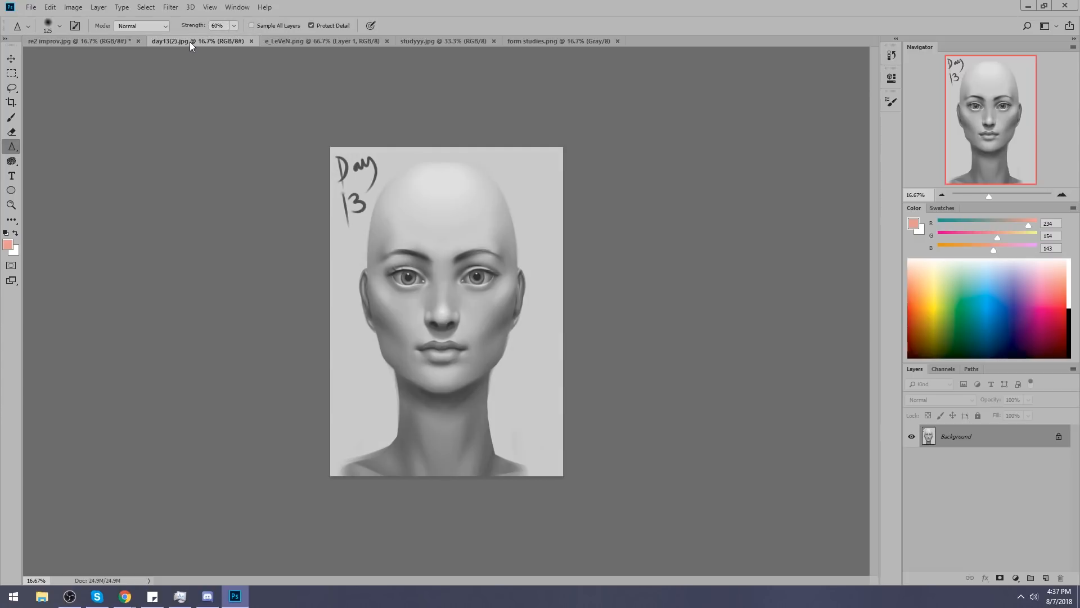
pyautogui.click(89, 41)
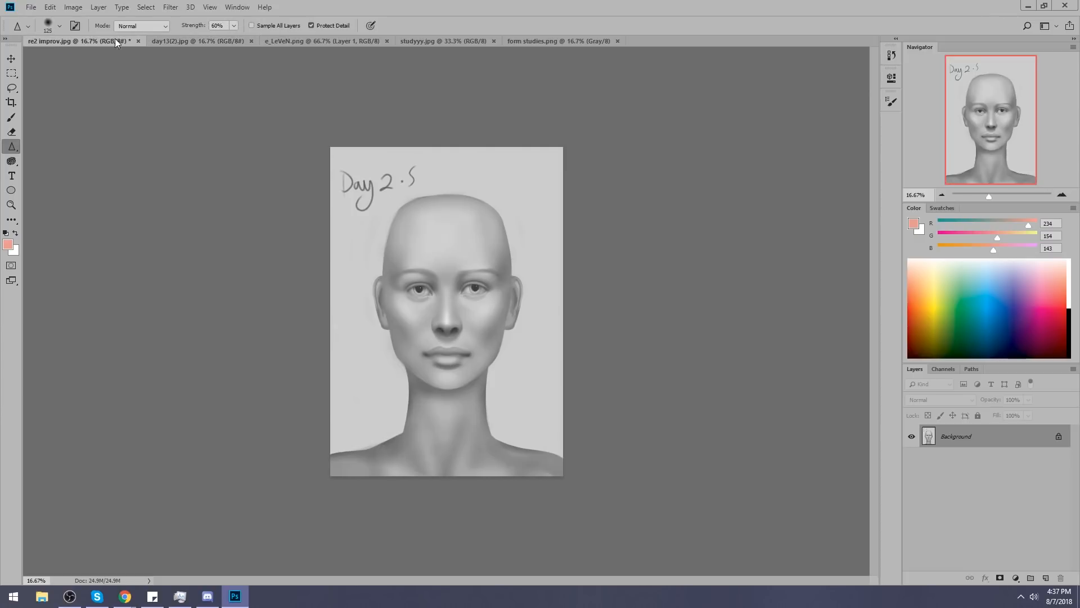
pyautogui.click(184, 43)
pyautogui.click(306, 40)
pyautogui.click(453, 41)
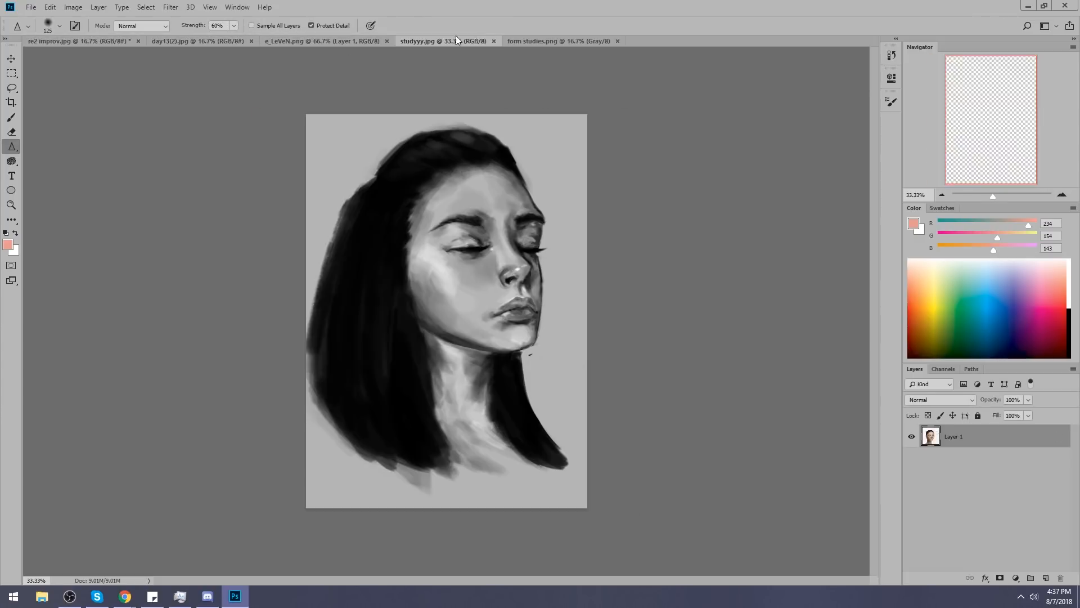
pyautogui.click(563, 40)
pyautogui.click(104, 42)
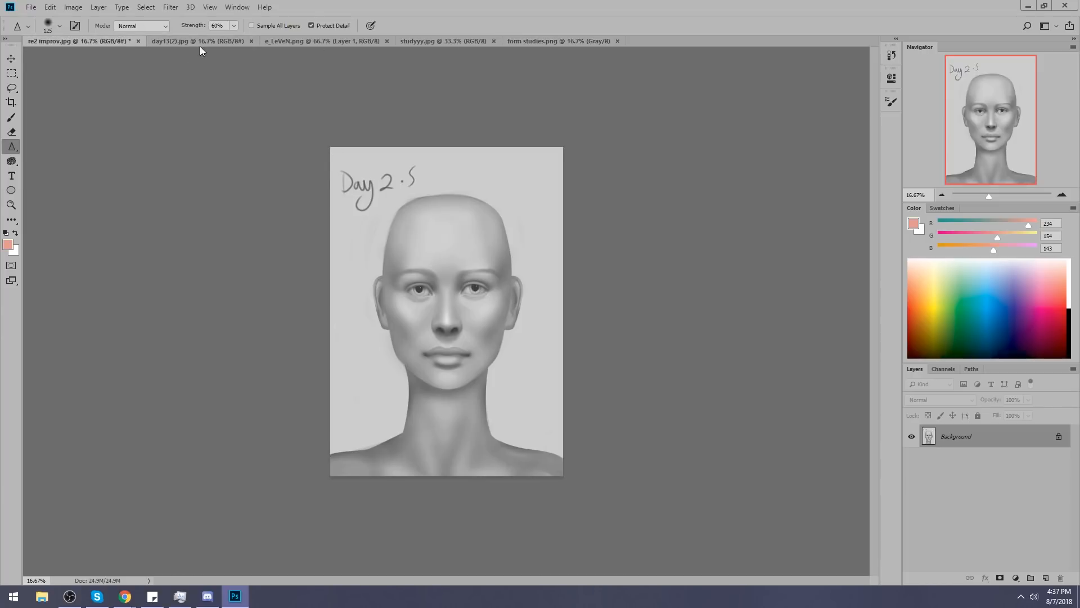
# Convert the locked background of day13(2).jpg into a regular layer named Layer 0.
pyautogui.click(220, 43)
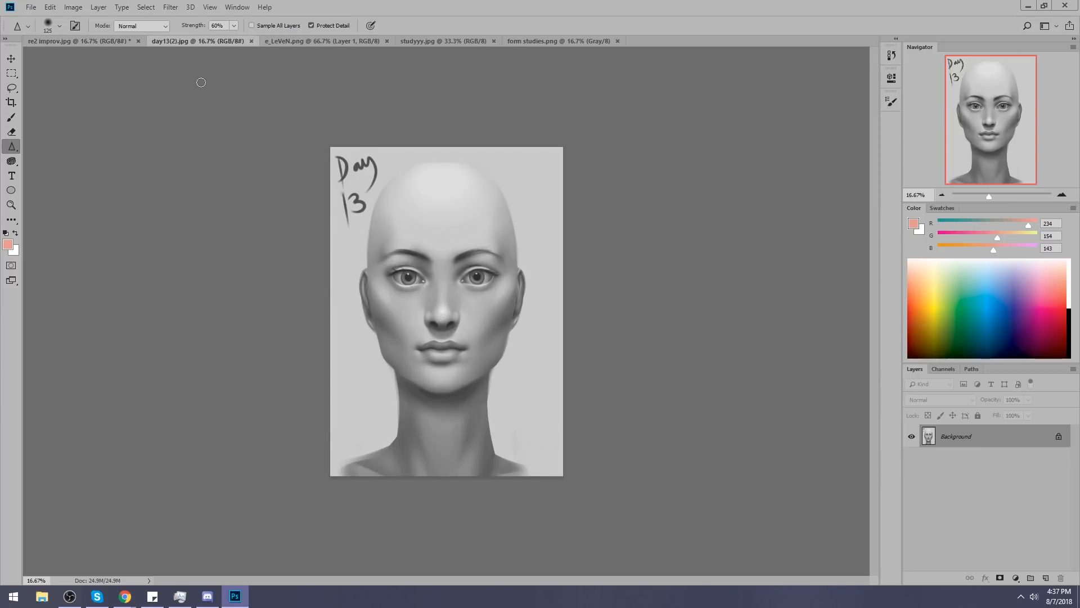
pyautogui.doubleClick(1019, 446)
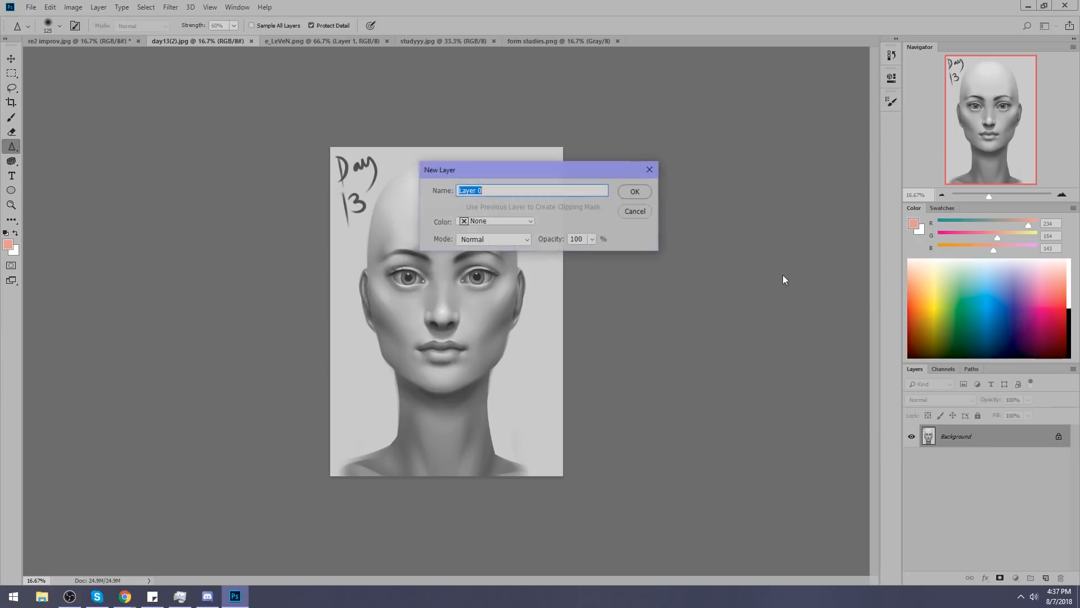
pyautogui.click(634, 192)
# Extend the canvas of the Day 13 head study outward on all four sides with the Crop tool.
pyautogui.press('c')
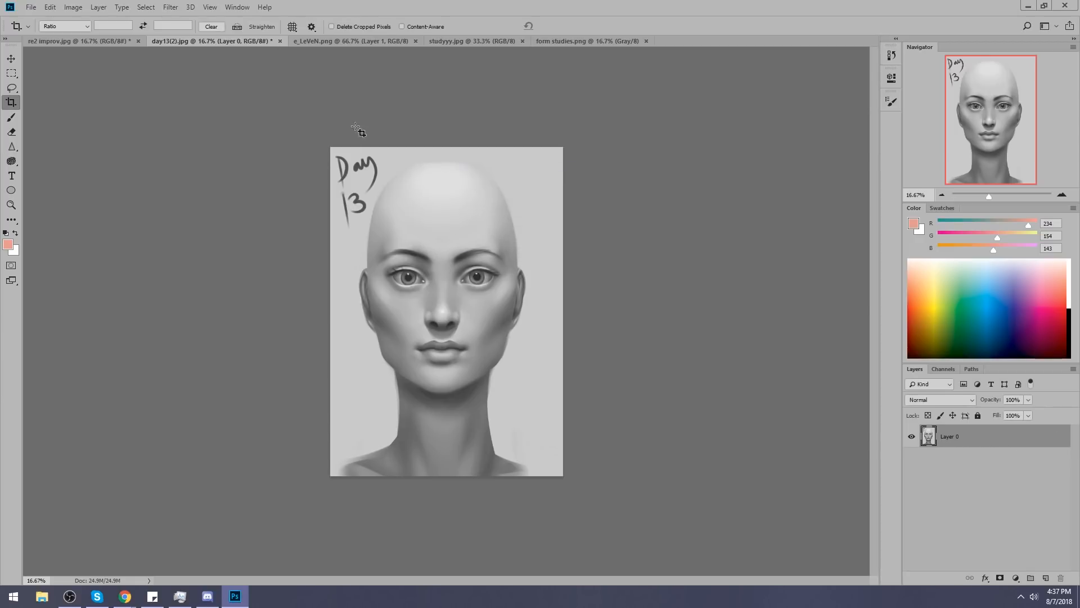
pyautogui.moveTo(325, 139); pyautogui.dragTo(531, 358)
pyautogui.moveTo(321, 140); pyautogui.dragTo(700, 526)
pyautogui.moveTo(564, 146); pyautogui.dragTo(583, 129)
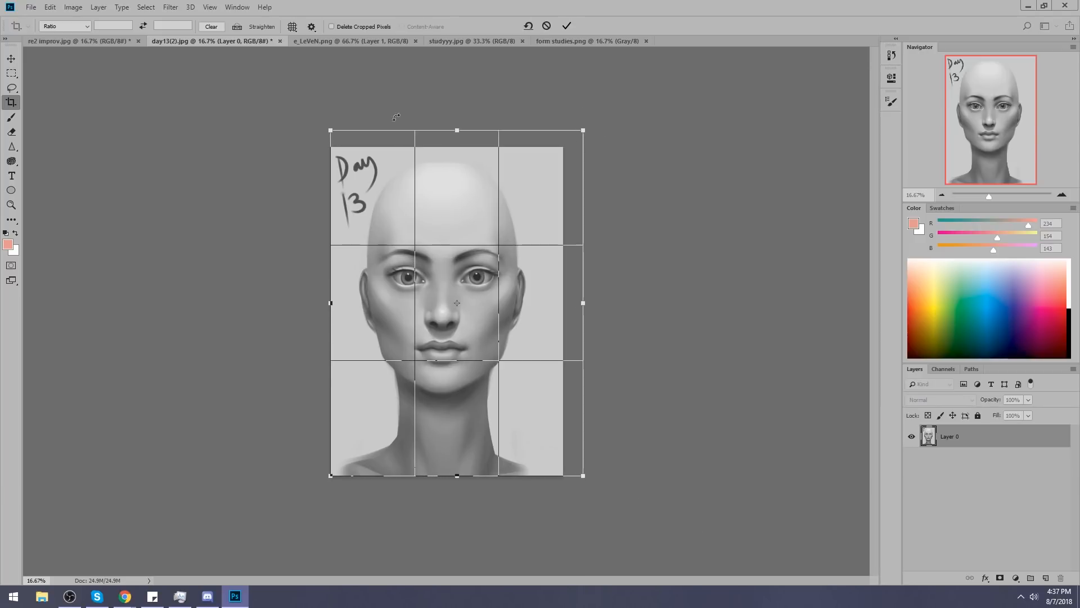
pyautogui.moveTo(330, 129); pyautogui.dragTo(305, 120)
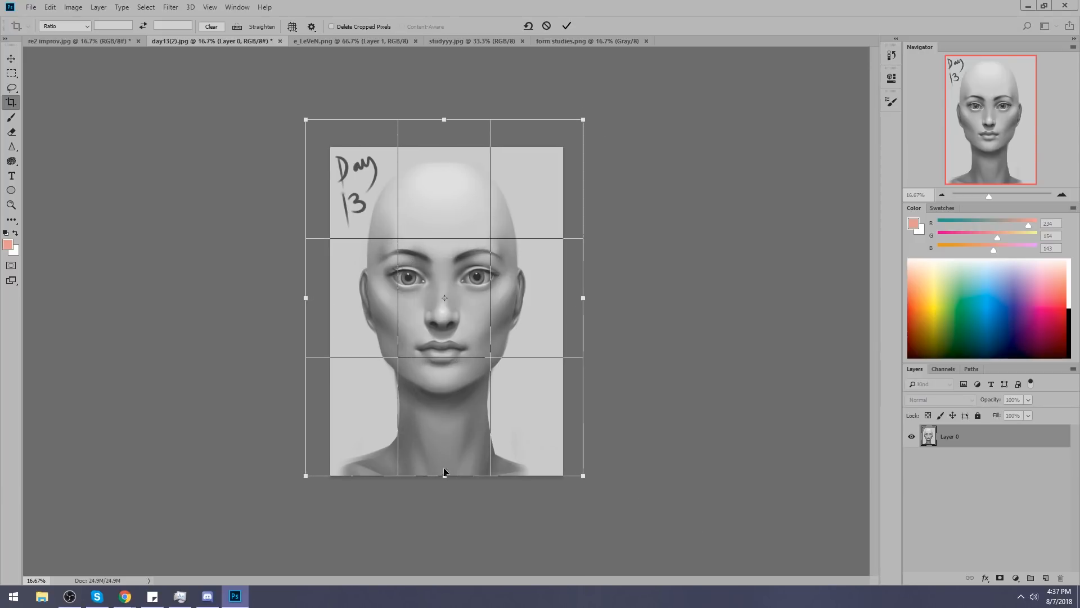
pyautogui.moveTo(445, 475); pyautogui.dragTo(444, 498)
pyautogui.click(567, 25)
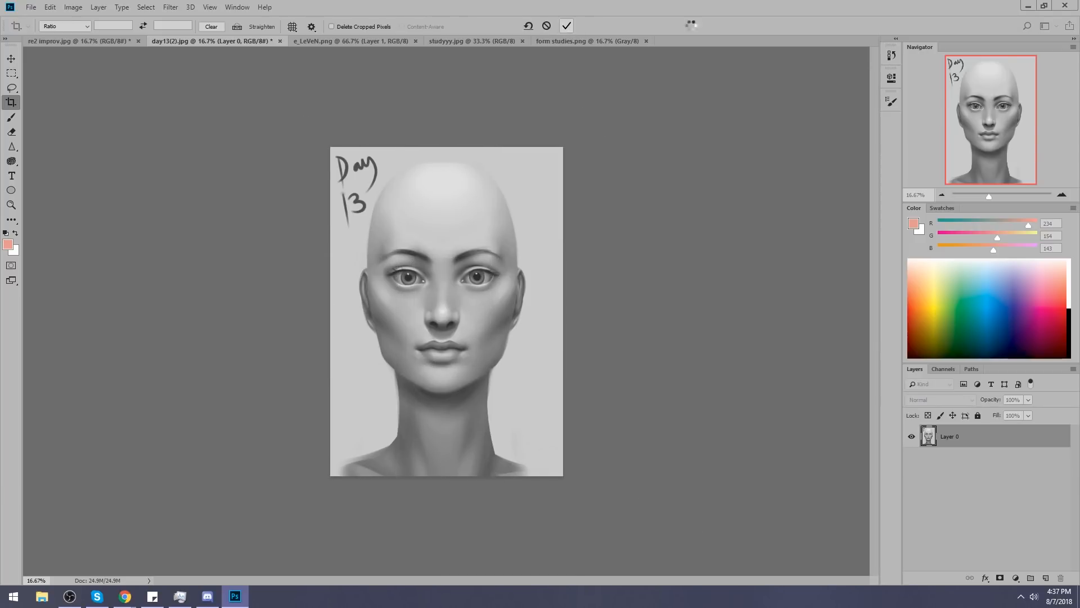
# Add a new layer and apply a gradient in the light grey (RGB 201) sampled from the study's background.
pyautogui.click(1046, 578)
pyautogui.press('g')
pyautogui.keyDown('alt'); pyautogui.click(552, 233); pyautogui.keyUp('alt')
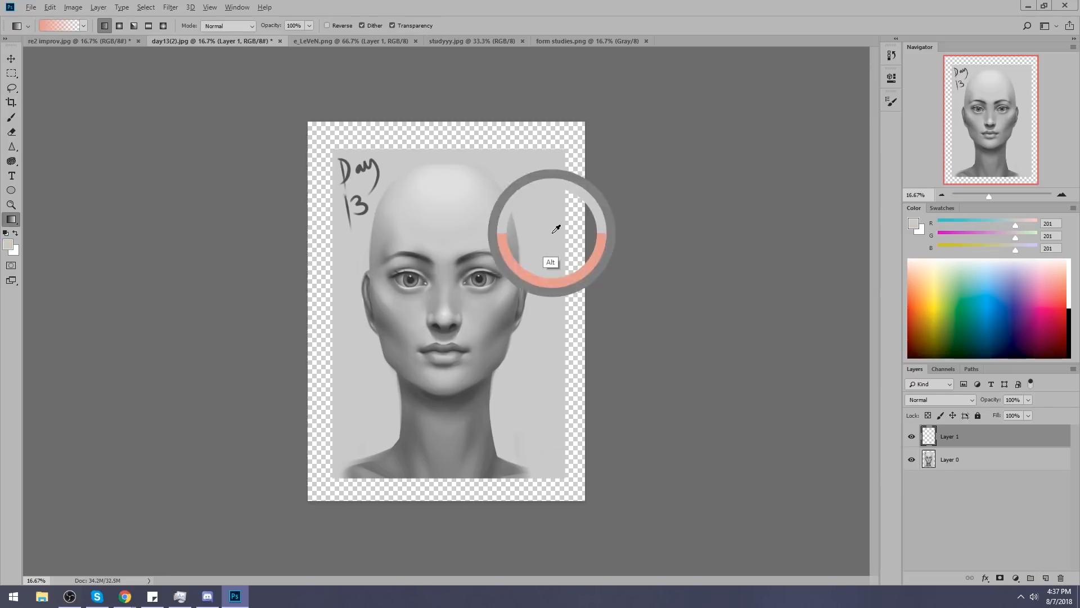
pyautogui.moveTo(573, 235); pyautogui.dragTo(569, 237)
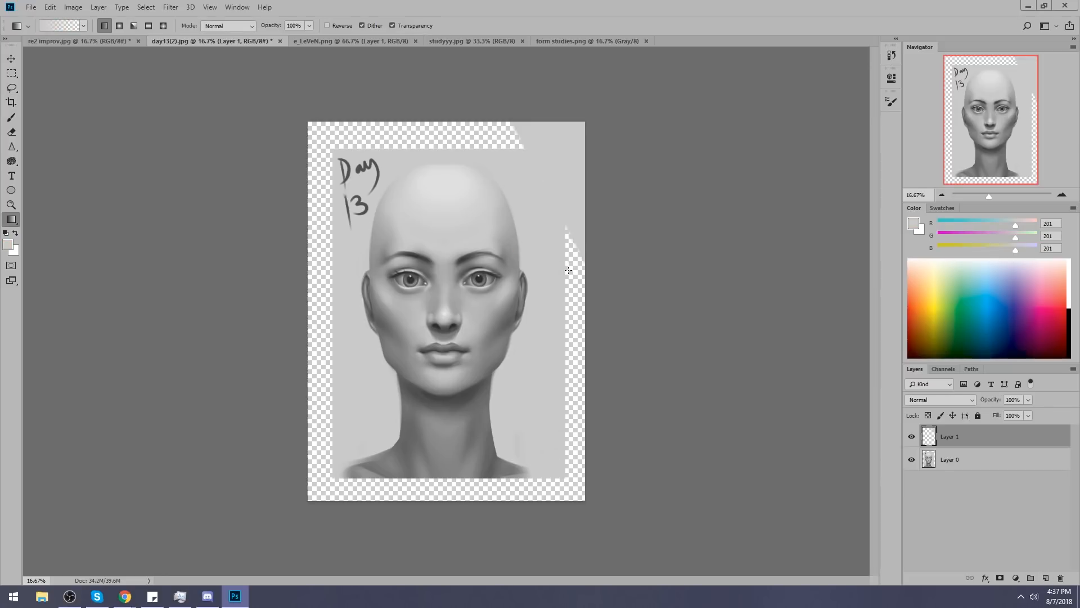
# Fill the new layer with the sampled light grey using the Paint Bucket and place it beneath the head study layer.
pyautogui.rightClick(15, 223)
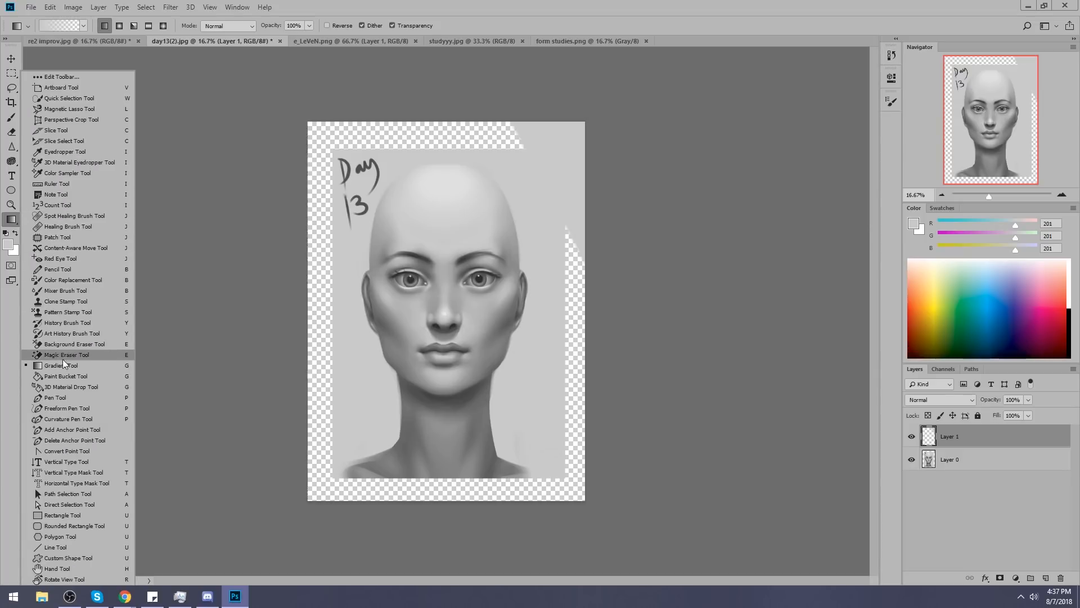
pyautogui.click(65, 376)
pyautogui.click(330, 258)
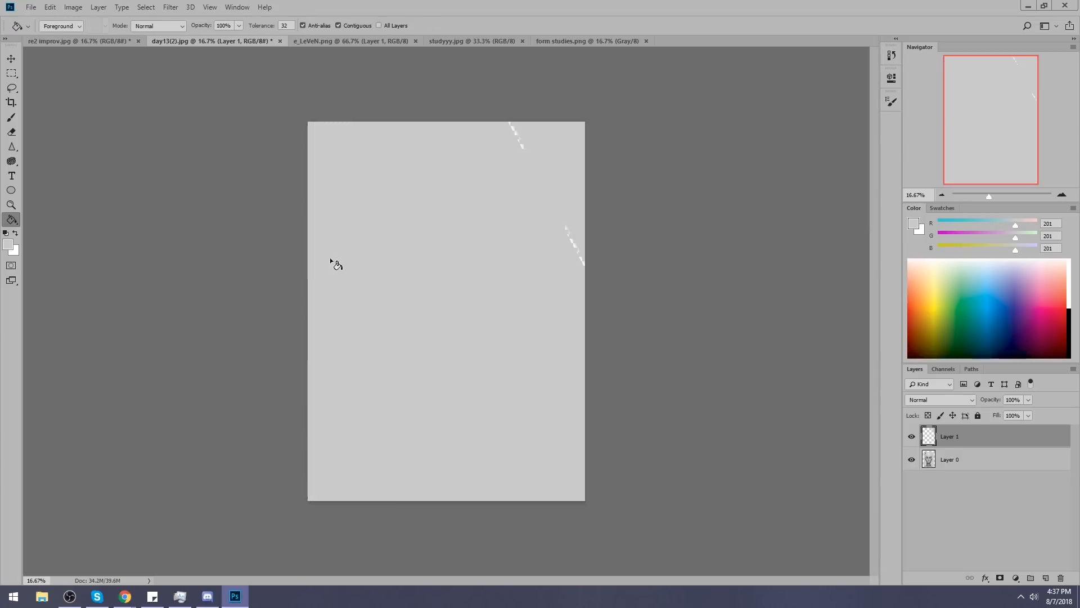
pyautogui.moveTo(957, 438); pyautogui.dragTo(969, 474)
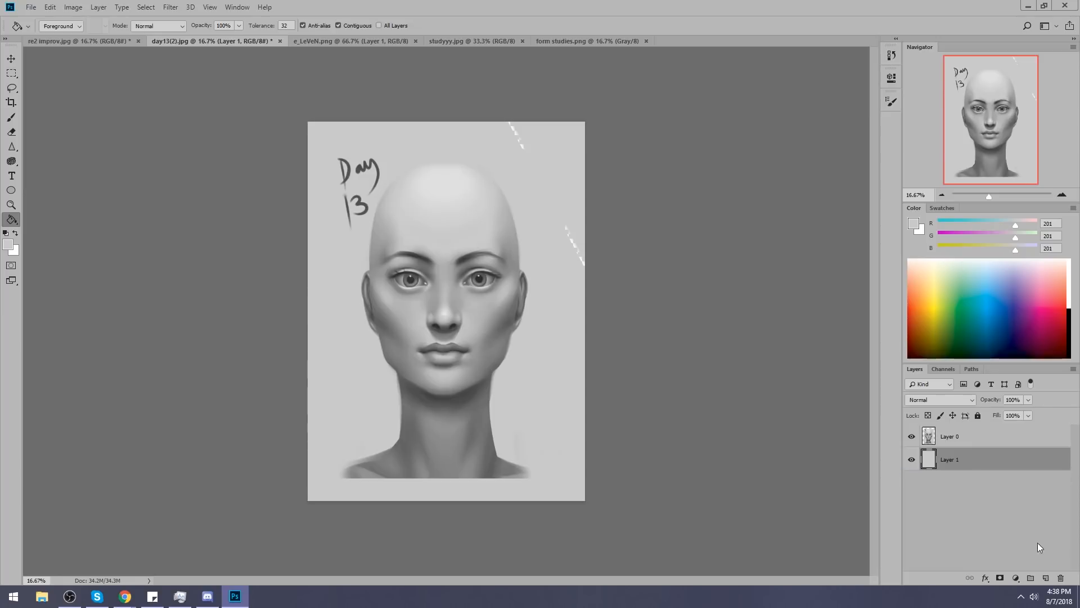
# Cover the remaining streaks in the grey backdrop and merge the head study and backdrop into one layer.
pyautogui.click(1046, 578)
pyautogui.click(482, 338)
pyautogui.rightClick(970, 459)
pyautogui.click(976, 314)
pyautogui.click(955, 434)
pyautogui.rightClick(955, 434)
pyautogui.click(923, 439)
# Paint over the handwritten "Day 13" label in the backdrop grey with a Brush enlarged to 250.
pyautogui.press('b')
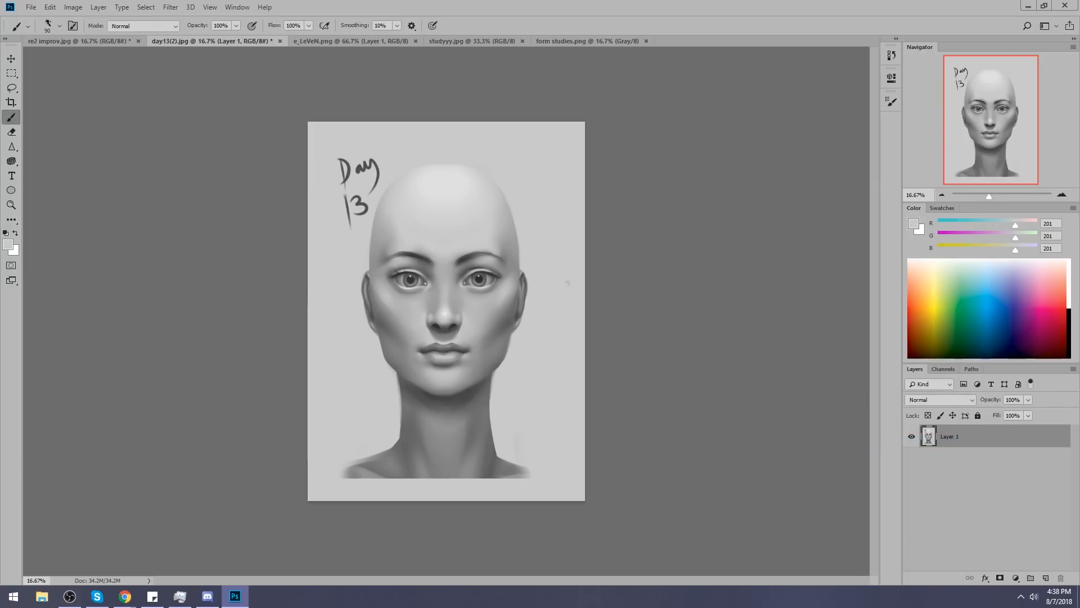
pyautogui.press(']')
pyautogui.press(']')
pyautogui.press(']')
pyautogui.press(']')
pyautogui.press(']')
pyautogui.moveTo(354, 182)
pyautogui.mouseDown()
pyautogui.moveTo(345, 233)
pyautogui.moveTo(357, 212)
pyautogui.moveTo(352, 234)
pyautogui.mouseUp()
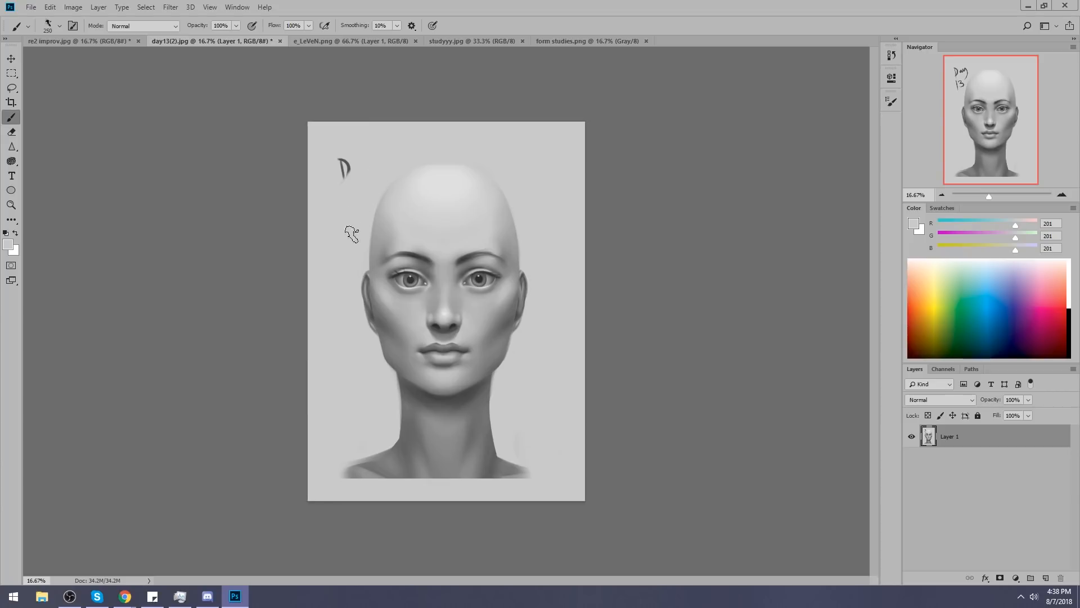
pyautogui.moveTo(347, 142); pyautogui.dragTo(351, 172)
# Brighten the bridge of the nose with a smaller Brush in light grey (RGB 224) sampled from the forehead.
pyautogui.press('[')
pyautogui.press('[')
pyautogui.press('[')
pyautogui.press('[')
pyautogui.press('[')
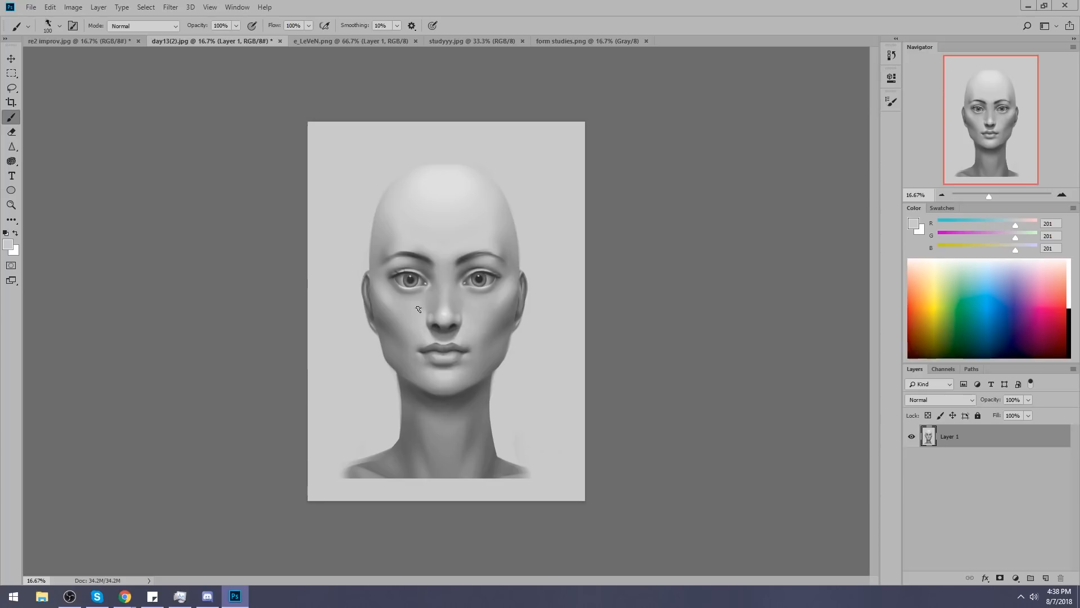
pyautogui.hotkey('ctrl', 'alt')
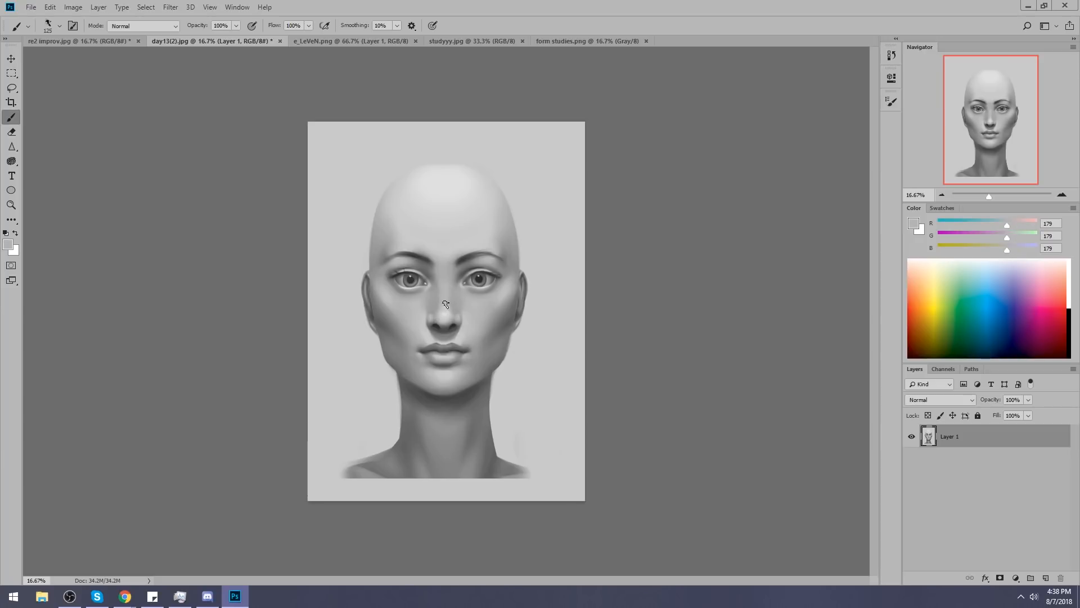
pyautogui.keyDown('alt'); pyautogui.click(447, 180); pyautogui.keyUp('alt')
pyautogui.moveTo(445, 283); pyautogui.dragTo(446, 307)
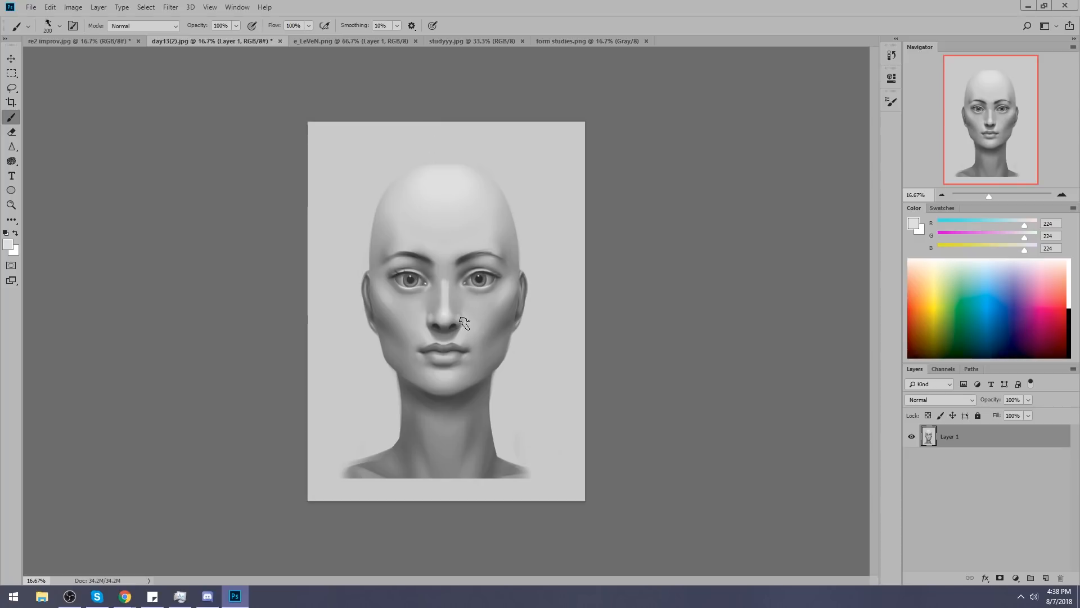
# Lighten the cheeks beside the nose and under the eyes with light grey (RGB 200) at brush size 125.
pyautogui.keyDown('alt'); pyautogui.click(460, 352); pyautogui.keyUp('alt')
pyautogui.press('[')
pyautogui.press('[')
pyautogui.press('[')
pyautogui.press('[')
pyautogui.press('[')
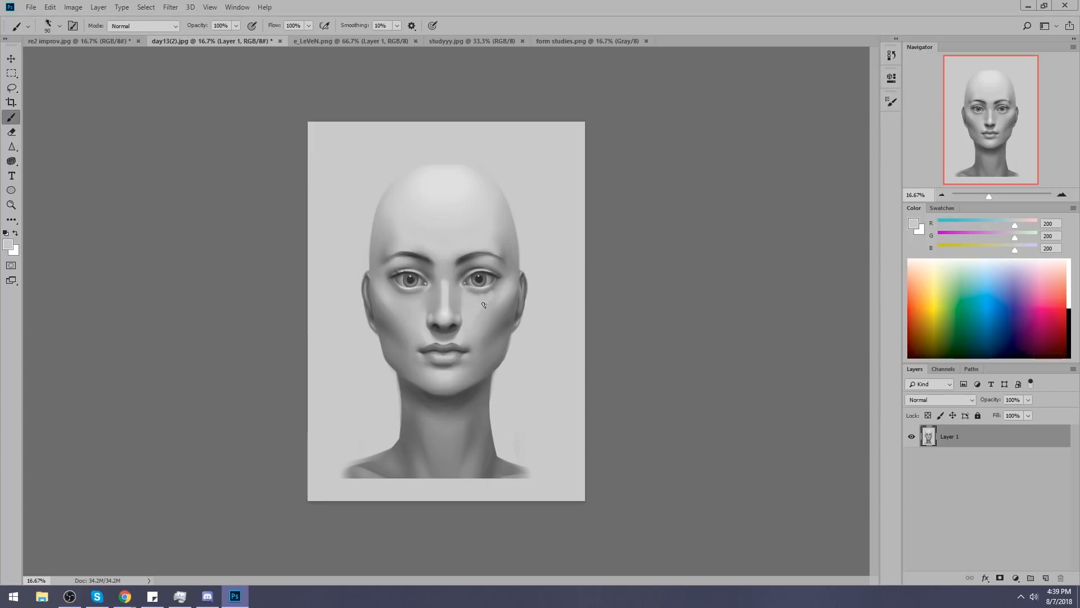
pyautogui.press(']')
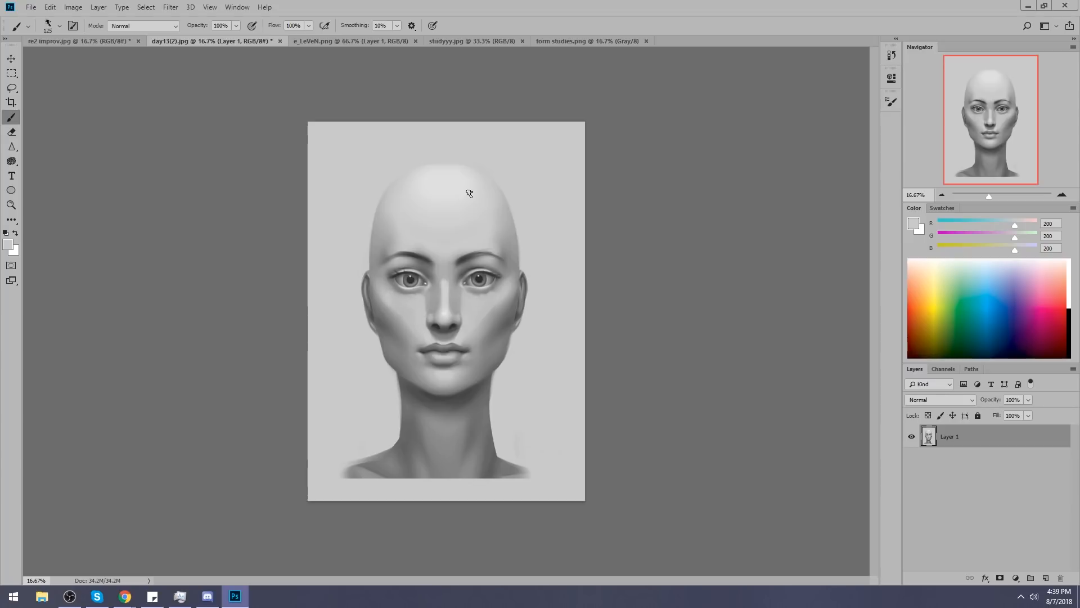
pyautogui.keyDown('alt'); pyautogui.click(424, 327); pyautogui.keyUp('alt')
pyautogui.keyDown('alt'); pyautogui.click(463, 325); pyautogui.keyUp('alt')
pyautogui.keyDown('alt'); pyautogui.click(482, 309); pyautogui.keyUp('alt')
pyautogui.keyDown('alt'); pyautogui.click(447, 292); pyautogui.keyUp('alt')
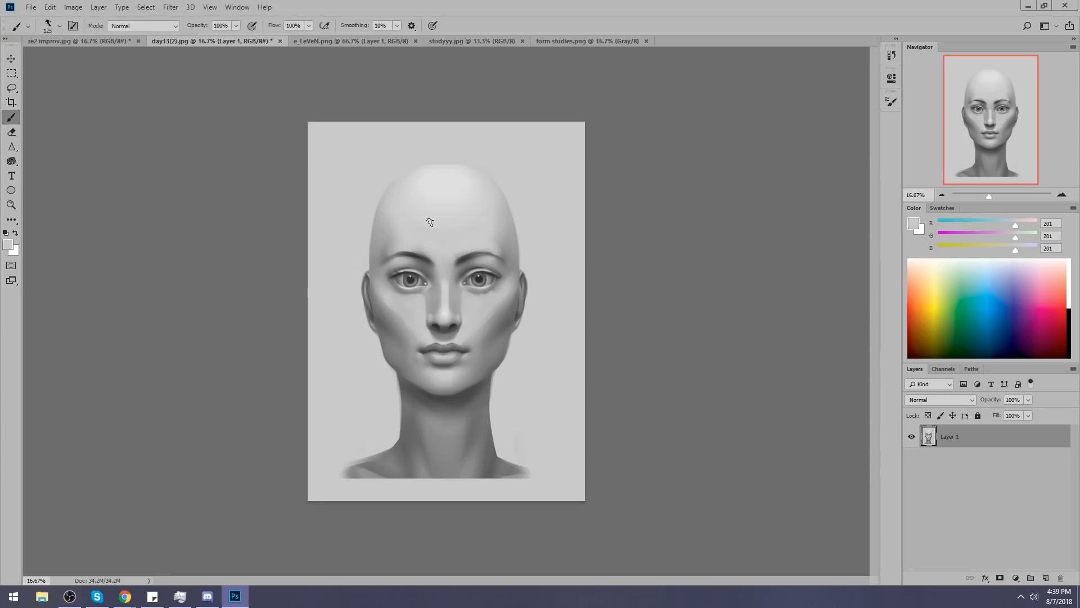
# Set the brush mode to Lighten and brighten the nose bridge and cheek with light grey (RGB 193).
pyautogui.keyDown('alt'); pyautogui.click(444, 308); pyautogui.keyUp('alt')
pyautogui.keyDown('alt'); pyautogui.click(441, 309); pyautogui.keyUp('alt')
pyautogui.click(161, 26)
pyautogui.click(135, 132)
pyautogui.keyDown('alt'); pyautogui.click(445, 309); pyautogui.keyUp('alt')
pyautogui.keyDown('alt'); pyautogui.click(438, 289); pyautogui.keyUp('alt')
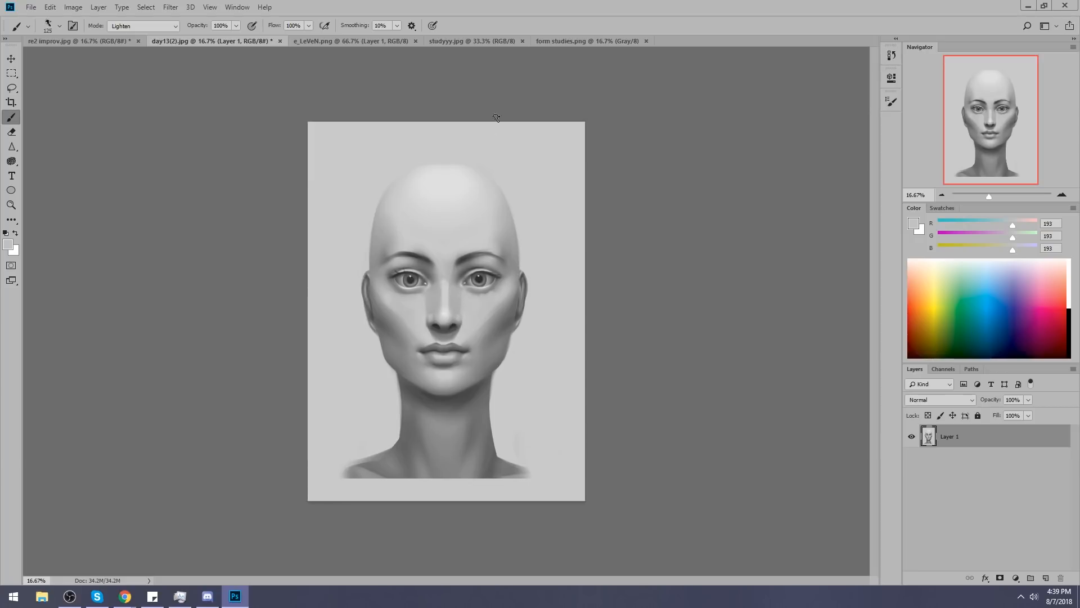
pyautogui.keyDown('alt'); pyautogui.click(389, 313); pyautogui.keyUp('alt')
# Resize the brush to 150 and lighten the forehead just above the eyebrows.
pyautogui.press(']')
pyautogui.press(']')
pyautogui.press('[')
pyautogui.press('[')
pyautogui.keyDown('alt'); pyautogui.click(459, 248); pyautogui.keyUp('alt')
pyautogui.keyDown('alt'); pyautogui.click(441, 247); pyautogui.keyUp('alt')
pyautogui.keyDown('alt'); pyautogui.click(390, 237); pyautogui.keyUp('alt')
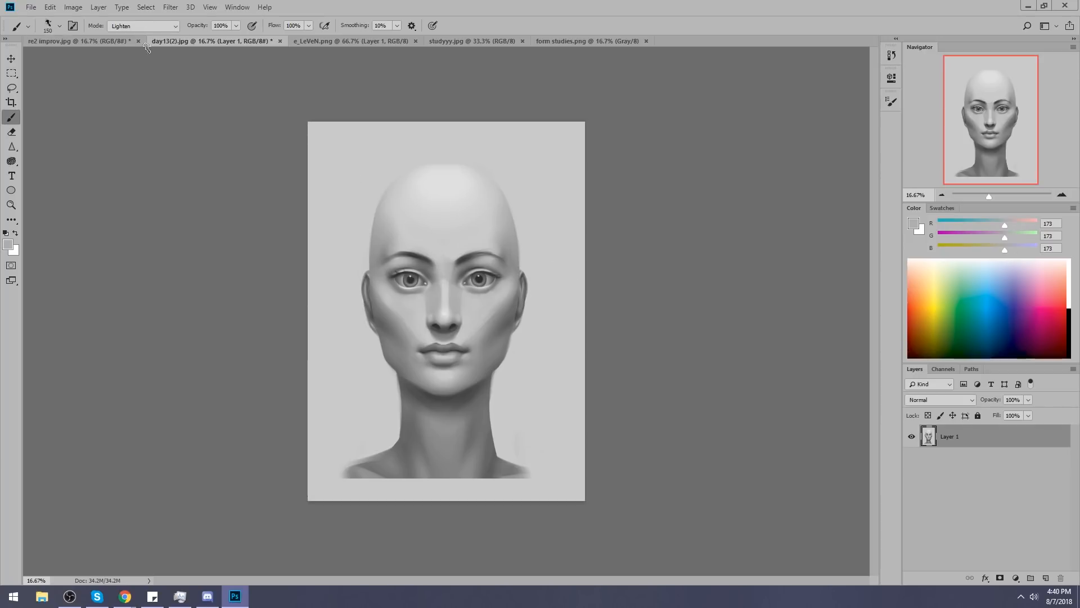
# Set the brush mode to Darken and shade both temples with mid greys sampled from the head.
pyautogui.click(144, 25)
pyautogui.click(152, 79)
pyautogui.keyDown('alt'); pyautogui.click(394, 236); pyautogui.keyUp('alt')
pyautogui.keyDown('alt'); pyautogui.click(386, 237); pyautogui.keyUp('alt')
pyautogui.moveTo(503, 241); pyautogui.dragTo(495, 264)
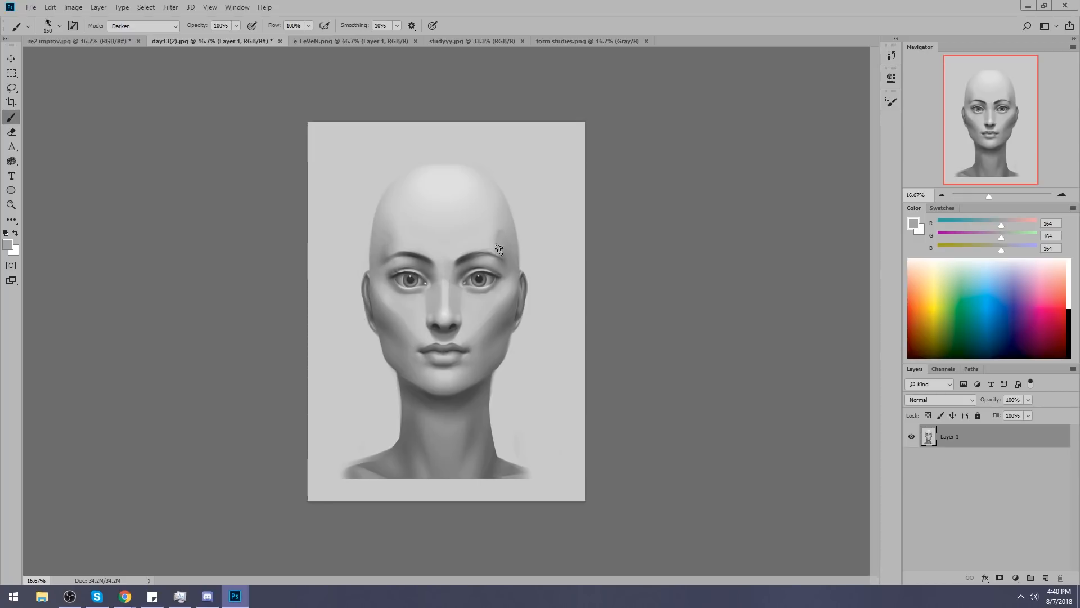
pyautogui.keyDown('alt'); pyautogui.click(511, 231); pyautogui.keyUp('alt')
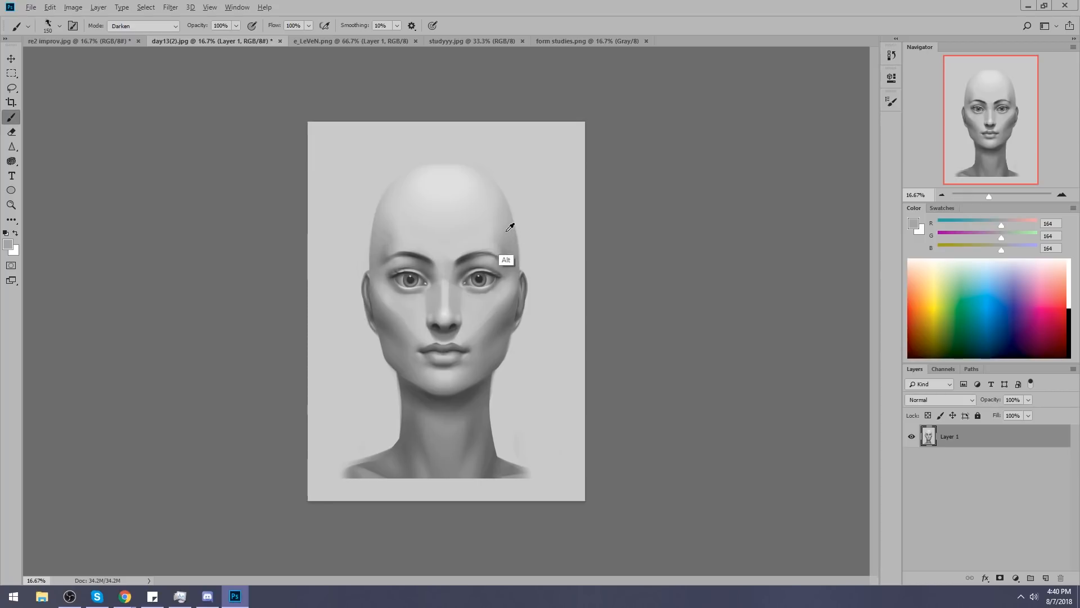
pyautogui.keyDown('alt'); pyautogui.click(501, 275); pyautogui.keyUp('alt')
pyautogui.moveTo(503, 242); pyautogui.dragTo(498, 264)
pyautogui.keyDown('alt'); pyautogui.click(499, 275); pyautogui.keyUp('alt')
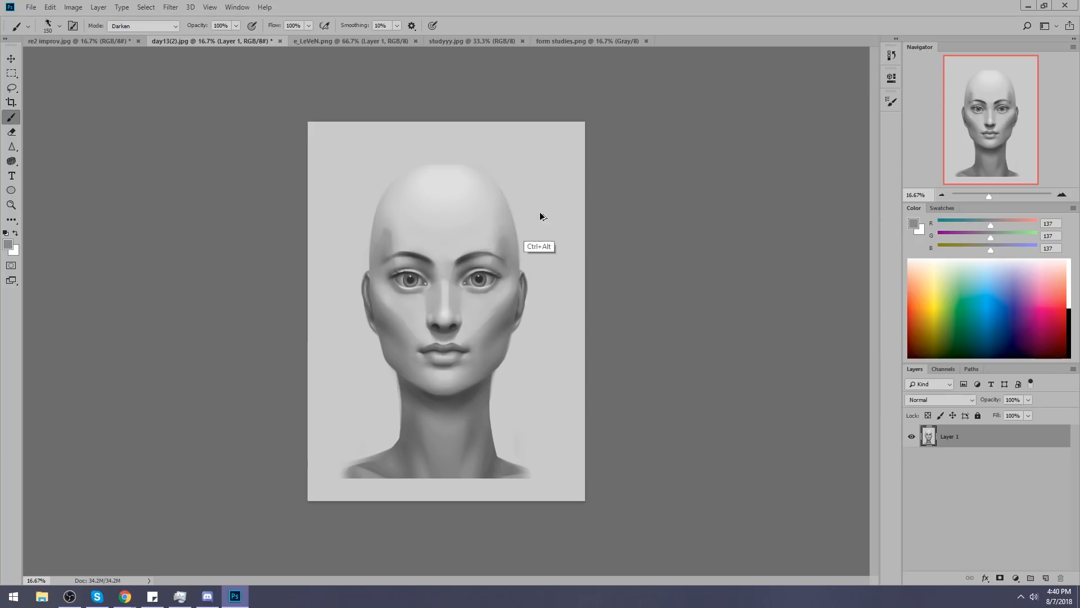
pyautogui.keyDown('alt'); pyautogui.click(509, 232); pyautogui.keyUp('alt')
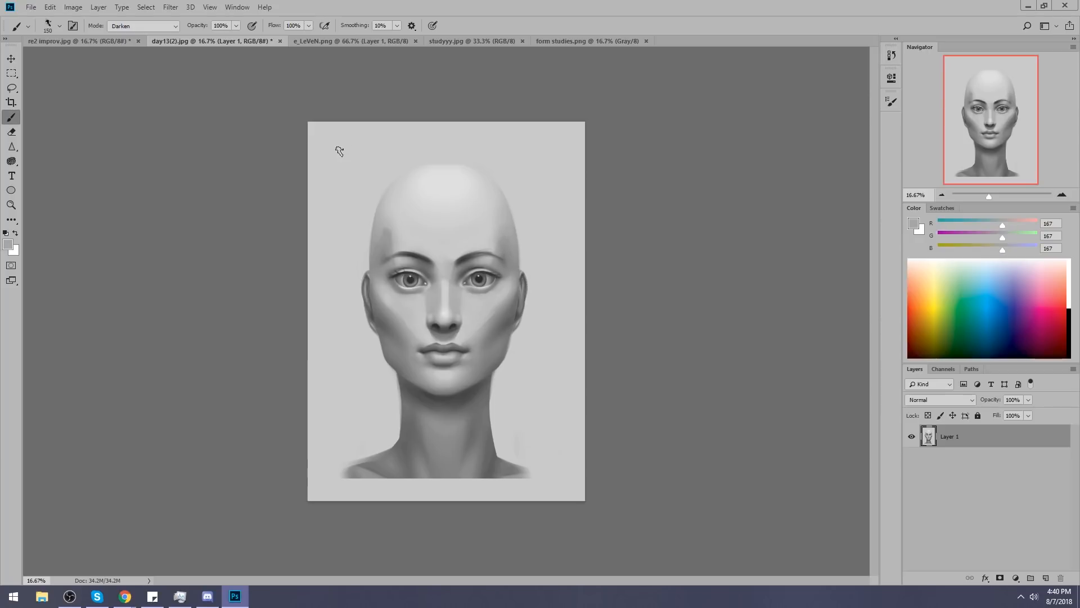
pyautogui.keyDown('alt'); pyautogui.click(383, 229); pyautogui.keyUp('alt')
# Activate the Burn tool and show the brush presets as tips only, without names or strokes.
pyautogui.click(16, 163)
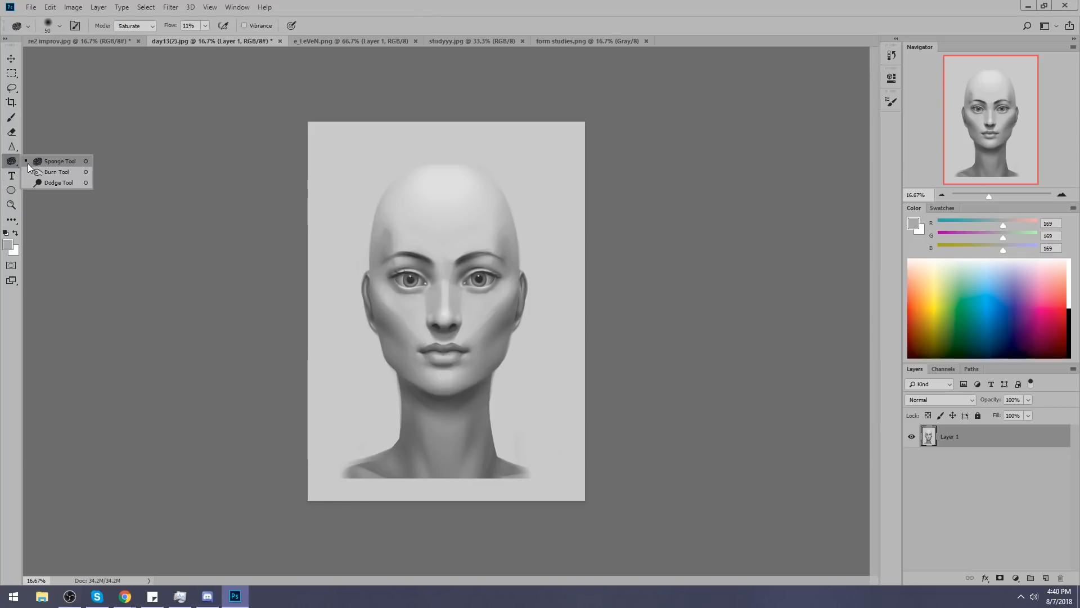
pyautogui.click(52, 176)
pyautogui.rightClick(389, 191)
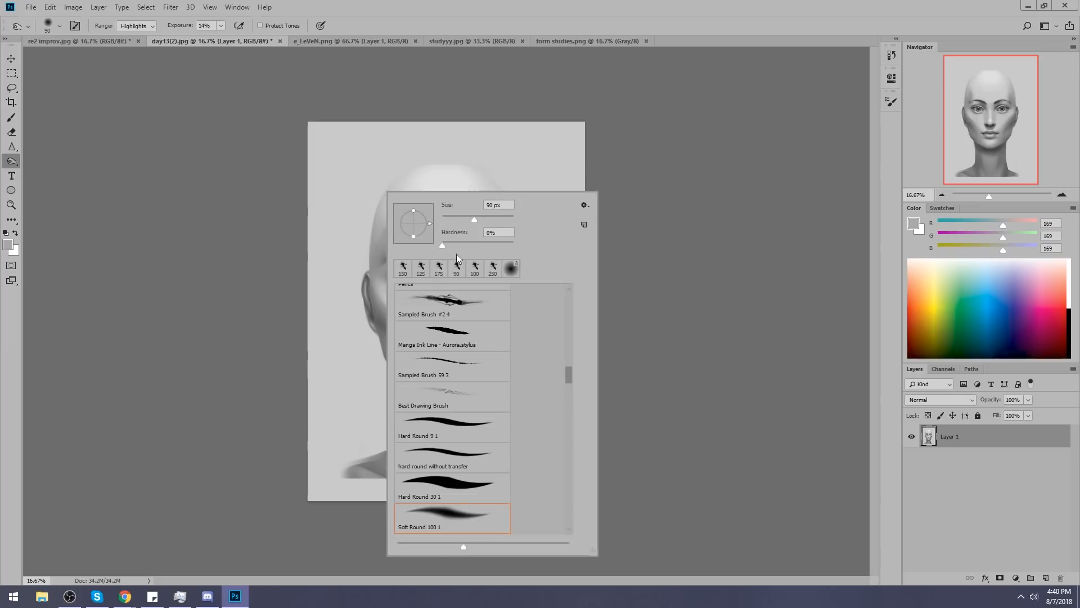
pyautogui.click(584, 205)
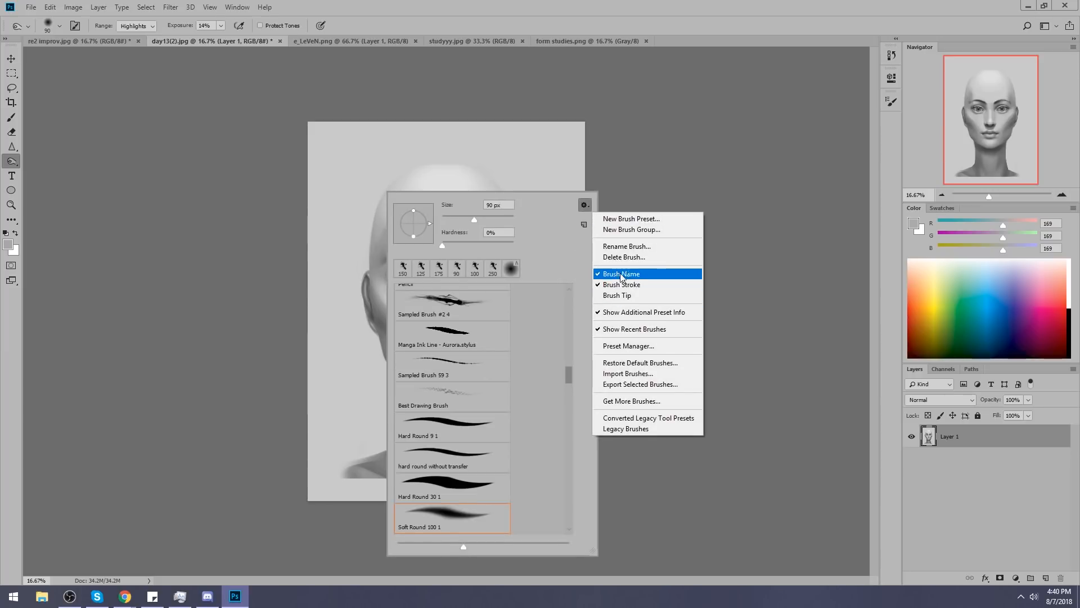
pyautogui.click(626, 273)
pyautogui.click(585, 205)
pyautogui.click(619, 284)
pyautogui.click(585, 205)
pyautogui.click(617, 295)
pyautogui.click(585, 205)
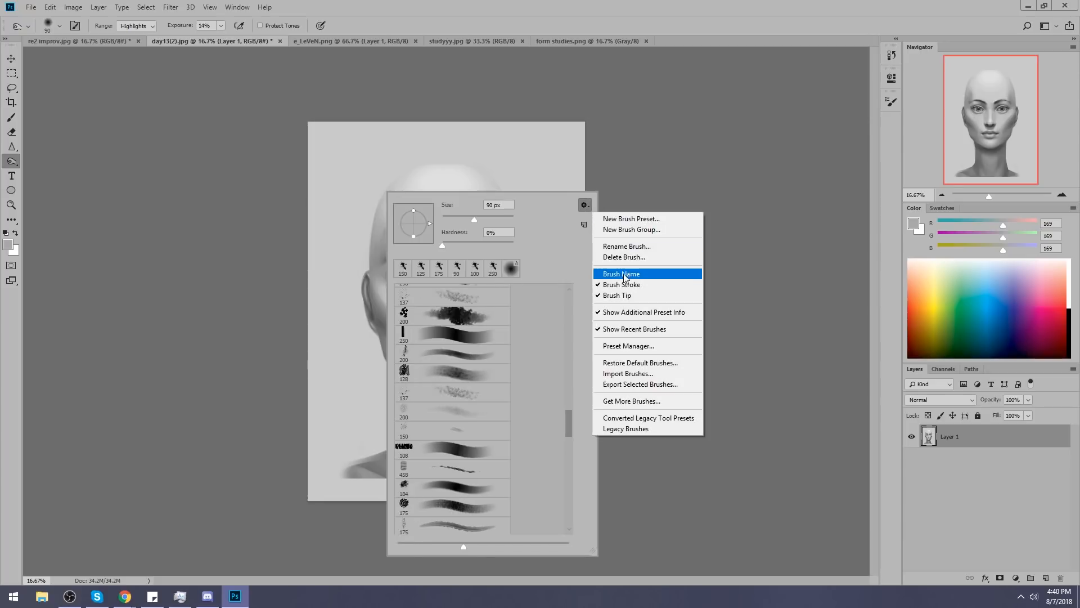
pyautogui.click(608, 284)
# Try burning the left temple and the face with a 70 px textured tip at 37% exposure.
pyautogui.click(491, 447)
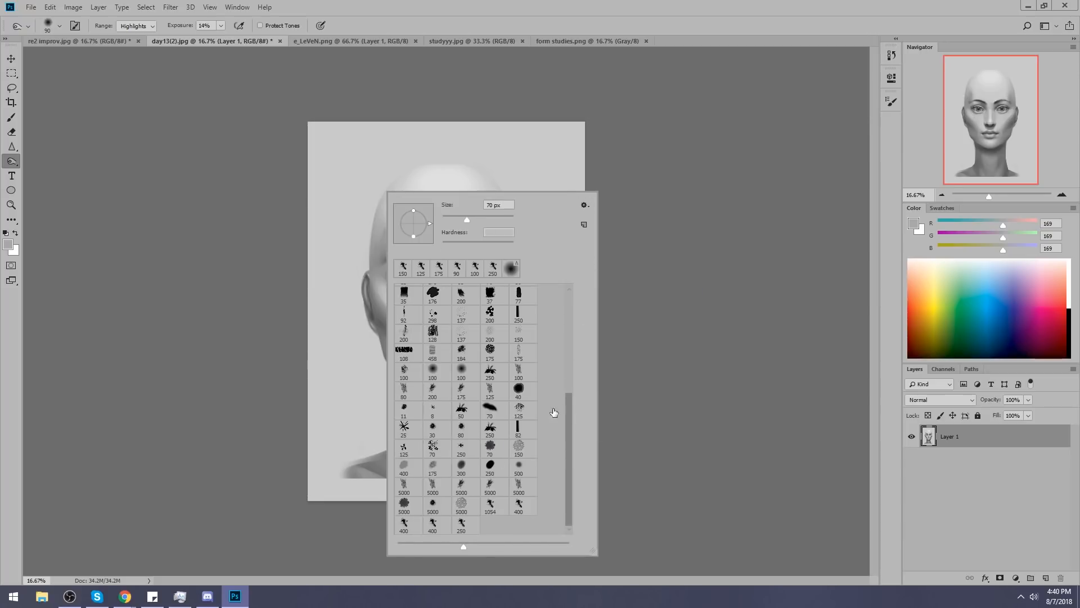
pyautogui.click(670, 299)
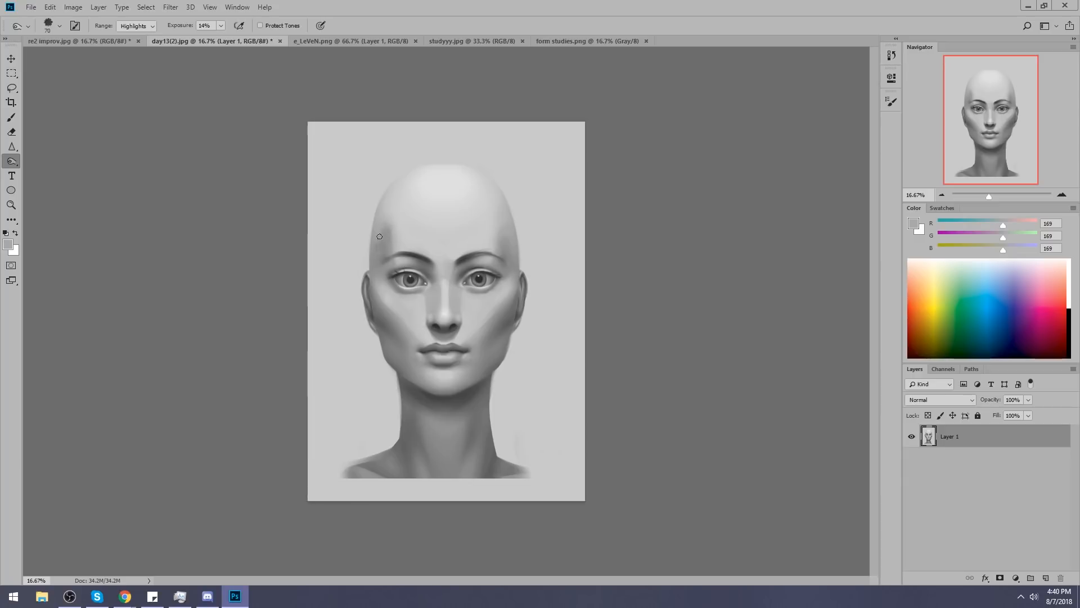
pyautogui.click(176, 70)
pyautogui.click(222, 29)
pyautogui.click(355, 59)
pyautogui.moveTo(391, 220); pyautogui.dragTo(382, 245)
pyautogui.hotkey('ctrl', 'alt', 'z')
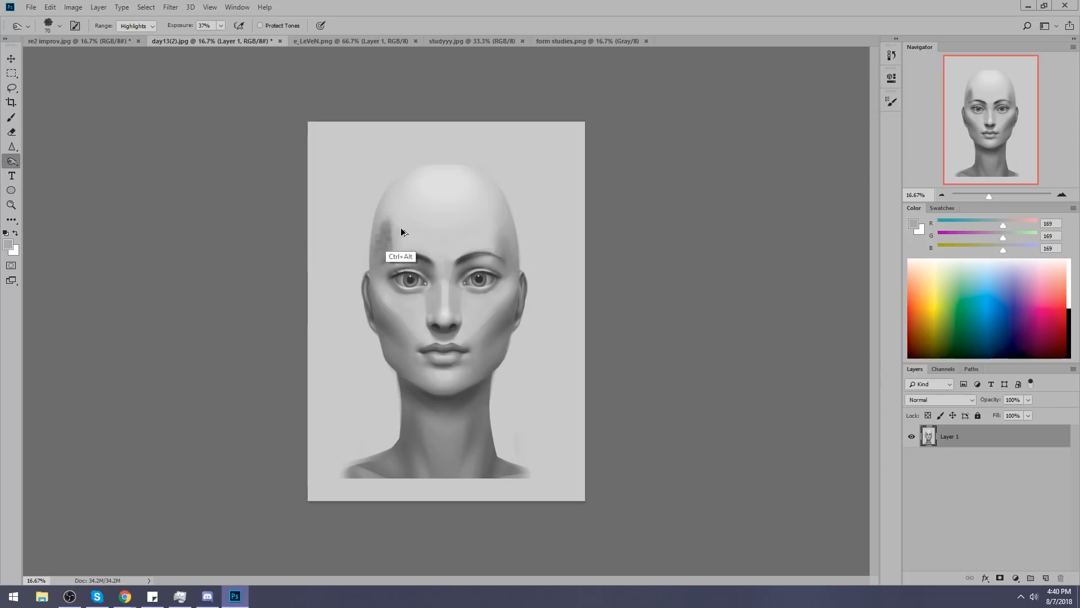
pyautogui.hotkey('ctrl', 'alt', 'z')
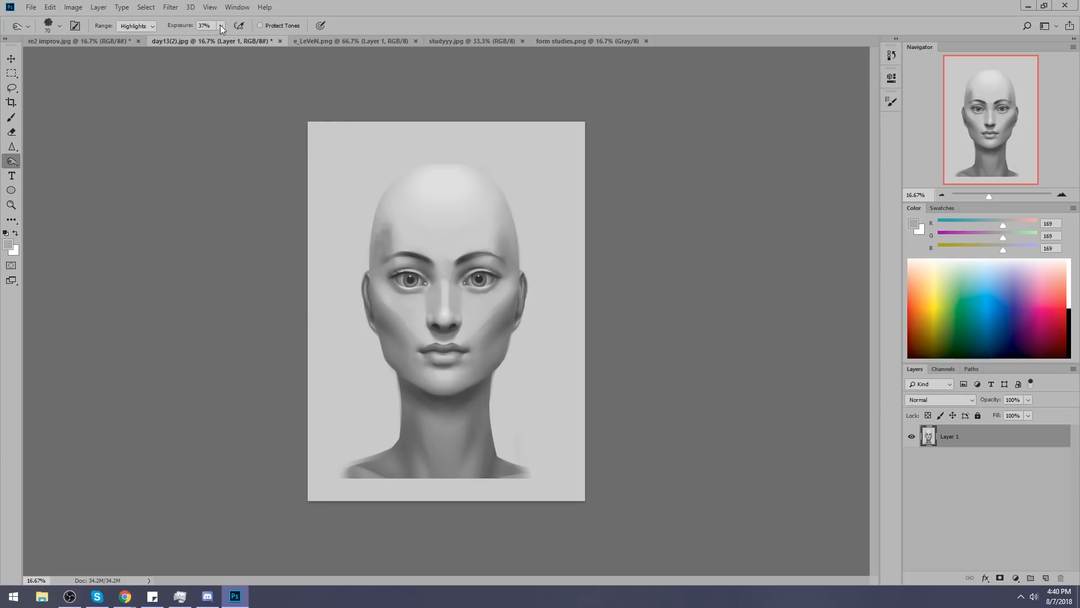
pyautogui.moveTo(410, 229)
pyautogui.mouseDown()
pyautogui.moveTo(432, 273)
pyautogui.moveTo(451, 258)
pyautogui.moveTo(459, 321)
pyautogui.mouseUp()
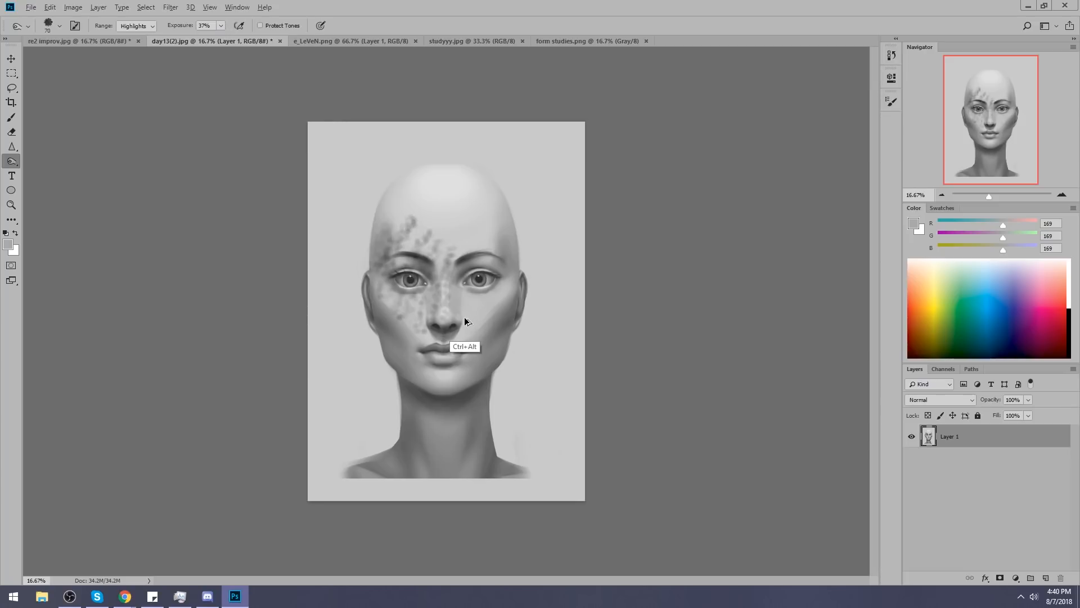
pyautogui.hotkey('ctrl', 'alt', 'z')
pyautogui.hotkey('ctrl', 'alt', 'z')
# Blend the darkened left temple using the Smudge tool with a 90 px textured tip and lower its strength to 1%.
pyautogui.rightClick(19, 161)
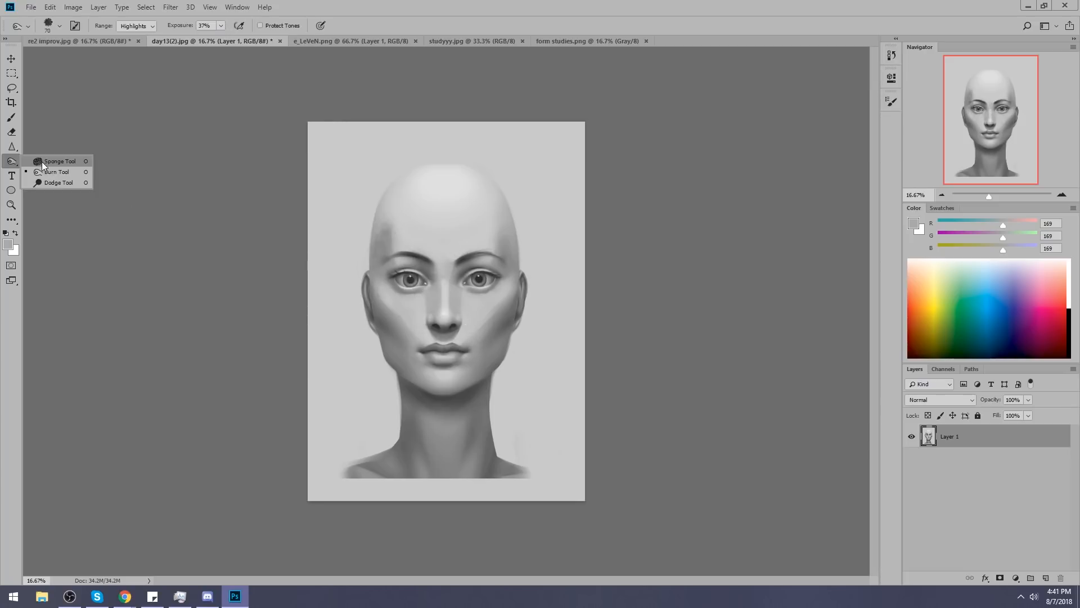
pyautogui.click(62, 173)
pyautogui.rightClick(16, 147)
pyautogui.click(61, 170)
pyautogui.rightClick(361, 221)
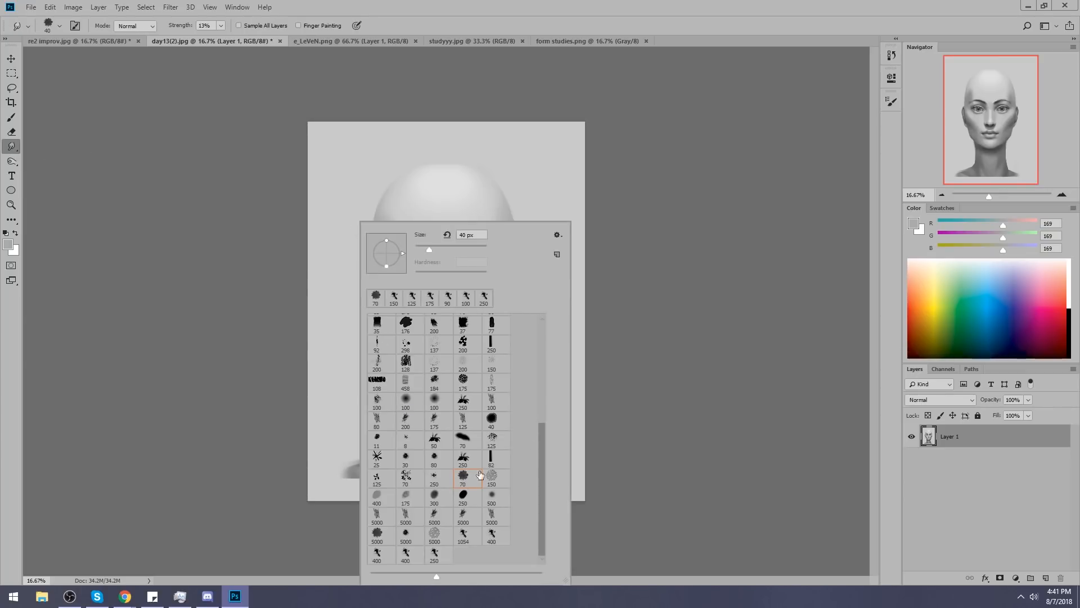
pyautogui.press('Escape')
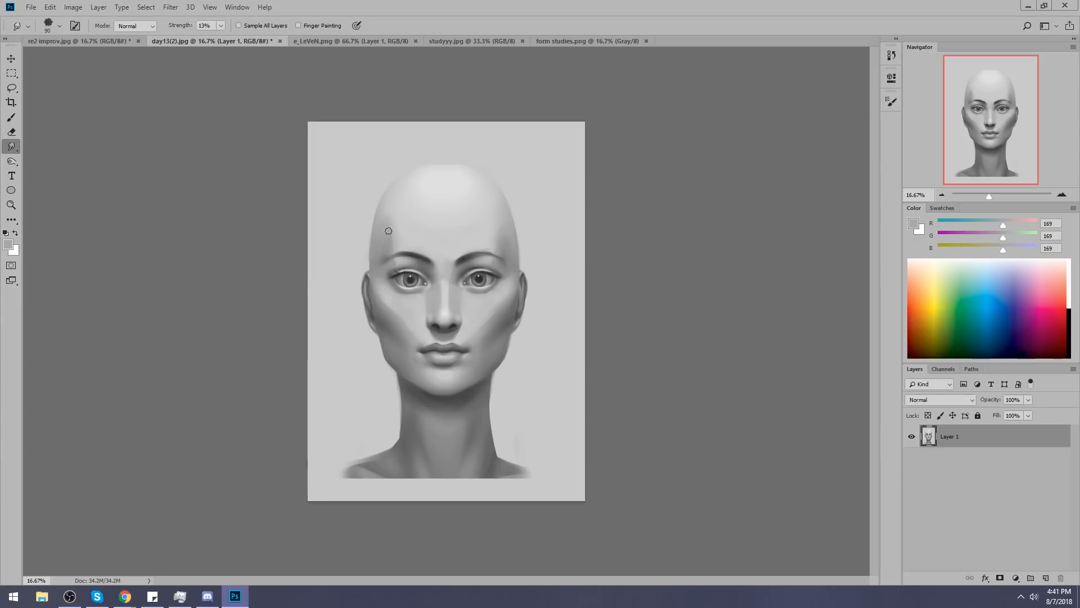
pyautogui.click(221, 25)
pyautogui.moveTo(220, 37); pyautogui.dragTo(214, 37)
pyautogui.click(382, 252)
# Check the image's pixel dimensions and resolution without changing them.
pyautogui.click(73, 7)
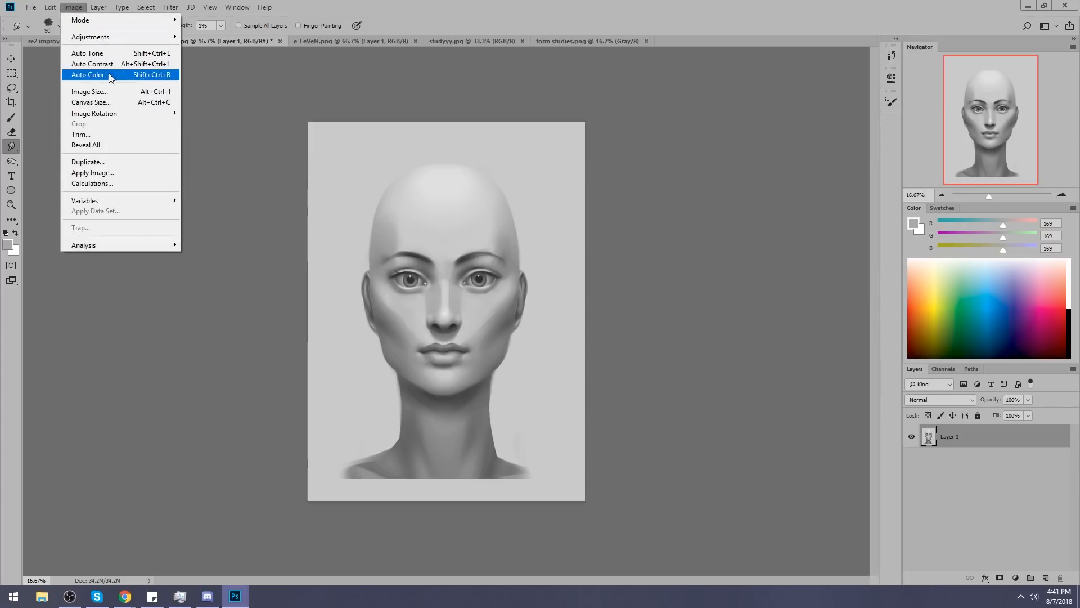
pyautogui.click(90, 91)
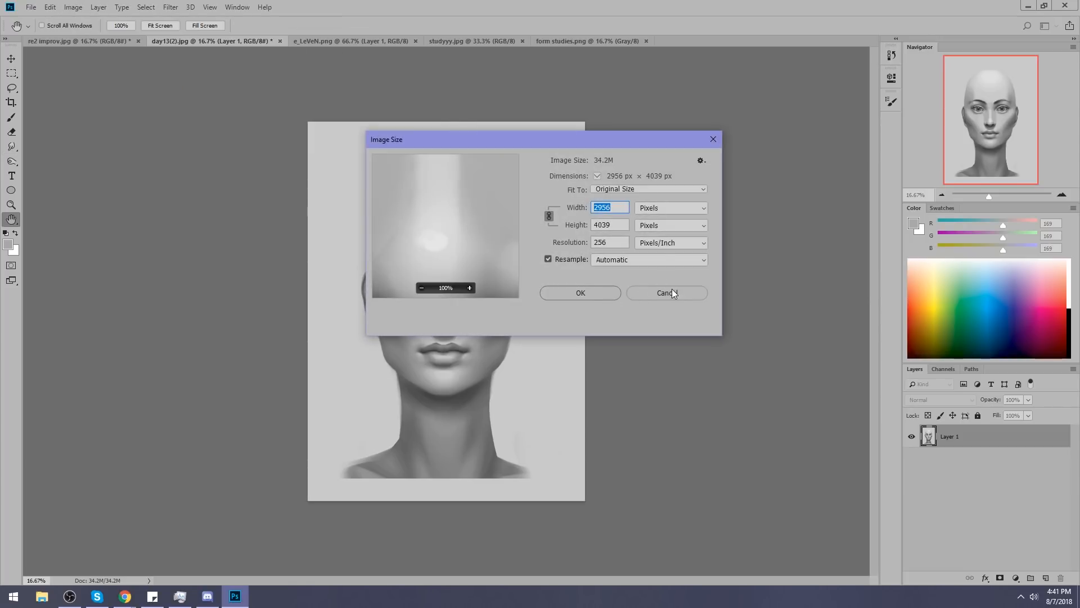
pyautogui.click(672, 292)
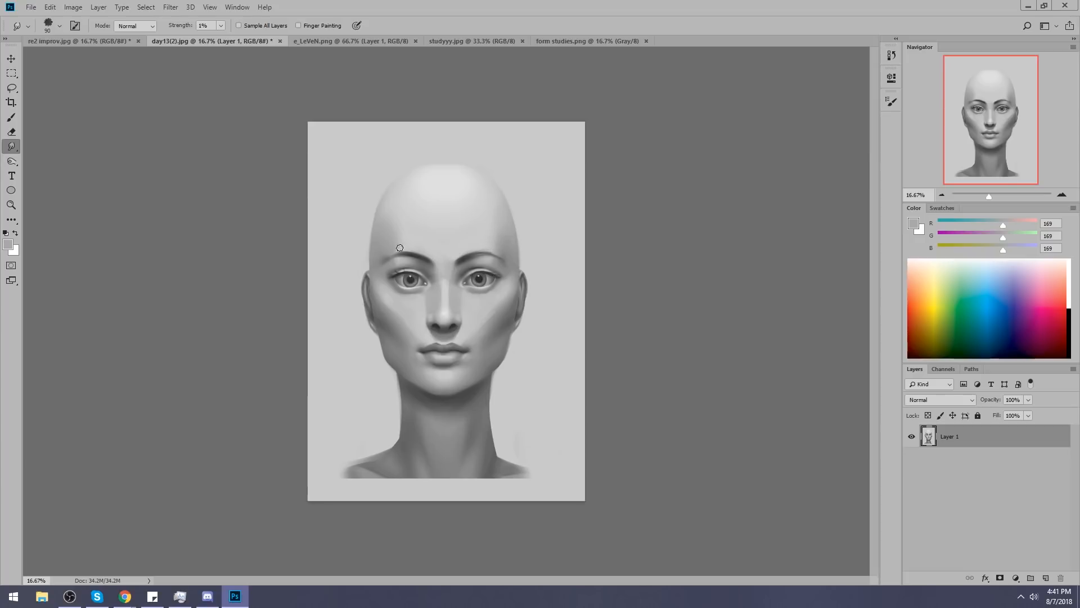
# Switch to the Brush tool, enlarge the preset picker and choose the soft round 100 px tip.
pyautogui.press('b')
pyautogui.rightClick(463, 242)
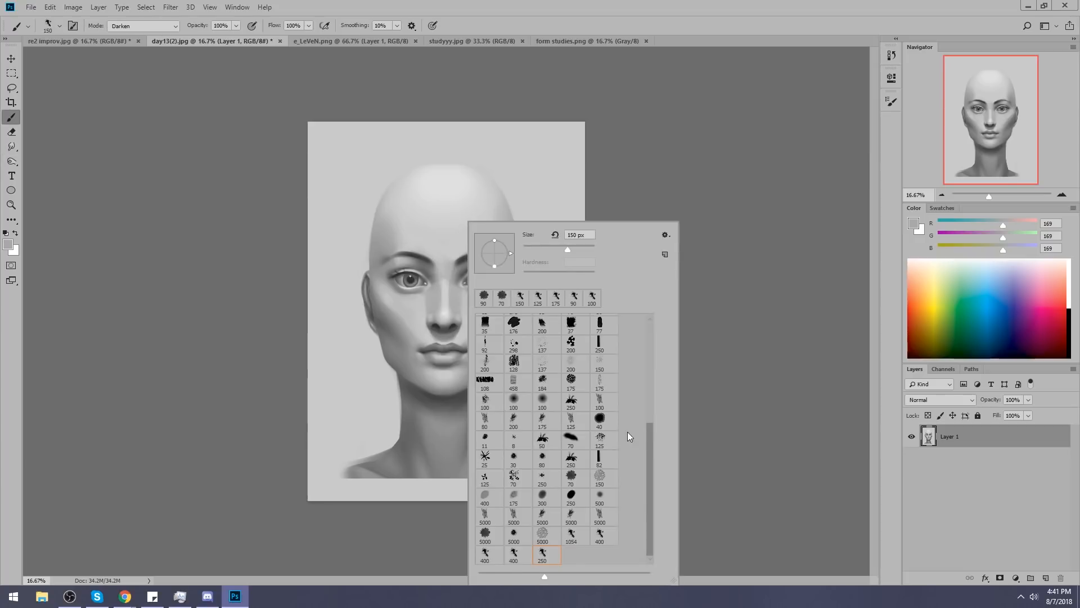
pyautogui.click(650, 404)
pyautogui.moveTo(671, 580); pyautogui.dragTo(748, 566)
pyautogui.moveTo(719, 471); pyautogui.dragTo(717, 535)
pyautogui.click(570, 362)
pyautogui.click(670, 176)
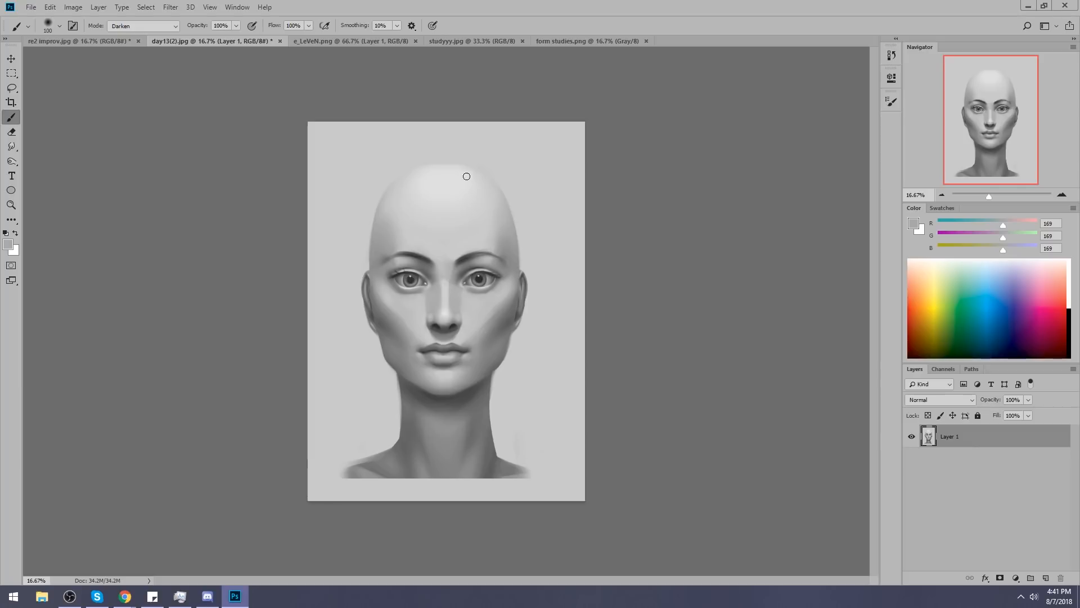
# Enlarge the soft brush to 1400, set its mode to Lighten and sample light grey (RGB 197, 197, 196) from the head.
pyautogui.press(']')
pyautogui.press(']')
pyautogui.press(']')
pyautogui.press(']')
pyautogui.press(']')
pyautogui.press(']')
pyautogui.press(']')
pyautogui.press(']')
pyautogui.press(']')
pyautogui.press(']')
pyautogui.press(']')
pyautogui.press(']')
pyautogui.press(']')
pyautogui.press(']')
pyautogui.press(']')
pyautogui.press(']')
pyautogui.click(144, 26)
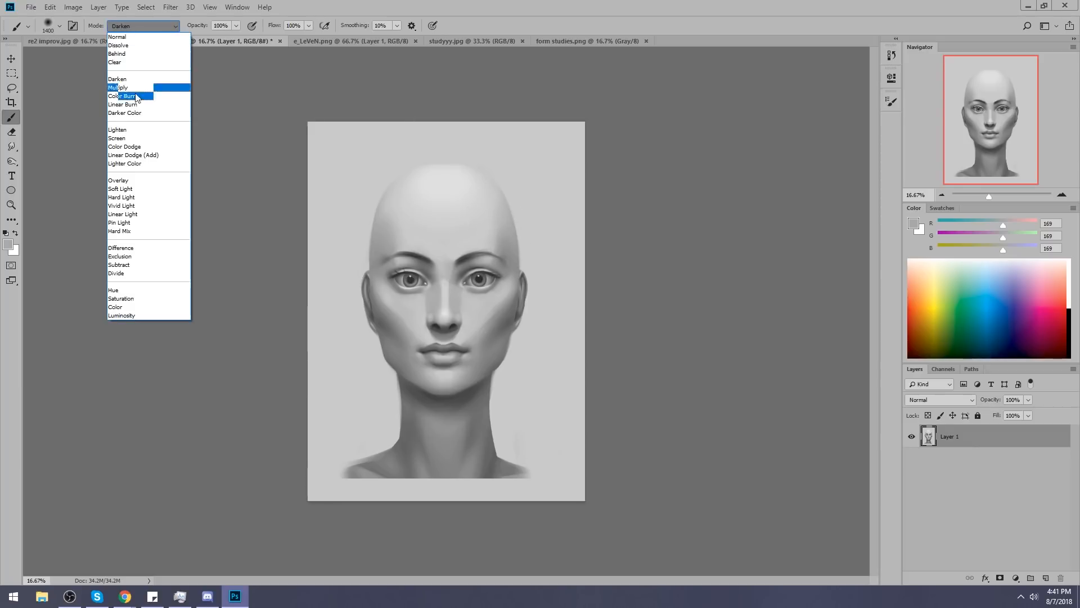
pyautogui.click(125, 134)
pyautogui.keyDown('alt'); pyautogui.click(495, 213); pyautogui.keyUp('alt')
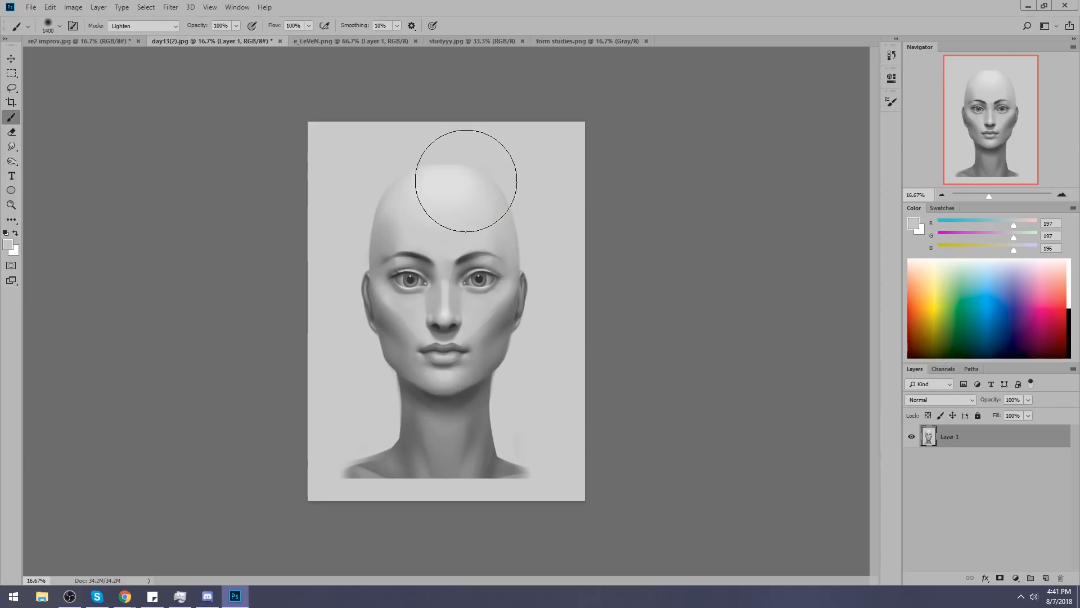
# Softly lighten both temples with the large brush at 37% opacity, resampling grey (RGB 193) from the cheek.
pyautogui.press('3')
pyautogui.press('7')
pyautogui.moveTo(383, 259); pyautogui.dragTo(381, 240)
pyautogui.moveTo(490, 230)
pyautogui.mouseDown()
pyautogui.moveTo(492, 208)
pyautogui.moveTo(503, 248)
pyautogui.mouseUp()
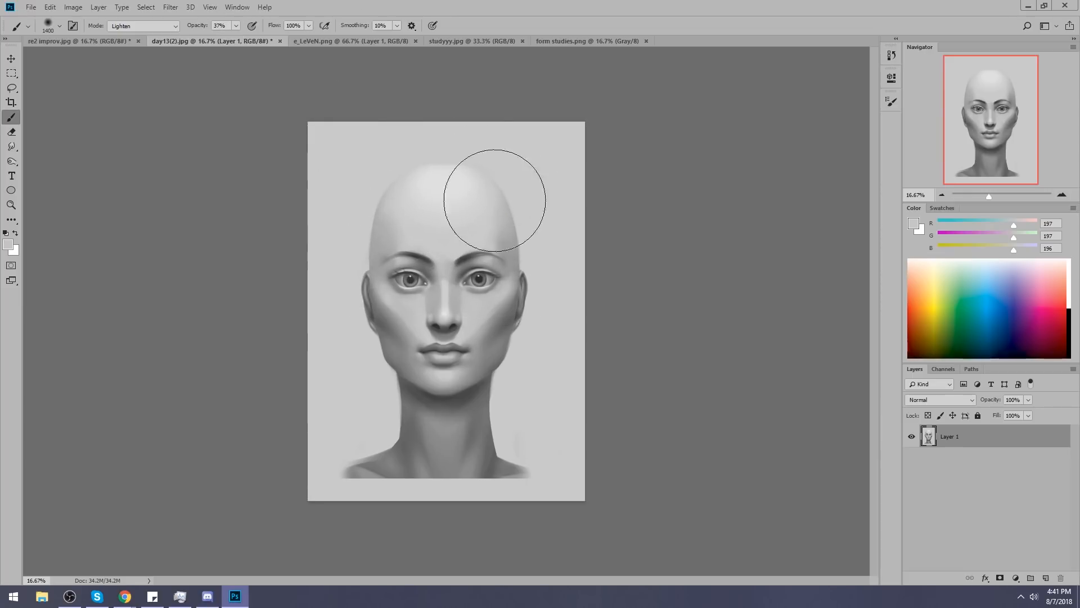
pyautogui.press('alt')
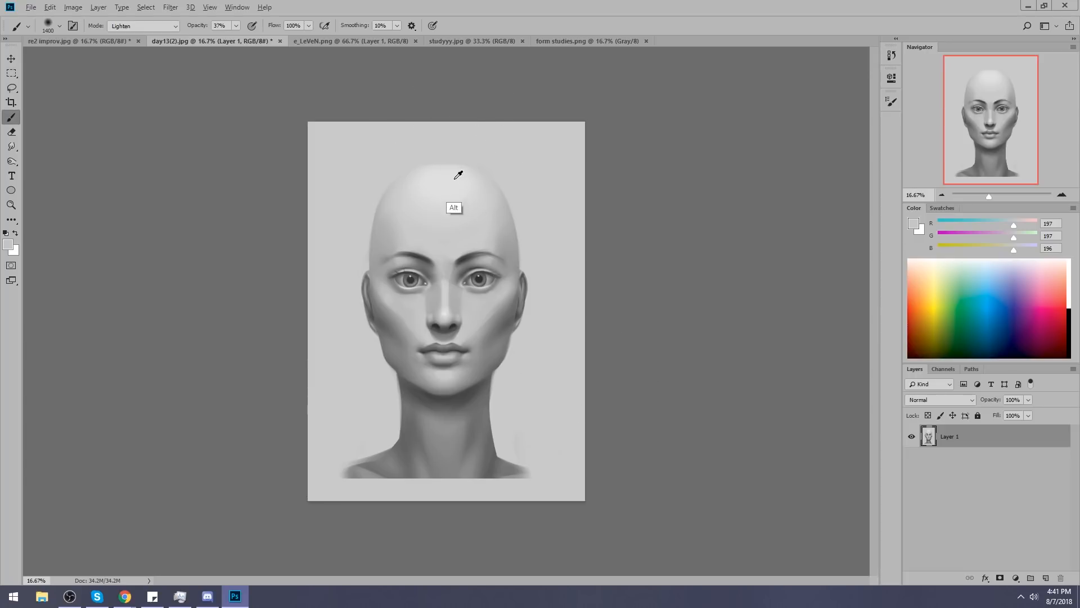
pyautogui.keyDown('alt'); pyautogui.click(471, 316); pyautogui.keyUp('alt')
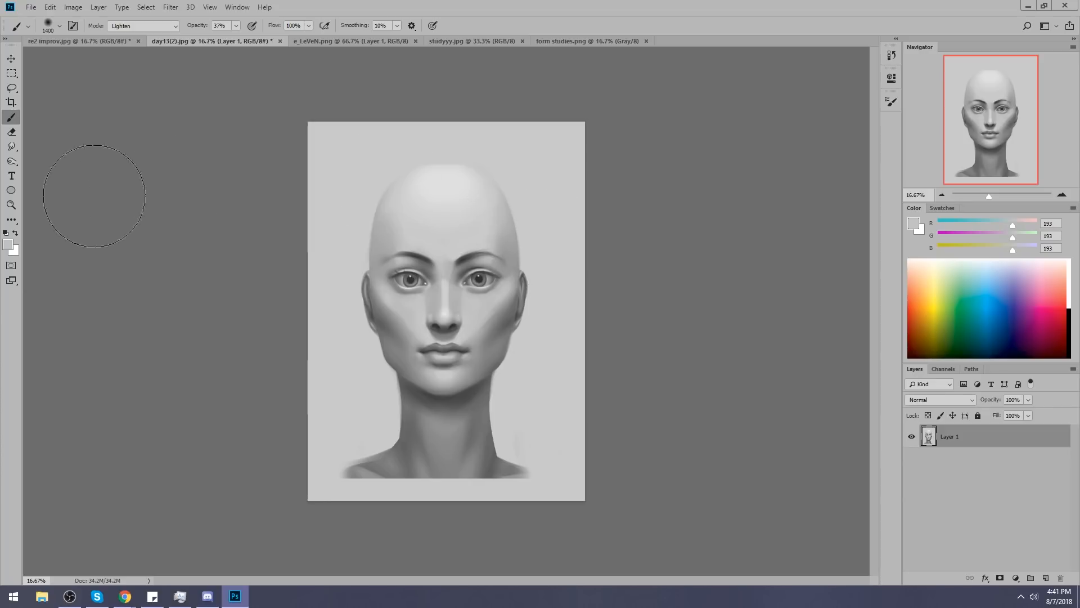
# Adjust the Smudge strength and blend the cheek shading beside the nose with a smaller tip.
pyautogui.click(14, 149)
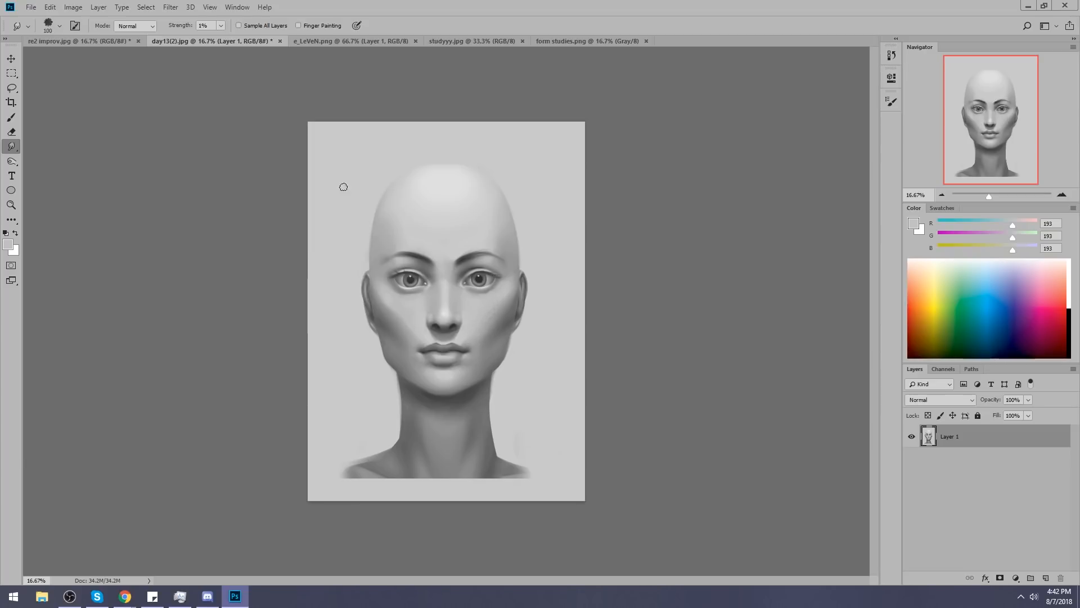
pyautogui.moveTo(222, 38); pyautogui.dragTo(224, 39)
pyautogui.click(413, 311)
pyautogui.press('[')
pyautogui.moveTo(413, 328)
pyautogui.mouseDown()
pyautogui.moveTo(394, 304)
pyautogui.moveTo(414, 334)
pyautogui.mouseUp()
# Lighten the shadowed cheeks with the 1400 soft brush in Lighten mode at 37% opacity.
pyautogui.press('b')
pyautogui.keyDown('alt'); pyautogui.click(496, 322); pyautogui.keyUp('alt')
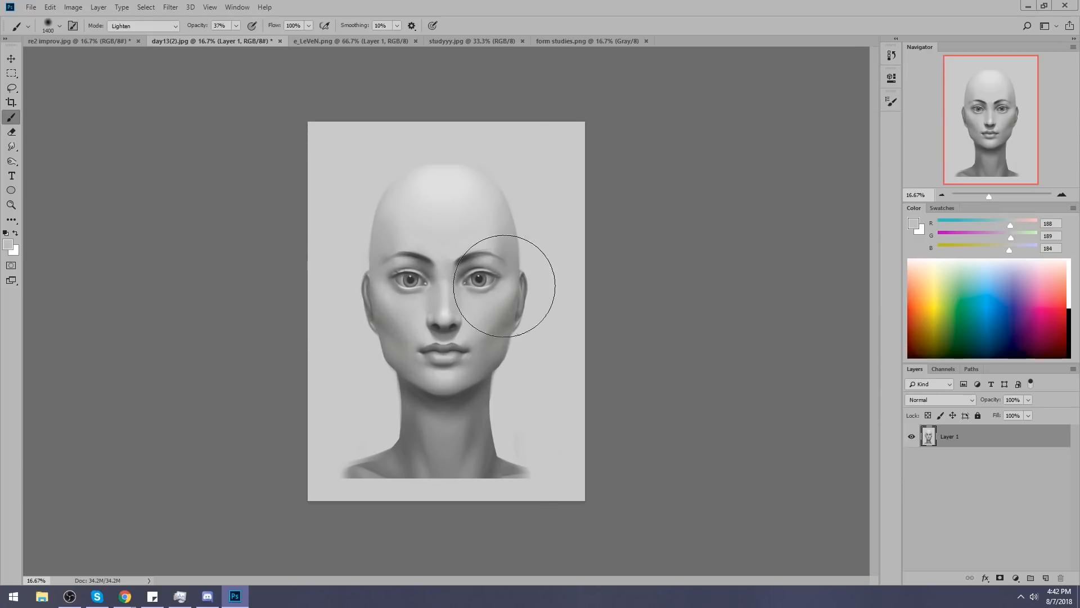
# Softly lighten both cheeks with the 1400 Lighten brush at 37% opacity, resampling light greys from the face.
pyautogui.keyDown('alt'); pyautogui.click(413, 311); pyautogui.keyUp('alt')
pyautogui.keyDown('alt'); pyautogui.click(496, 303); pyautogui.keyUp('alt')
pyautogui.keyDown('alt'); pyautogui.click(494, 306); pyautogui.keyUp('alt')
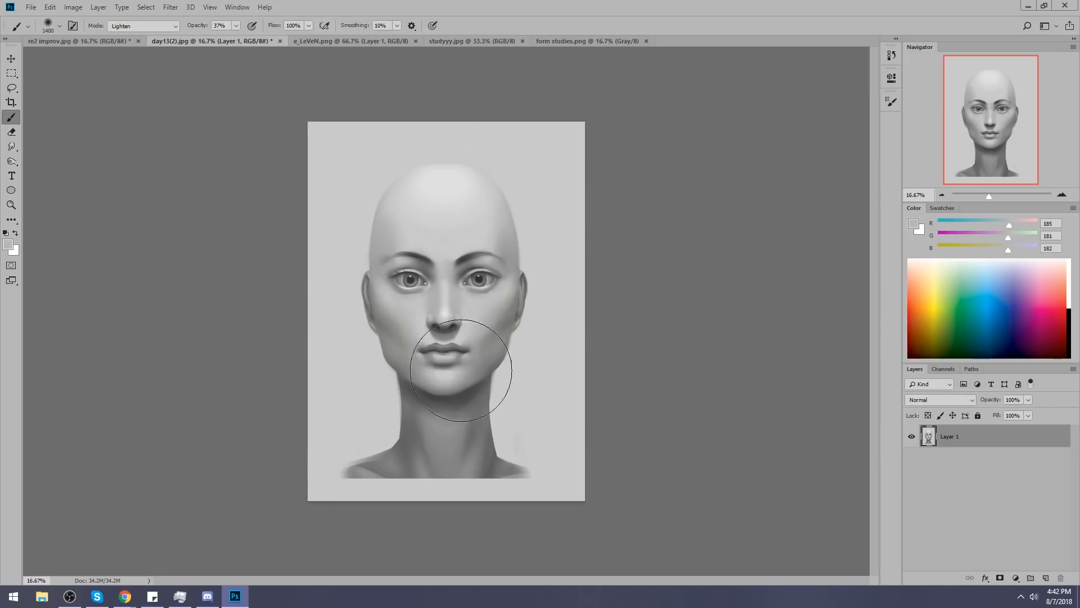
pyautogui.keyDown('alt'); pyautogui.click(457, 307); pyautogui.keyUp('alt')
# Set the soft brush to 1200 at 45% opacity and try lightening across the lower face, undoing the stroke.
pyautogui.press('[')
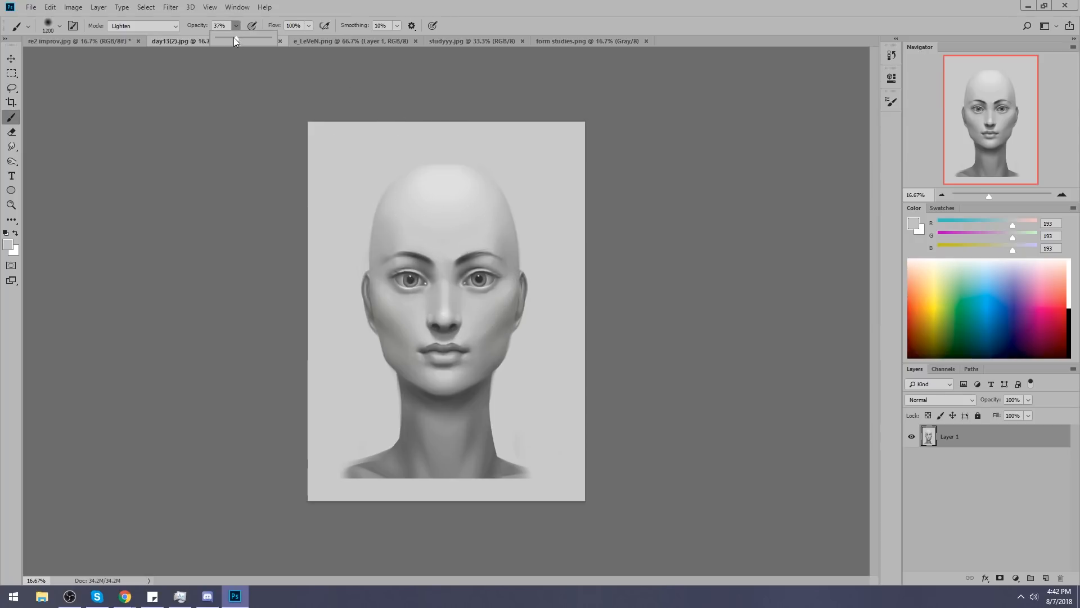
pyautogui.press('[')
pyautogui.press('[')
pyautogui.press('[')
pyautogui.press(']')
pyautogui.press(']')
pyautogui.press(']')
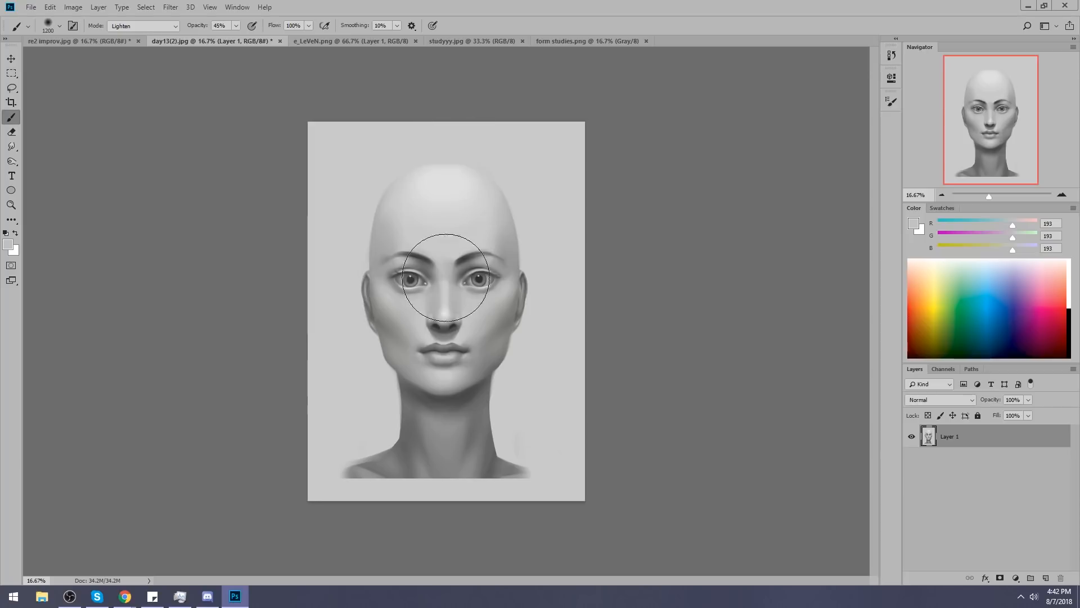
pyautogui.keyDown('alt'); pyautogui.click(377, 389); pyautogui.keyUp('alt')
pyautogui.moveTo(395, 343)
pyautogui.mouseDown()
pyautogui.moveTo(409, 369)
pyautogui.moveTo(501, 358)
pyautogui.moveTo(481, 380)
pyautogui.moveTo(516, 361)
pyautogui.mouseUp()
pyautogui.hotkey('ctrl', 'alt', 'z')
# Lasso the upper neck, following the jawline and chin as the selection's upper edge.
pyautogui.press('l')
pyautogui.moveTo(467, 390)
pyautogui.mouseDown()
pyautogui.moveTo(497, 367)
pyautogui.moveTo(455, 394)
pyautogui.moveTo(566, 352)
pyautogui.mouseUp()
pyautogui.moveTo(394, 371)
pyautogui.mouseDown()
pyautogui.moveTo(444, 402)
pyautogui.moveTo(359, 369)
pyautogui.moveTo(472, 434)
pyautogui.mouseUp()
pyautogui.moveTo(426, 397)
pyautogui.mouseDown()
pyautogui.moveTo(473, 405)
pyautogui.moveTo(435, 397)
pyautogui.mouseUp()
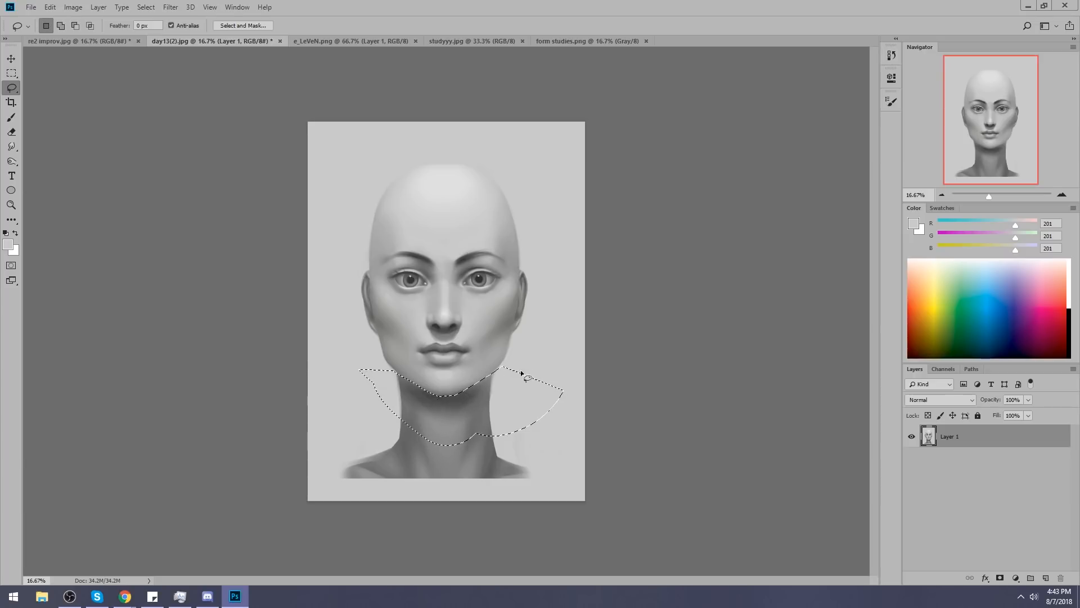
# Dismiss the Sticky Keys prompts and restore the lasso selection under the jaw.
pyautogui.press('shift')
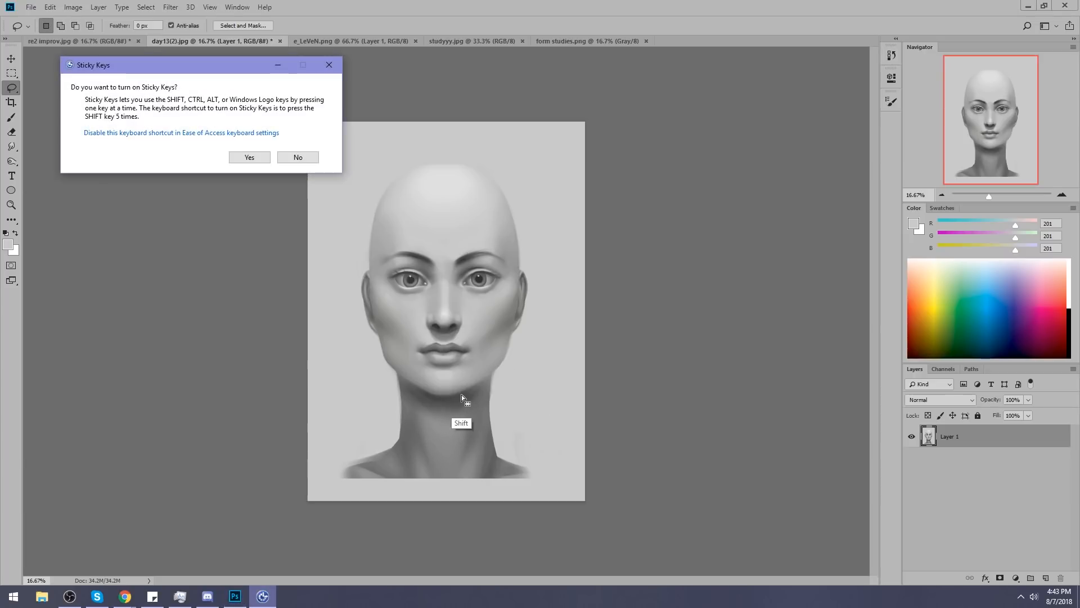
pyautogui.click(297, 158)
pyautogui.moveTo(462, 395)
pyautogui.mouseDown()
pyautogui.moveTo(433, 407)
pyautogui.moveTo(433, 398)
pyautogui.moveTo(454, 398)
pyautogui.moveTo(423, 398)
pyautogui.moveTo(454, 404)
pyautogui.mouseUp()
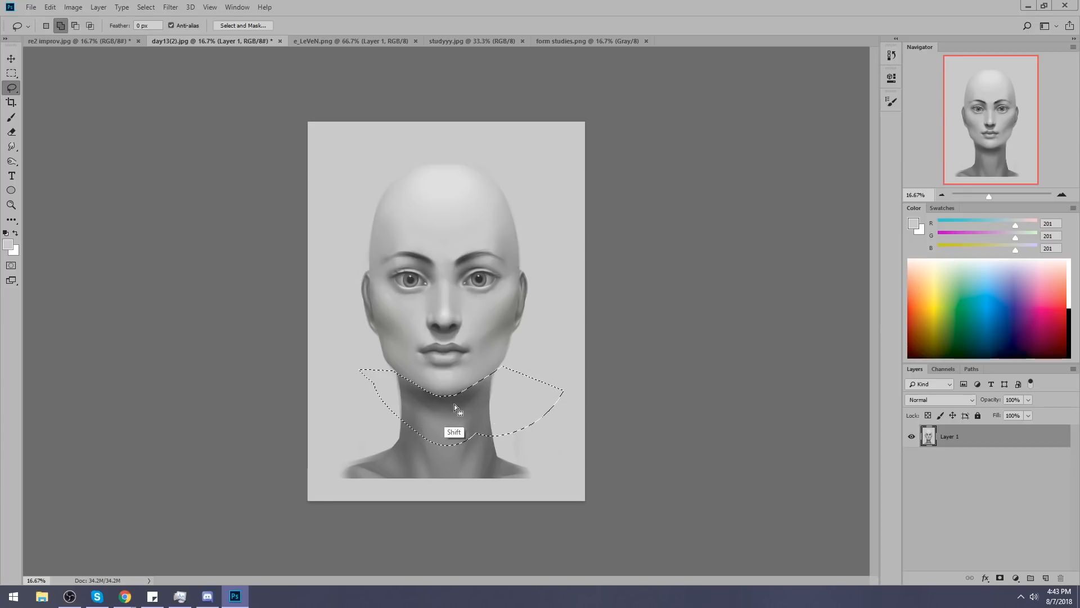
pyautogui.hotkey('ctrl', 'd')
pyautogui.click(298, 157)
pyautogui.hotkey('ctrl', 'shift', 'd')
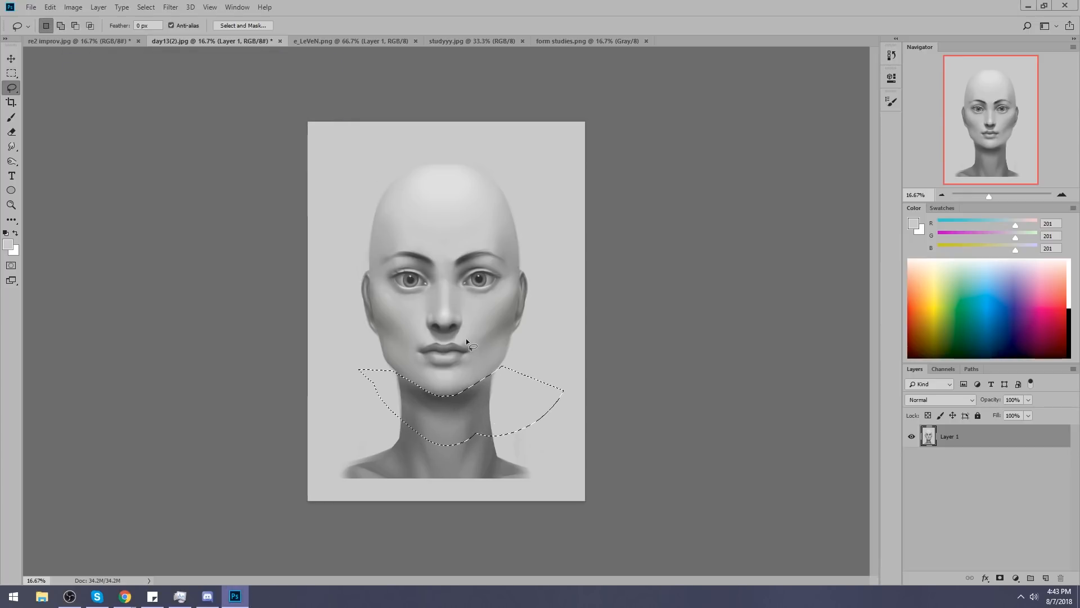
# Shade the neck under the jaw with a 700 Normal-mode brush in dark grey (RGB 77), then clear the selection.
pyautogui.press('b')
pyautogui.keyDown('alt'); pyautogui.click(433, 397); pyautogui.keyUp('alt')
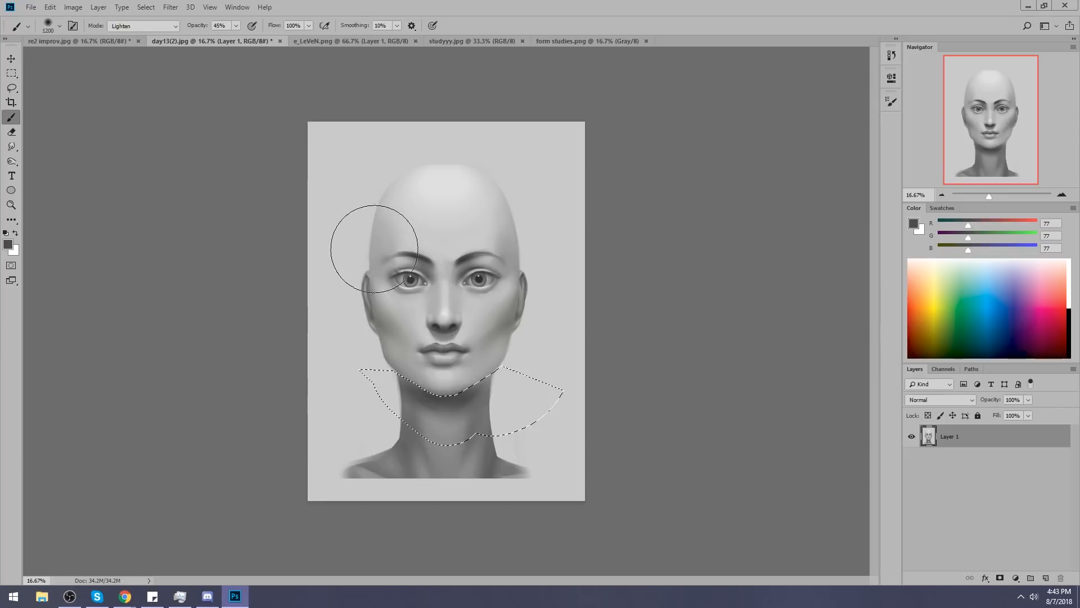
pyautogui.press('[')
pyautogui.press('[')
pyautogui.press('[')
pyautogui.press('[')
pyautogui.press('[')
pyautogui.click(141, 25)
pyautogui.click(130, 36)
pyautogui.click(236, 25)
pyautogui.click(435, 383)
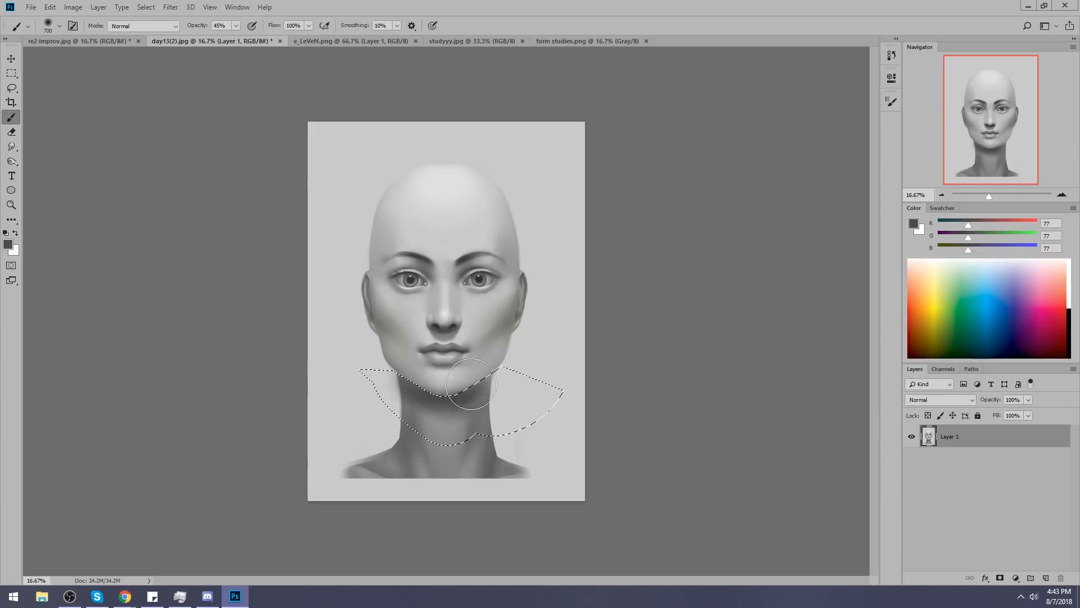
pyautogui.hotkey('ctrl', 'd')
# Clean up the neck's outer edges with background grey (RGB 201), using the 250 px textured brush reduced to 80 at 100% opacity.
pyautogui.rightClick(451, 309)
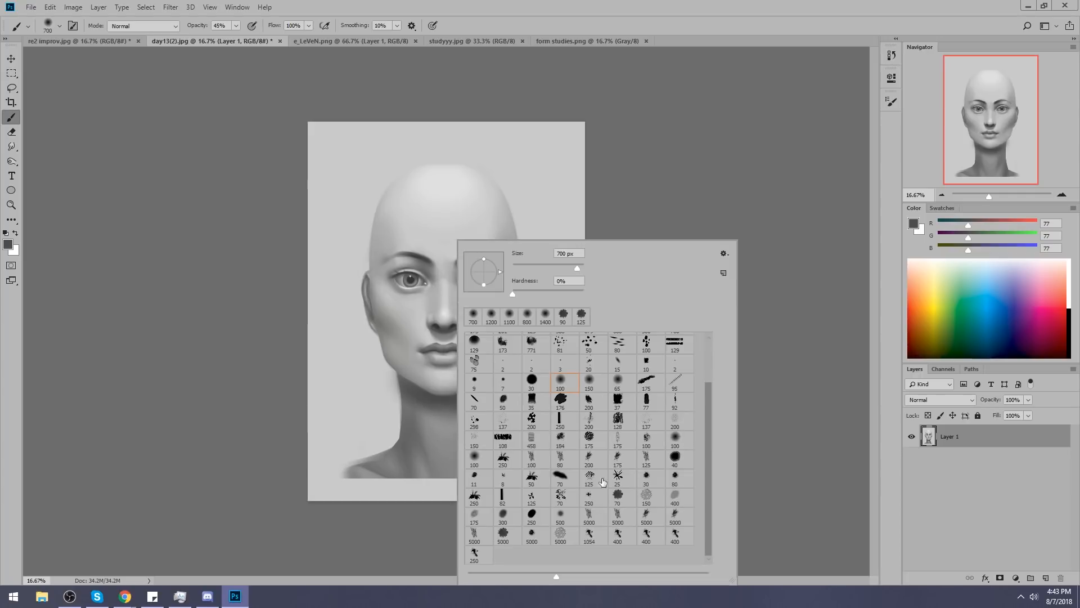
pyautogui.click(474, 552)
pyautogui.click(691, 212)
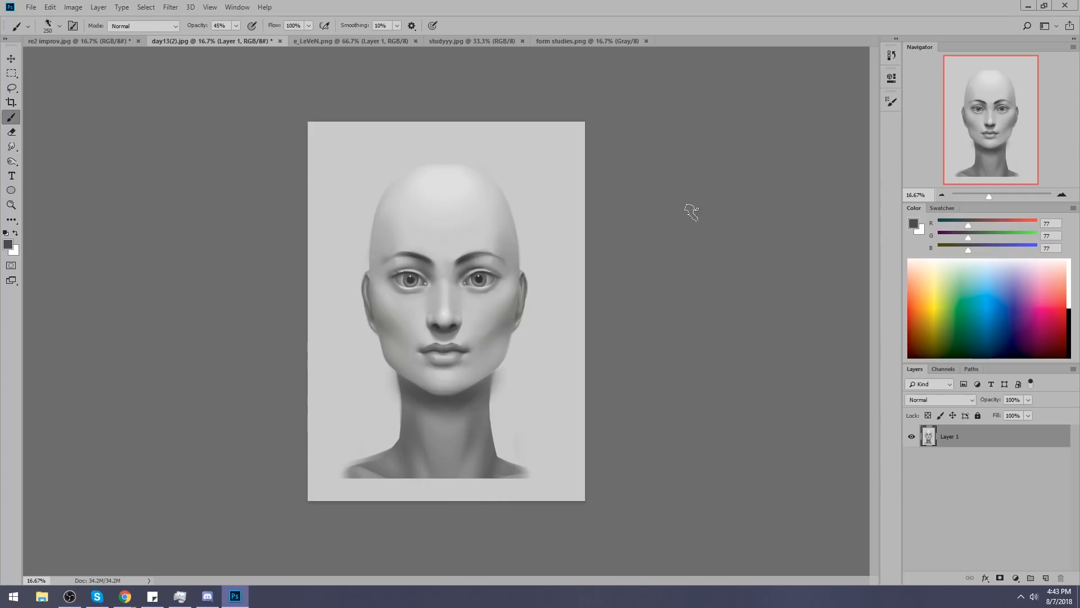
pyautogui.keyDown('alt'); pyautogui.click(522, 364); pyautogui.keyUp('alt')
pyautogui.click(502, 376)
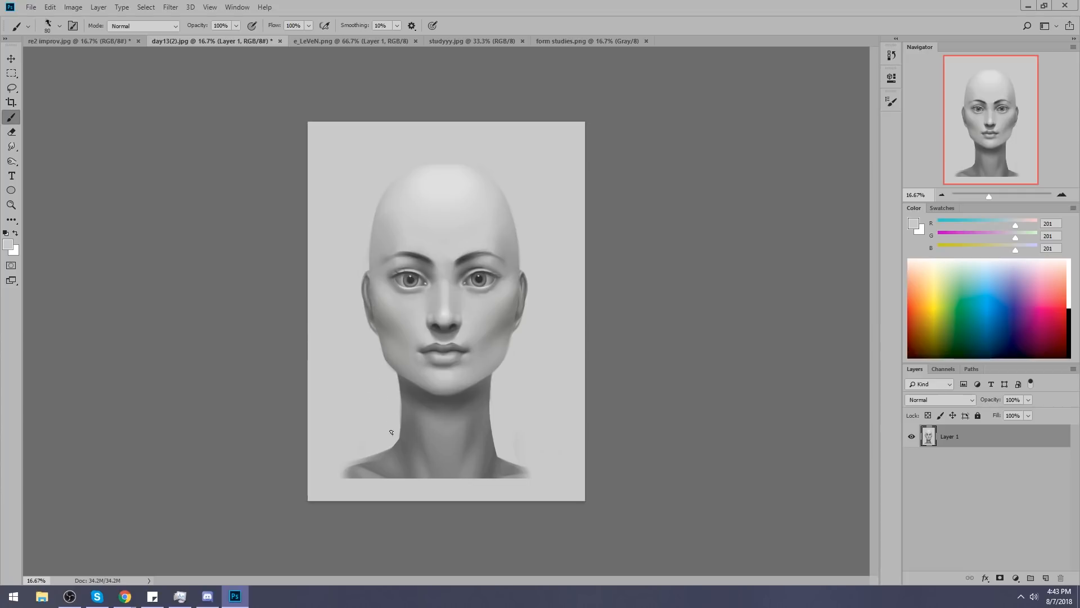
# Switch to a soft round brush, enlarge it to 1900 and sample light grey (RGB 186) from the chin.
pyautogui.rightClick(478, 312)
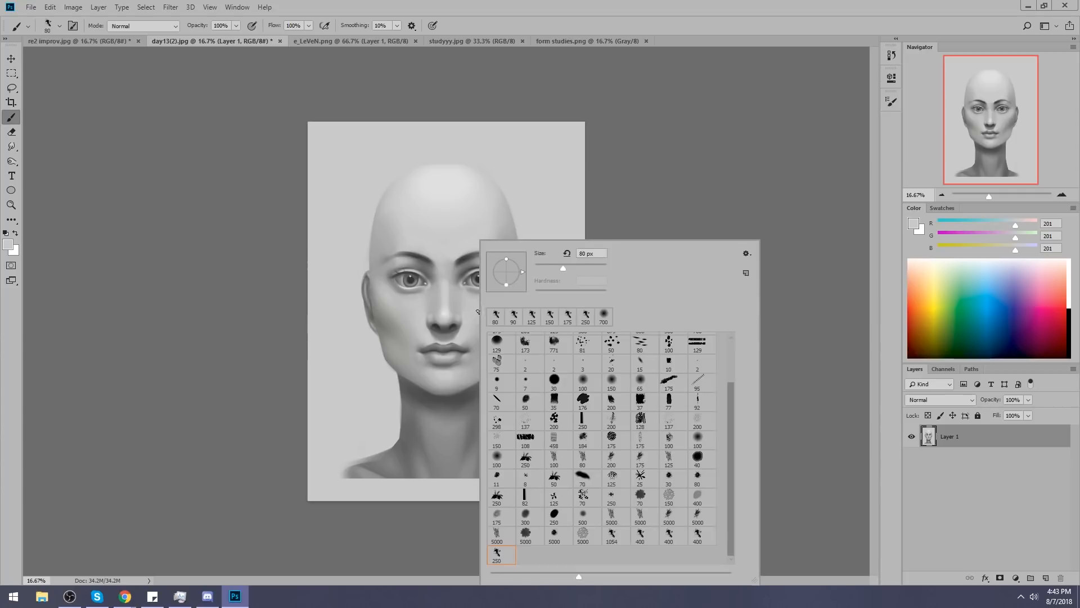
pyautogui.doubleClick(698, 443)
pyautogui.press(']')
pyautogui.press(']')
pyautogui.press(']')
pyautogui.press(']')
pyautogui.press(']')
pyautogui.press(']')
pyautogui.press(']')
pyautogui.press(']')
pyautogui.press(']')
pyautogui.press(']')
pyautogui.press(']')
pyautogui.press(']')
pyautogui.press(']')
pyautogui.press(']')
pyautogui.press(']')
pyautogui.press(']')
pyautogui.press(']')
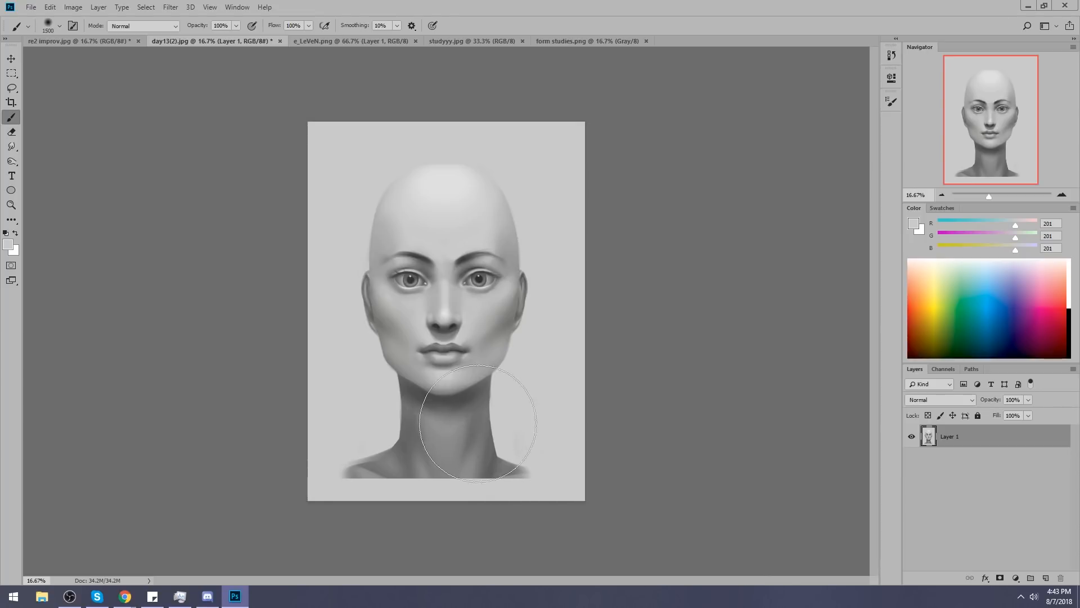
pyautogui.keyDown('alt'); pyautogui.click(467, 380); pyautogui.keyUp('alt')
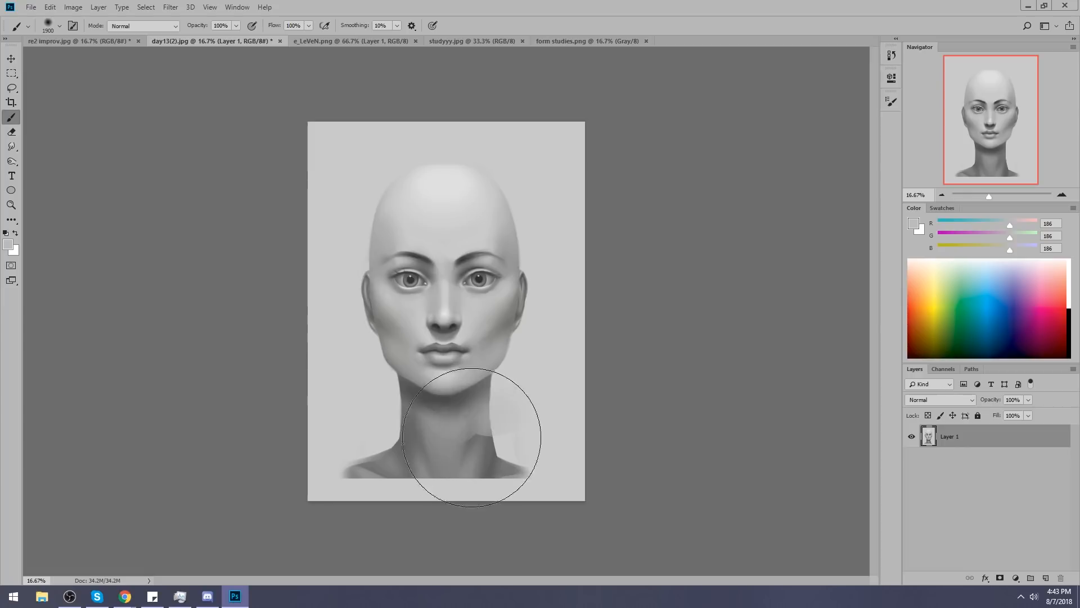
# Extend the lasso selection over the whole neck and shoulders and hide its outline.
pyautogui.press('l')
pyautogui.press('shift')
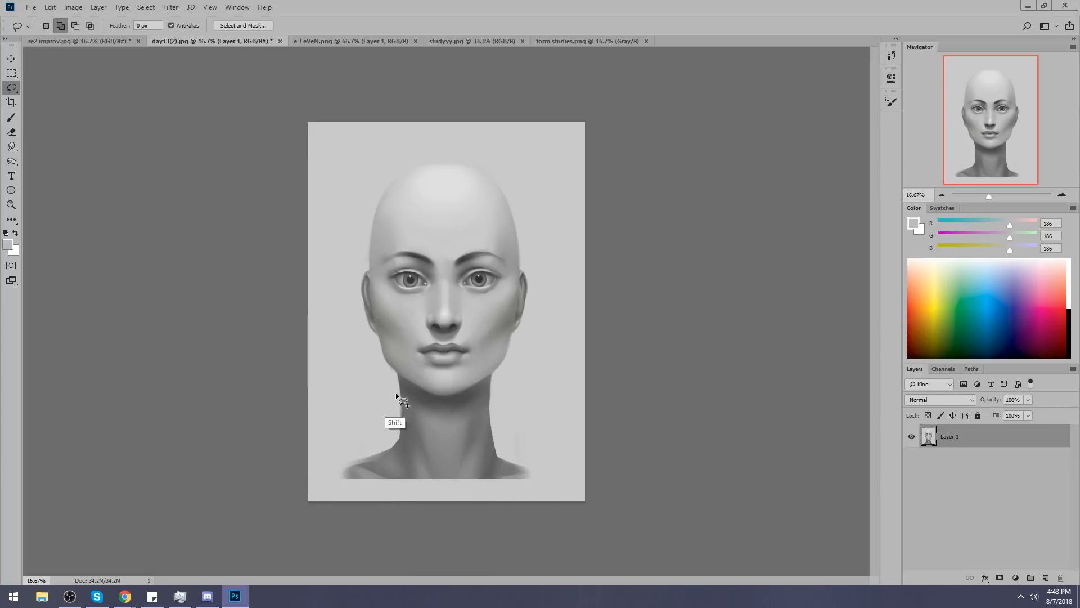
pyautogui.moveTo(561, 460)
pyautogui.mouseDown()
pyautogui.moveTo(494, 405)
pyautogui.moveTo(361, 386)
pyautogui.mouseUp()
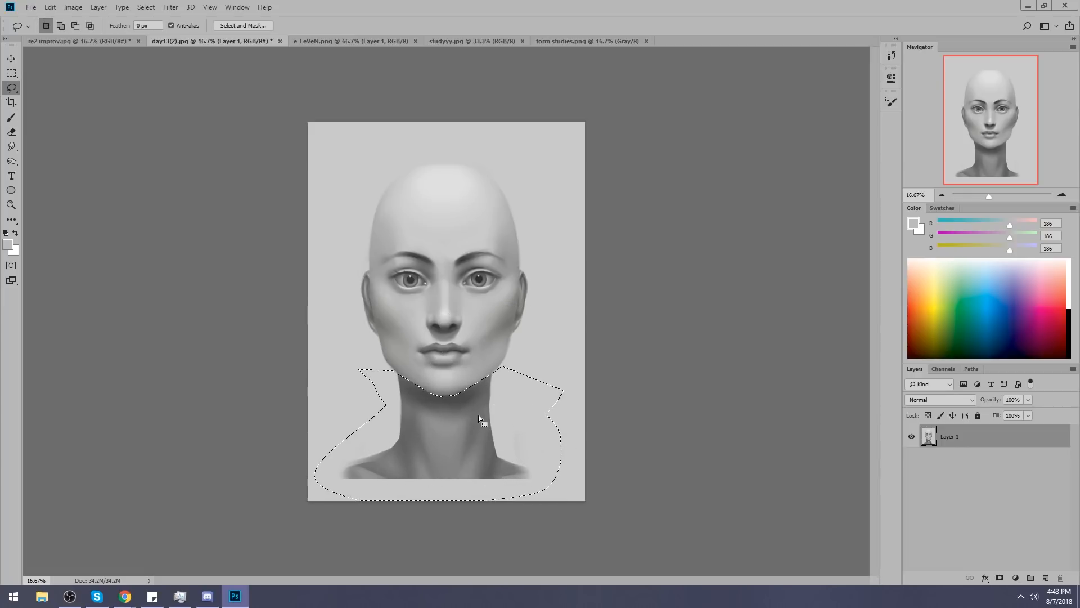
pyautogui.press('b')
pyautogui.hotkey('ctrl', 'h')
# Replace the full-opacity neck stroke with soft lightening in background grey (RGB 201), using Lighten mode at 38% opacity.
pyautogui.moveTo(482, 420)
pyautogui.mouseDown()
pyautogui.moveTo(519, 405)
pyautogui.moveTo(397, 434)
pyautogui.moveTo(366, 471)
pyautogui.mouseUp()
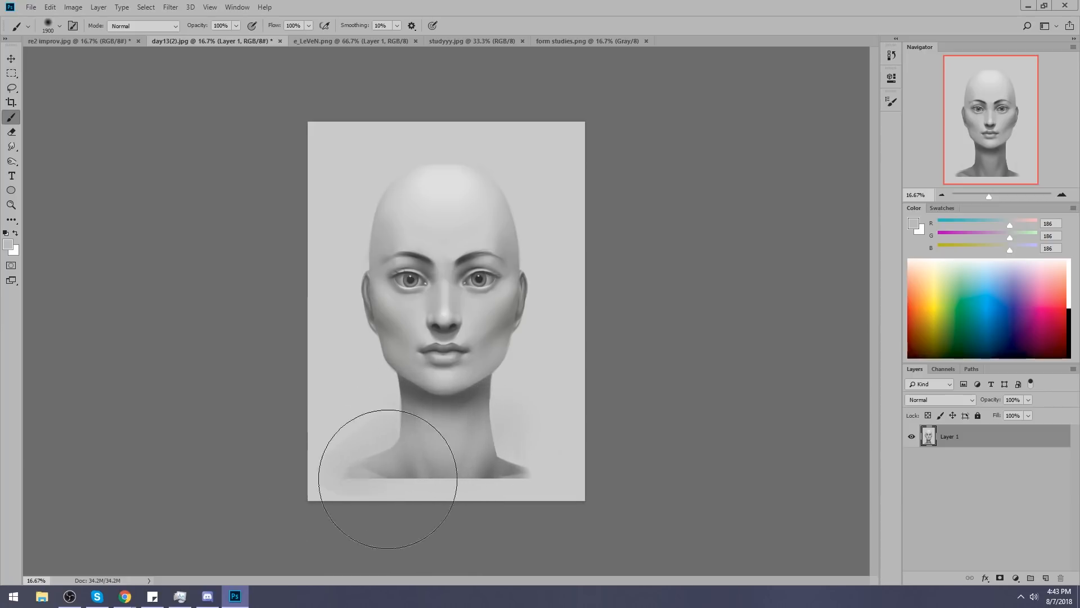
pyautogui.hotkey('ctrl', 'z')
pyautogui.keyDown('alt'); pyautogui.click(357, 365); pyautogui.keyUp('alt')
pyautogui.click(146, 9)
pyautogui.click(121, 26)
pyautogui.click(135, 144)
pyautogui.click(237, 26)
pyautogui.moveTo(355, 450)
pyautogui.mouseDown()
pyautogui.moveTo(466, 478)
pyautogui.moveTo(465, 463)
pyautogui.moveTo(502, 431)
pyautogui.mouseUp()
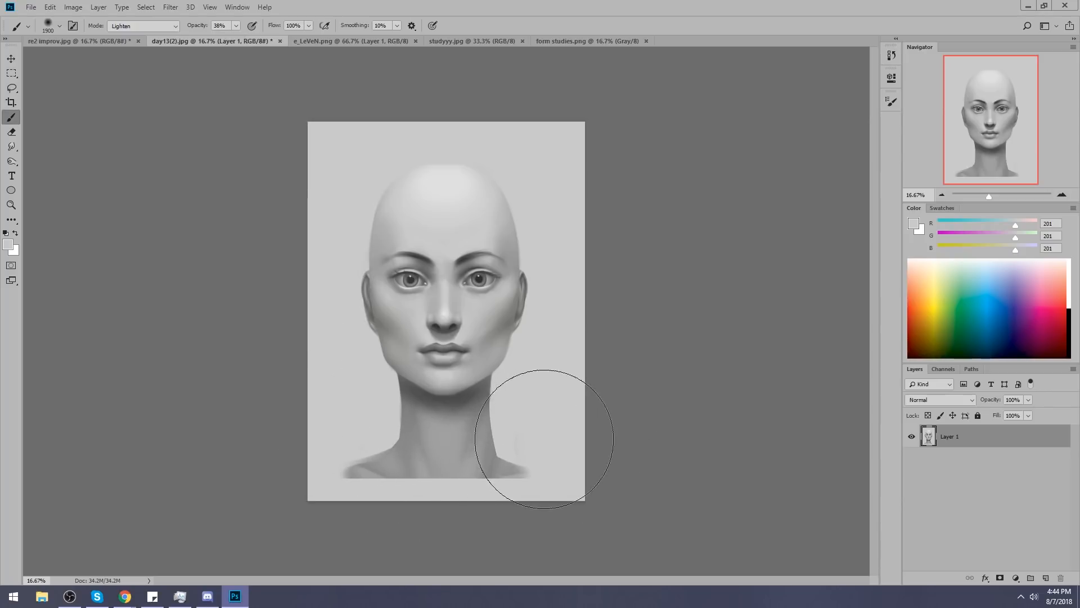
pyautogui.hotkey('ctrl', 'alt', 'z')
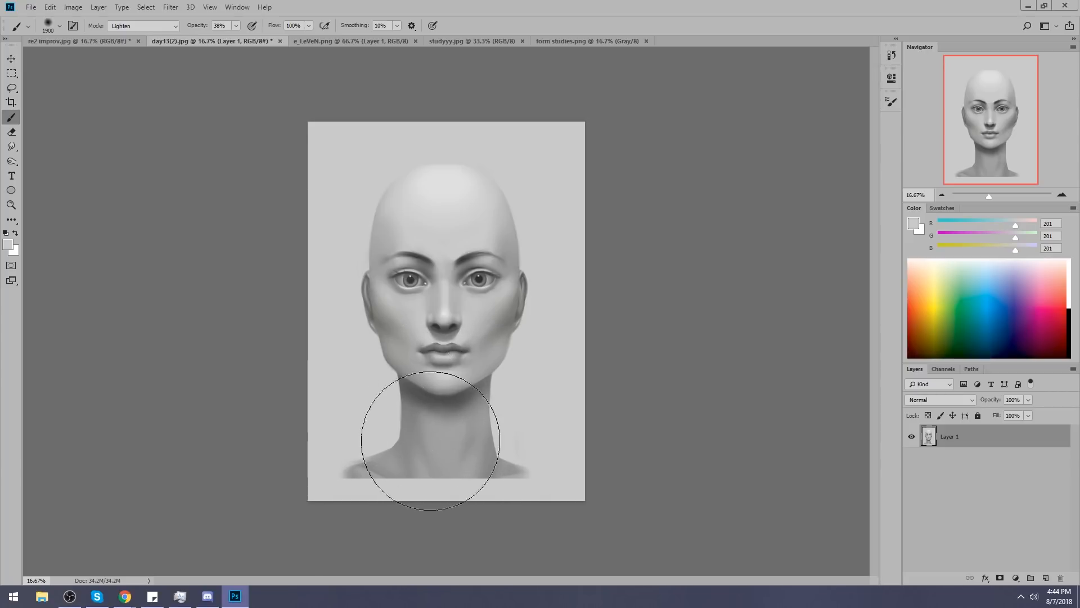
# Refine the neck's lightening with the soft brush at size 1200 and 17% opacity, and redisplay the selection outline.
pyautogui.moveTo(235, 37); pyautogui.dragTo(224, 39)
pyautogui.press('[')
pyautogui.press('[')
pyautogui.press('[')
pyautogui.press('[')
pyautogui.press('[')
pyautogui.press('[')
pyautogui.press('[')
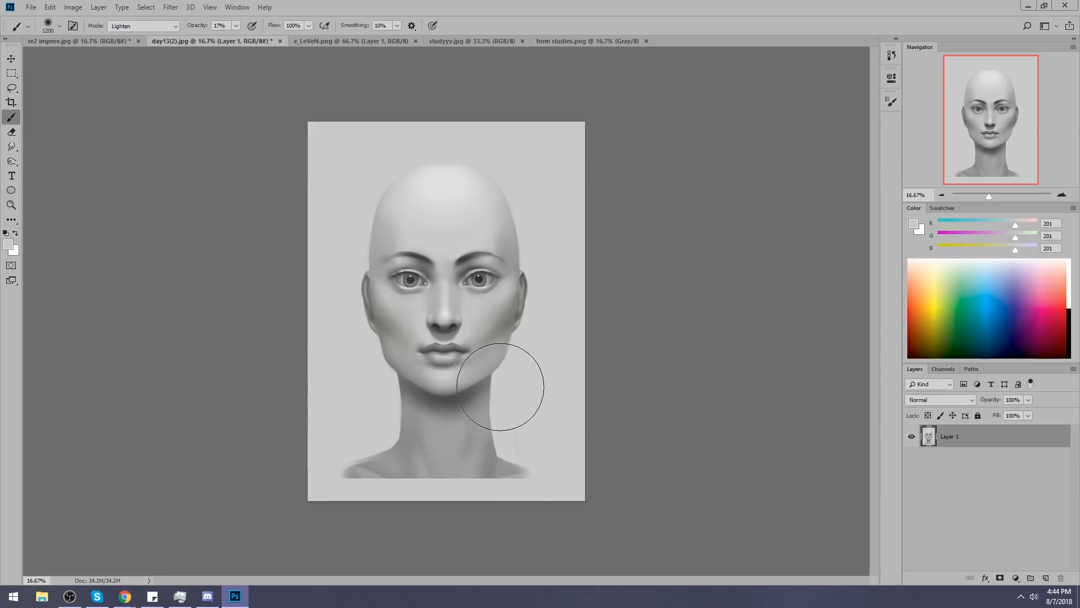
pyautogui.hotkey('ctrl', 'h')
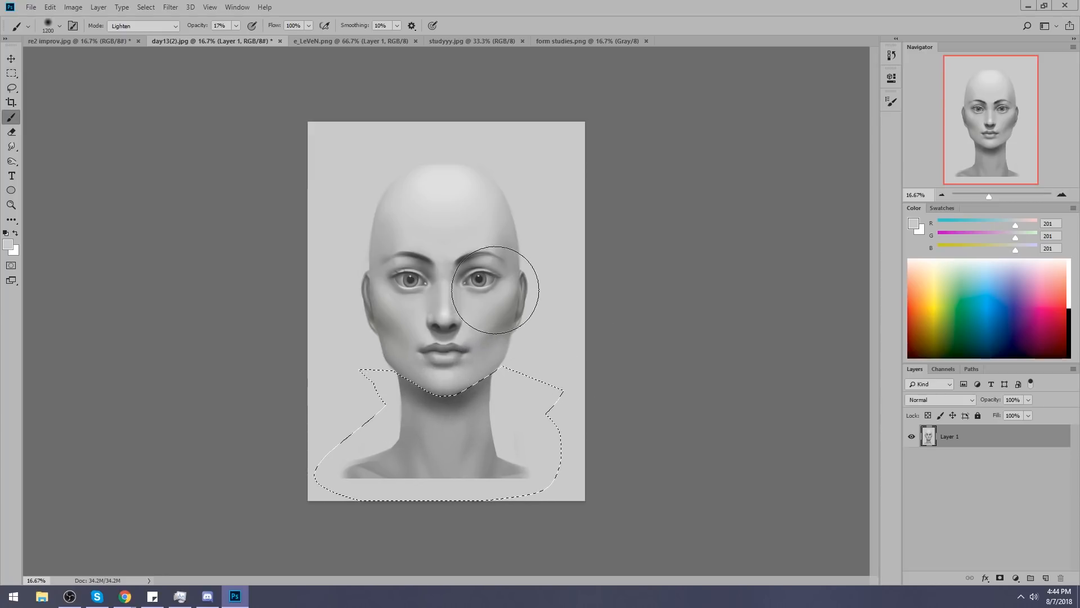
# Clear the selection and deepen the shadow under the chin with a 300 Normal-mode brush in dark grey (RGB 47) sampled from the eye.
pyautogui.press('h')
pyautogui.press('b')
pyautogui.keyDown('alt'); pyautogui.click(479, 278); pyautogui.keyUp('alt')
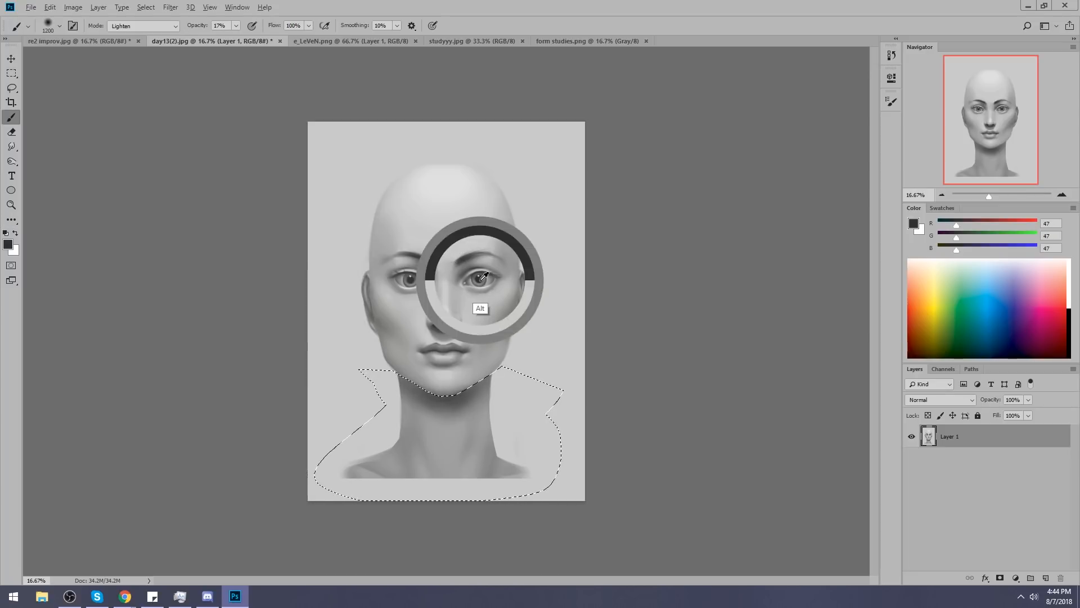
pyautogui.hotkey('ctrl', 'd')
pyautogui.press('[')
pyautogui.press('[')
pyautogui.press('[')
pyautogui.press('[')
pyautogui.press('[')
pyautogui.press('[')
pyautogui.press('[')
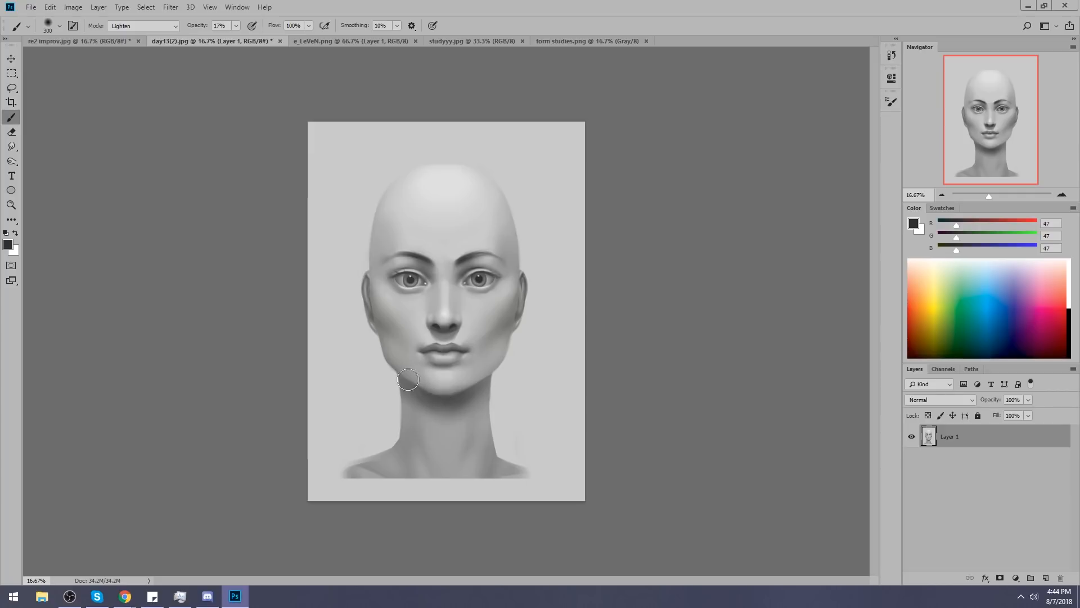
pyautogui.click(162, 30)
pyautogui.click(164, 26)
pyautogui.moveTo(434, 395)
pyautogui.mouseDown()
pyautogui.moveTo(412, 388)
pyautogui.moveTo(426, 390)
pyautogui.mouseUp()
# Blend the shading beneath the nose with the Smudge tool at 4% strength.
pyautogui.press('m')
pyautogui.rightClick(486, 319)
pyautogui.click(555, 295)
pyautogui.press('z')
pyautogui.moveTo(332, 234); pyautogui.dragTo(490, 378)
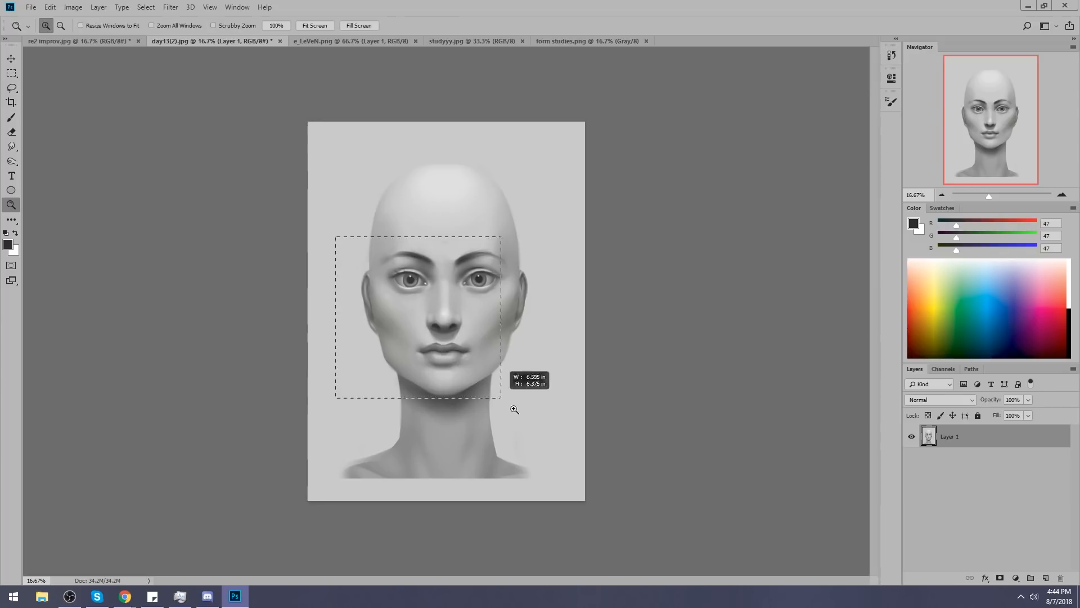
pyautogui.press('b')
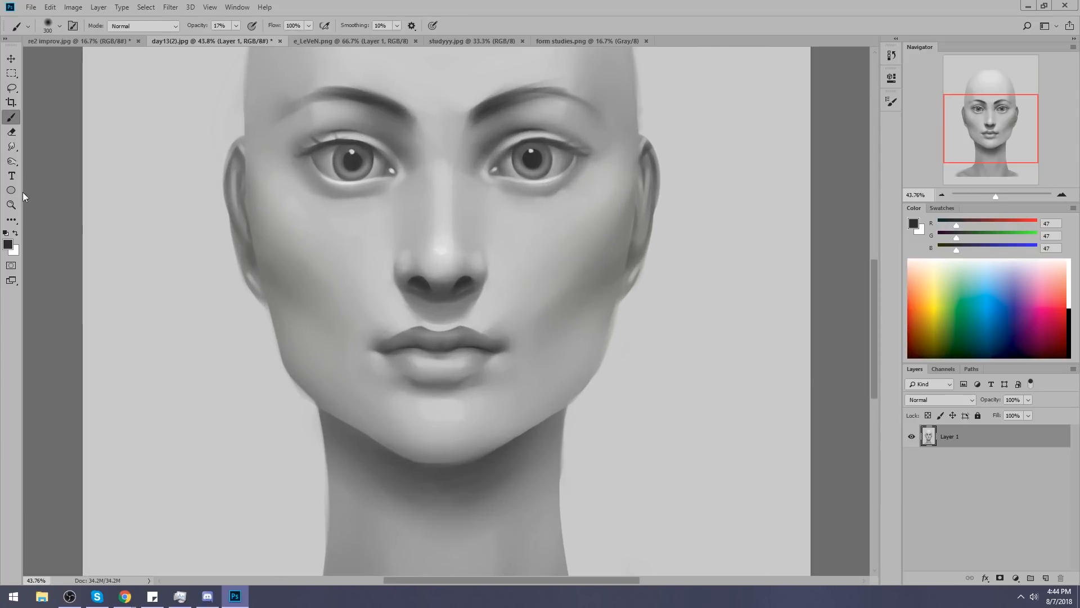
pyautogui.click(19, 147)
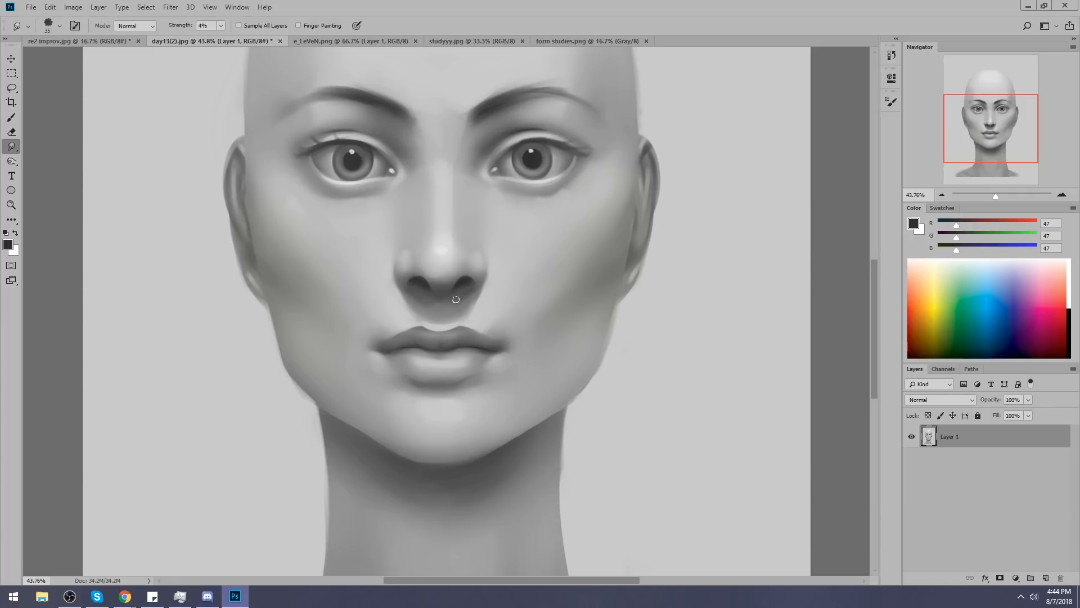
pyautogui.press('b')
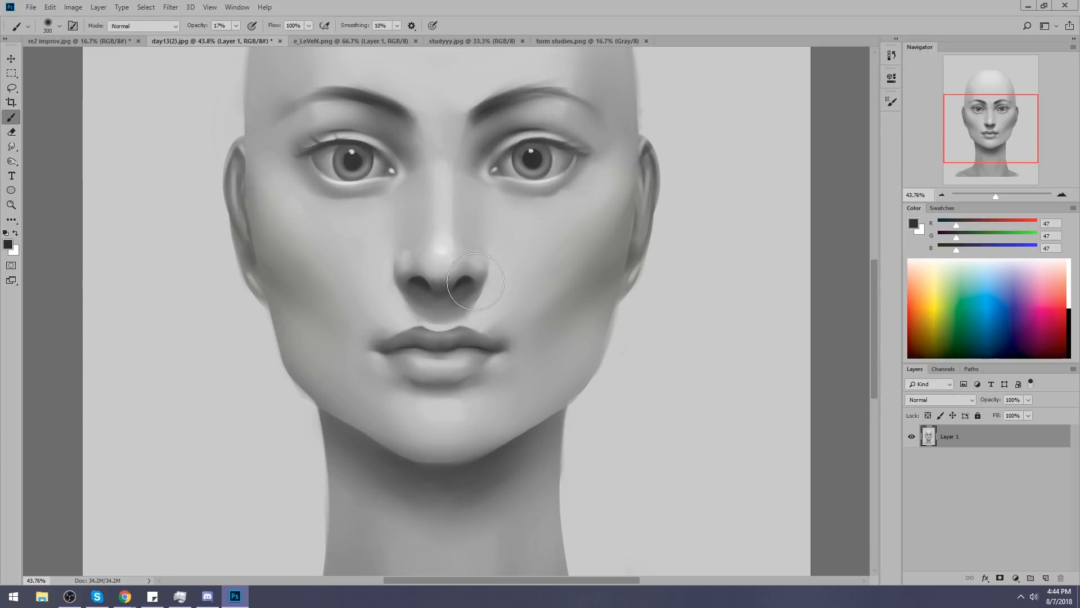
# Shade the nostrils and underside of the nose with the 300 soft brush at 17% opacity, resampling greys around the nose.
pyautogui.keyDown('alt'); pyautogui.click(473, 297); pyautogui.keyUp('alt')
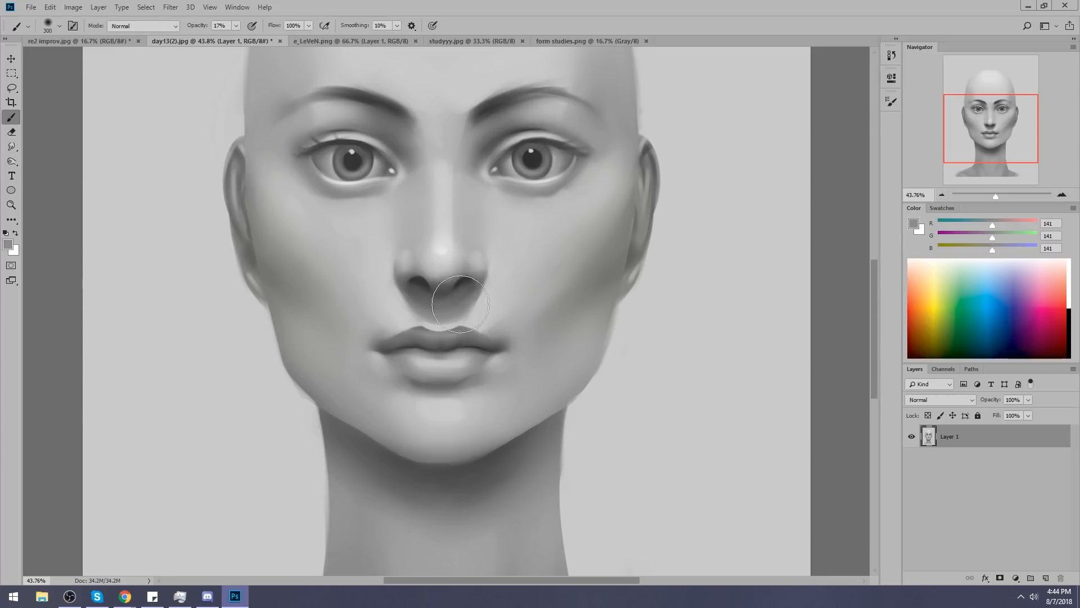
pyautogui.keyDown('alt'); pyautogui.click(456, 279); pyautogui.keyUp('alt')
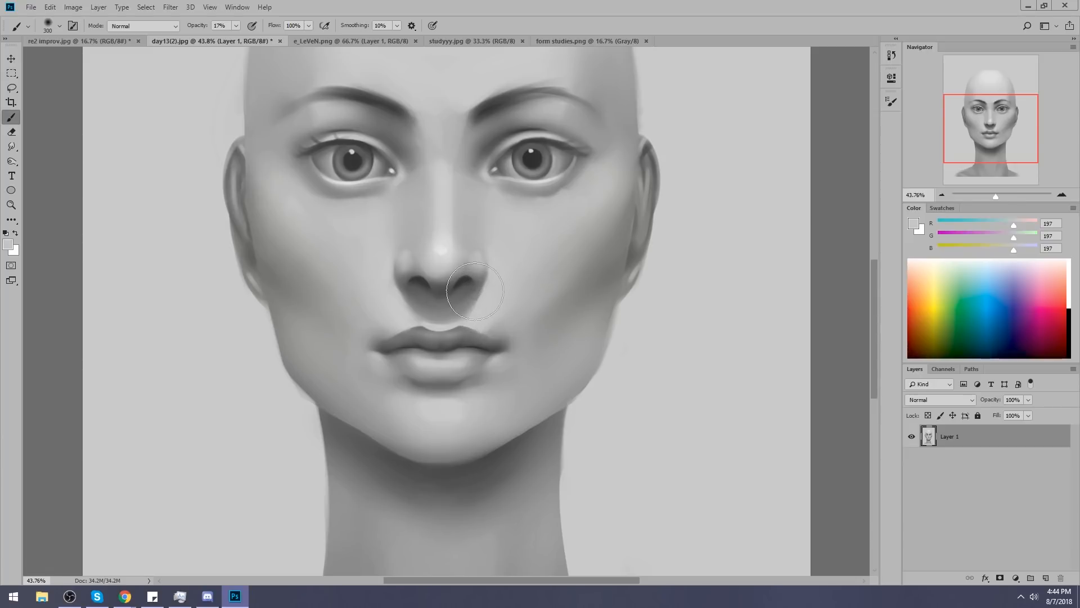
pyautogui.keyDown('alt'); pyautogui.click(461, 304); pyautogui.keyUp('alt')
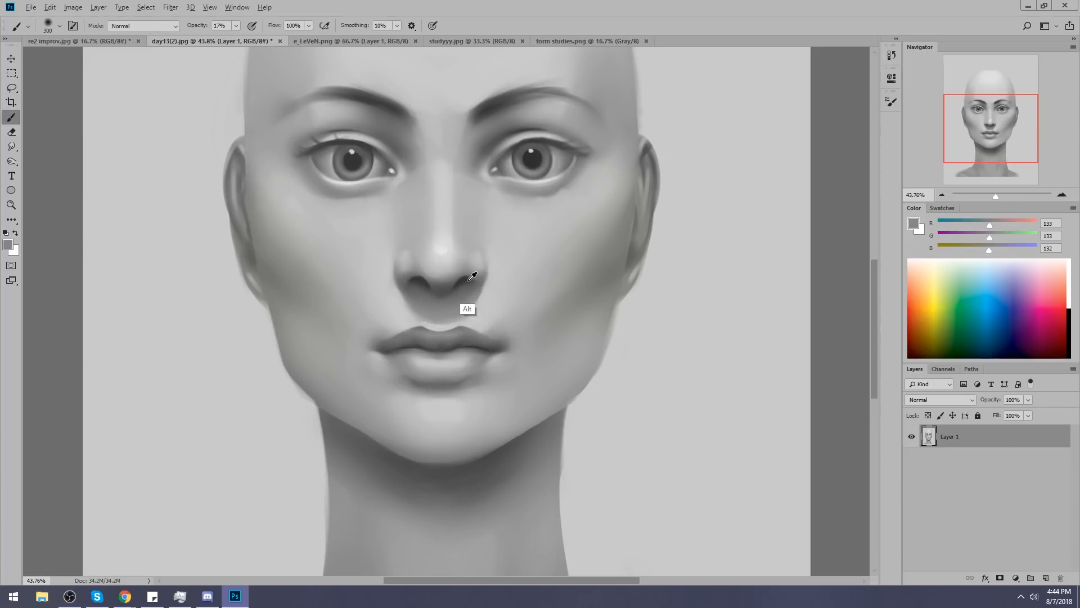
pyautogui.keyDown('alt'); pyautogui.click(461, 281); pyautogui.keyUp('alt')
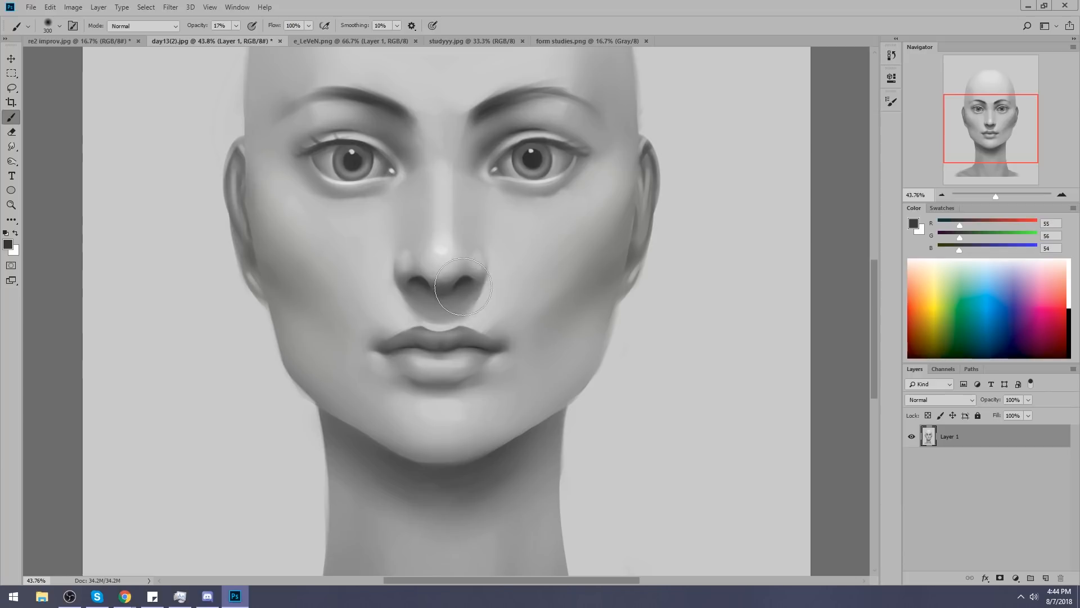
pyautogui.keyDown('alt'); pyautogui.click(423, 283); pyautogui.keyUp('alt')
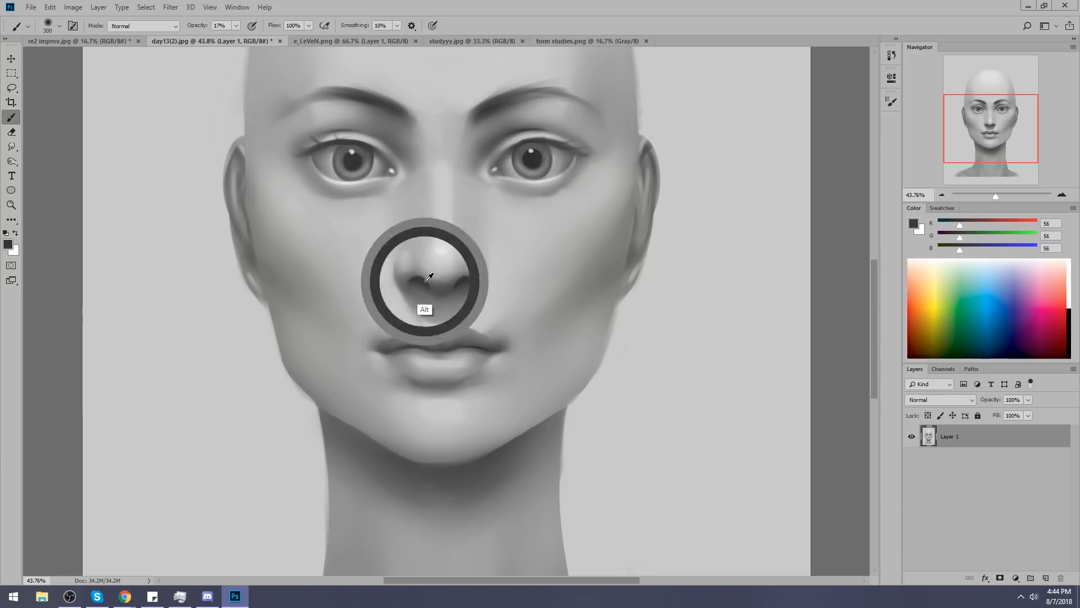
pyautogui.keyDown('alt'); pyautogui.click(419, 278); pyautogui.keyUp('alt')
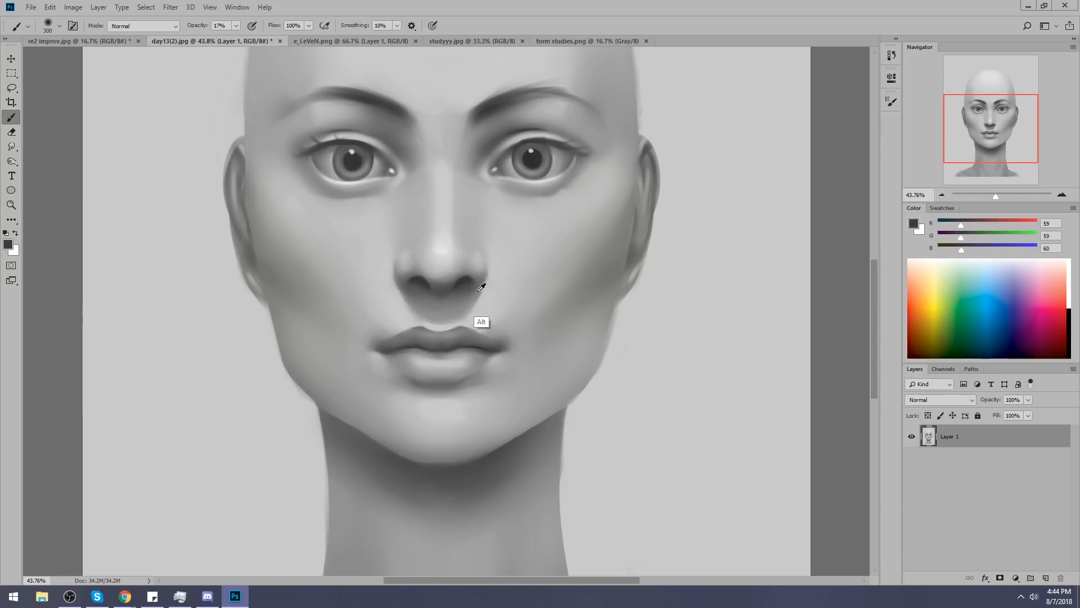
# Try lightening the area between the nose and upper lip with light grey (RGB 192), then undo the strokes.
pyautogui.keyDown('alt'); pyautogui.click(456, 262); pyautogui.keyUp('alt')
pyautogui.moveTo(457, 292)
pyautogui.mouseDown()
pyautogui.moveTo(448, 308)
pyautogui.moveTo(456, 315)
pyautogui.moveTo(438, 319)
pyautogui.moveTo(437, 302)
pyautogui.moveTo(434, 319)
pyautogui.mouseUp()
pyautogui.hotkey('ctrl', 'alt', 'z')
pyautogui.hotkey('ctrl', 'alt', 'z')
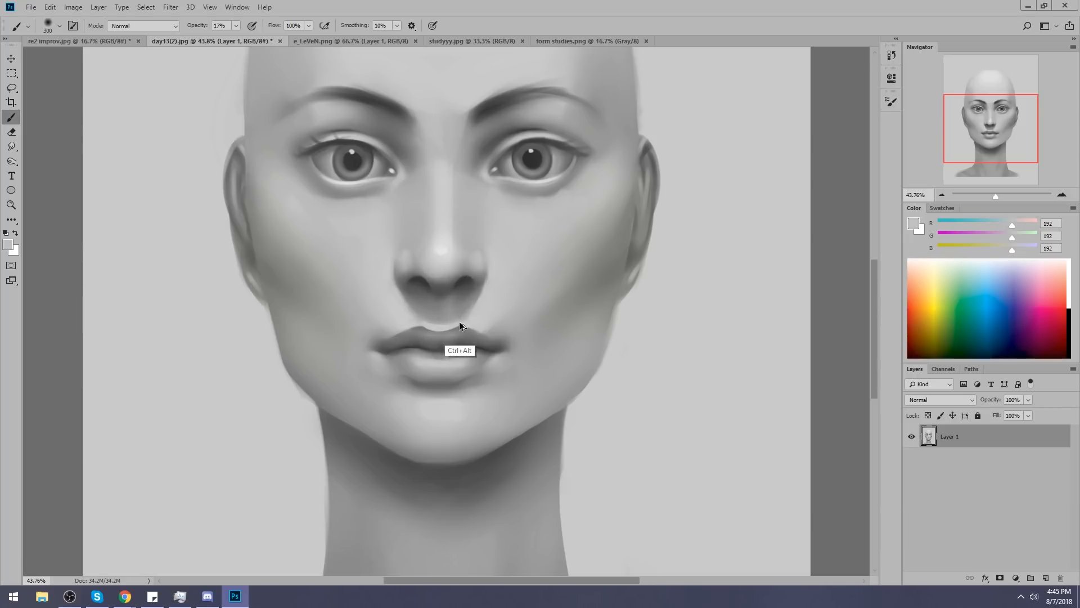
# Undo the latest strokes above the upper lip and switch to the soft round 100 brush, enlarged to 200 px.
pyautogui.hotkey('ctrl', 'alt', 'z')
pyautogui.hotkey('ctrl', 'alt', 'z')
pyautogui.hotkey('ctrl', 'alt', 'z')
pyautogui.hotkey('ctrl', 'alt', 'z')
pyautogui.rightClick(542, 168)
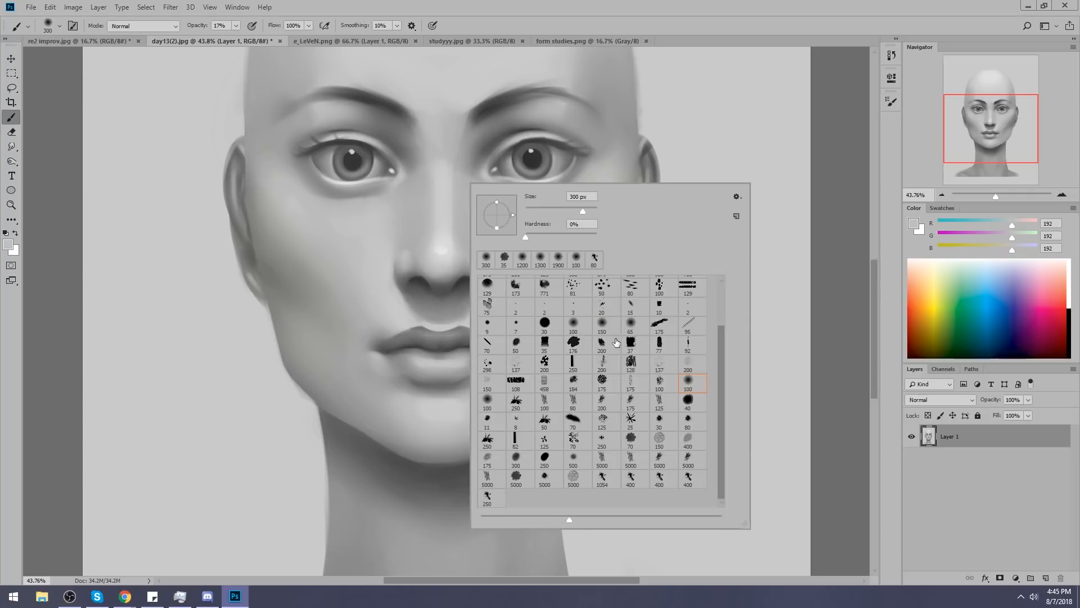
pyautogui.click(840, 227)
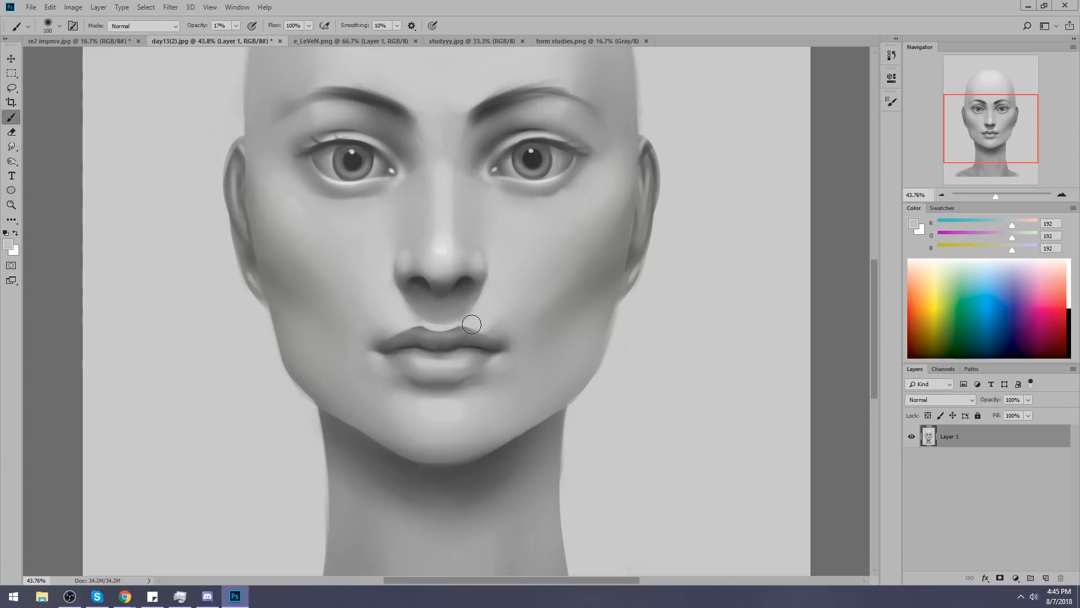
pyautogui.press(']')
pyautogui.rightClick(493, 206)
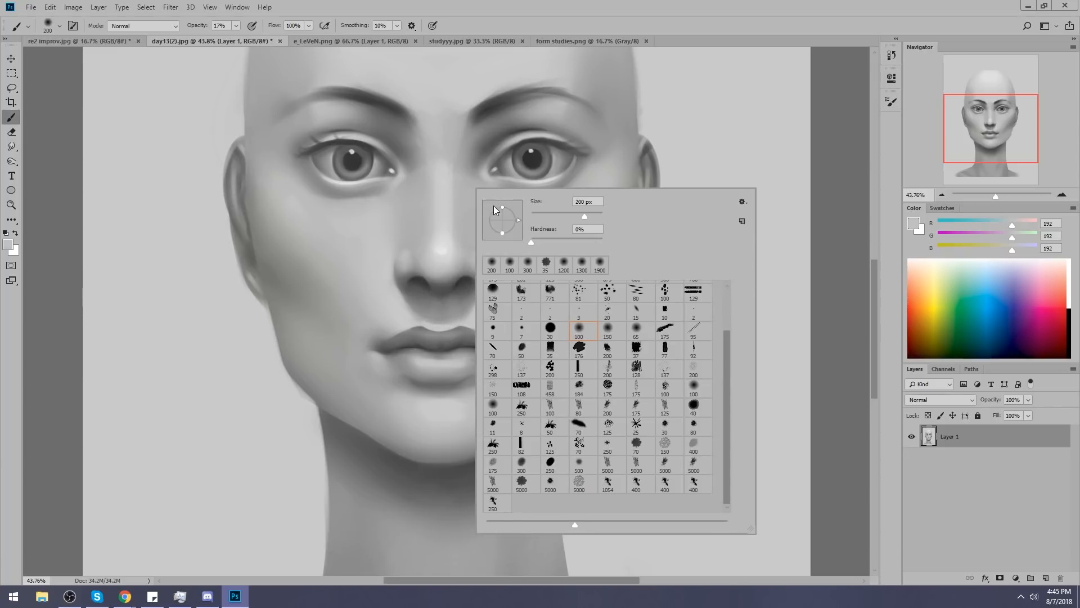
pyautogui.click(424, 322)
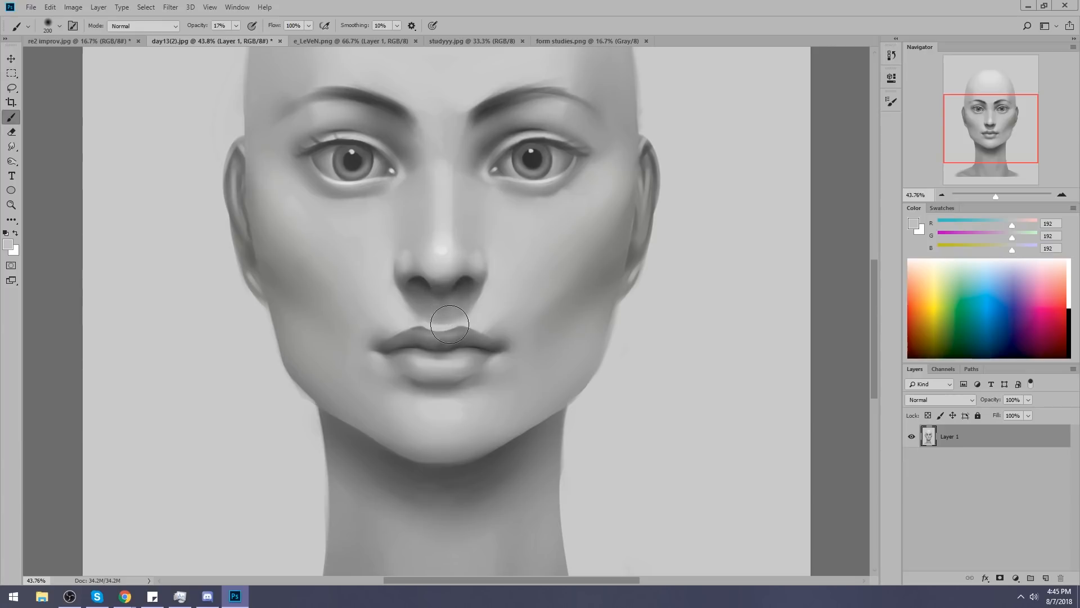
# Sample greys around the nose and mouth and add a new layer above Layer 1.
pyautogui.keyDown('alt'); pyautogui.click(460, 286); pyautogui.keyUp('alt')
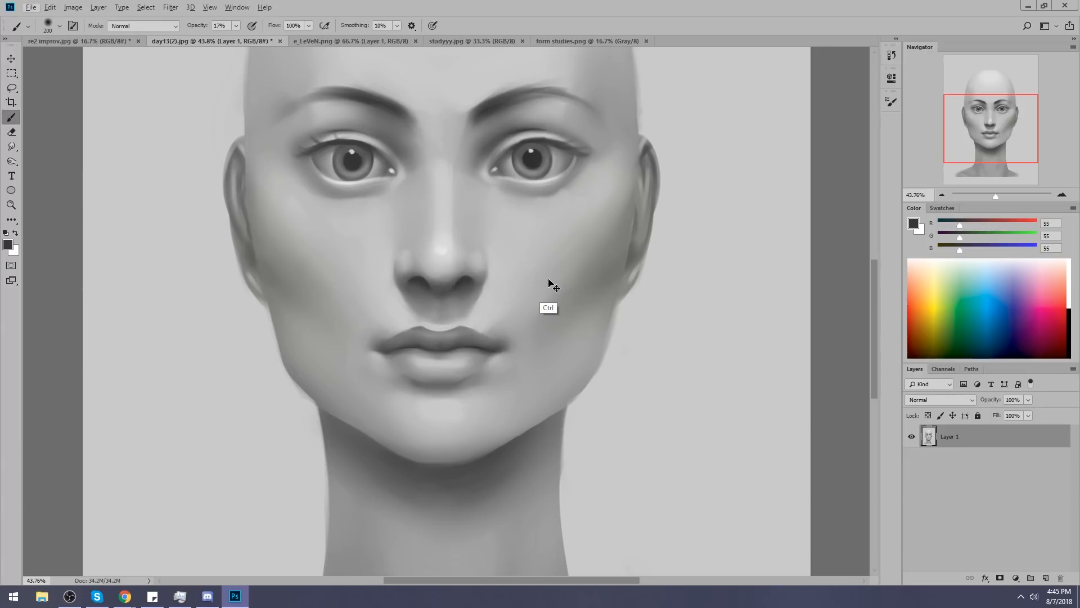
pyautogui.scroll(-2, 549, 287)
pyautogui.keyDown('alt'); pyautogui.click(461, 342); pyautogui.keyUp('alt')
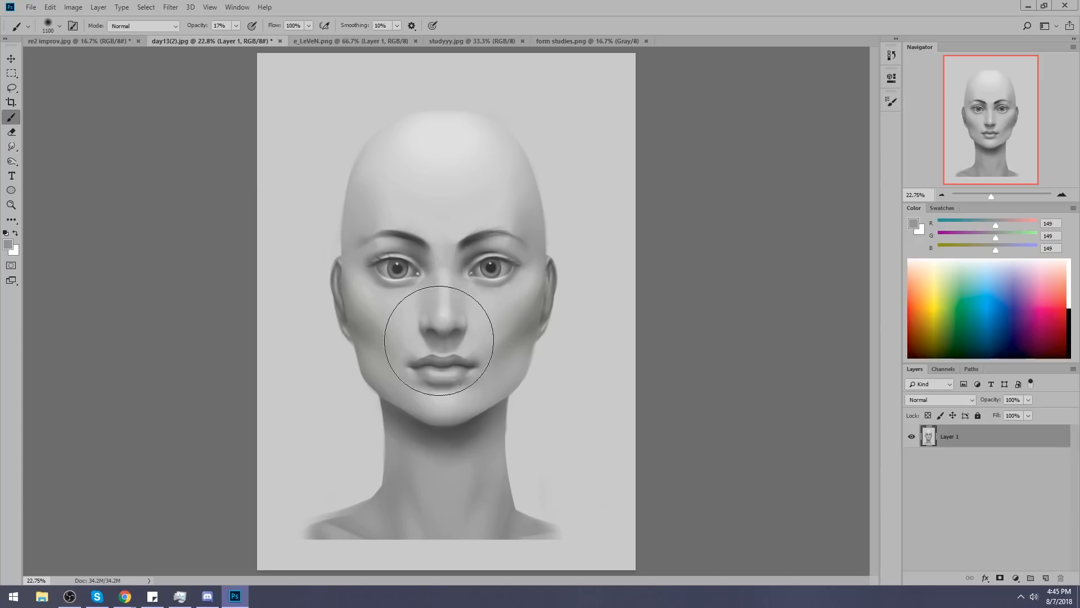
pyautogui.press('z')
pyautogui.moveTo(367, 243); pyautogui.dragTo(511, 397)
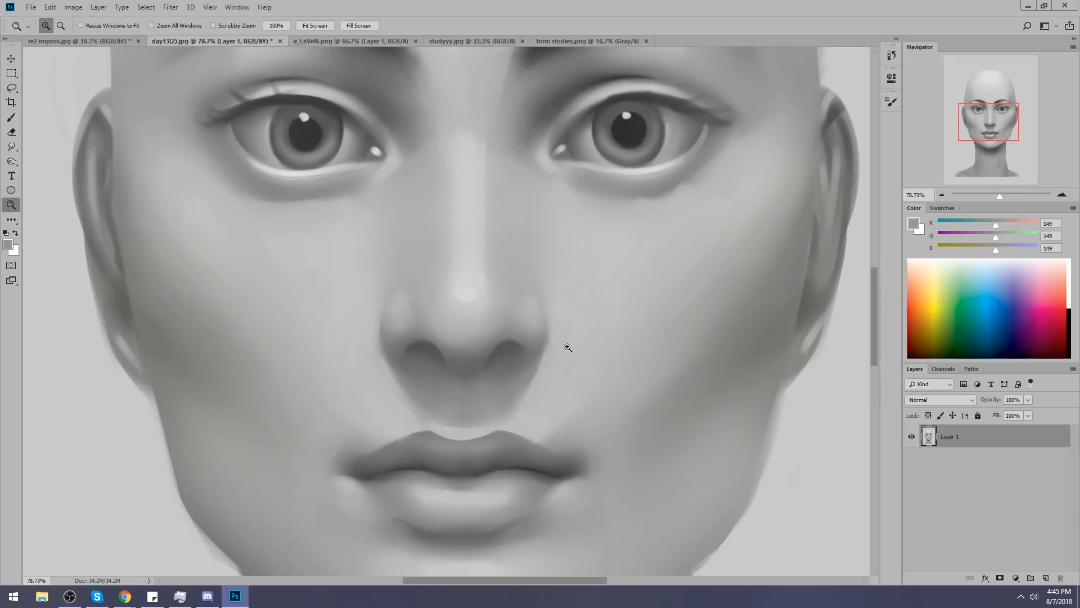
pyautogui.press('b')
pyautogui.click(1046, 578)
# Darken the nostril on the image's right side with black on the new layer, using a small soft brush at 17% opacity.
pyautogui.moveTo(519, 279); pyautogui.dragTo(493, 267)
pyautogui.press('[')
pyautogui.press('[')
pyautogui.press('[')
pyautogui.press('[')
pyautogui.press('[')
pyautogui.press('[')
pyautogui.press('[')
pyautogui.press('[')
pyautogui.press('[')
pyautogui.press('[')
pyautogui.press('[')
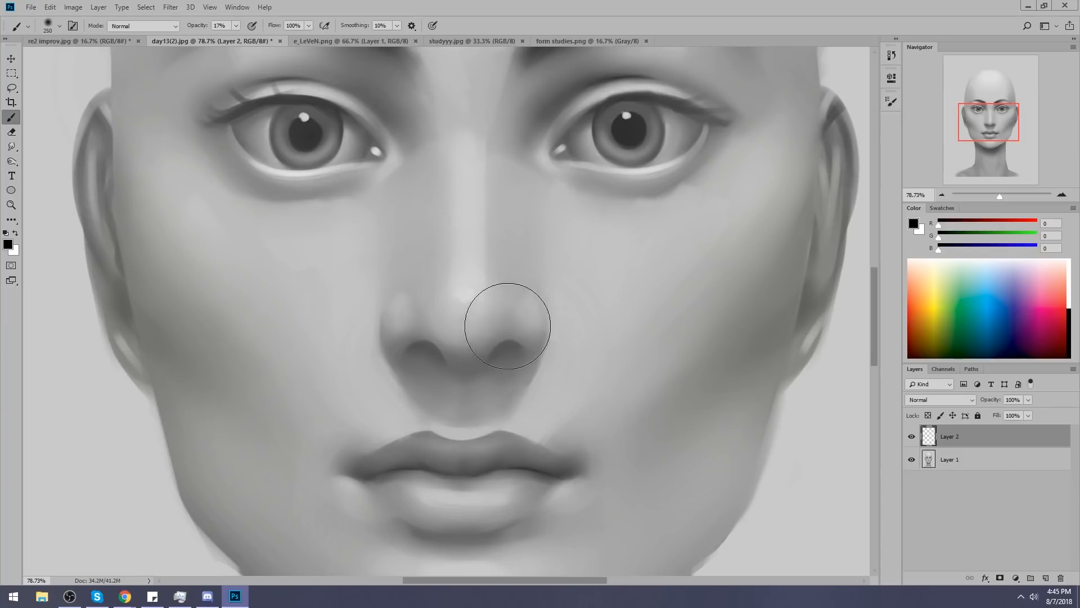
pyautogui.press('[')
pyautogui.moveTo(514, 341)
pyautogui.mouseDown()
pyautogui.moveTo(499, 359)
pyautogui.moveTo(515, 341)
pyautogui.moveTo(503, 344)
pyautogui.mouseUp()
pyautogui.press('[')
pyautogui.press('[')
pyautogui.press('[')
pyautogui.press('[')
pyautogui.press('[')
pyautogui.press(']')
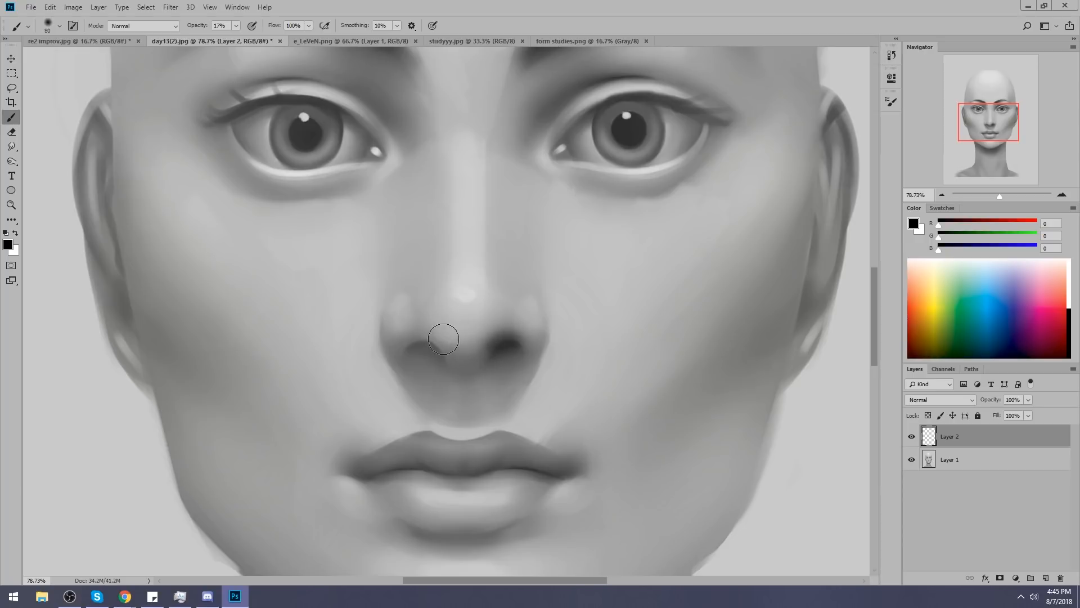
# Darken the nostril on the image's left side with black, using a smaller soft brush tip.
pyautogui.press('[')
pyautogui.press('[')
pyautogui.press('[')
pyautogui.moveTo(424, 343); pyautogui.dragTo(450, 363)
# Clean up the edges of both nostrils by erasing with the textured 250 brush tip, reduced to about 50 px at 100% opacity.
pyautogui.press('e')
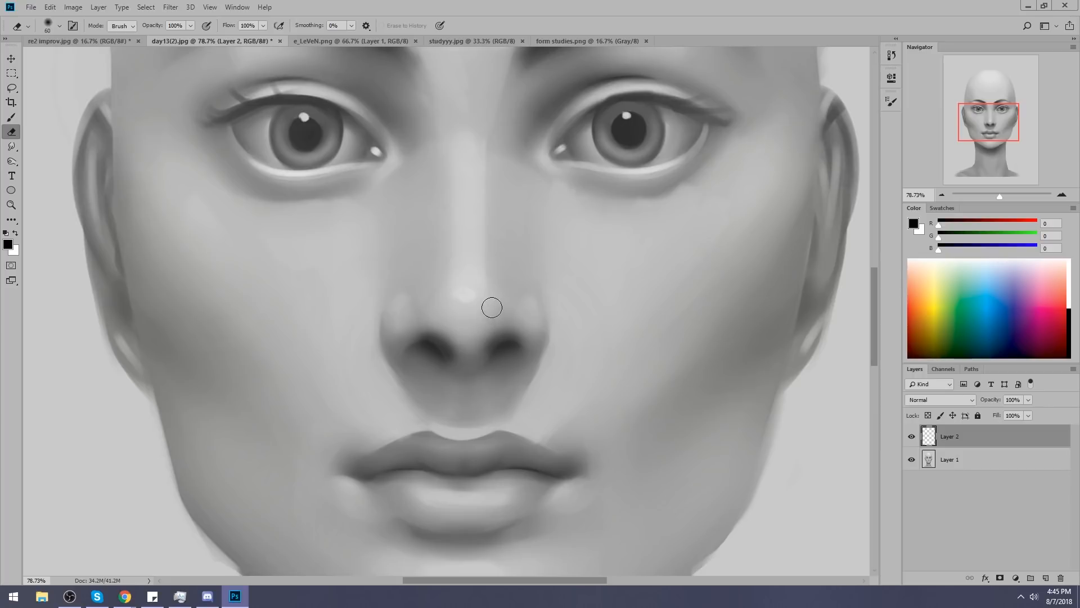
pyautogui.rightClick(476, 275)
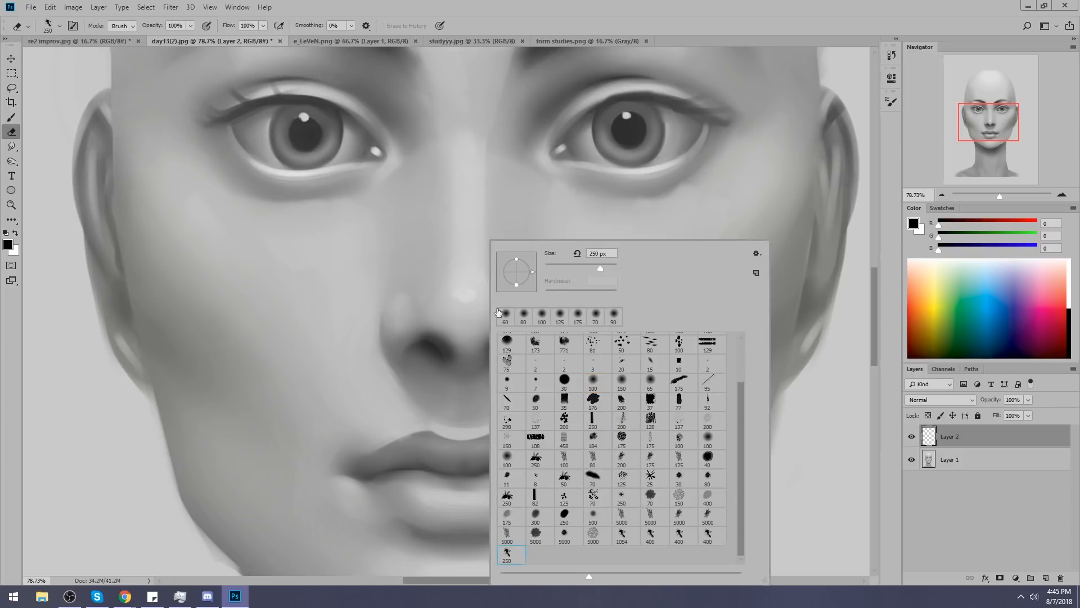
pyautogui.click(432, 212)
pyautogui.press('[')
pyautogui.press('[')
pyautogui.press('[')
pyautogui.press('[')
pyautogui.press('[')
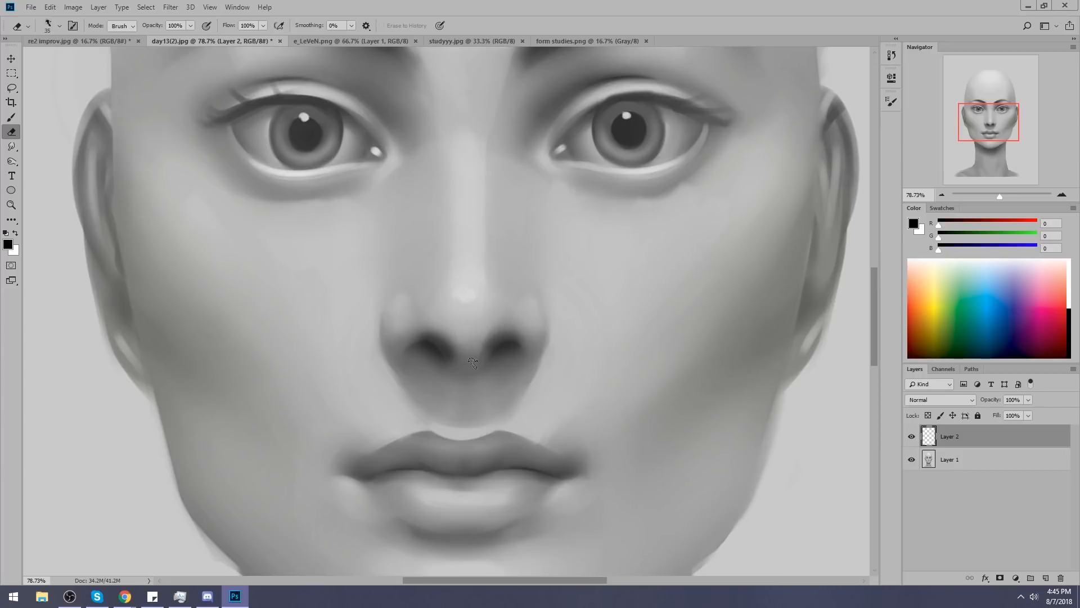
pyautogui.press(']')
pyautogui.press('[')
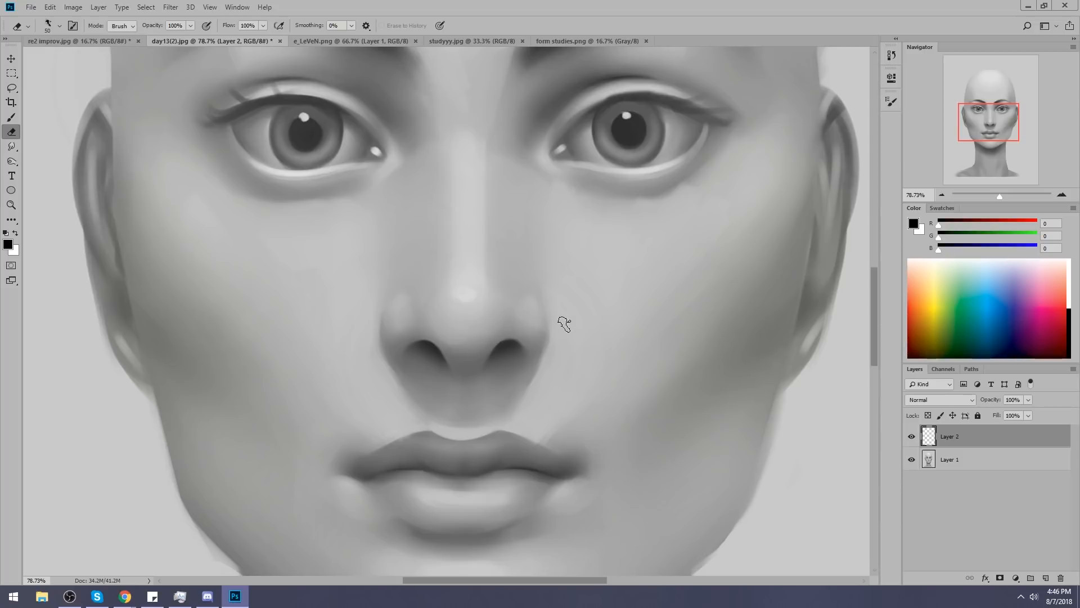
# Search Windows for "accessibility", open the accessibility display settings and look through the Display page.
pyautogui.press('super')
pyautogui.write('acces')
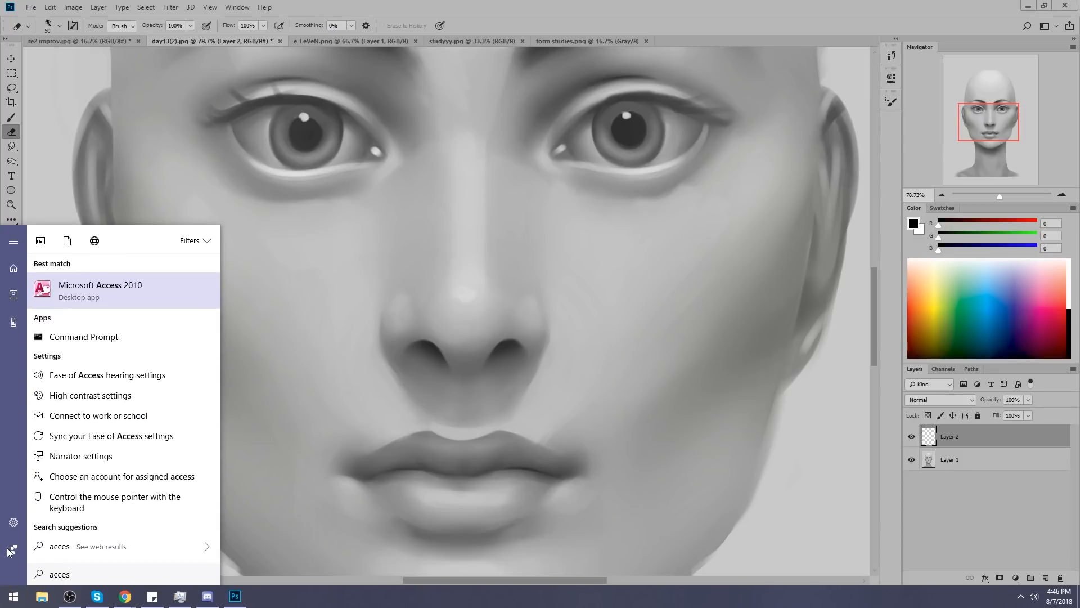
pyautogui.write('sibility')
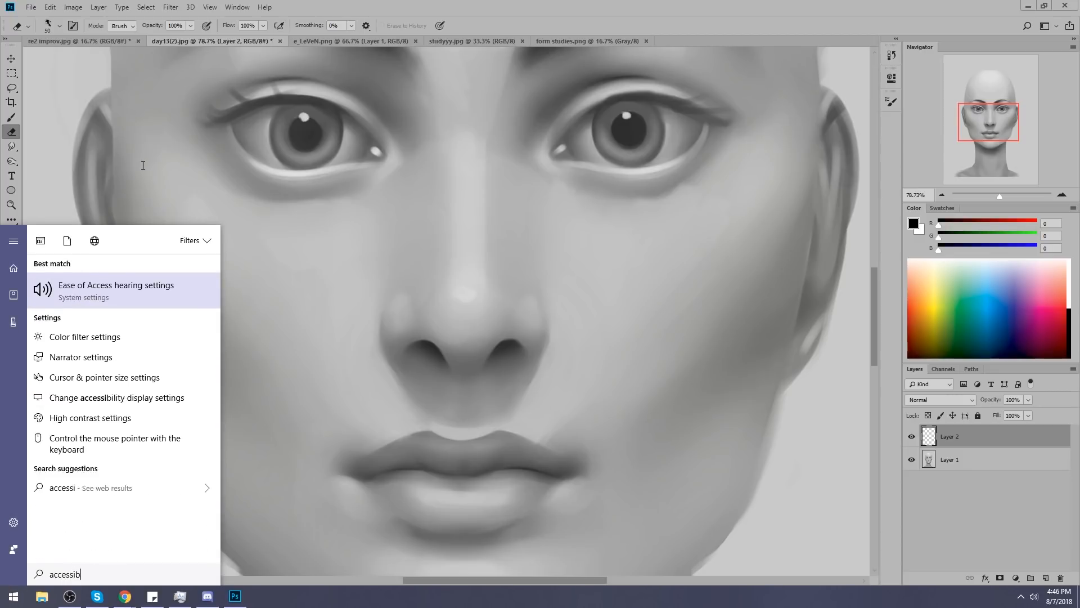
pyautogui.press('Down')
pyautogui.press('Down')
pyautogui.press('Down')
pyautogui.press('Down')
pyautogui.click(187, 402)
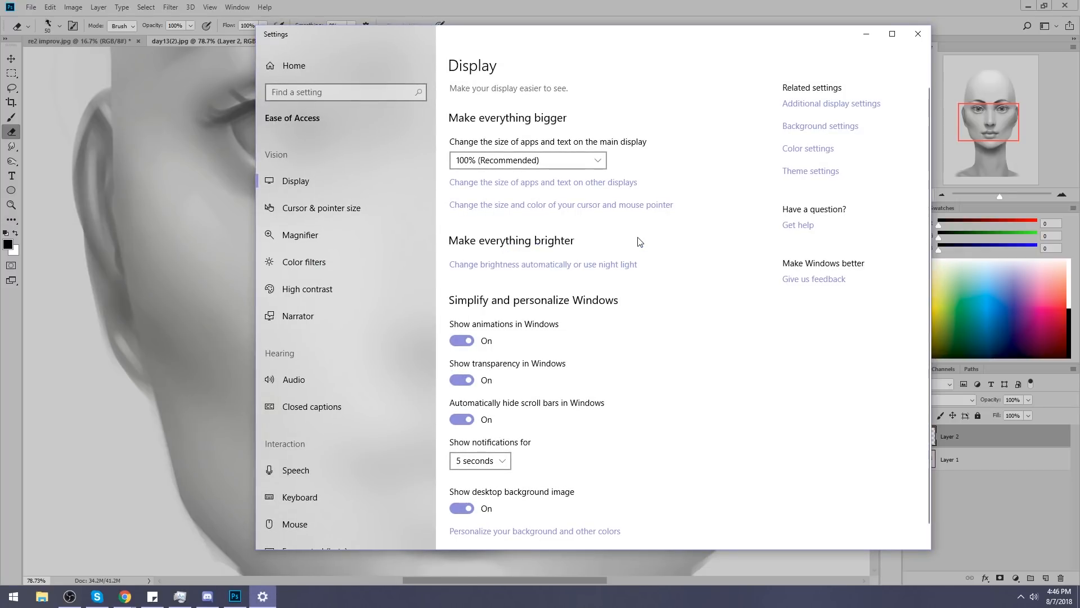
pyautogui.press('super')
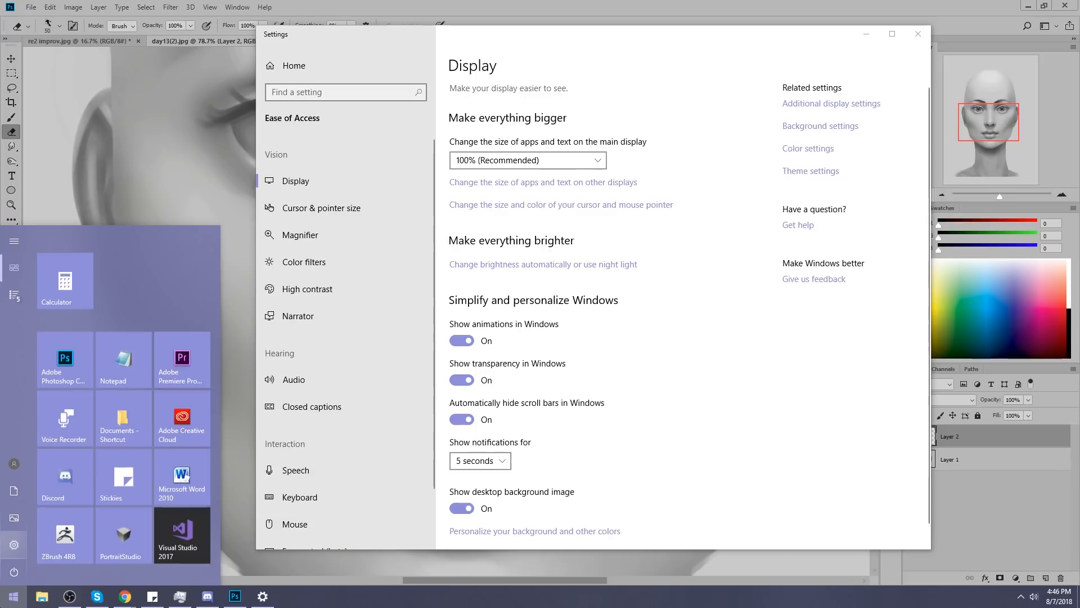
pyautogui.click(712, 317)
pyautogui.scroll(-1, 712, 317)
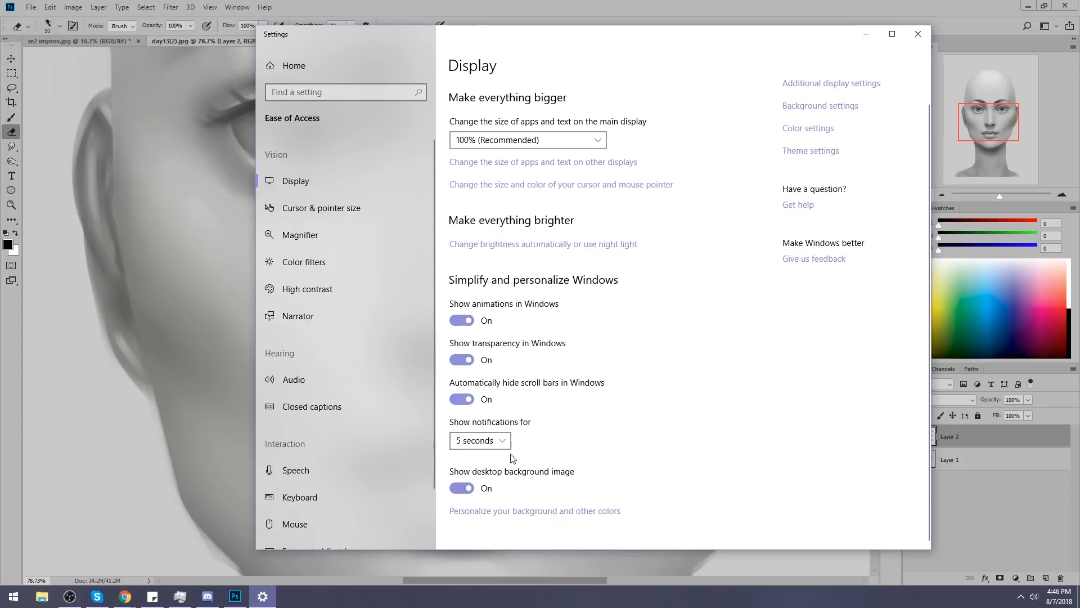
pyautogui.scroll(1, 757, 376)
# Look up the suggested Ease of Access settings in Control Panel, and return to Photoshop.
pyautogui.click(3, 600)
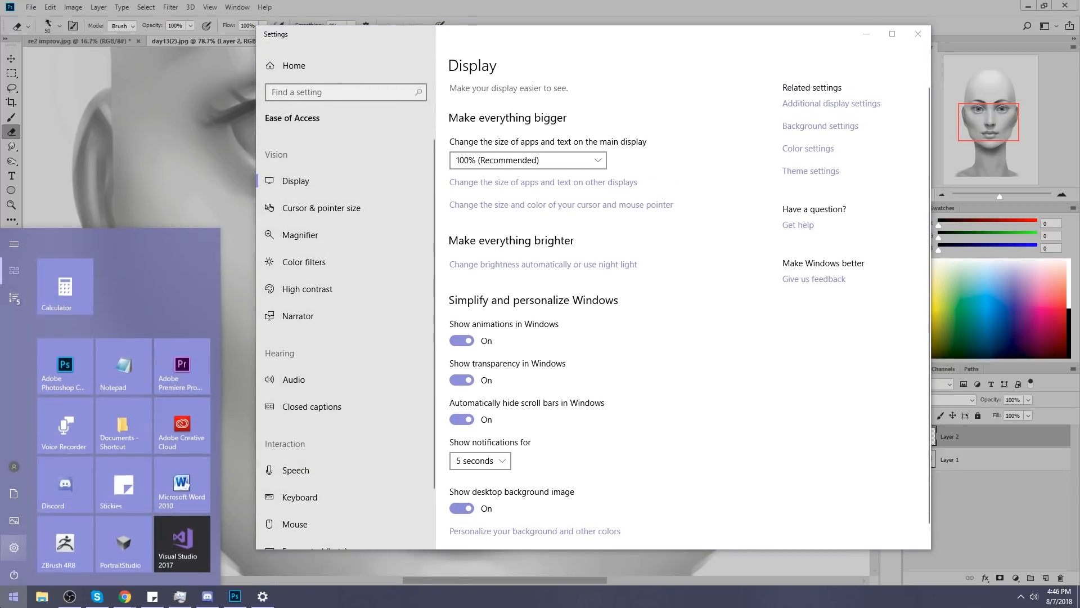
pyautogui.write('control')
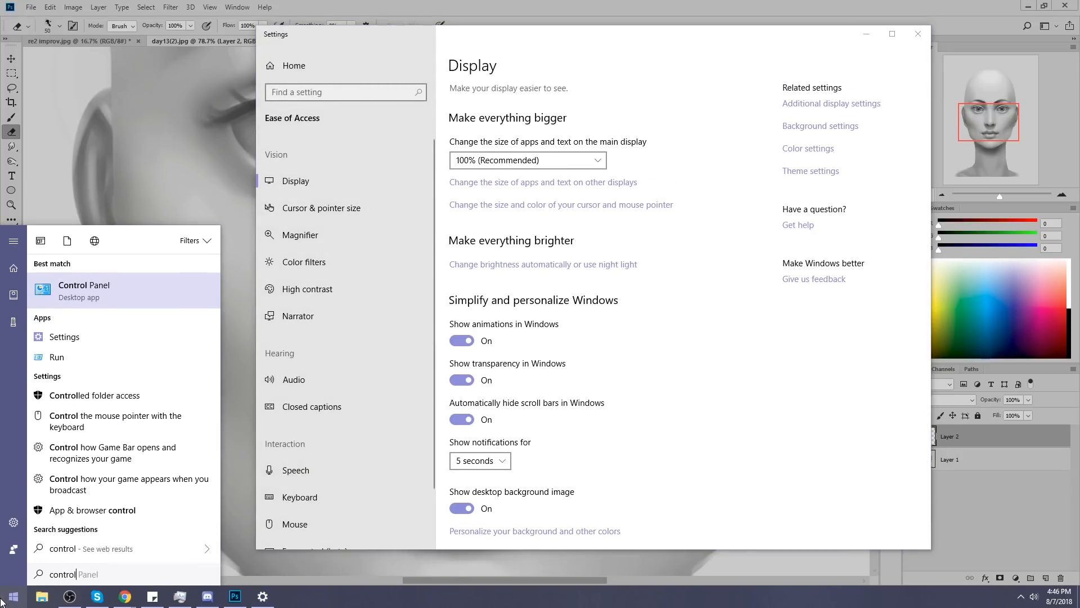
pyautogui.click(102, 291)
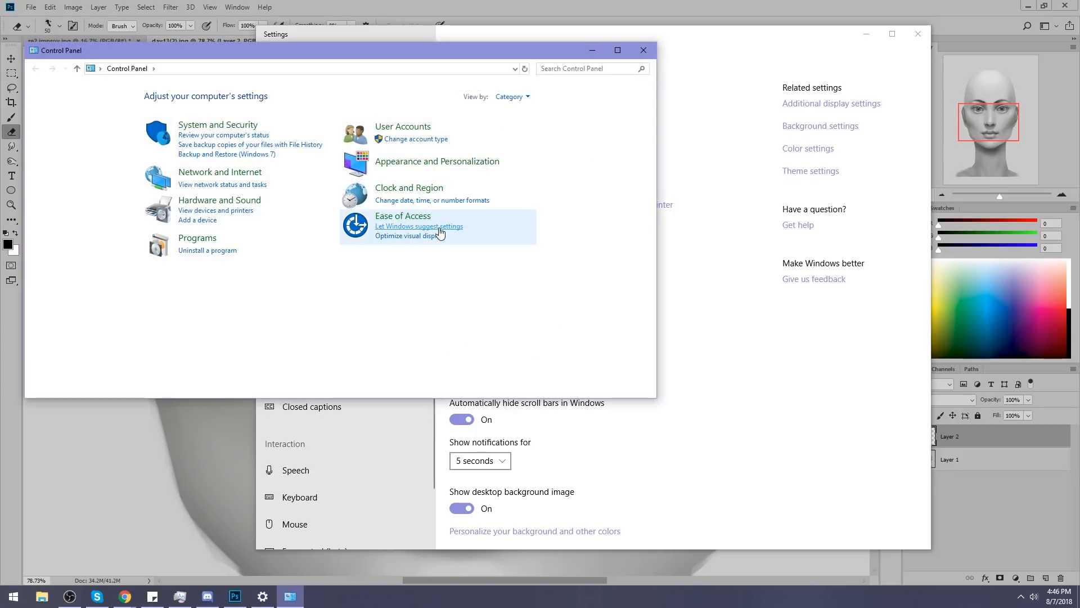
pyautogui.click(439, 228)
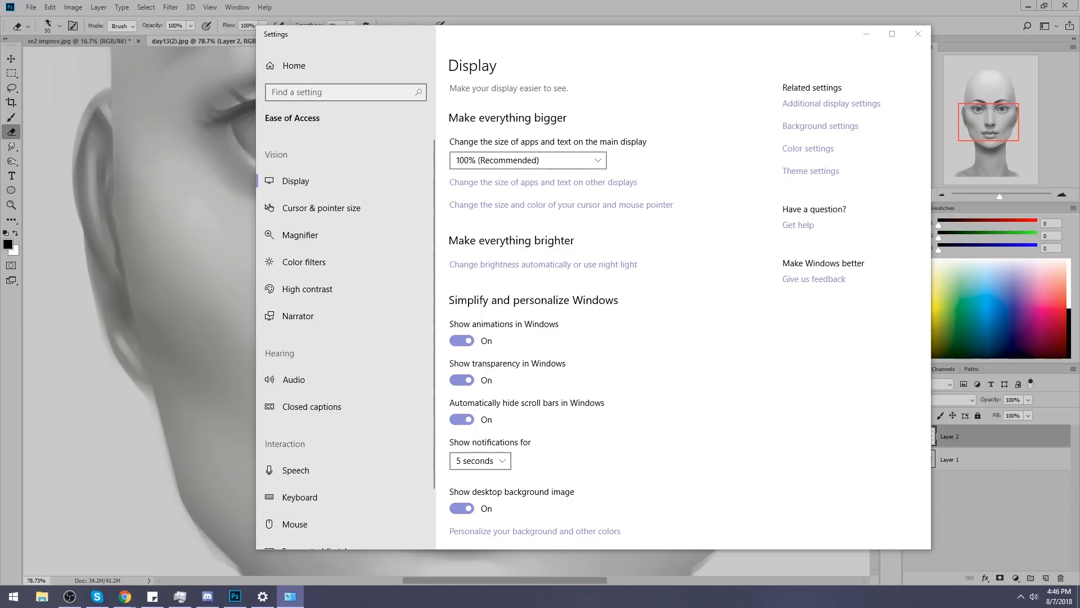
pyautogui.click(867, 33)
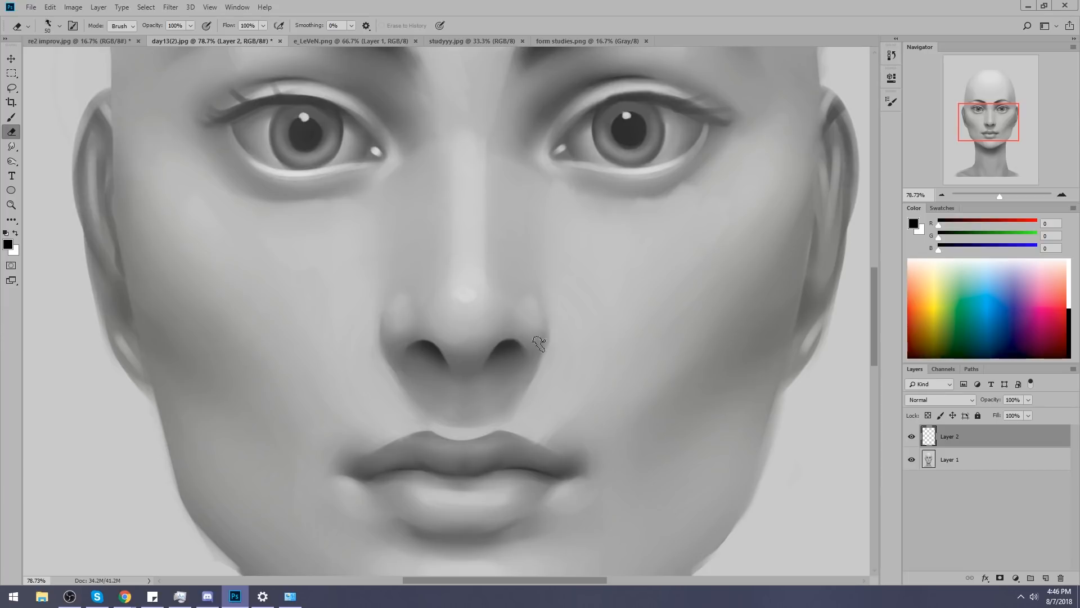
# Shade around the nostrils and nose wings with a soft brush at 17% opacity in dark grey (RGB 48) sampled from the nostril.
pyautogui.press('b')
pyautogui.keyDown('alt'); pyautogui.click(513, 343); pyautogui.keyUp('alt')
pyautogui.press(']')
pyautogui.press(']')
pyautogui.press(']')
pyautogui.press('[')
pyautogui.press('[')
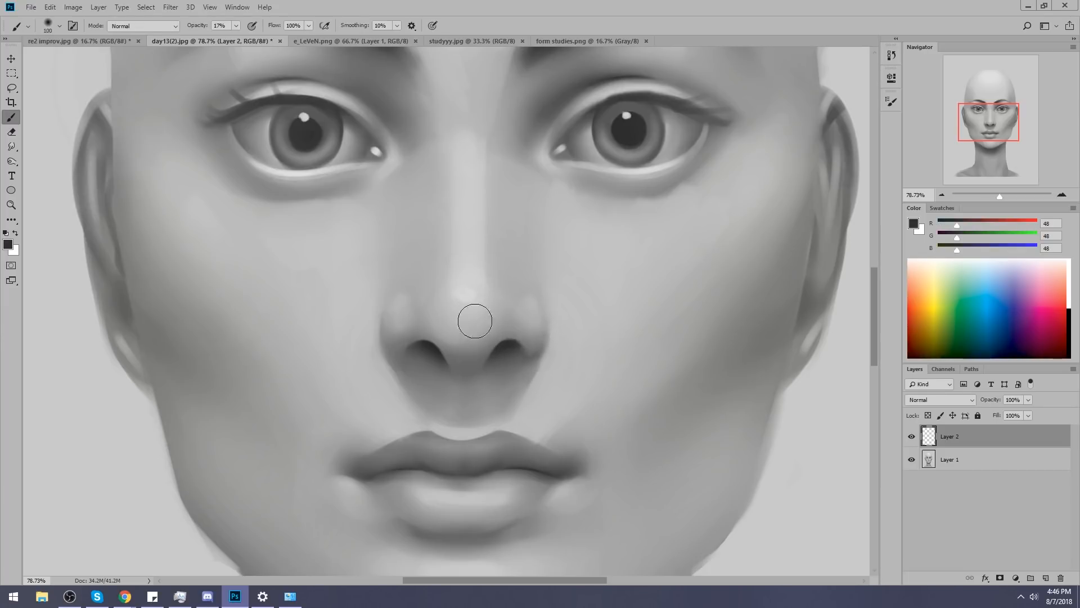
pyautogui.press(']')
pyautogui.moveTo(384, 347); pyautogui.dragTo(410, 357)
# Sample light grey (RGB 205, 203, 205) above the upper lip and merge the nostril layer into Layer 1.
pyautogui.hotkey('ctrl', '0')
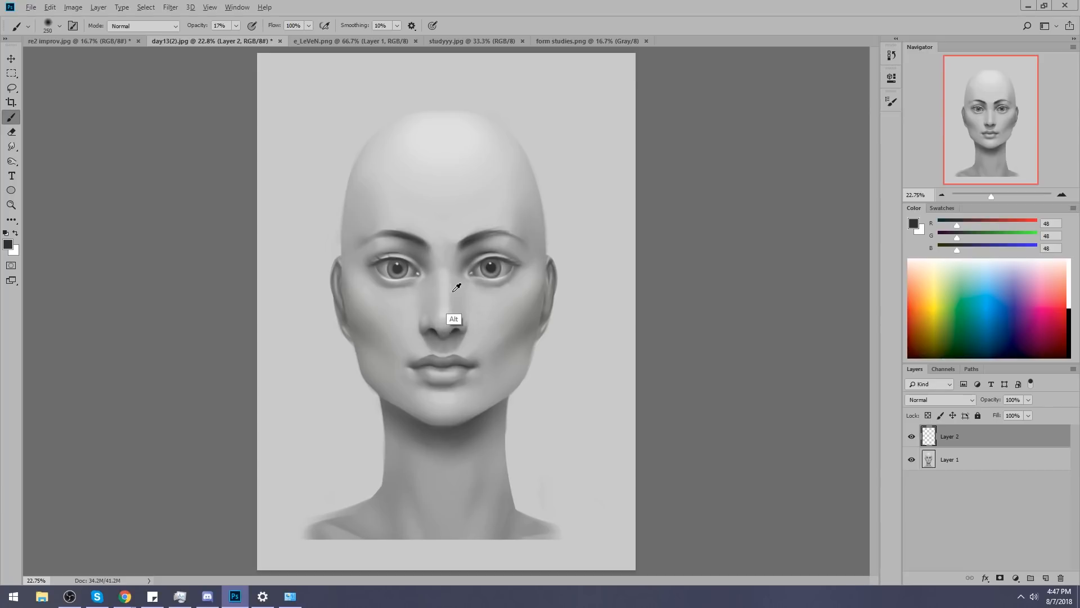
pyautogui.keyDown('alt'); pyautogui.click(443, 348); pyautogui.keyUp('alt')
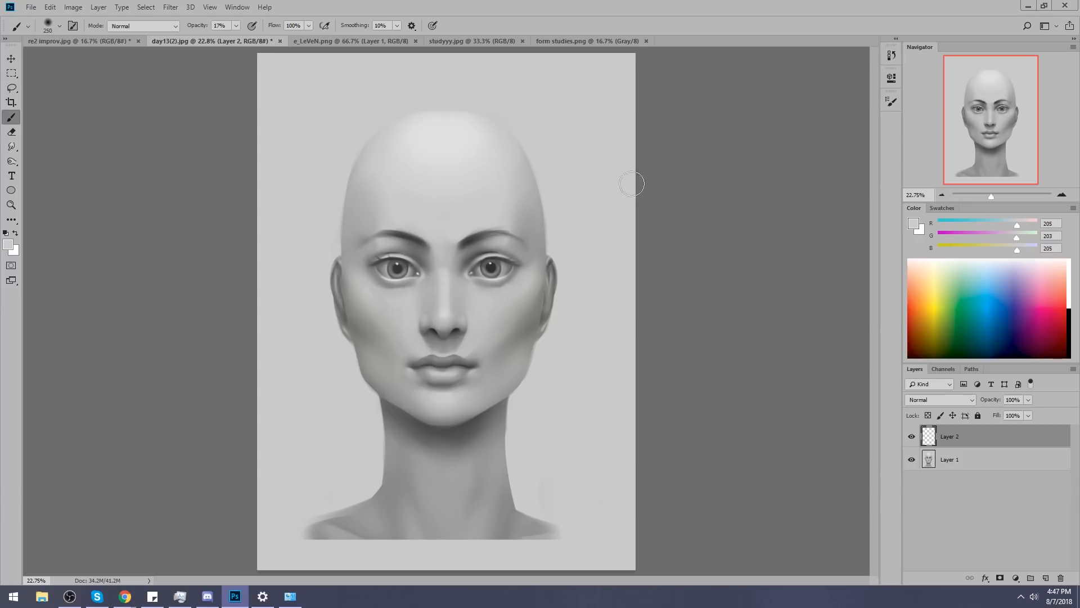
pyautogui.rightClick(966, 447)
pyautogui.click(951, 442)
# Open Liquify and push the ears and skull outline inward with Forward Warp at size 1500, pressure 100 and density 50.
pyautogui.click(170, 6)
pyautogui.click(200, 96)
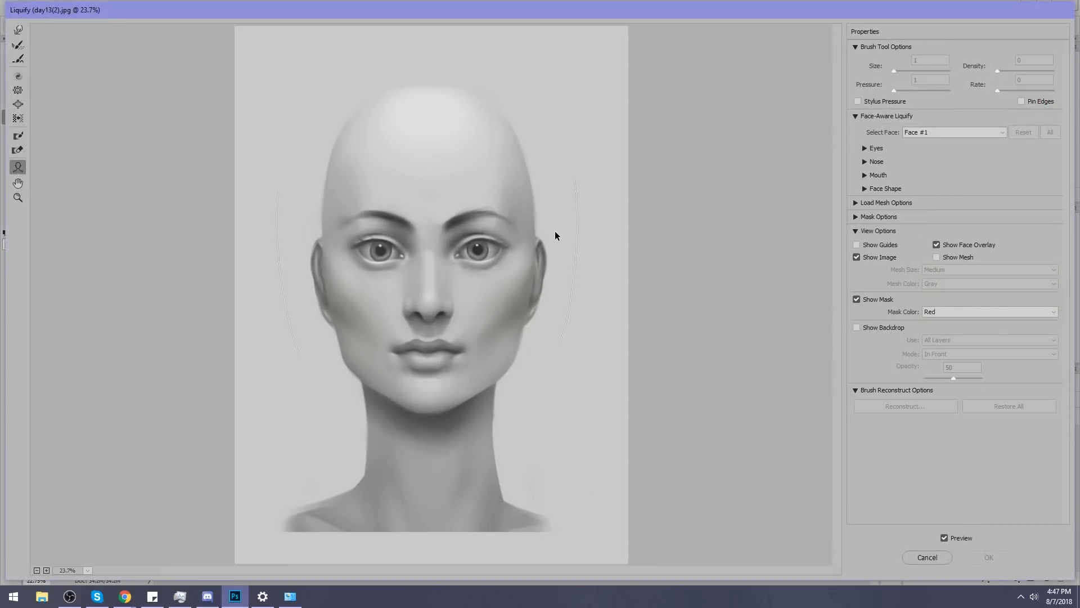
pyautogui.click(19, 31)
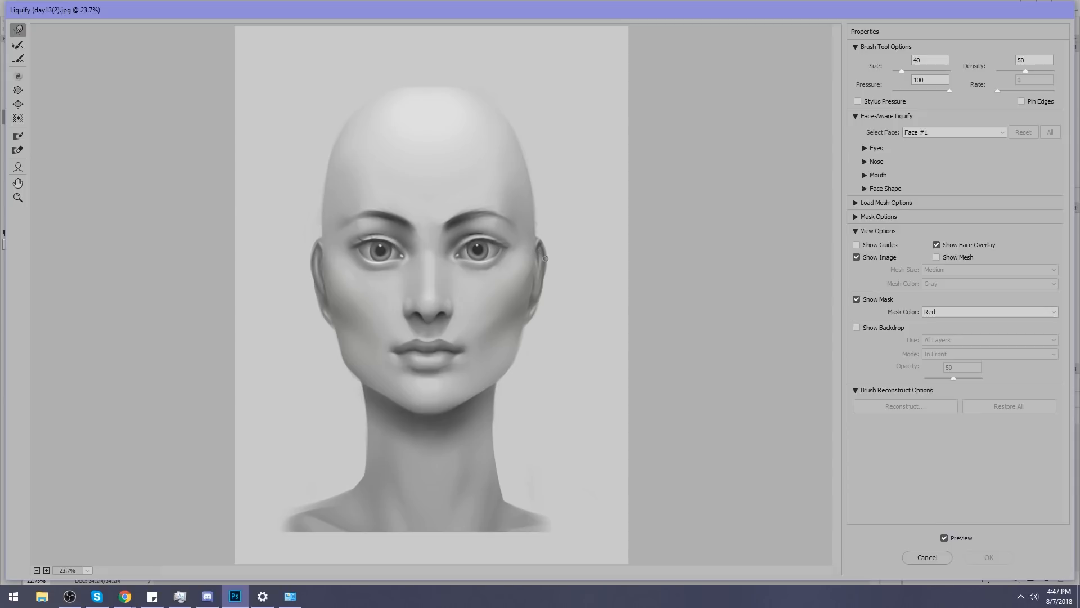
pyautogui.press(']')
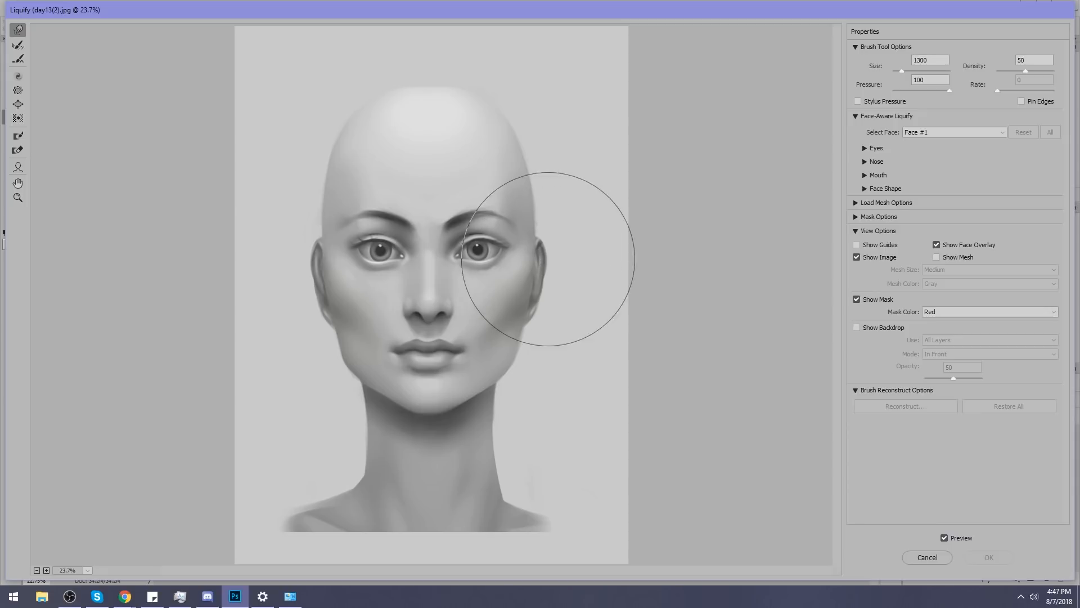
pyautogui.press('[')
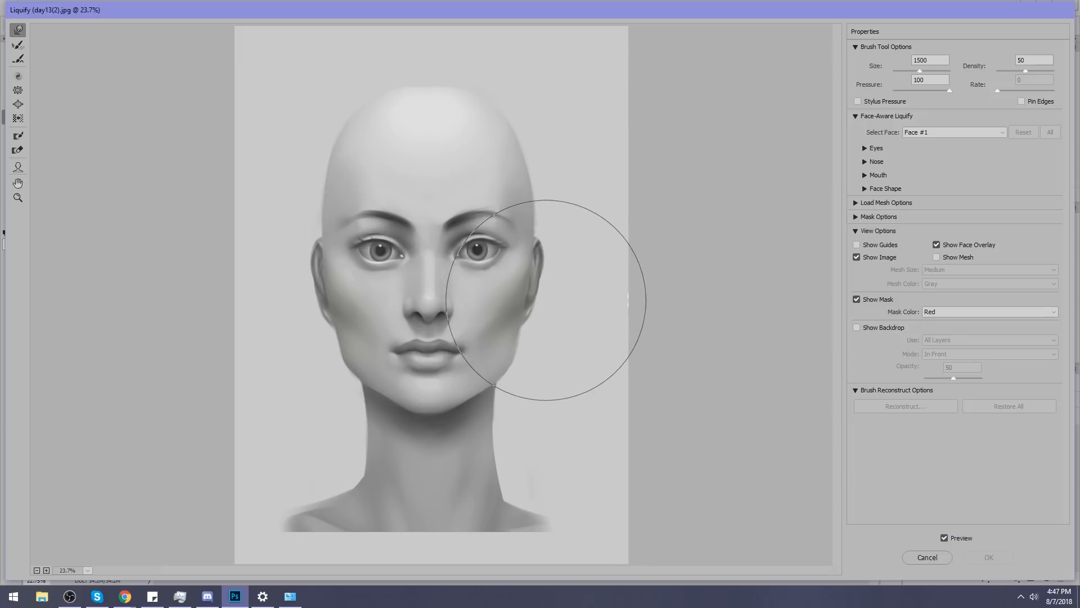
pyautogui.moveTo(323, 317); pyautogui.dragTo(314, 313)
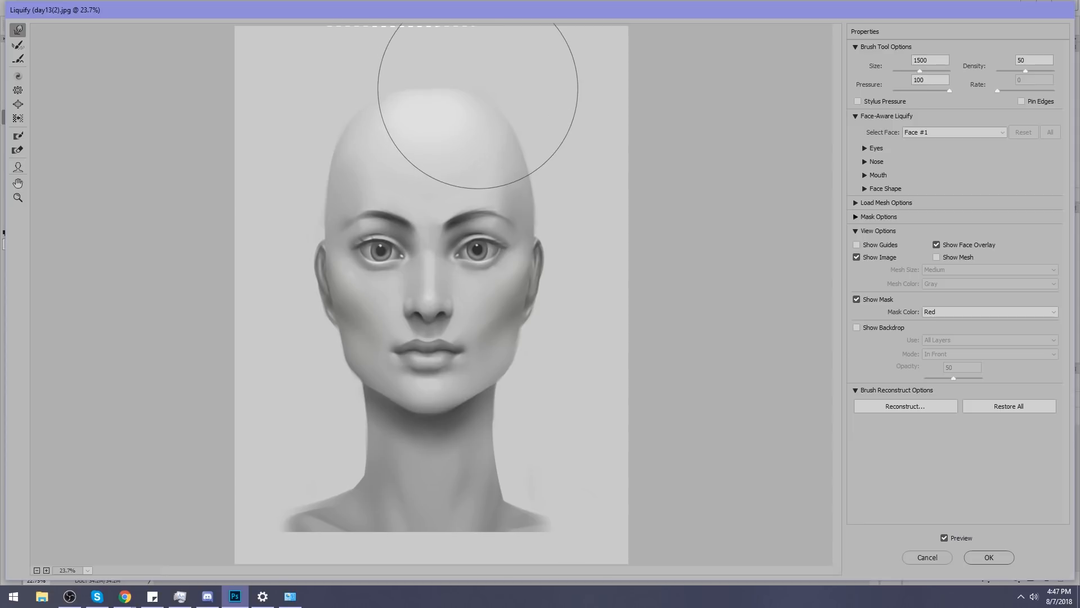
# Refine the jawline and the upper neck edge with Forward Warp, using sizes from 1100 down to 400.
pyautogui.press('[')
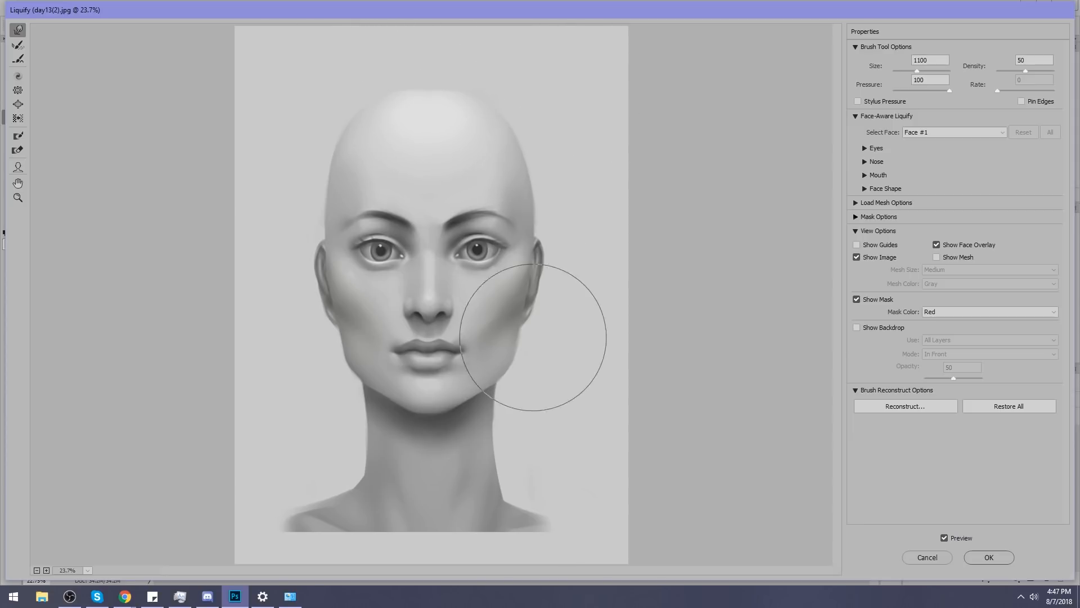
pyautogui.press('[')
pyautogui.press('[')
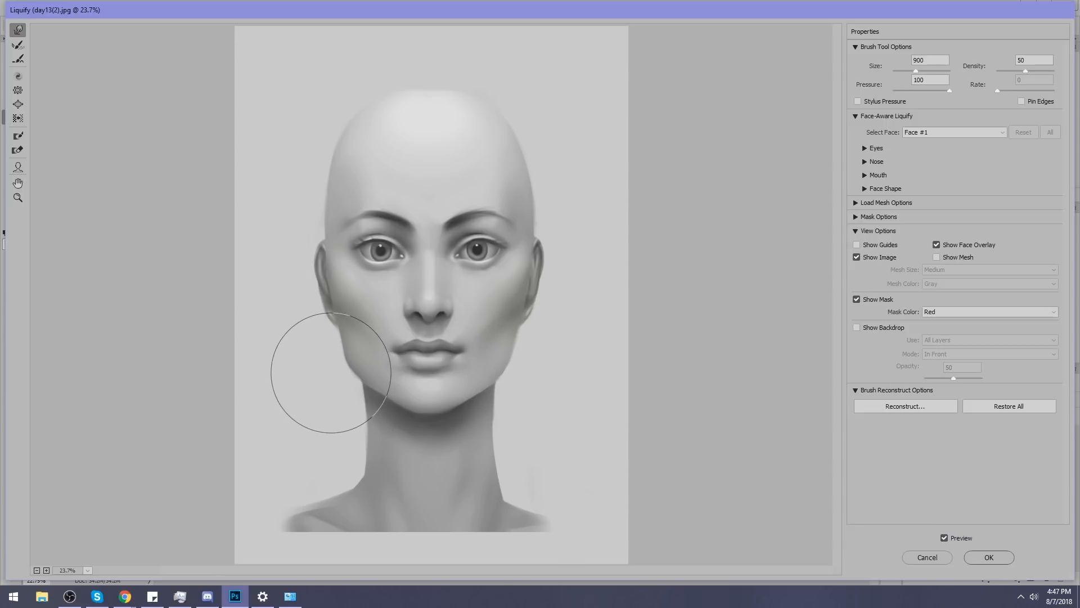
pyautogui.press('[')
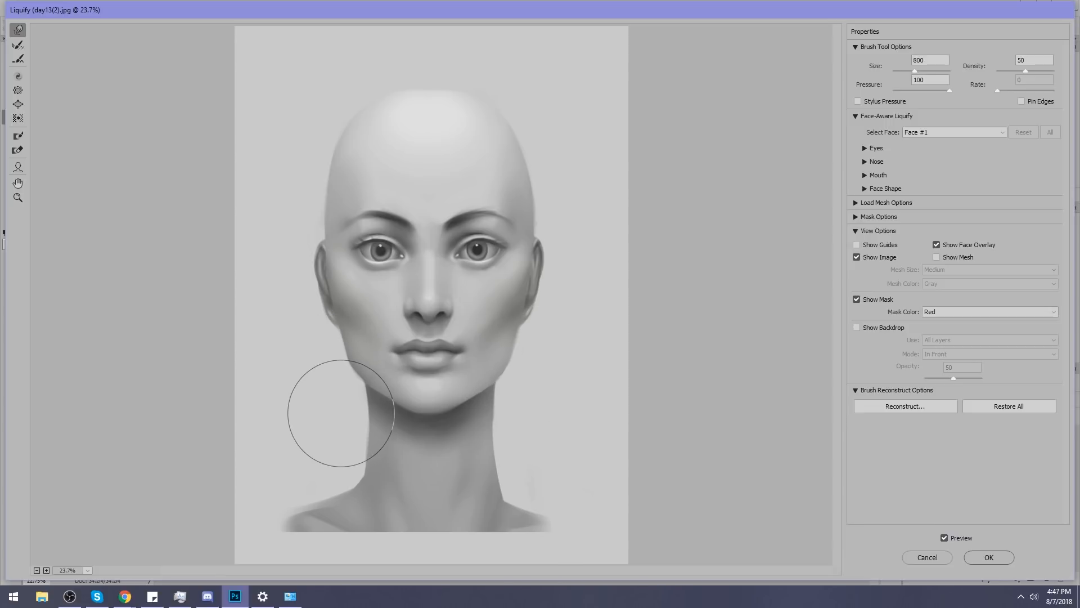
pyautogui.press('[')
pyautogui.press('[')
pyautogui.press('[')
pyautogui.press('[')
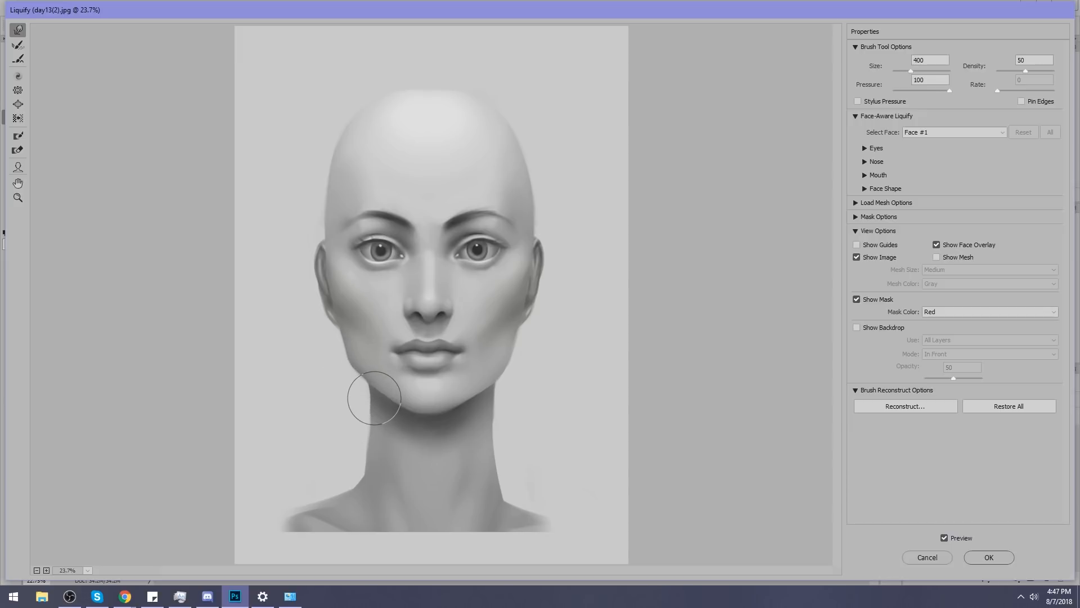
pyautogui.press(']')
pyautogui.press(']')
pyautogui.press(']')
pyautogui.press(']')
pyautogui.press(']')
pyautogui.press(']')
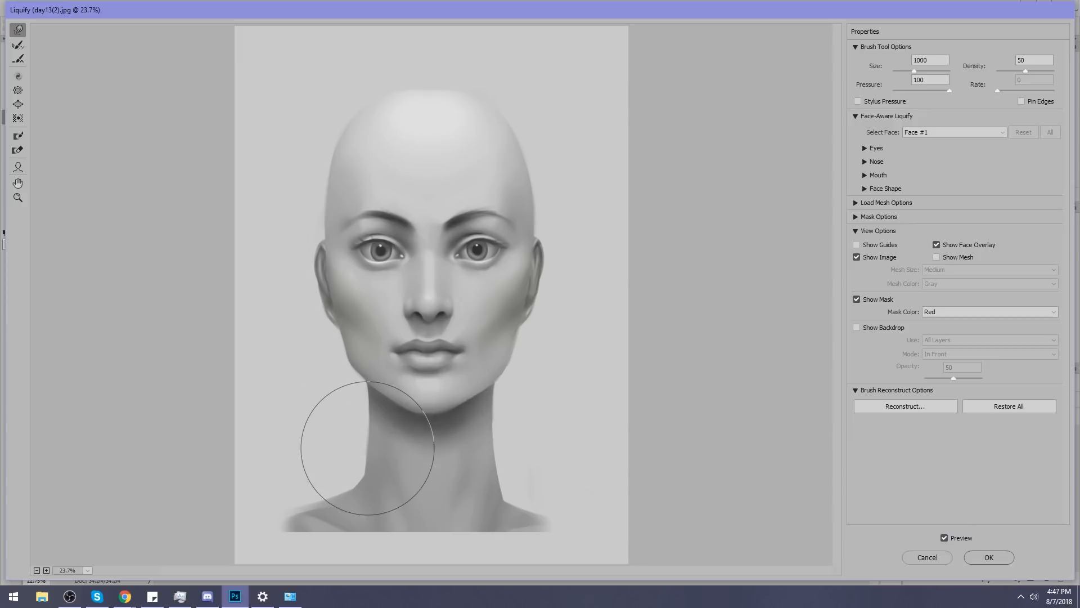
# Push both shoulders upward with Forward Warp, working down to size 1300.
pyautogui.press(']')
pyautogui.press(']')
pyautogui.press(']')
pyautogui.press(']')
pyautogui.moveTo(335, 506); pyautogui.dragTo(336, 491)
pyautogui.moveTo(543, 502); pyautogui.dragTo(548, 479)
pyautogui.press('[')
pyautogui.press('[')
pyautogui.press('[')
pyautogui.press('[')
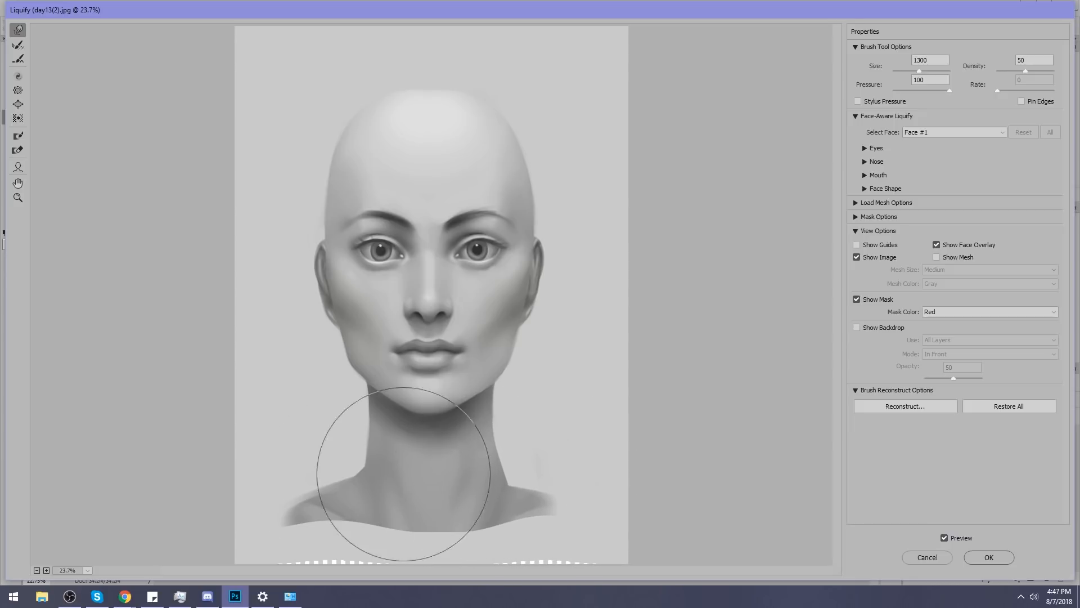
pyautogui.moveTo(281, 510); pyautogui.dragTo(276, 501)
pyautogui.moveTo(371, 483); pyautogui.dragTo(364, 470)
# Push the junction of neck and shoulder on the image's right side inward and upward with Forward Warp at sizes 800 and 500.
pyautogui.press('[')
pyautogui.press('[')
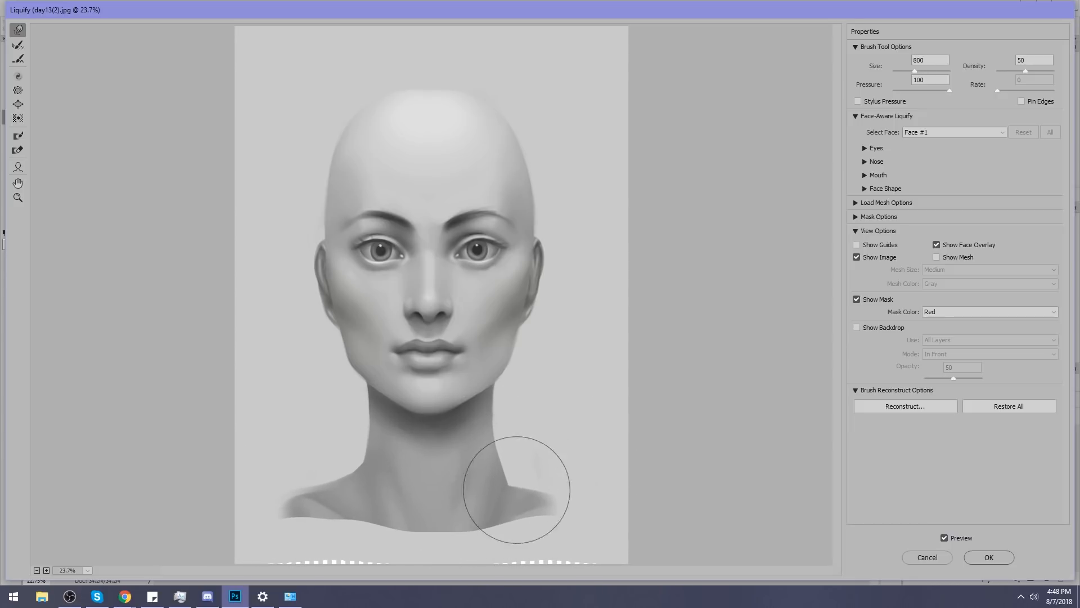
pyautogui.press('[')
pyautogui.press('[')
pyautogui.press('[')
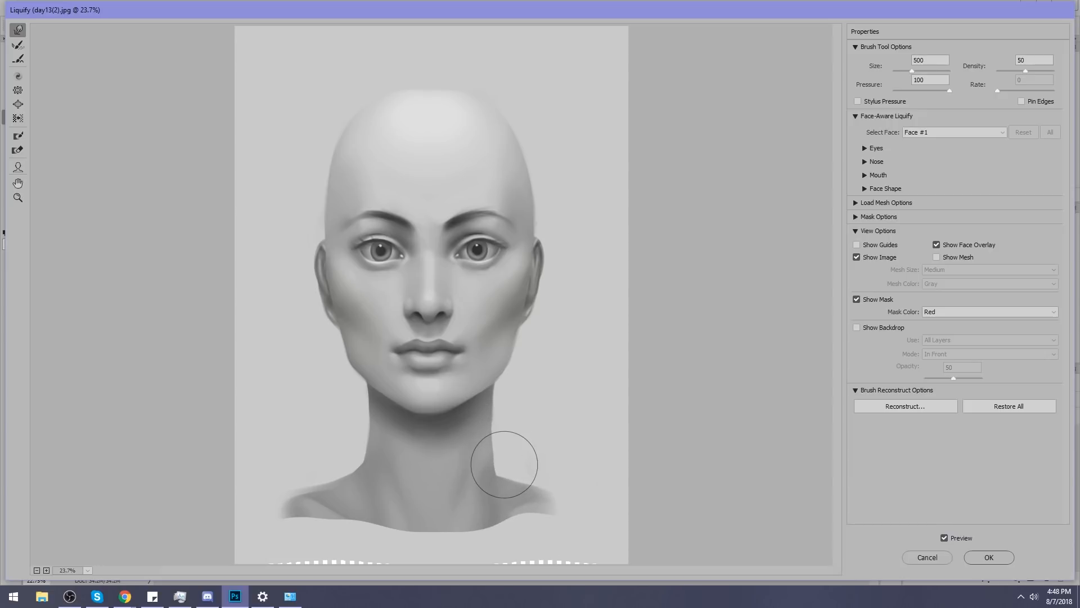
# Pull the bust's lower edge downward with Forward Warp at size 800.
pyautogui.press(']')
pyautogui.press(']')
pyautogui.press(']')
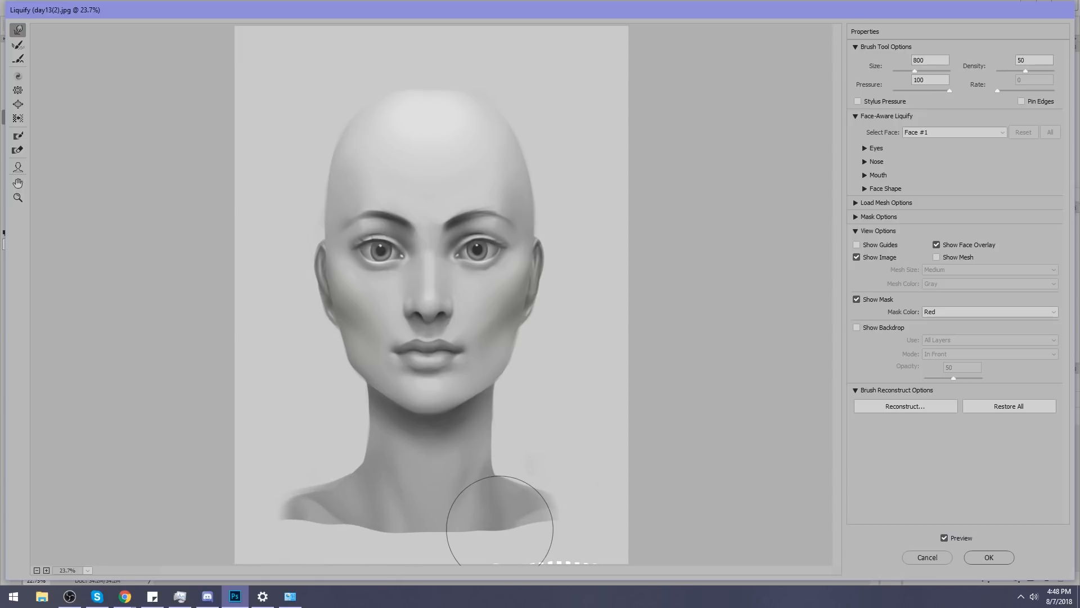
pyautogui.moveTo(356, 523); pyautogui.dragTo(348, 538)
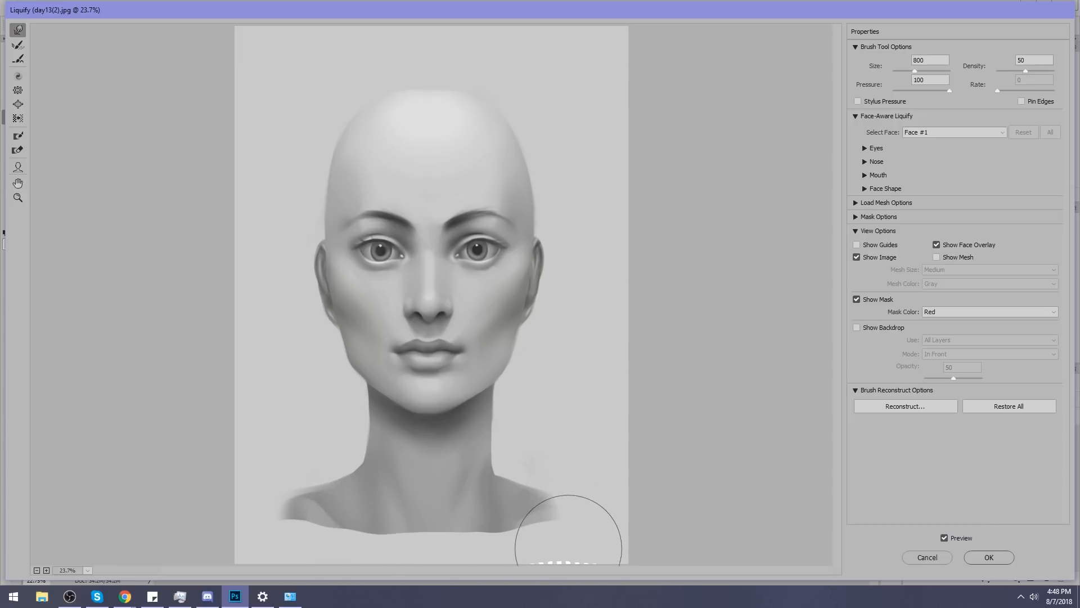
# Smooth the curve from the neck into the image's right shoulder with Forward Warp at smaller sizes down to 300.
pyautogui.press('[')
pyautogui.press('[')
pyautogui.press('[')
pyautogui.press('[')
pyautogui.press('[')
pyautogui.press('[')
pyautogui.press(']')
pyautogui.press(']')
pyautogui.press(']')
pyautogui.press(']')
pyautogui.press(']')
pyautogui.press(']')
pyautogui.press(']')
pyautogui.press('[')
pyautogui.press('[')
pyautogui.press('[')
pyautogui.press('[')
pyautogui.press('[')
pyautogui.press('[')
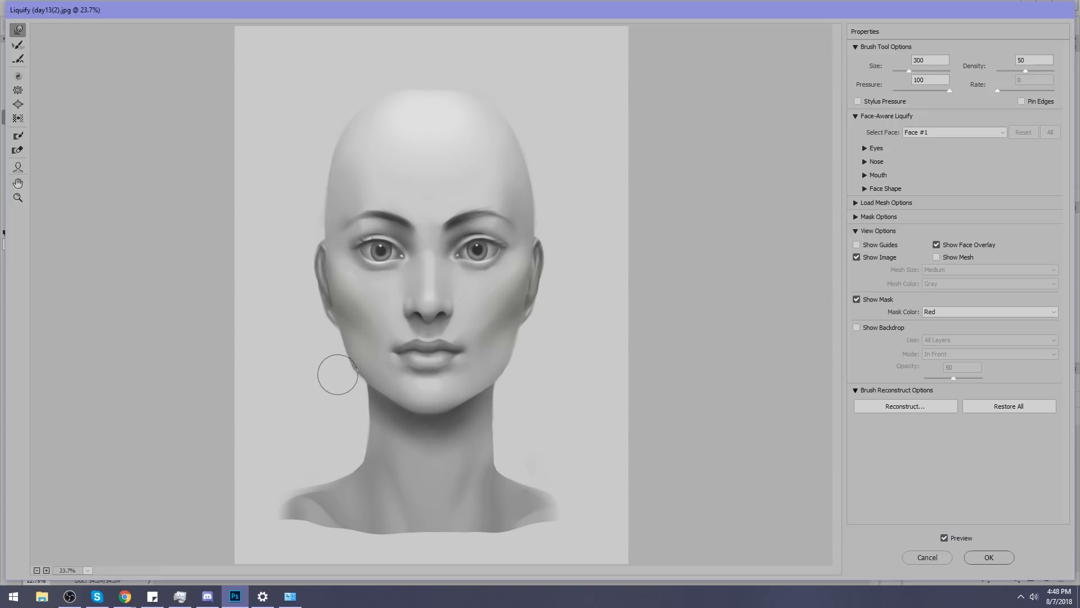
# Finish checking the jaw and head outline with Forward Warp sizes between 300 and 1000, and apply the Liquify changes.
pyautogui.press(']')
pyautogui.press(']')
pyautogui.press('[')
pyautogui.press('[')
pyautogui.press(']')
pyautogui.press(']')
pyautogui.press(']')
pyautogui.press(']')
pyautogui.press(']')
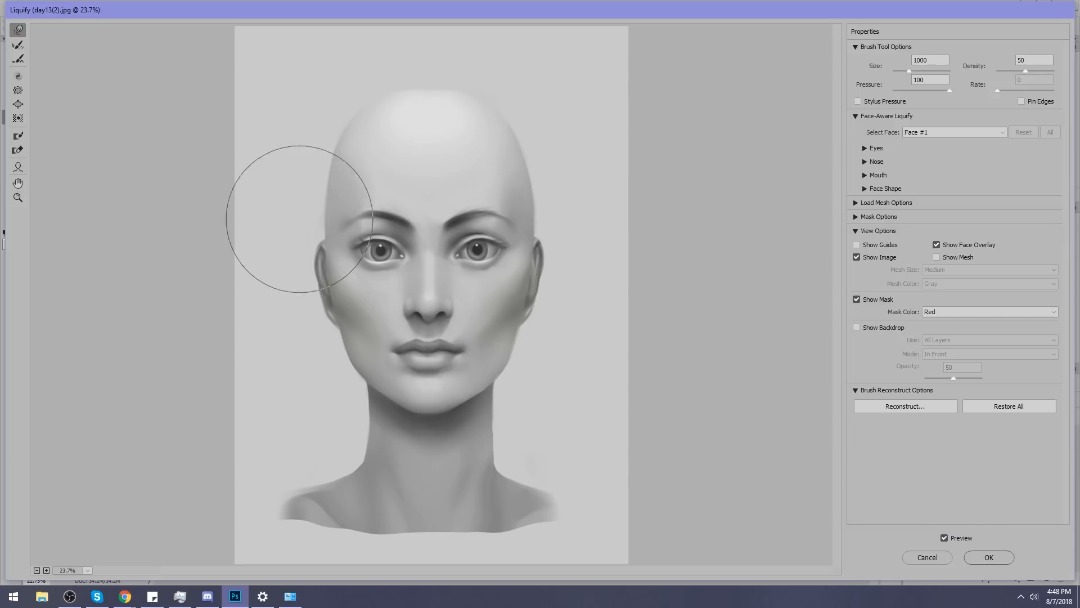
pyautogui.press('[')
pyautogui.press('[')
pyautogui.press('[')
pyautogui.press('[')
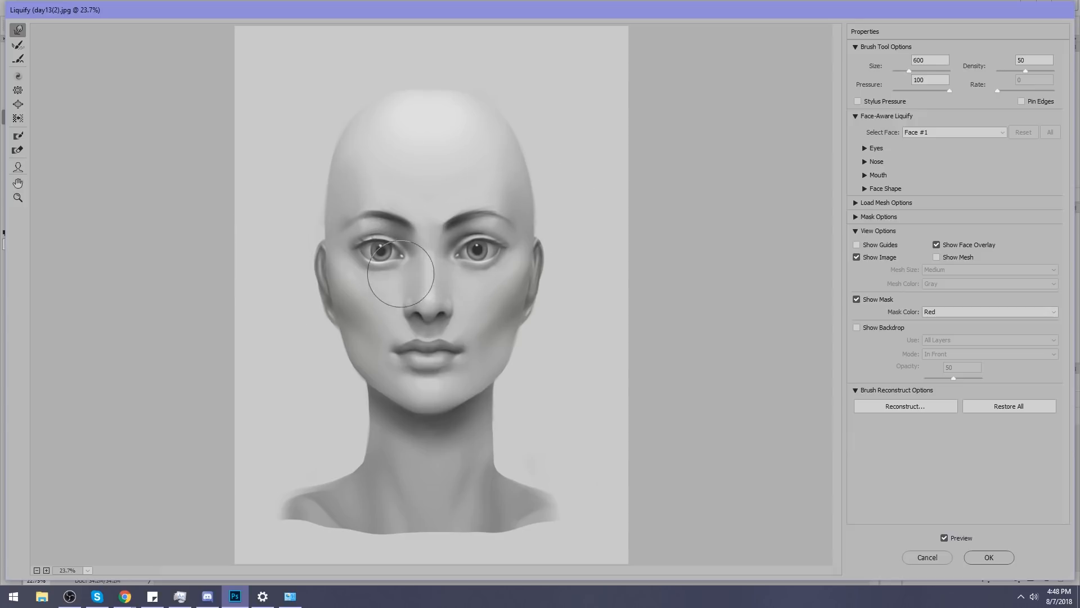
pyautogui.click(990, 557)
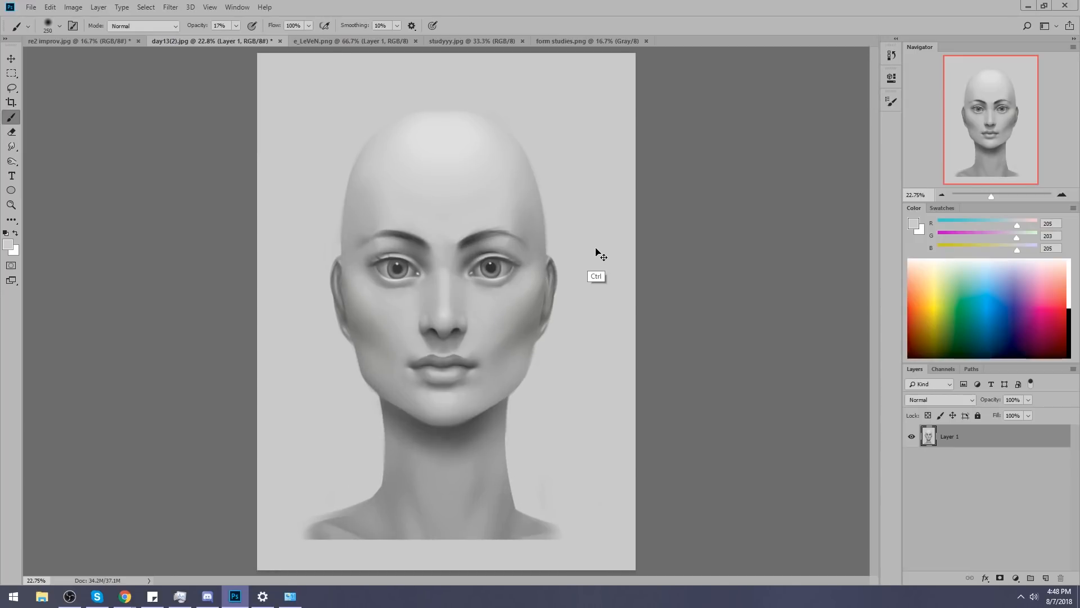
# Toggle the Liquify result off and on to compare the head's proportions, keeping the warped version.
pyautogui.hotkey('ctrl', 'z')
pyautogui.hotkey('ctrl', 'z')
pyautogui.hotkey('ctrl', 'z')
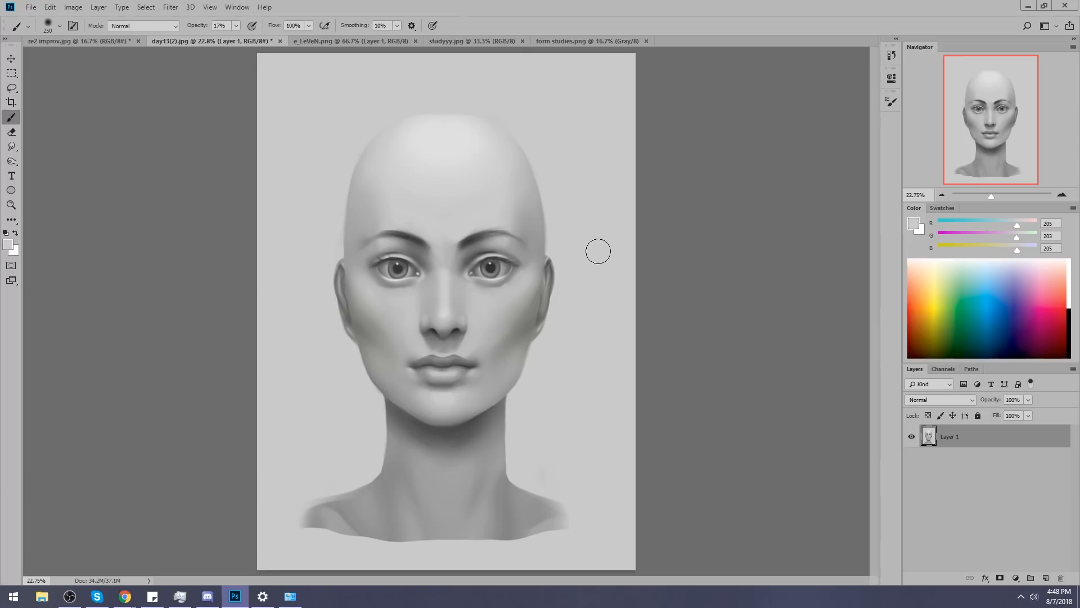
pyautogui.hotkey('alt', 'Tab')
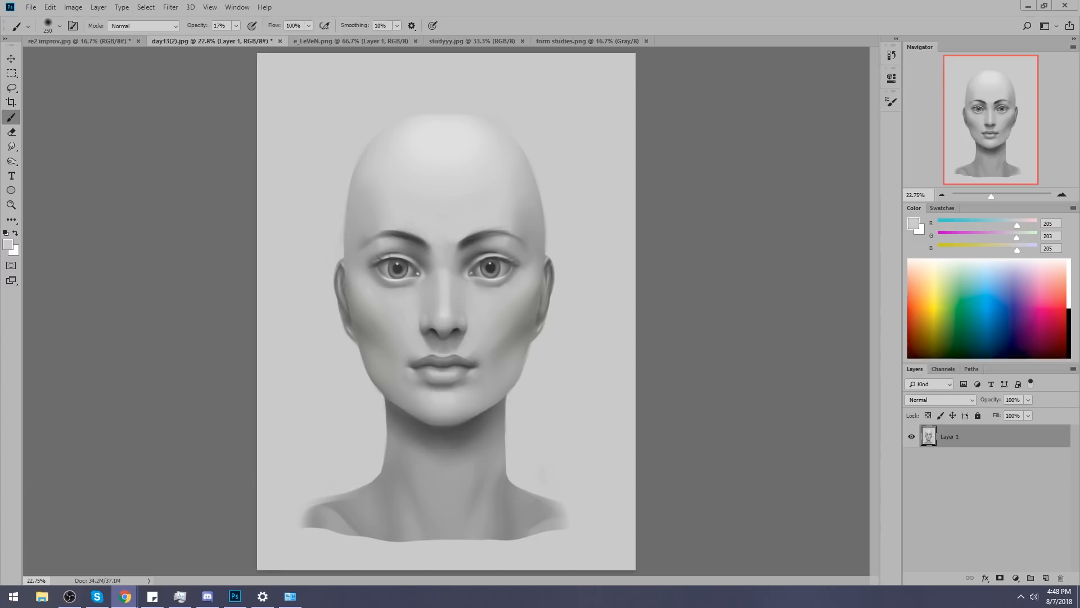
pyautogui.hotkey('alt', 'Tab')
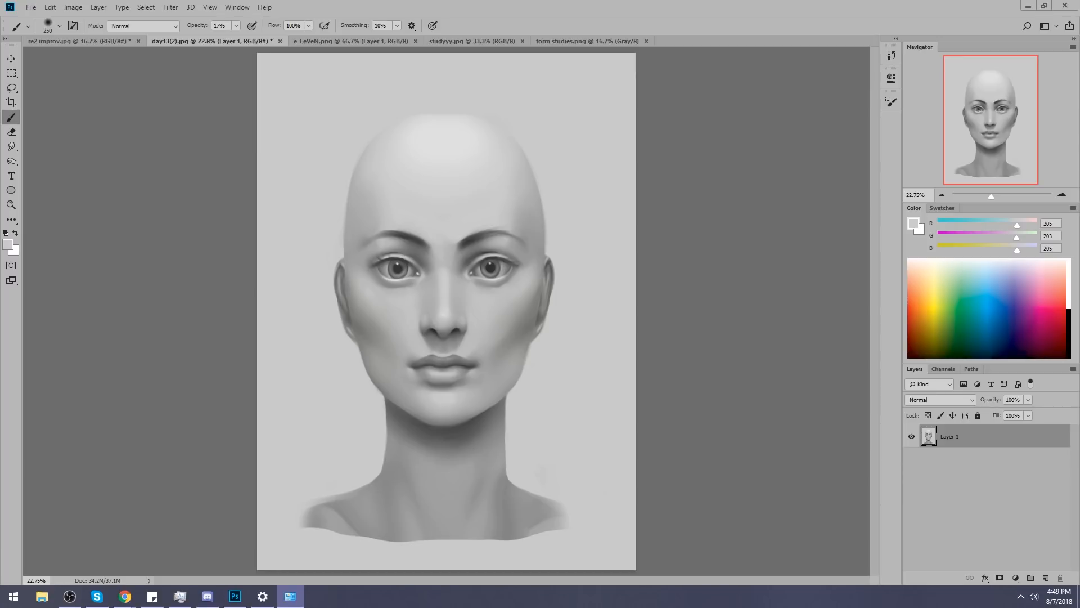
pyautogui.click(718, 234)
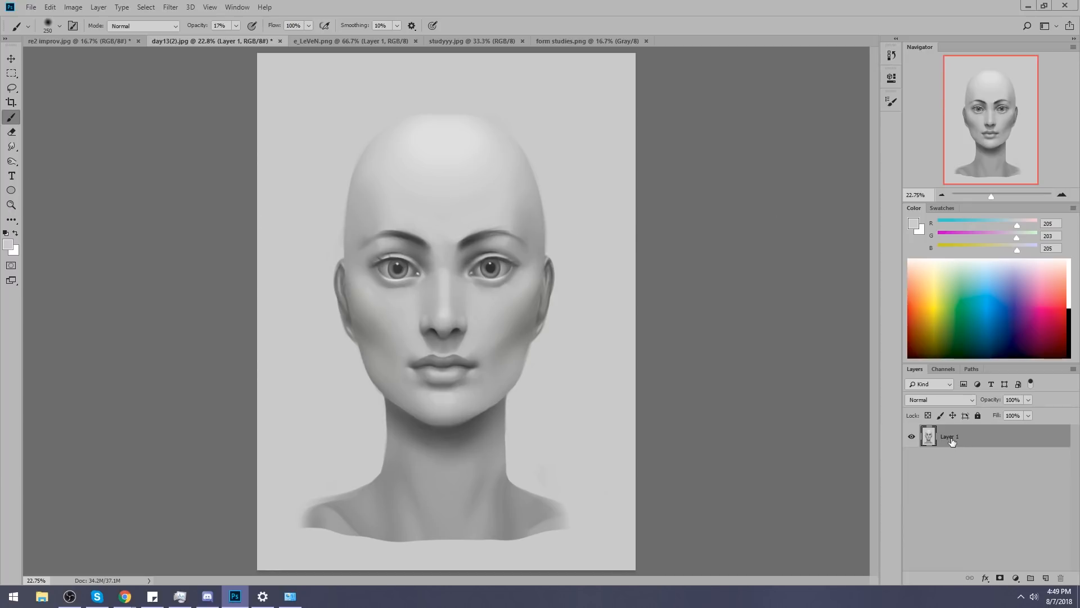
# Paint out the iris of the image's right eye with a textured 80 px brush at 67% opacity in mid grey (RGB 149).
pyautogui.keyDown('alt'); pyautogui.click(505, 295); pyautogui.keyUp('alt')
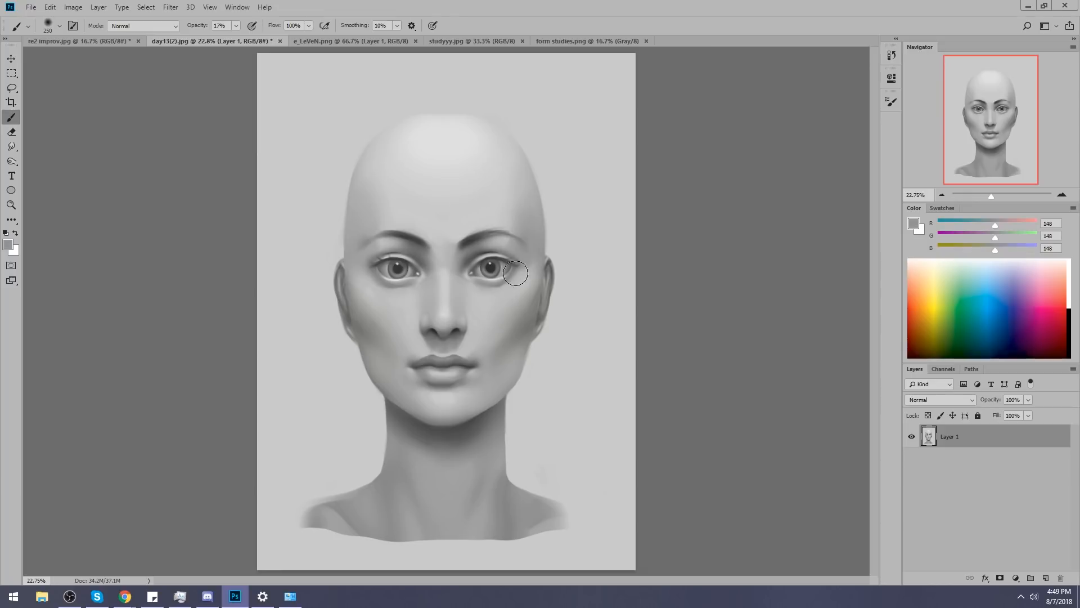
pyautogui.rightClick(515, 273)
pyautogui.click(541, 550)
pyautogui.click(714, 198)
pyautogui.press('6')
pyautogui.press('7')
pyautogui.keyDown('alt'); pyautogui.click(503, 267); pyautogui.keyUp('alt')
pyautogui.press('[')
pyautogui.press('[')
pyautogui.press('[')
pyautogui.press('[')
pyautogui.press('[')
pyautogui.press('[')
pyautogui.press('[')
pyautogui.press('[')
pyautogui.press('[')
pyautogui.press('[')
pyautogui.press('[')
pyautogui.moveTo(498, 269); pyautogui.dragTo(495, 264)
pyautogui.click(300, 595)
pyautogui.press(']')
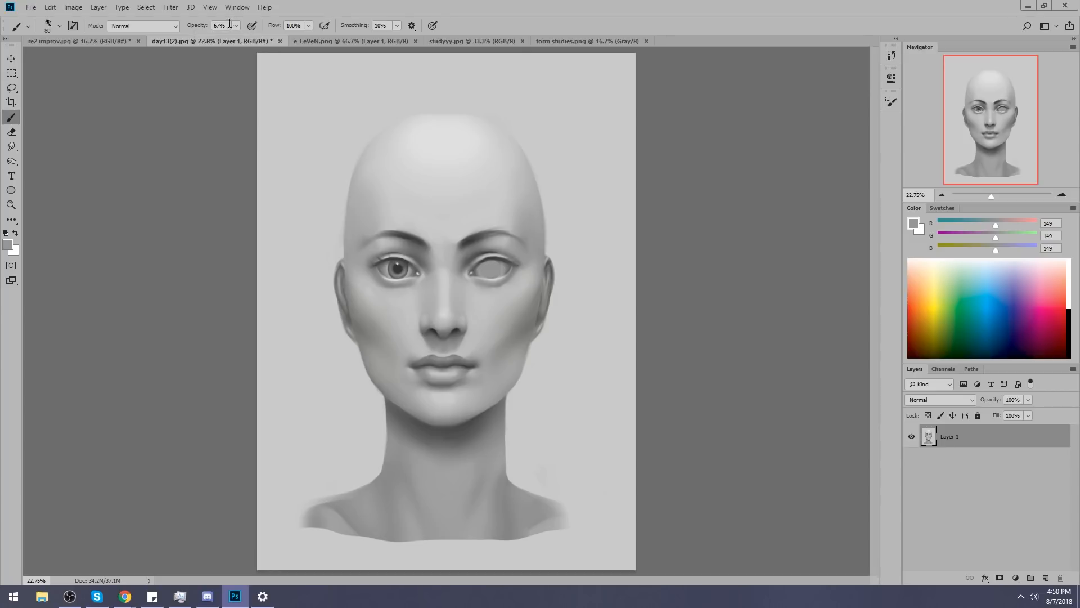
# Paint out the other iris at 100% opacity and lighten both blank eyeballs with sampled greys (RGB 193 and 168).
pyautogui.press('0')
pyautogui.moveTo(410, 265); pyautogui.dragTo(388, 266)
pyautogui.press(']')
pyautogui.keyDown('alt'); pyautogui.click(484, 309); pyautogui.keyUp('alt')
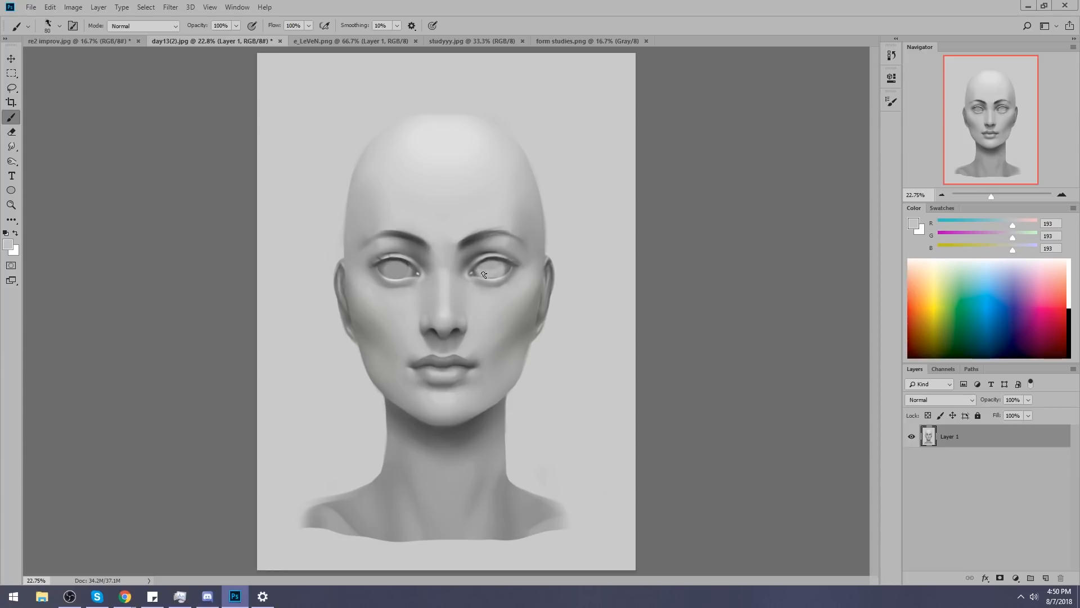
pyautogui.keyDown('alt'); pyautogui.click(409, 271); pyautogui.keyUp('alt')
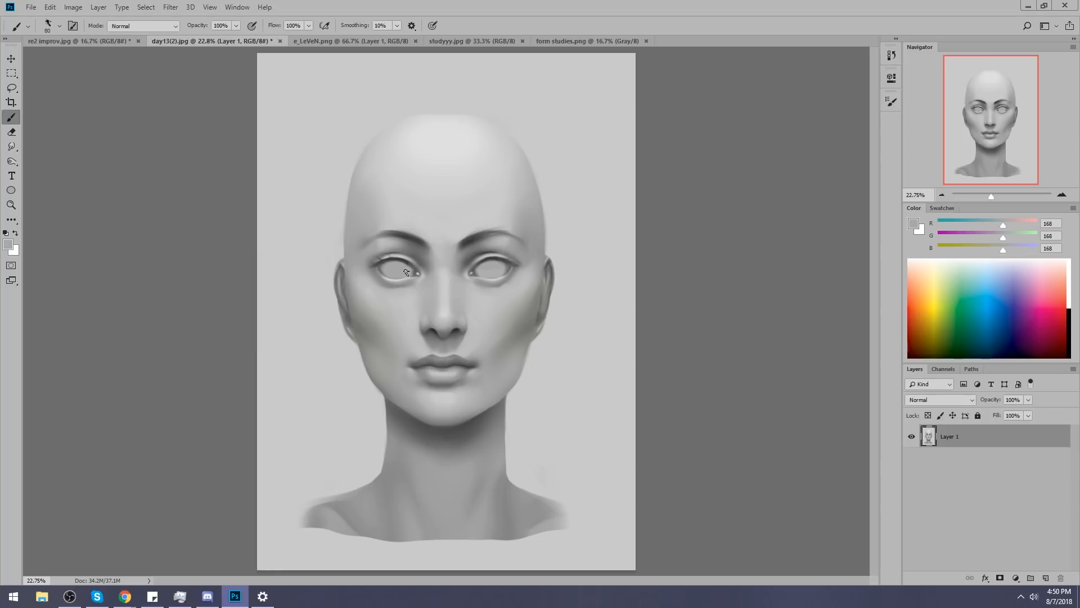
# Set the brush opacity to 37% and the painting color to light grey (RGB 231).
pyautogui.keyDown('alt'); pyautogui.click(504, 279); pyautogui.keyUp('alt')
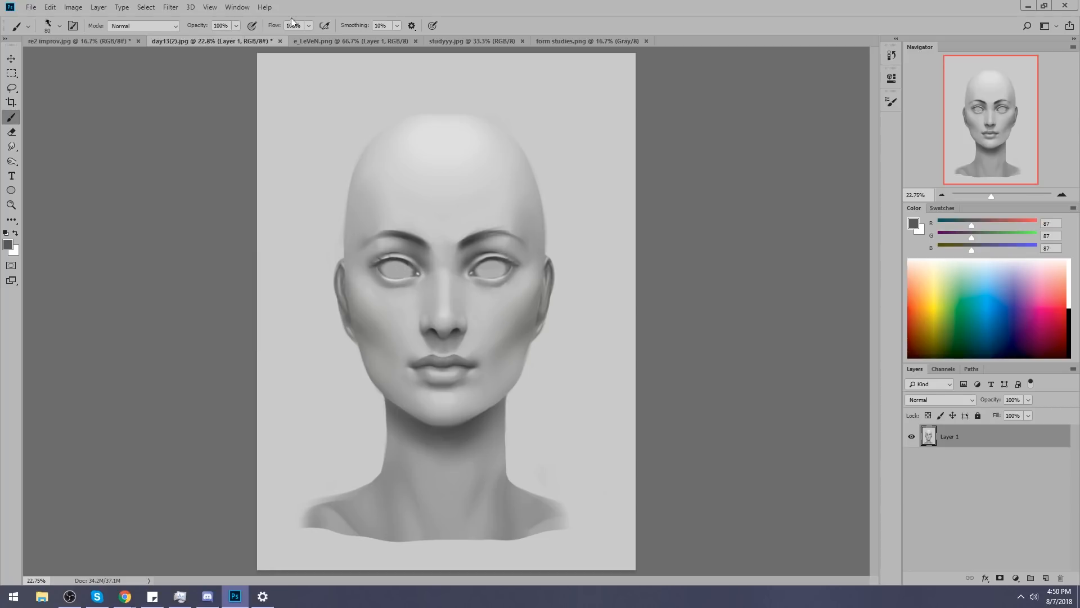
pyautogui.click(237, 27)
pyautogui.click(235, 26)
pyautogui.click(507, 273)
pyautogui.click(914, 223)
pyautogui.moveTo(759, 245); pyautogui.dragTo(735, 250)
pyautogui.click(984, 235)
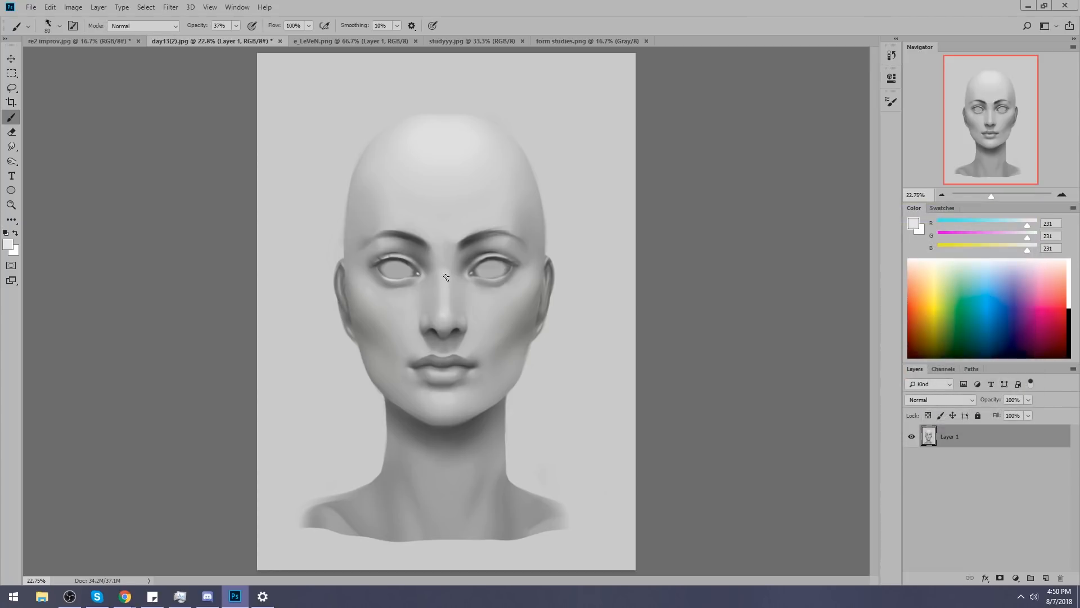
# Brush light grey highlights onto the cheek beside the nose, enlarging the textured brush to 175.
pyautogui.press(']')
pyautogui.press(']')
pyautogui.press('[')
pyautogui.rightClick(466, 181)
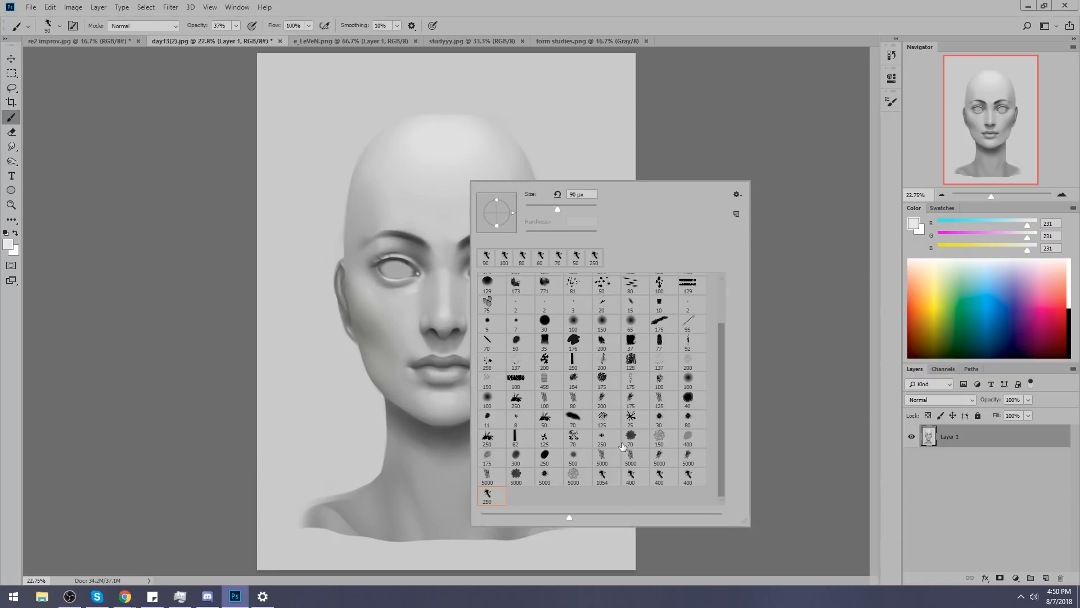
pyautogui.click(775, 319)
pyautogui.press(']')
pyautogui.press(']')
pyautogui.press(']')
pyautogui.press(']')
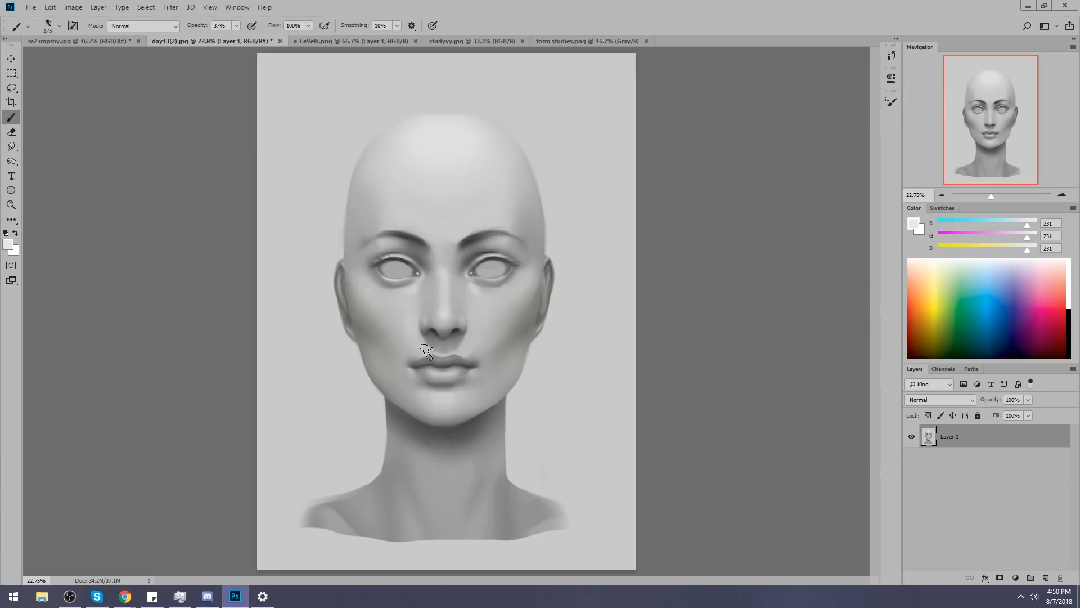
# Build up highlights on both cheeks, the forehead and around the eyes, varying the textured brush down to size 50.
pyautogui.press('[')
pyautogui.press(']')
pyautogui.press(']')
pyautogui.press(']')
pyautogui.press(']')
pyautogui.press(']')
pyautogui.press(']')
pyautogui.press(']')
pyautogui.press('[')
pyautogui.press('[')
pyautogui.press('[')
pyautogui.press('[')
pyautogui.press('[')
pyautogui.press('[')
pyautogui.press('[')
pyautogui.press('[')
pyautogui.press('[')
pyautogui.press('[')
pyautogui.press(']')
pyautogui.press(']')
pyautogui.press(']')
pyautogui.press(']')
pyautogui.press('[')
pyautogui.press('[')
pyautogui.press('[')
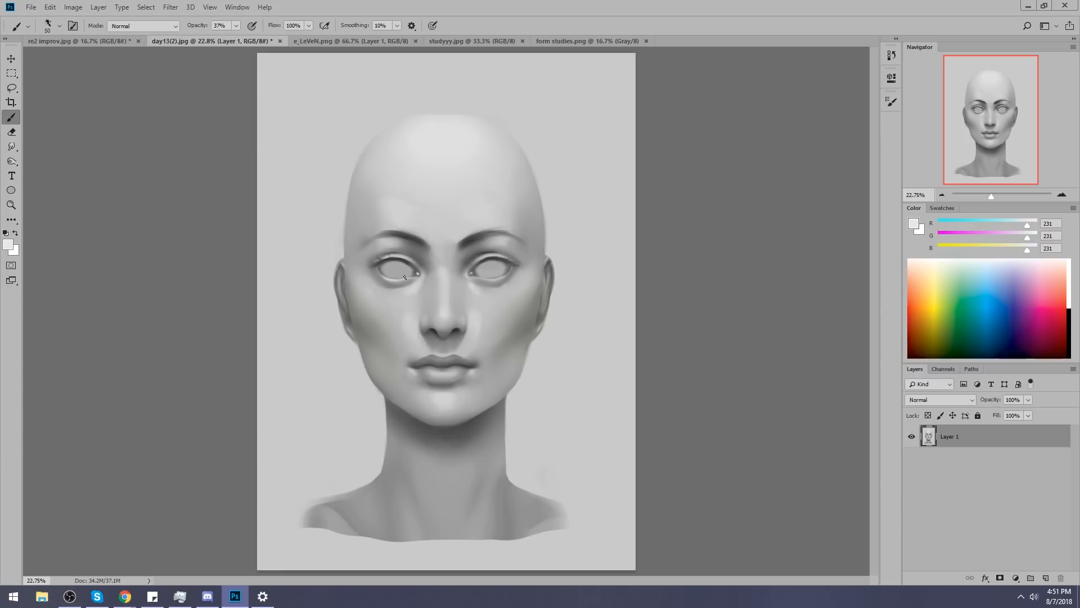
# Blend the highlights beside the nose and under the eyes with the Smudge tool at 4% strength, adding small brush touches.
pyautogui.click(11, 146)
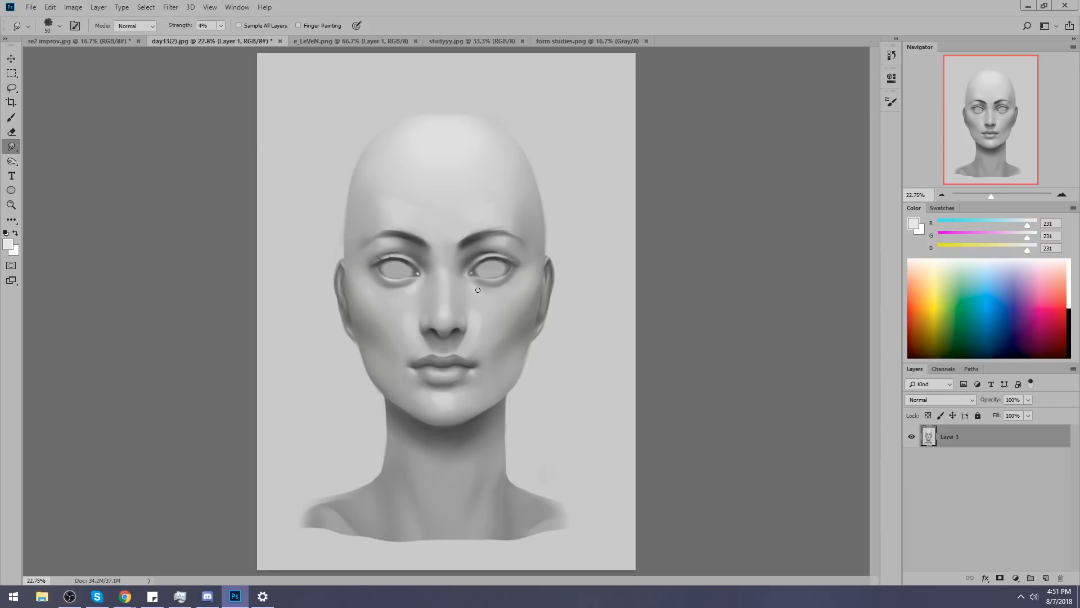
pyautogui.press('b')
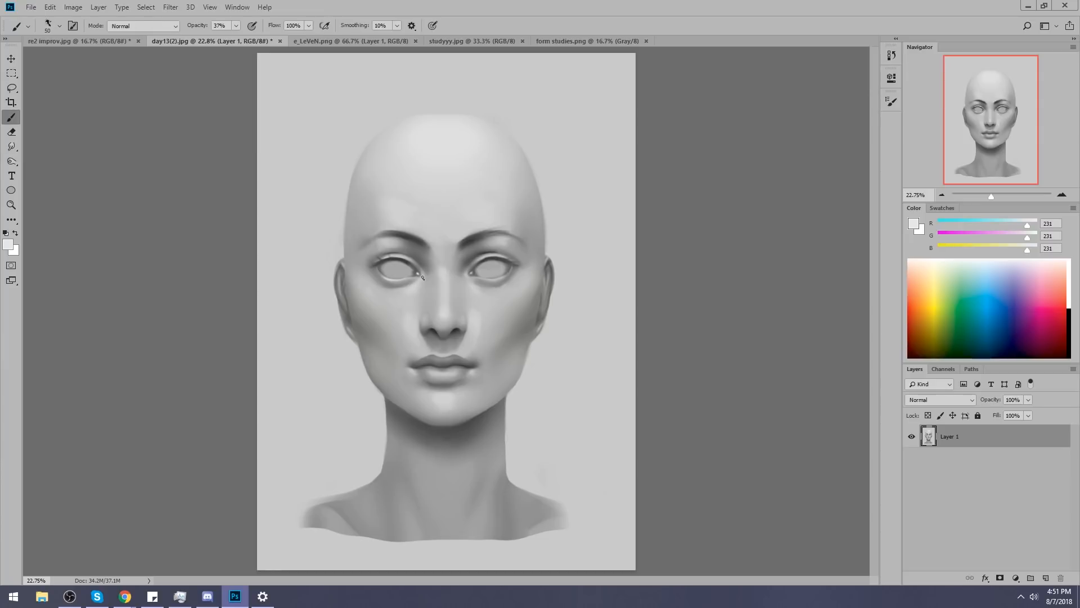
pyautogui.click(12, 146)
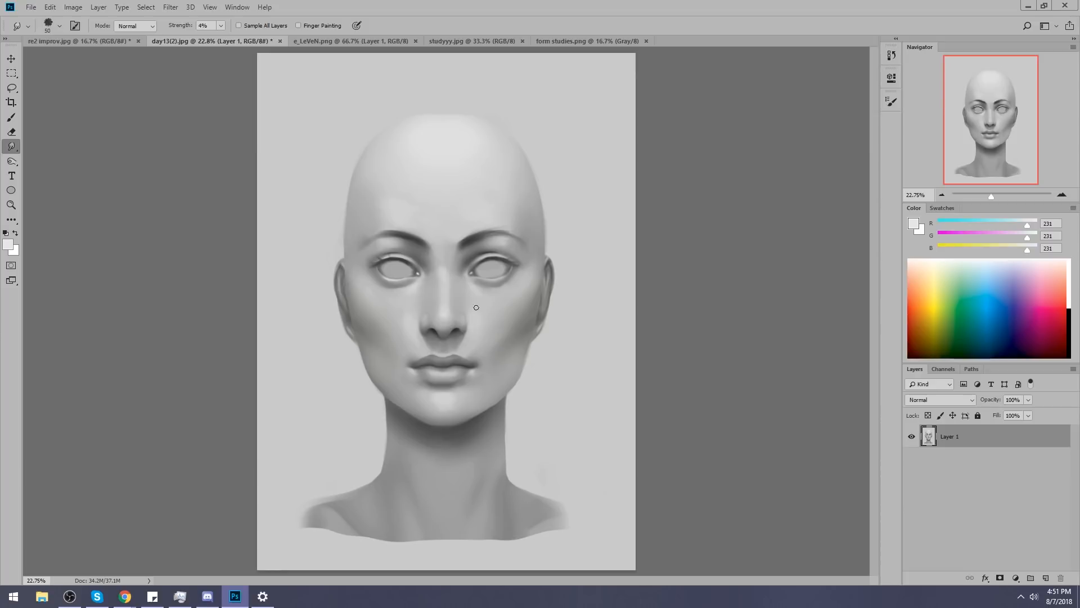
pyautogui.press(']')
pyautogui.press(']')
pyautogui.press('[')
pyautogui.press('[')
# Sample light grey (RGB 205, 204, 204) from the forehead above the eyebrows and touch up the brow area with the brush.
pyautogui.press('b')
pyautogui.keyDown('alt'); pyautogui.click(493, 221); pyautogui.keyUp('alt')
pyautogui.keyDown('alt'); pyautogui.click(506, 225); pyautogui.keyUp('alt')
pyautogui.keyDown('alt'); pyautogui.click(412, 226); pyautogui.keyUp('alt')
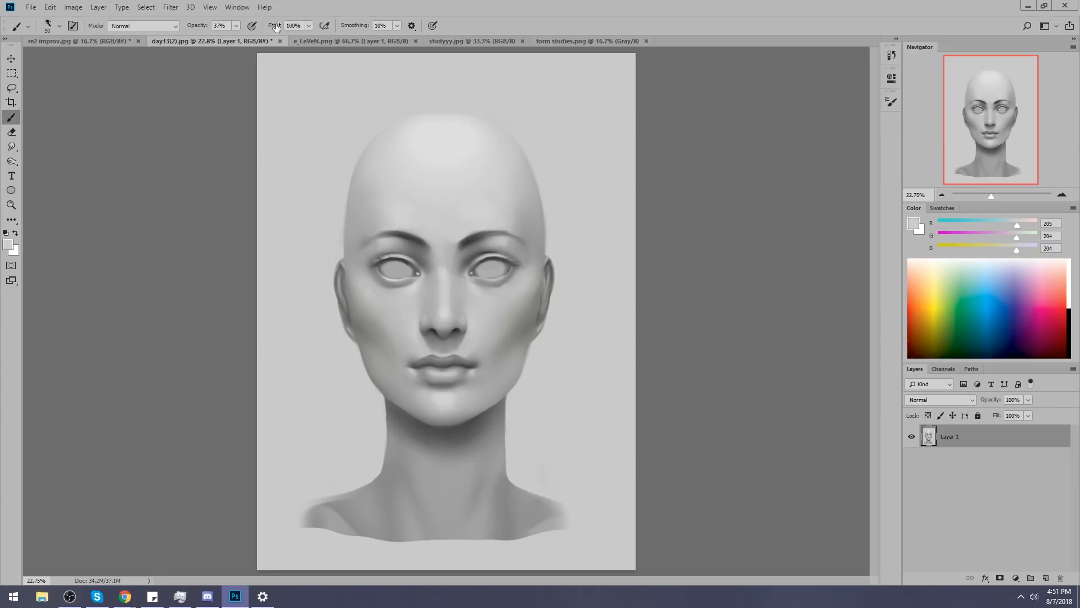
# Shade between the eyebrows with a size 100 brush at 65% opacity in sampled greys (RGB 170, 188, 182), and smudge the transition at 4% strength.
pyautogui.click(202, 78)
pyautogui.press(']')
pyautogui.press(']')
pyautogui.press(']')
pyautogui.press(']')
pyautogui.press(']')
pyautogui.keyDown('alt'); pyautogui.click(468, 242); pyautogui.keyUp('alt')
pyautogui.keyDown('alt'); pyautogui.click(437, 249); pyautogui.keyUp('alt')
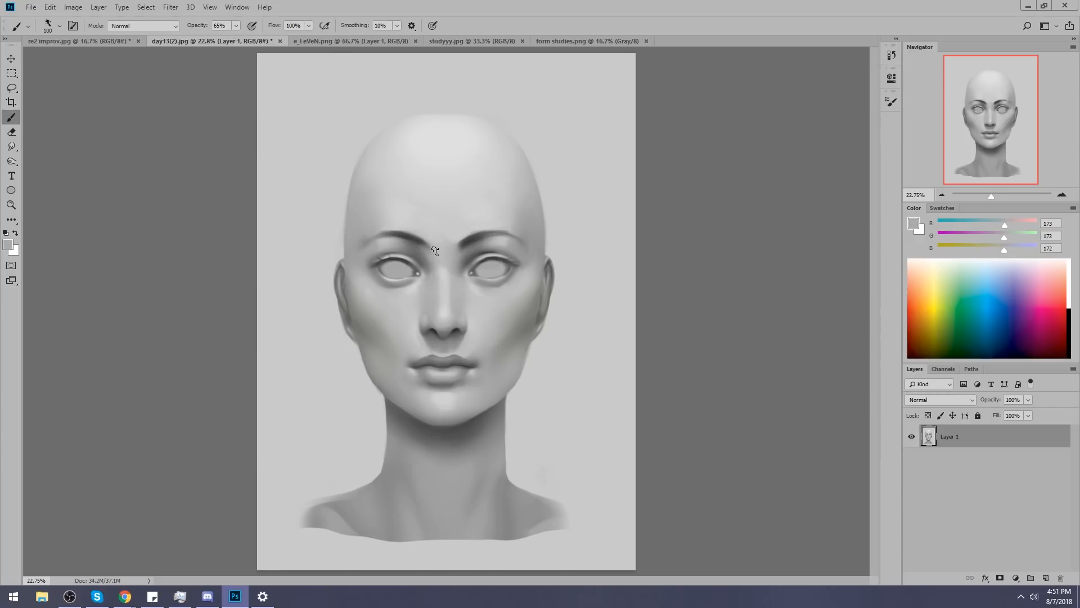
pyautogui.keyDown('alt'); pyautogui.click(437, 249); pyautogui.keyUp('alt')
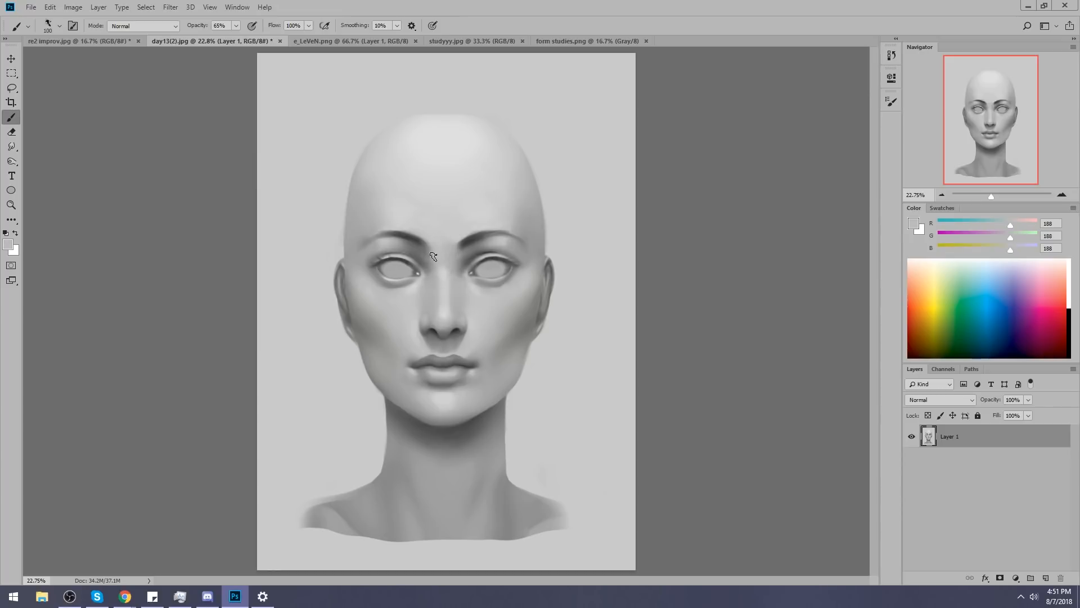
pyautogui.keyDown('alt'); pyautogui.click(449, 248); pyautogui.keyUp('alt')
pyautogui.click(11, 147)
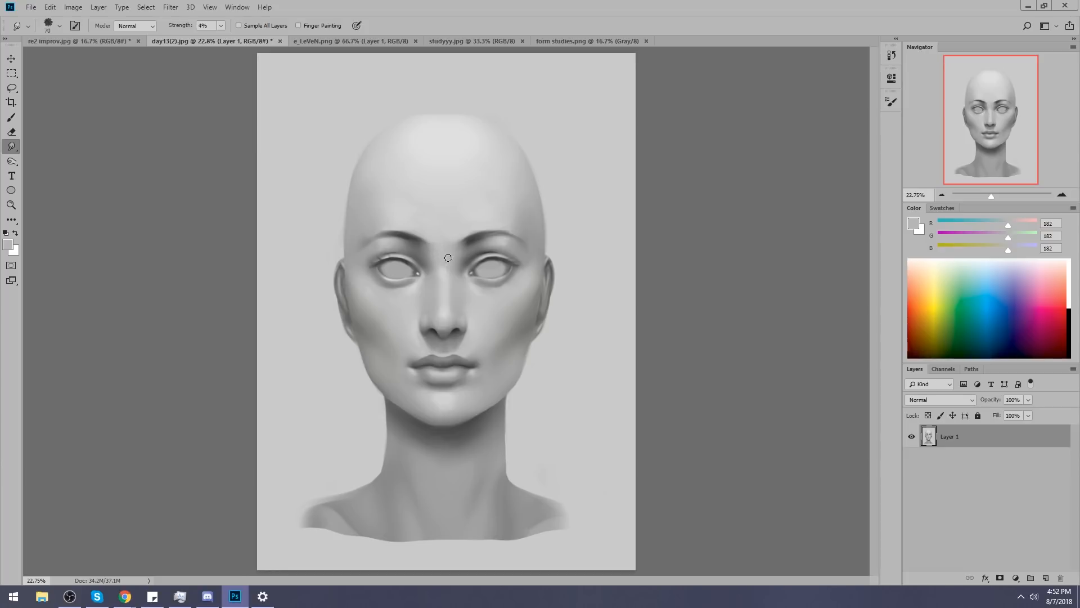
# Sample a mid grey (RGB 111, 111, 111) beside the inner end of the brow and add a new layer above Layer 1.
pyautogui.press('b')
pyautogui.keyDown('alt'); pyautogui.click(475, 238); pyautogui.keyUp('alt')
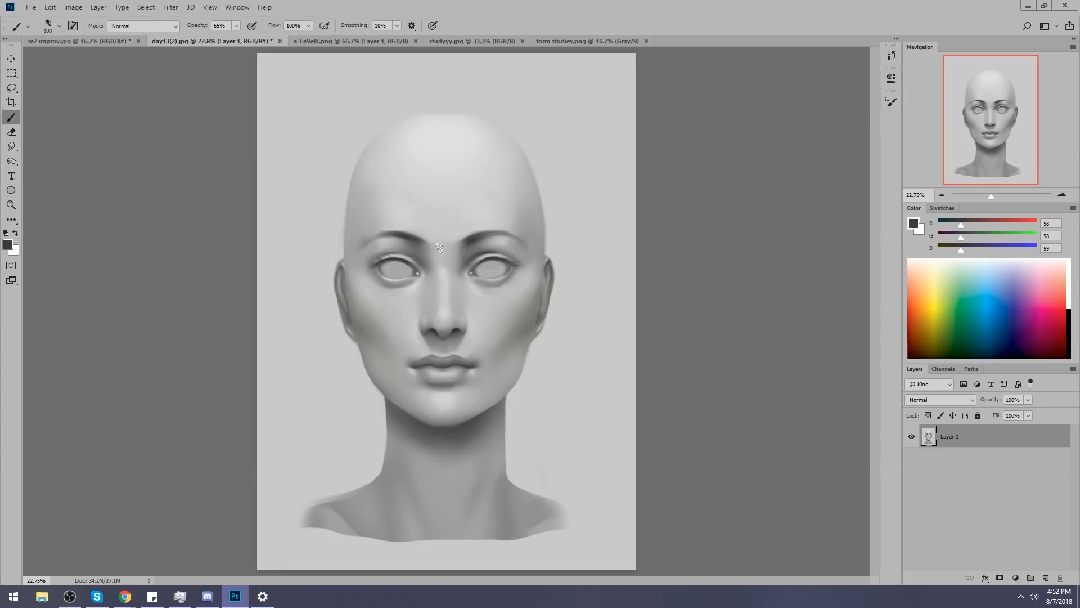
pyautogui.keyDown('alt'); pyautogui.click(471, 249); pyautogui.keyUp('alt')
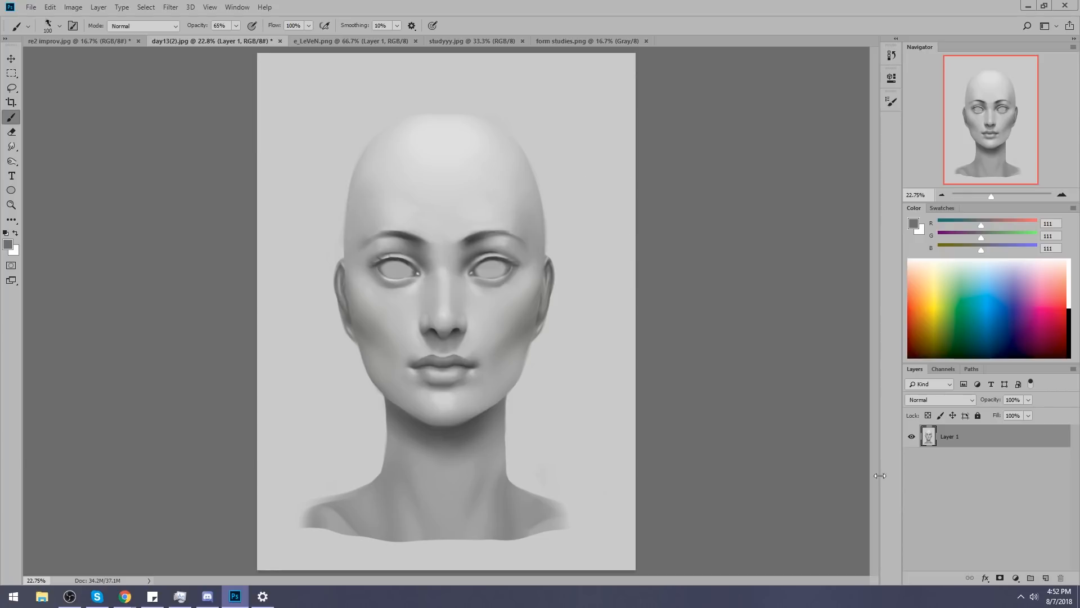
pyautogui.click(1046, 578)
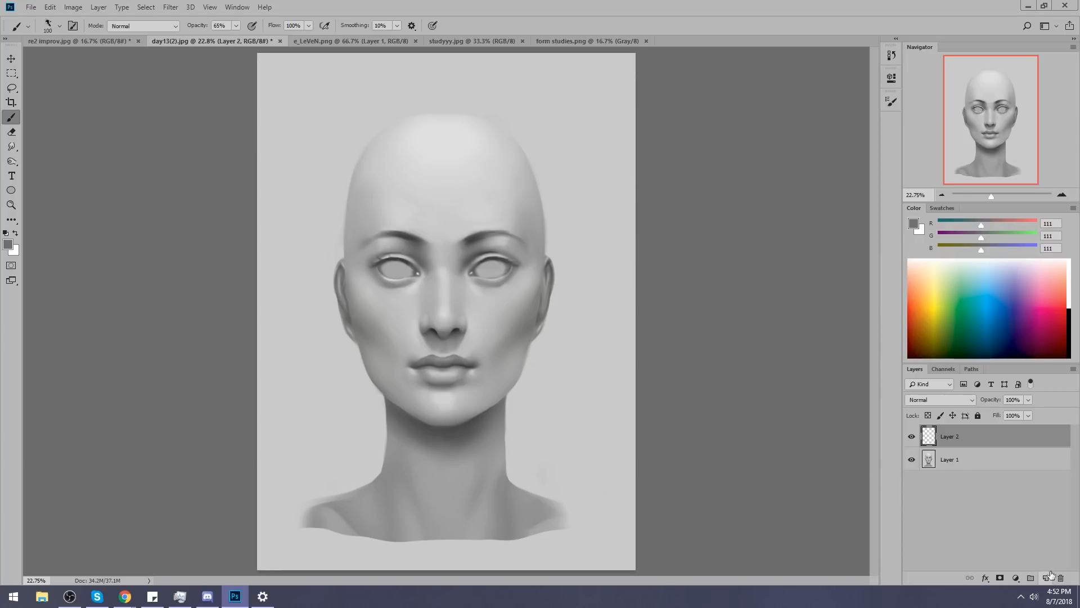
# Choose the 9 px hard round brush preset with 100% hardness.
pyautogui.rightClick(474, 265)
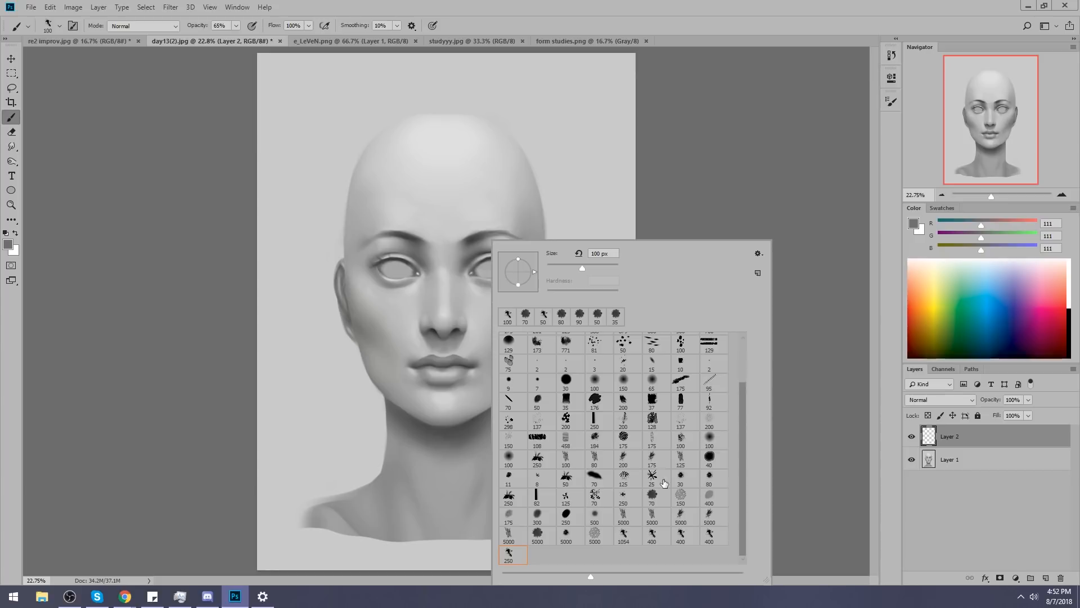
pyautogui.moveTo(745, 451); pyautogui.dragTo(745, 425)
pyautogui.click(504, 415)
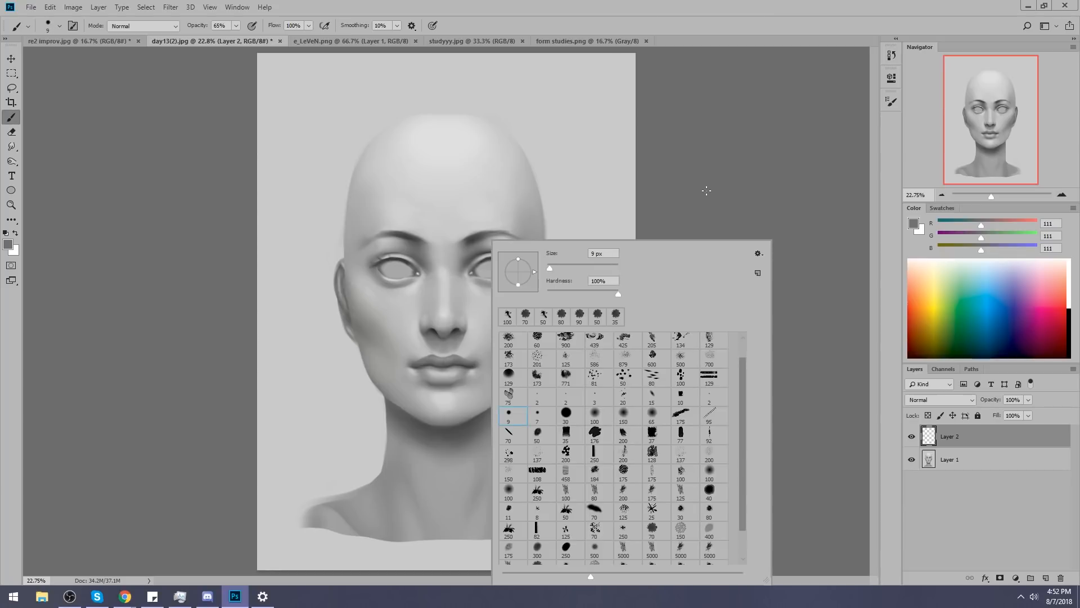
pyautogui.click(728, 183)
# Dab a round grey iris into the centre of the eye on the picture's right side with the brush at size 150.
pyautogui.press(']')
pyautogui.press(']')
pyautogui.press(']')
pyautogui.press(']')
pyautogui.press(']')
pyautogui.press('[')
pyautogui.press('[')
pyautogui.press('[')
pyautogui.press('[')
pyautogui.press('[')
pyautogui.press('[')
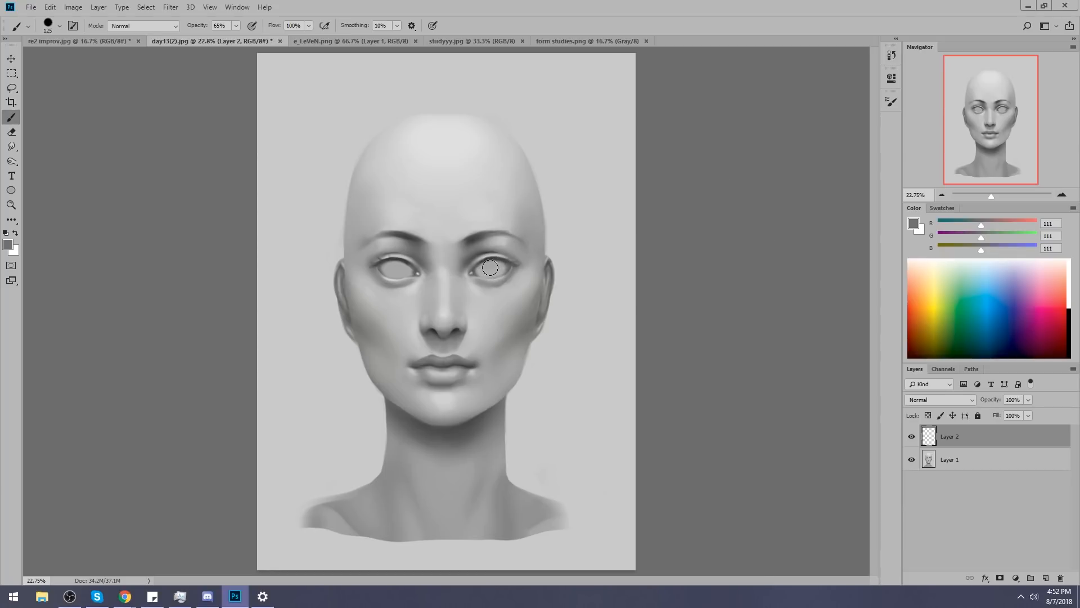
pyautogui.press(']')
pyautogui.click(490, 268)
# Darken the painted iris with a Hue/Saturation adjustment, setting Lightness to -43.
pyautogui.hotkey('ctrl', 'u')
pyautogui.moveTo(844, 400); pyautogui.dragTo(825, 400)
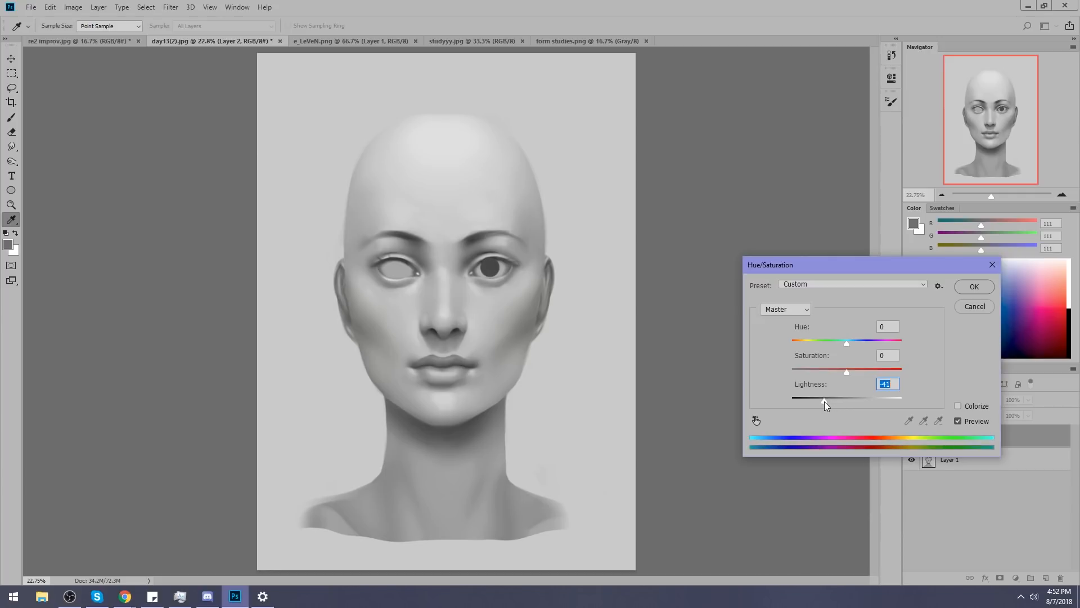
pyautogui.click(964, 288)
# Duplicate the iris layer and move the copy onto the blank eye on the picture's left side.
pyautogui.press('b')
pyautogui.hotkey('ctrl', 'j')
pyautogui.press('v')
pyautogui.moveTo(493, 274); pyautogui.dragTo(398, 275)
pyautogui.press('ctrl')
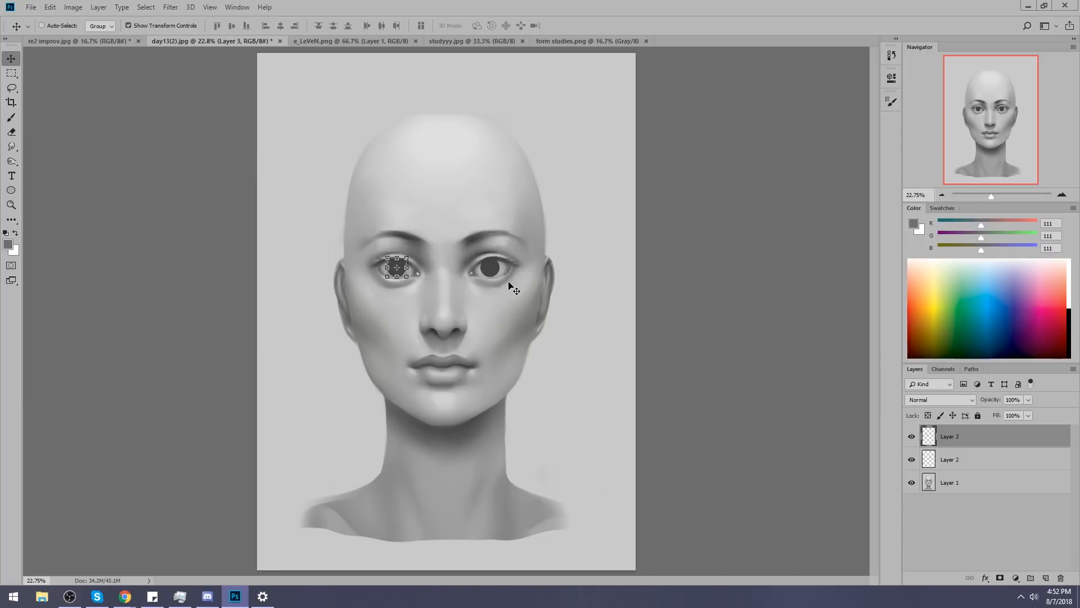
pyautogui.hotkey('ctrl', 'd')
pyautogui.press('b')
# Refine the brow and eye area on the picture's left side of Layer 1 with Liquify, trying warp brush sizes 700 and 500.
pyautogui.hotkey('alt', ',')
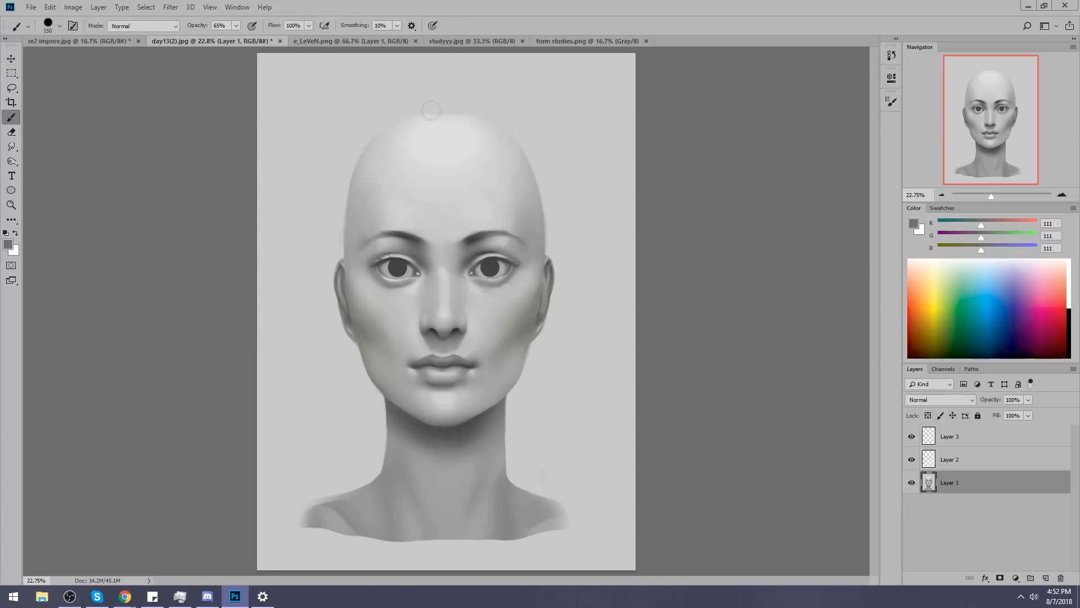
pyautogui.click(171, 9)
pyautogui.click(192, 95)
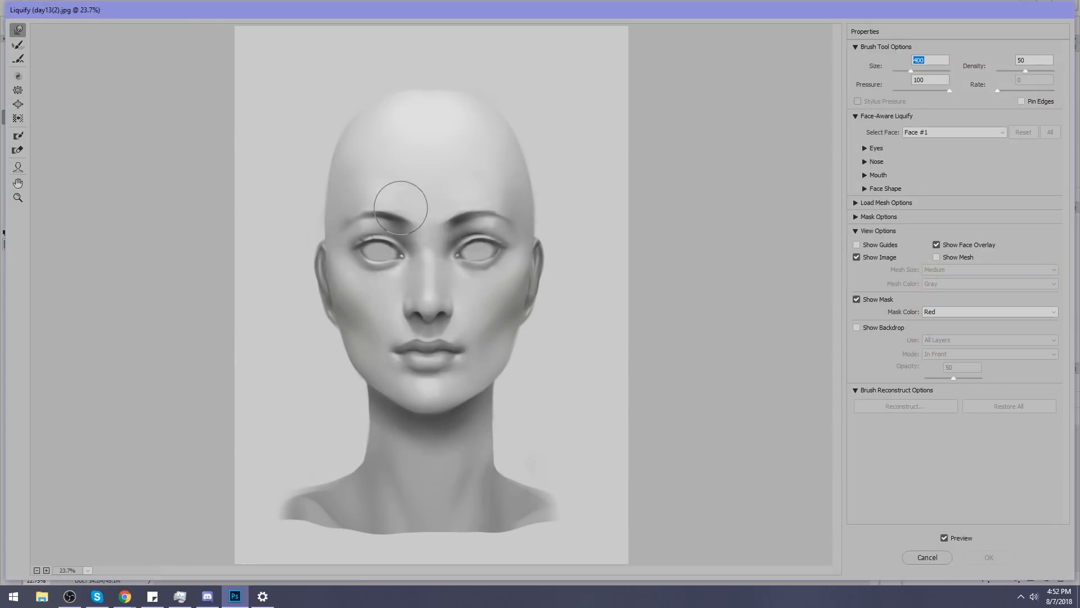
pyautogui.press(']')
pyautogui.moveTo(386, 235); pyautogui.dragTo(389, 233)
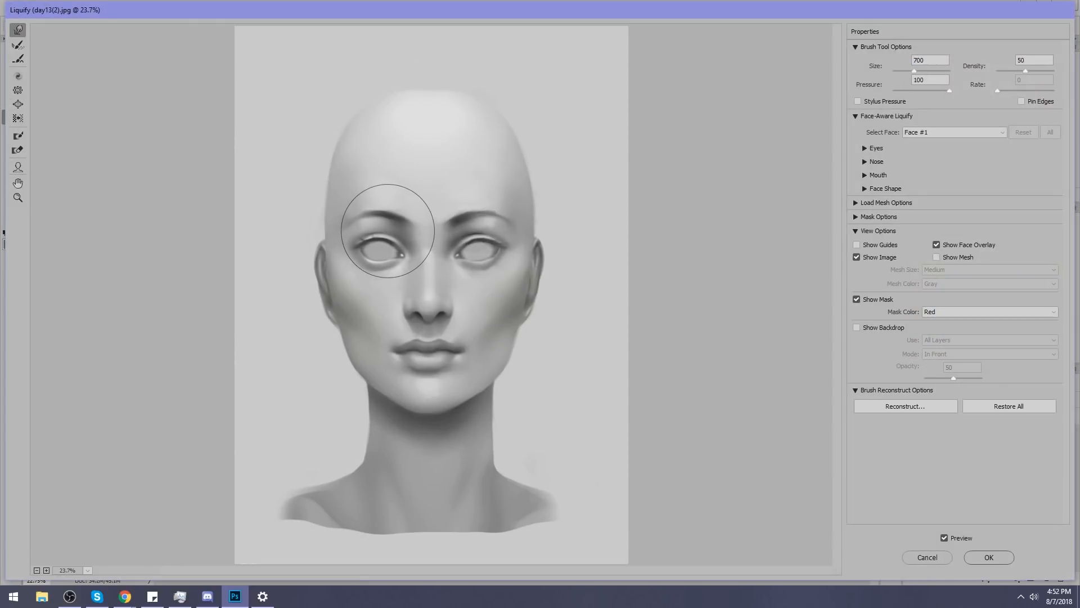
pyautogui.hotkey('ctrl', 'z')
pyautogui.press('[')
pyautogui.press('[')
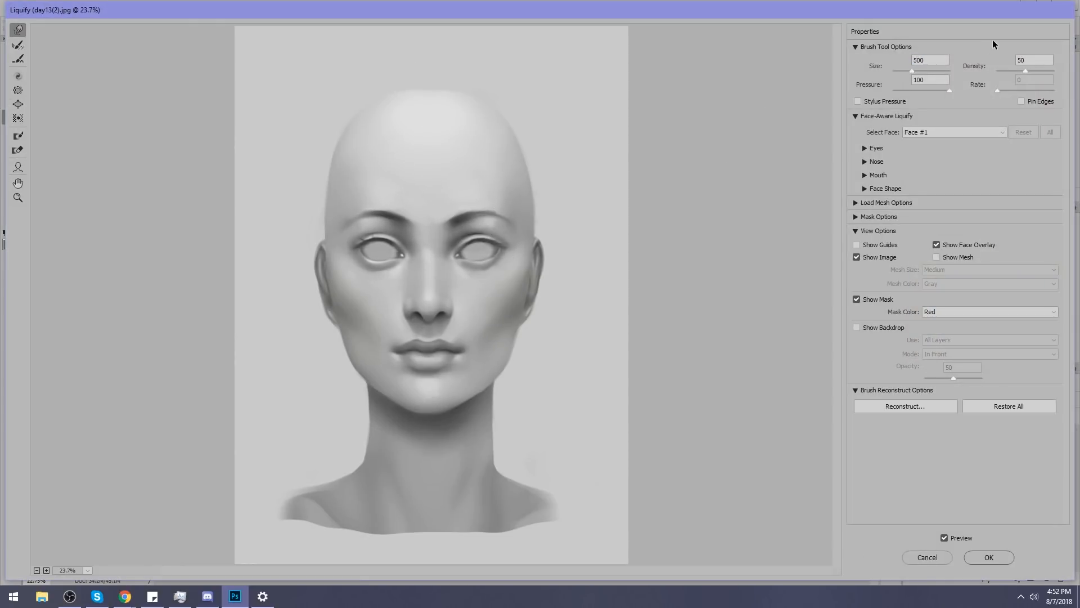
pyautogui.click(989, 557)
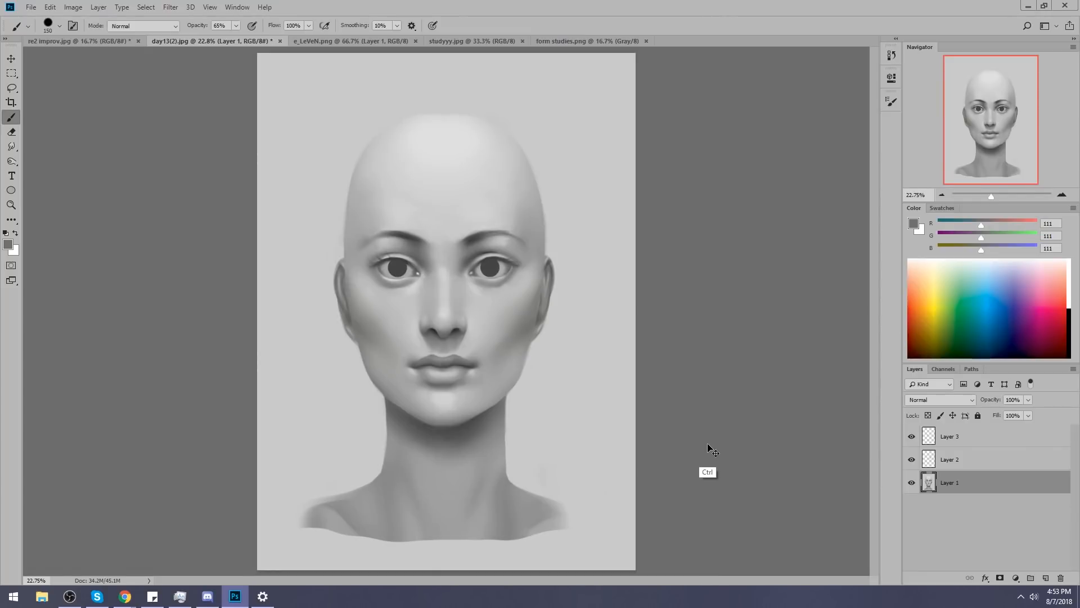
pyautogui.click(177, 7)
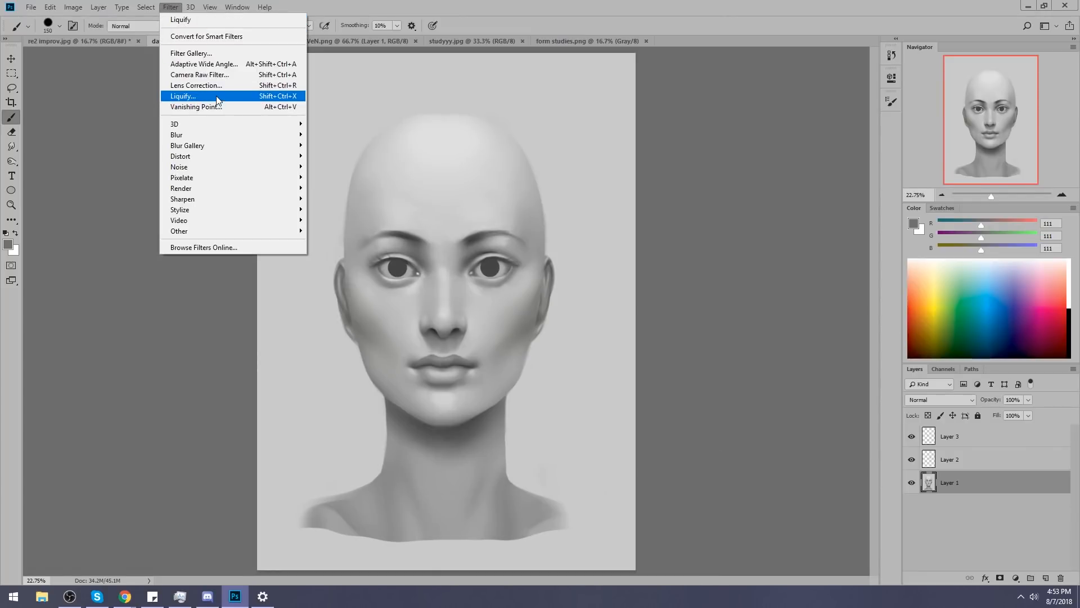
pyautogui.click(218, 97)
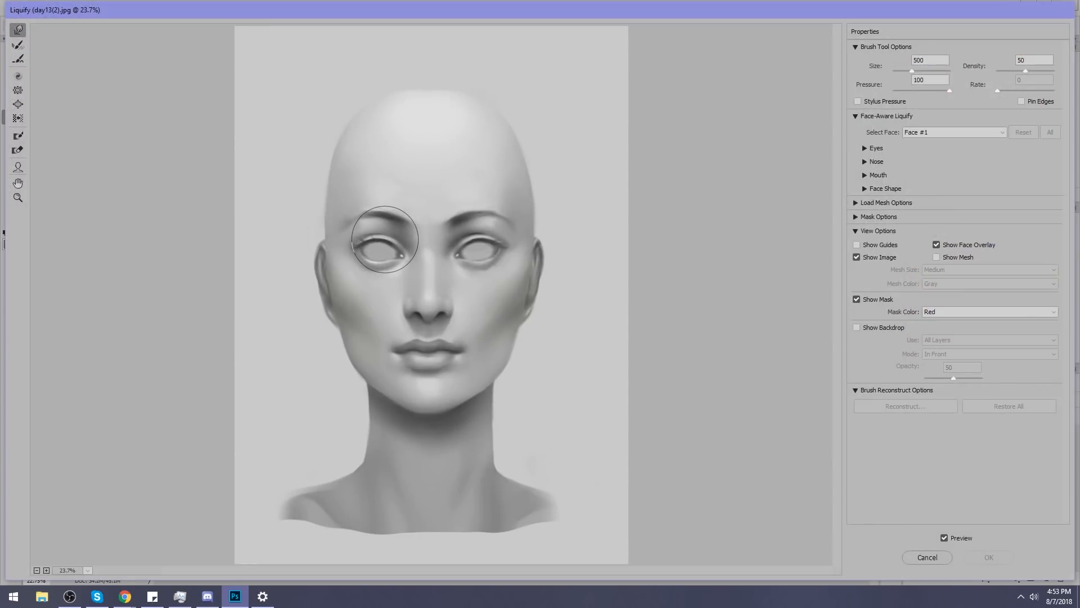
pyautogui.click(989, 557)
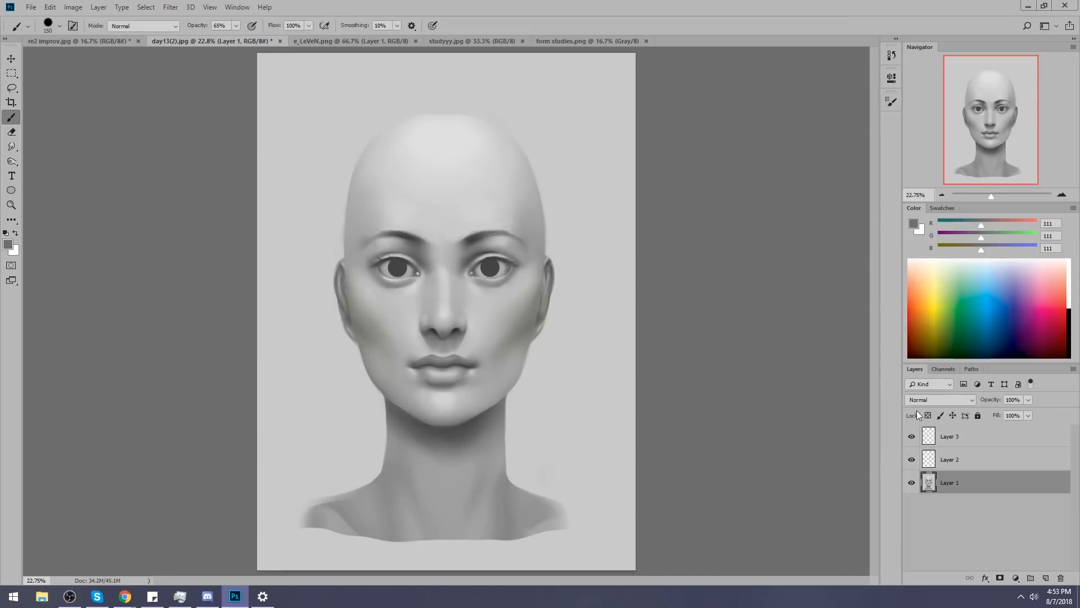
# Merge the copied iris on Layer 3 down into Layer 2 and compare the face with the irises hidden and shown.
pyautogui.click(970, 439)
pyautogui.rightClick(970, 439)
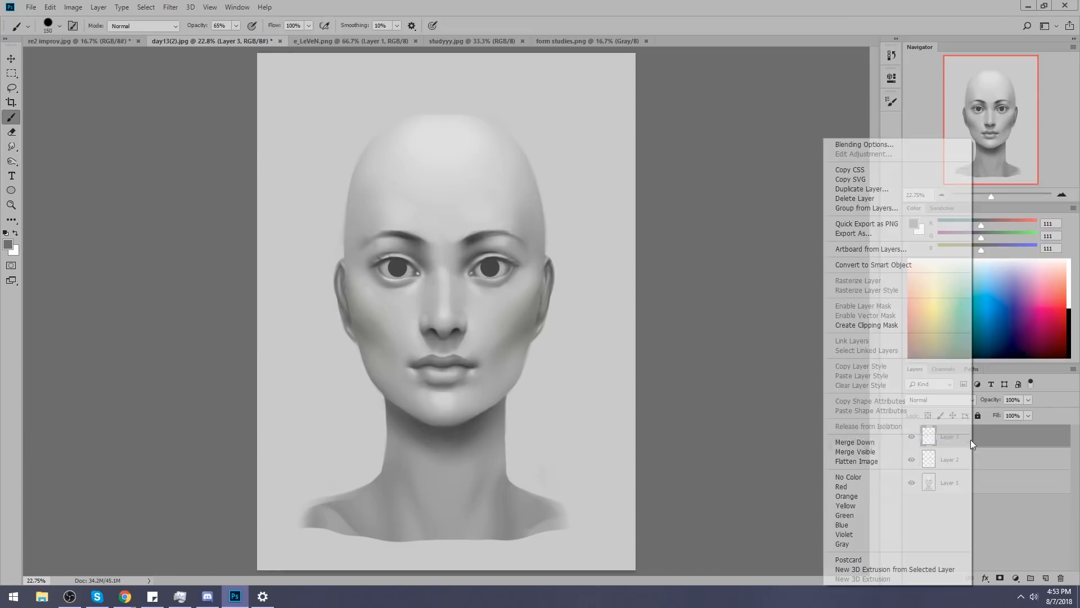
pyautogui.click(838, 443)
pyautogui.click(911, 437)
pyautogui.click(911, 437)
pyautogui.press('v')
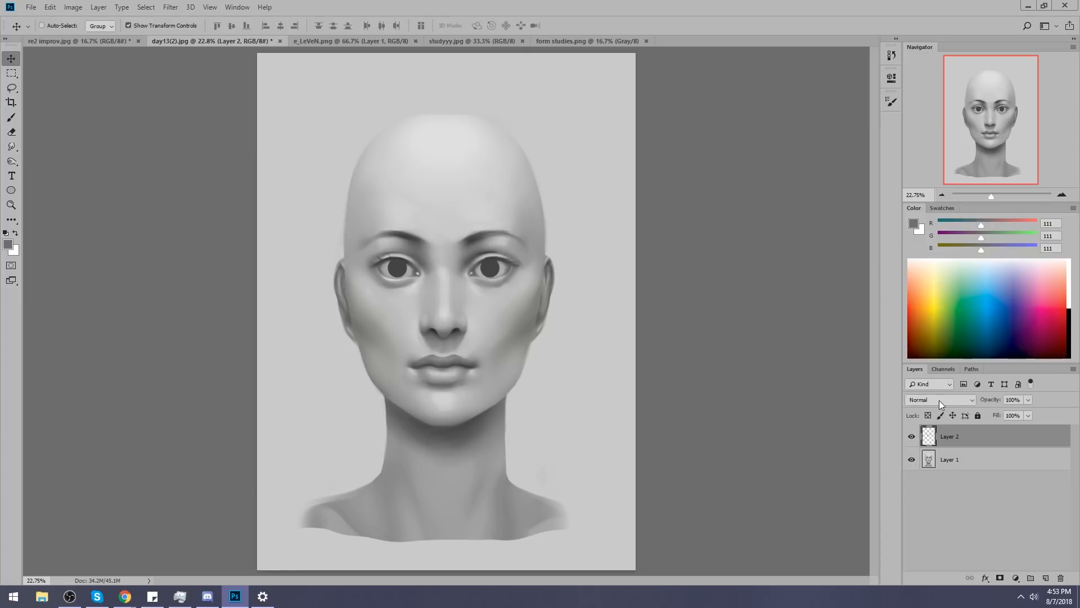
# Sample the dark grey of the iris (RGB 68, 68, 68) as the brush colour.
pyautogui.press('b')
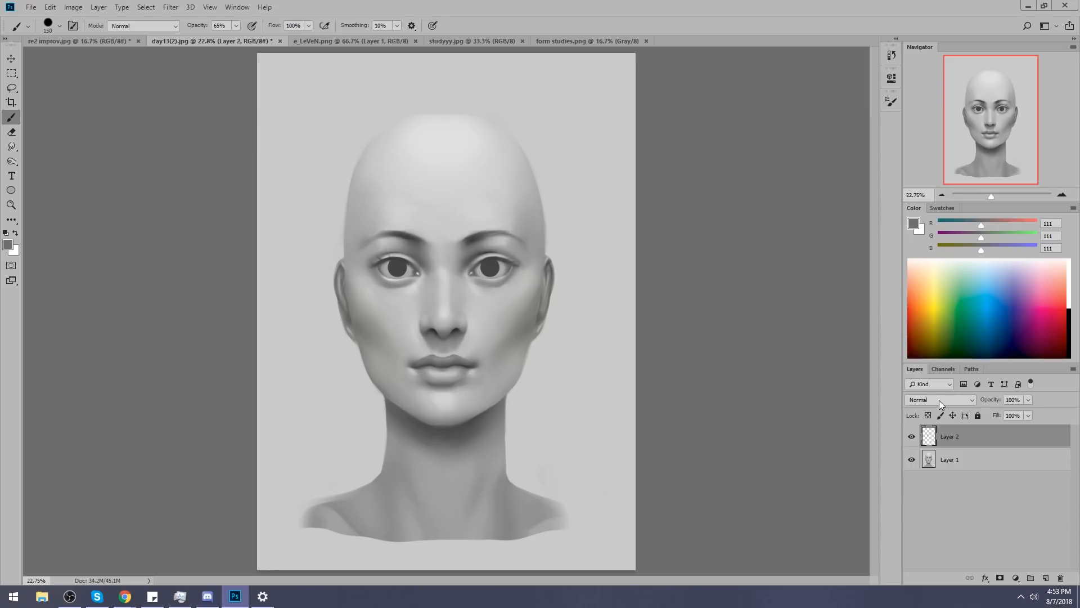
pyautogui.keyDown('alt'); pyautogui.click(494, 273); pyautogui.keyUp('alt')
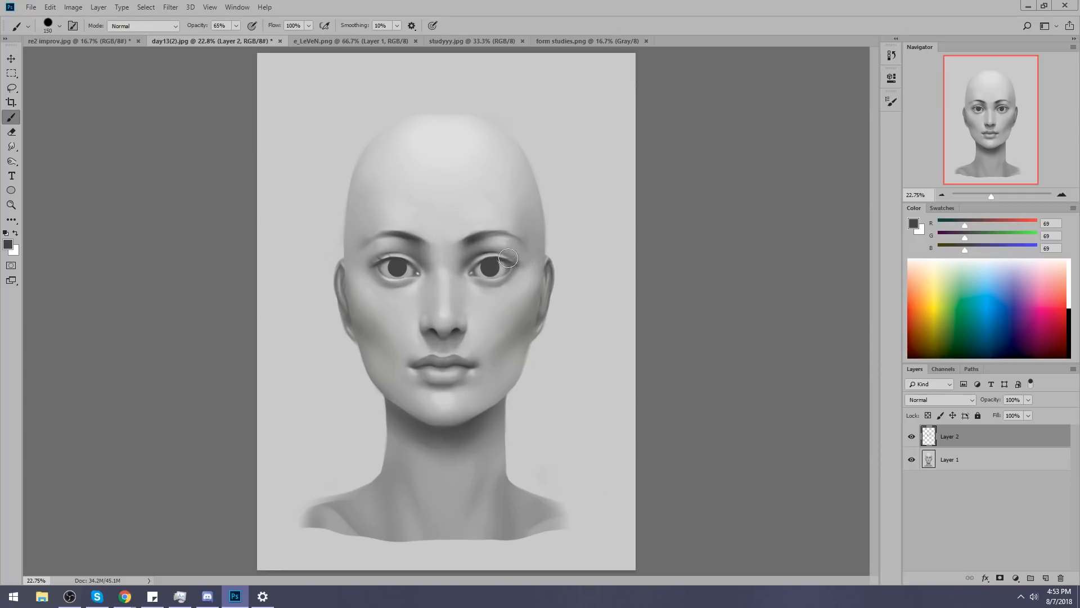
pyautogui.keyDown('alt'); pyautogui.click(494, 264); pyautogui.keyUp('alt')
# Switch to Chrome, search Google Images for "cosplay contacts" and examine the before-and-after contact lens picture.
pyautogui.hotkey('alt', 'Tab')
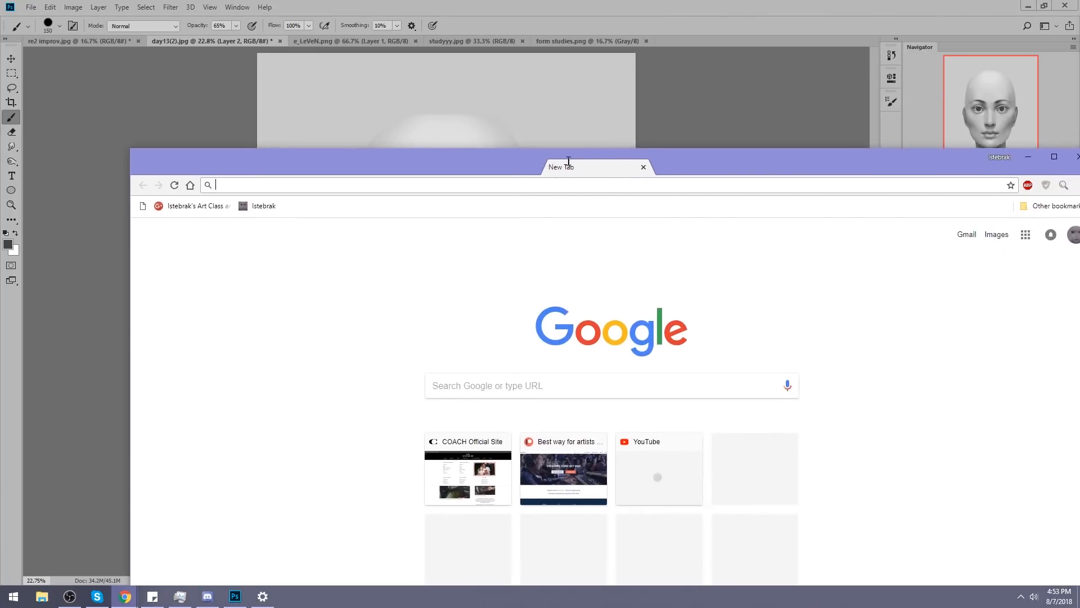
pyautogui.write('cosplay contacts')
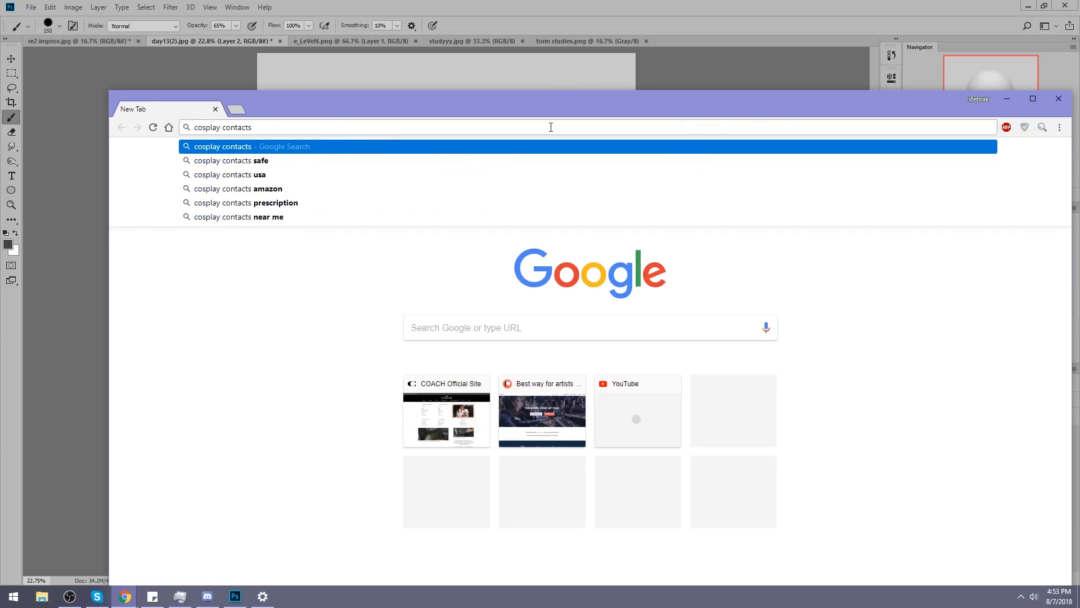
pyautogui.press('Return')
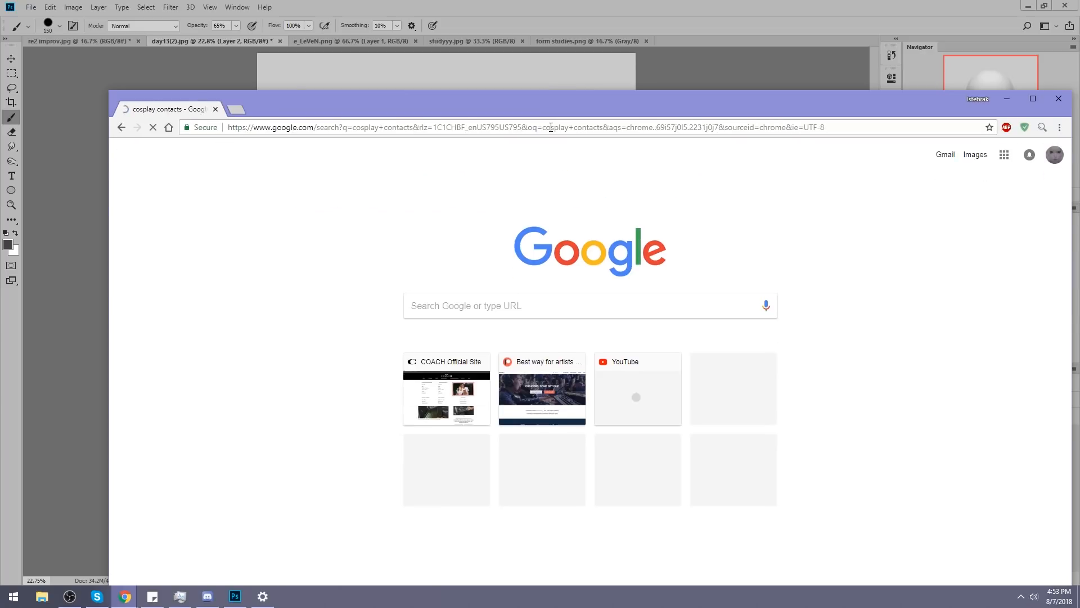
pyautogui.click(291, 196)
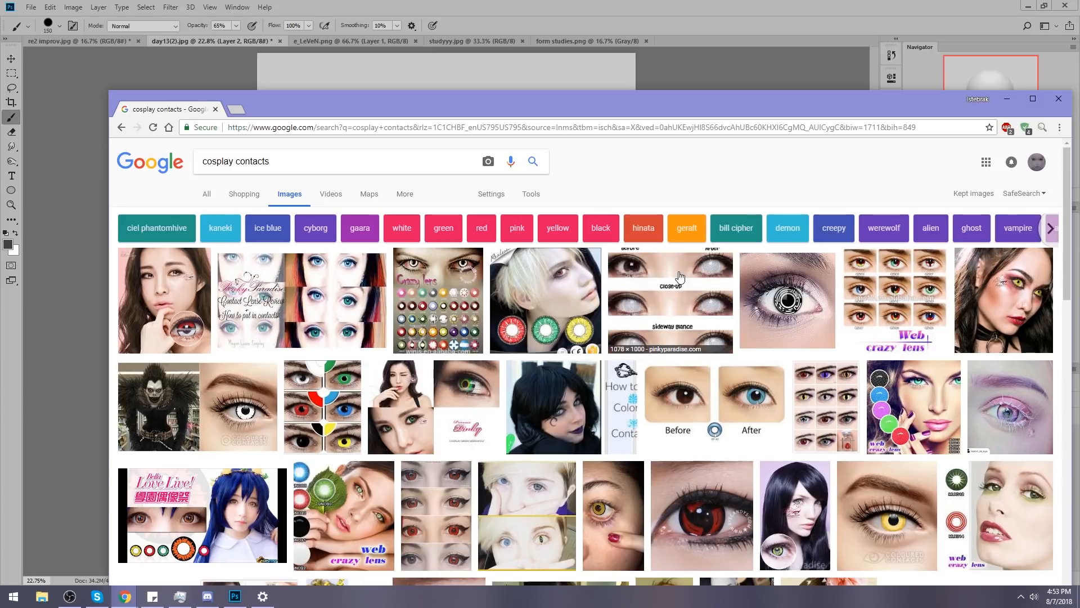
pyautogui.click(670, 411)
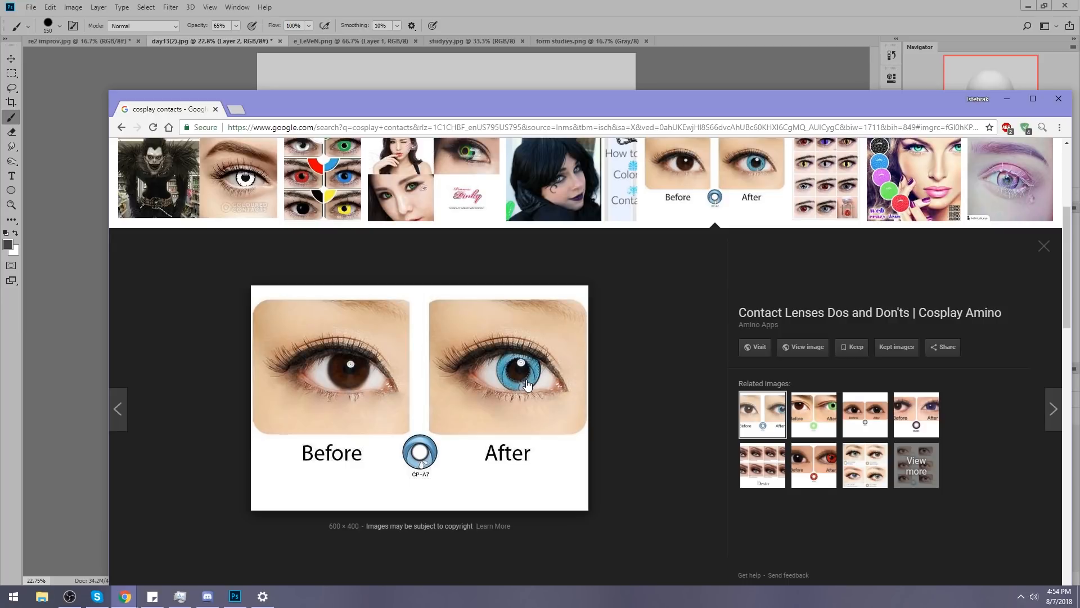
# Search Google Images for "green eyes" and examine the hazel green eyes and Guy Counseling close-ups.
pyautogui.scroll(4, 677, 381)
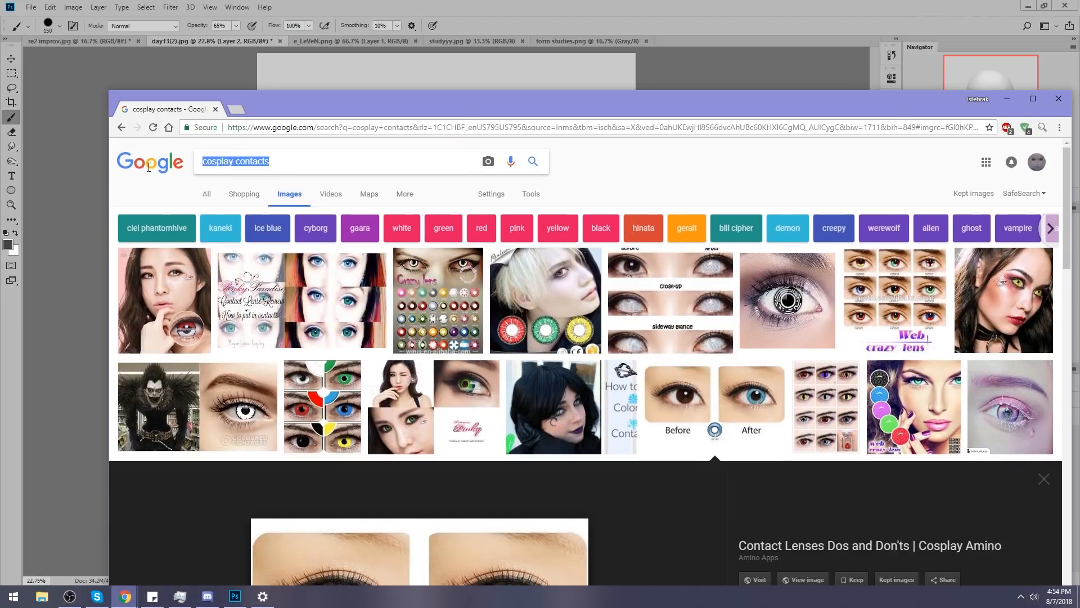
pyautogui.write('green eyes')
pyautogui.press('Return')
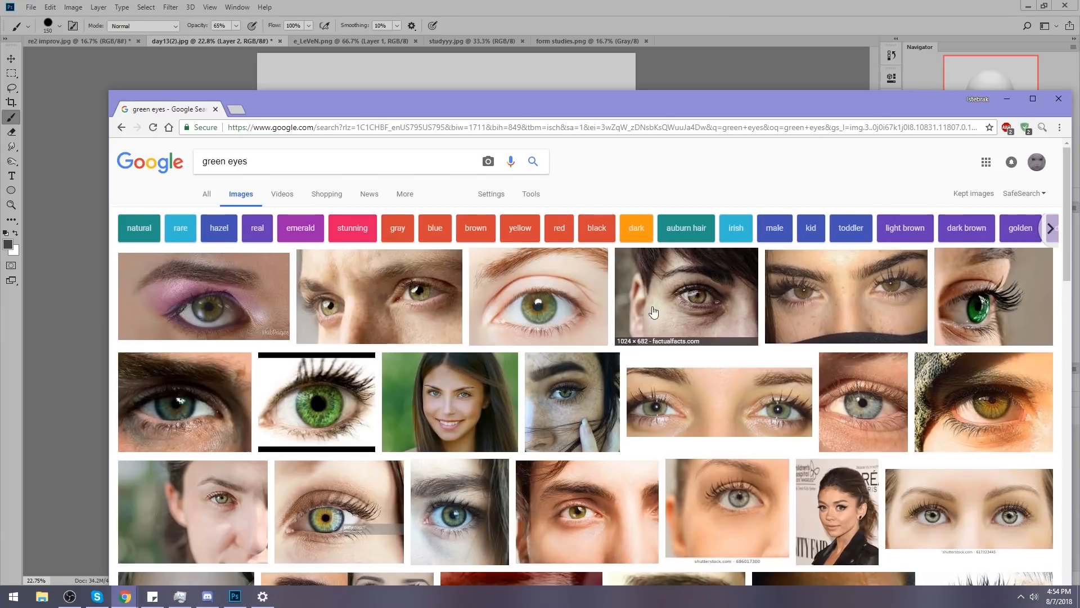
pyautogui.click(785, 306)
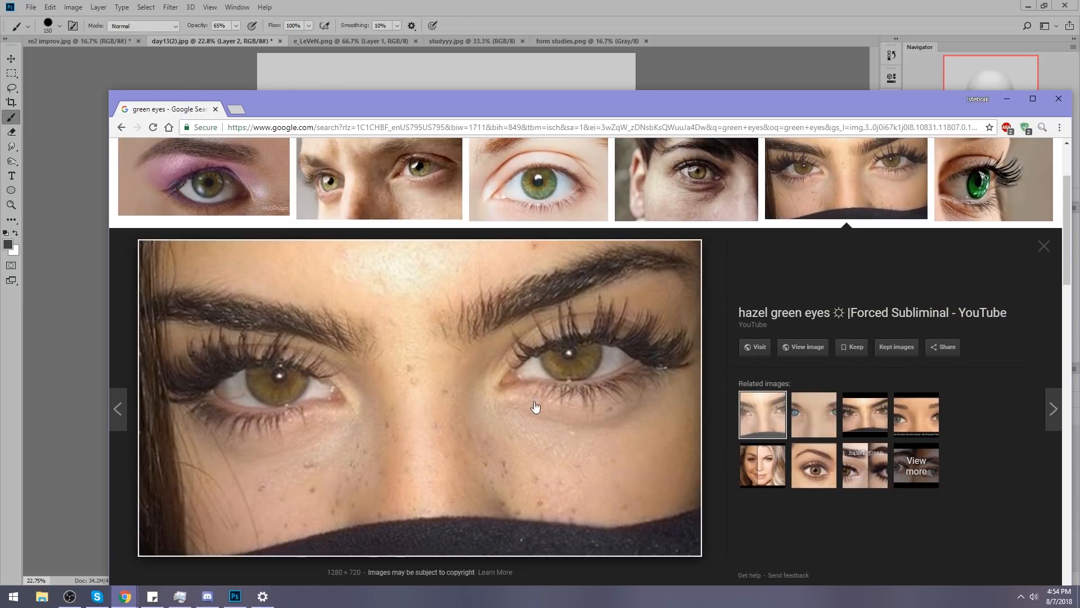
pyautogui.click(385, 185)
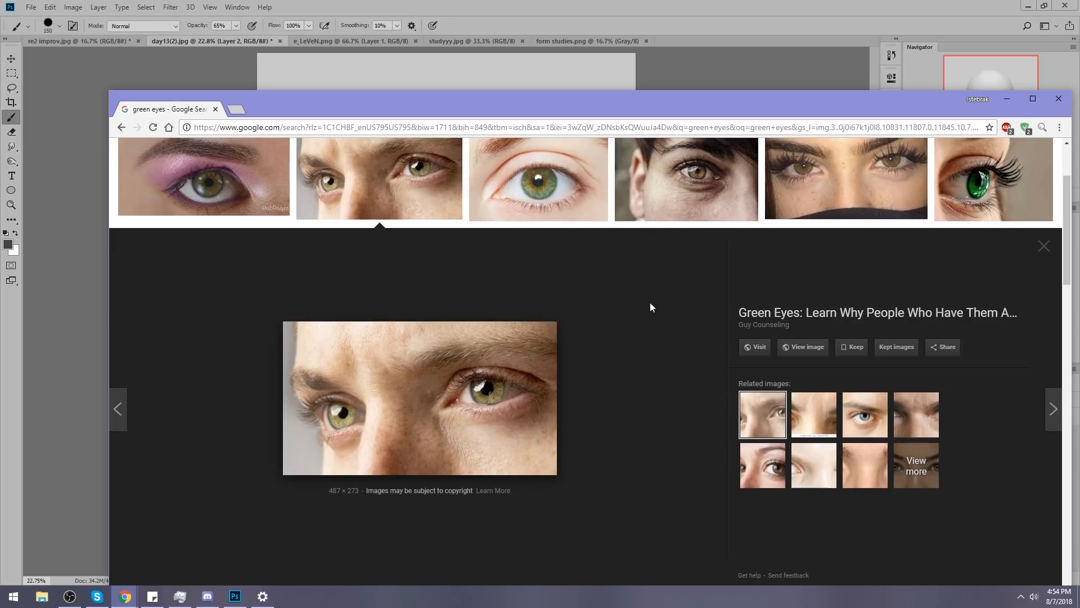
# Examine the irises in the sea green eyes and Apricity Forum close-ups among the results, and close the browser to return to Photoshop.
pyautogui.scroll(-6, 676, 289)
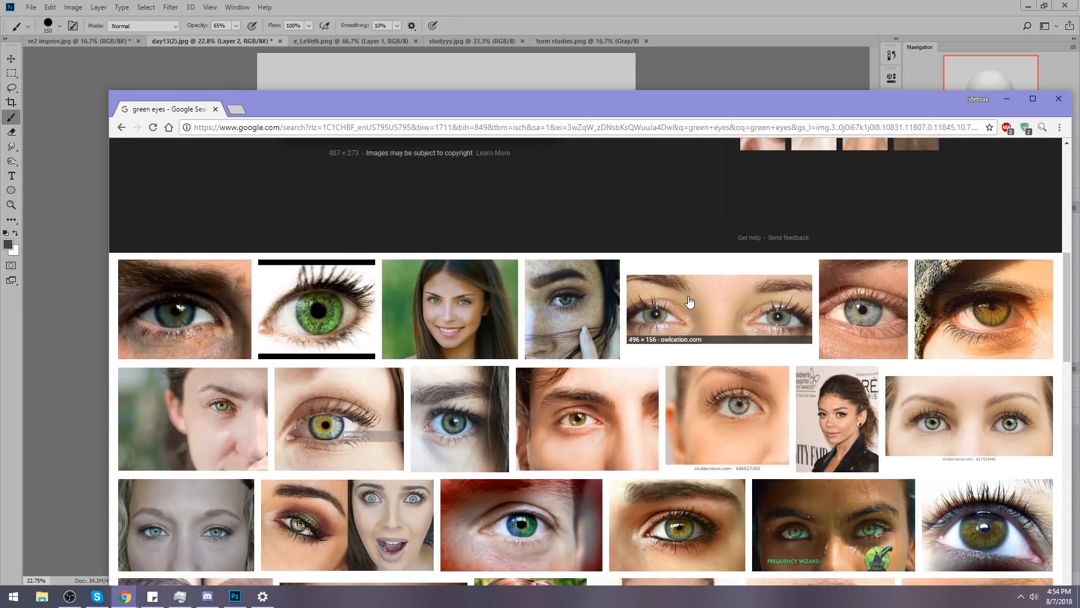
pyautogui.scroll(-1, 690, 303)
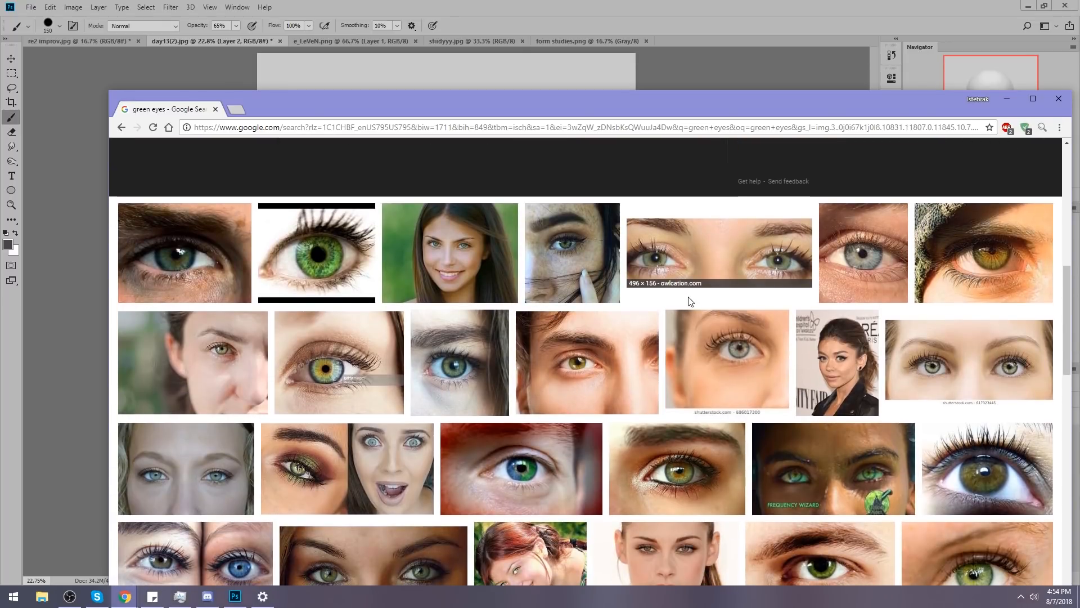
pyautogui.click(839, 448)
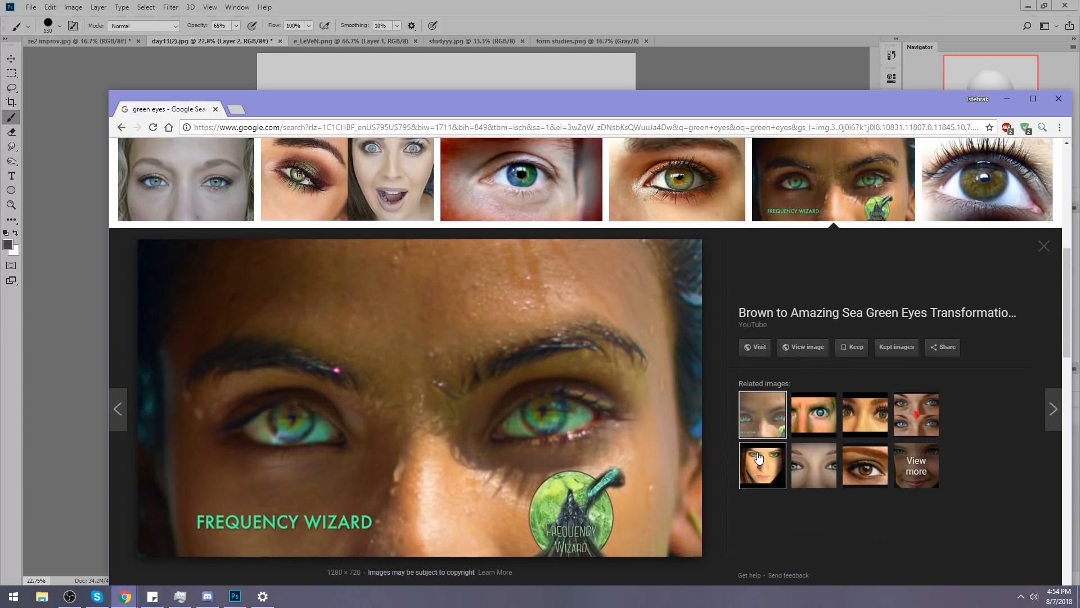
pyautogui.click(223, 174)
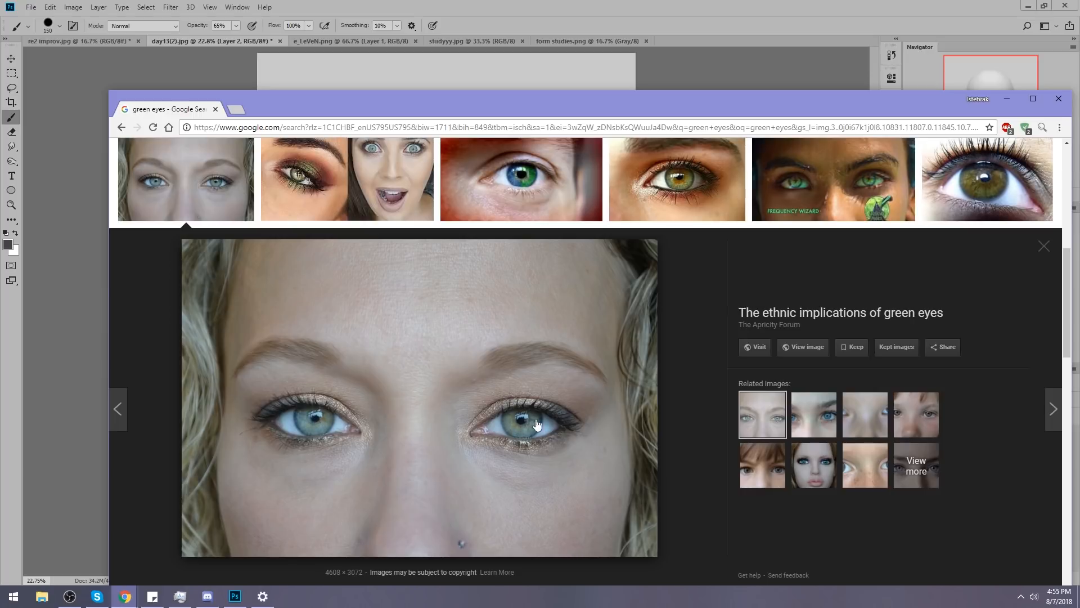
pyautogui.click(213, 109)
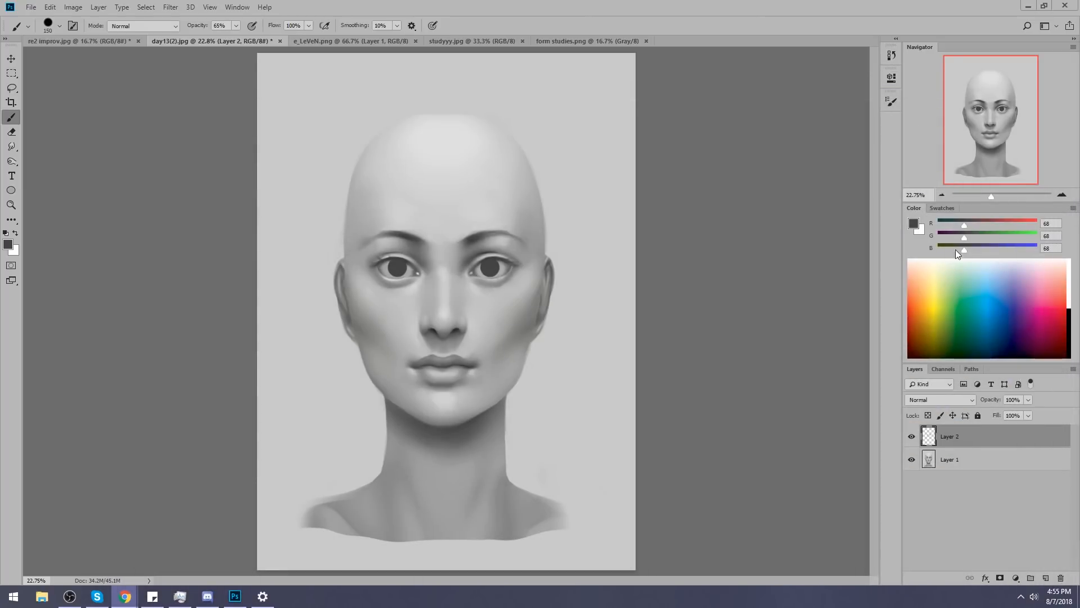
# Flatten the repainted head into a single layer and select the entire canvas for copying.
pyautogui.rightClick(971, 439)
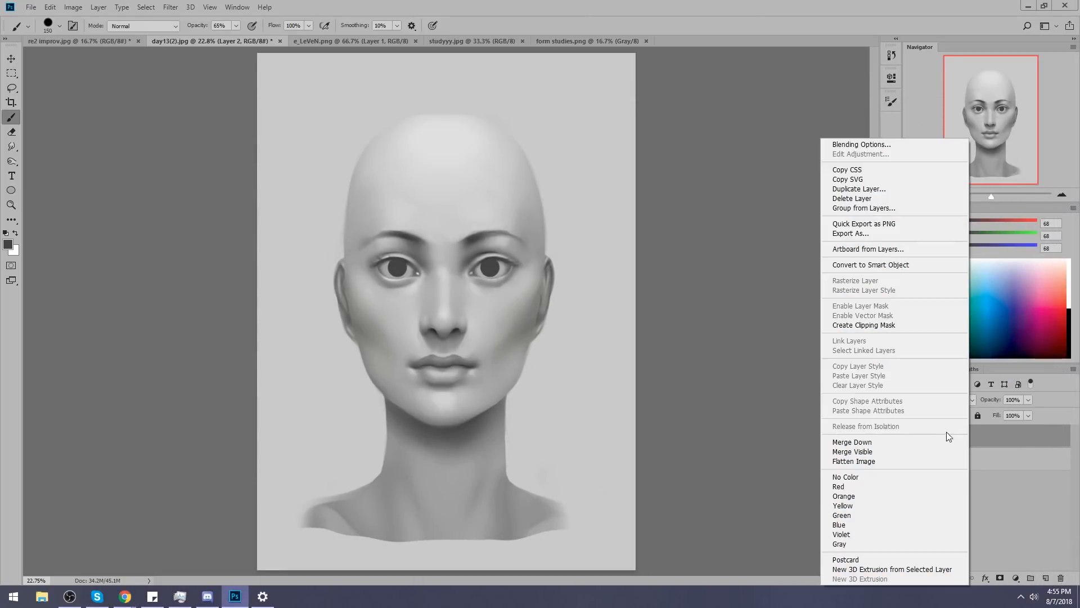
pyautogui.click(888, 461)
pyautogui.hotkey('ctrl', 'a')
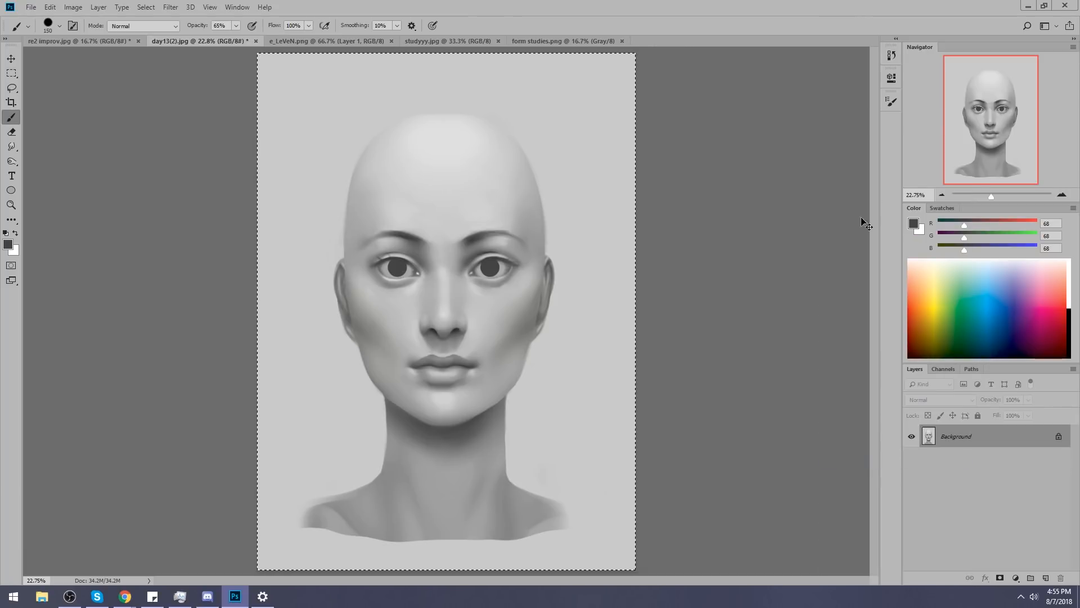
# Return to the history state just after the "Day 13" lettering was painted out, and paste the flattened repaint above the original as a new layer.
pyautogui.click(892, 55)
pyautogui.moveTo(875, 414); pyautogui.dragTo(872, 70)
pyautogui.click(823, 68)
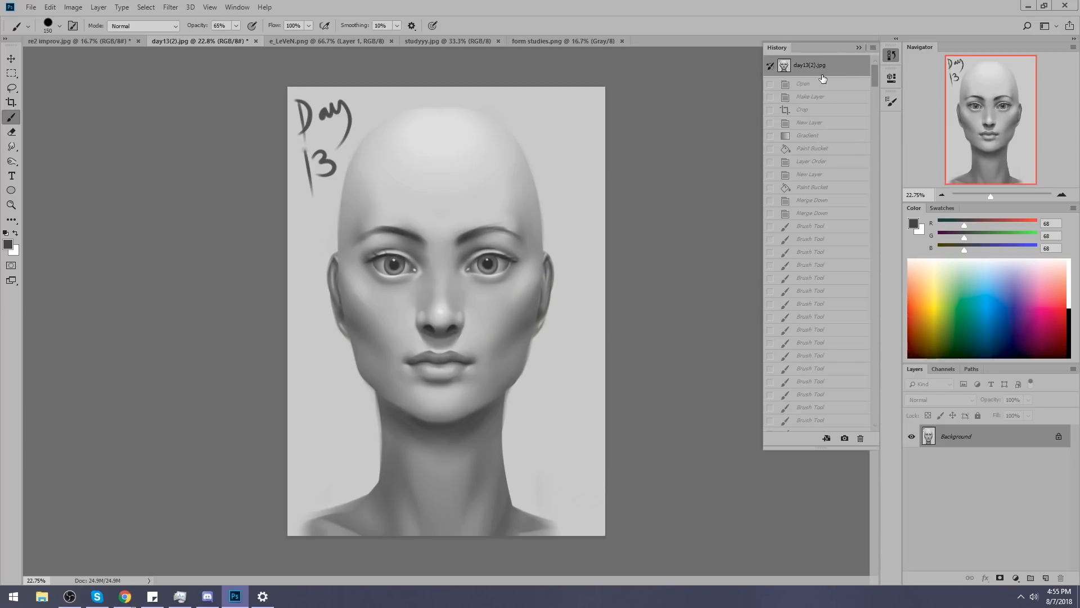
pyautogui.click(825, 137)
pyautogui.click(828, 186)
pyautogui.click(828, 200)
pyautogui.click(828, 213)
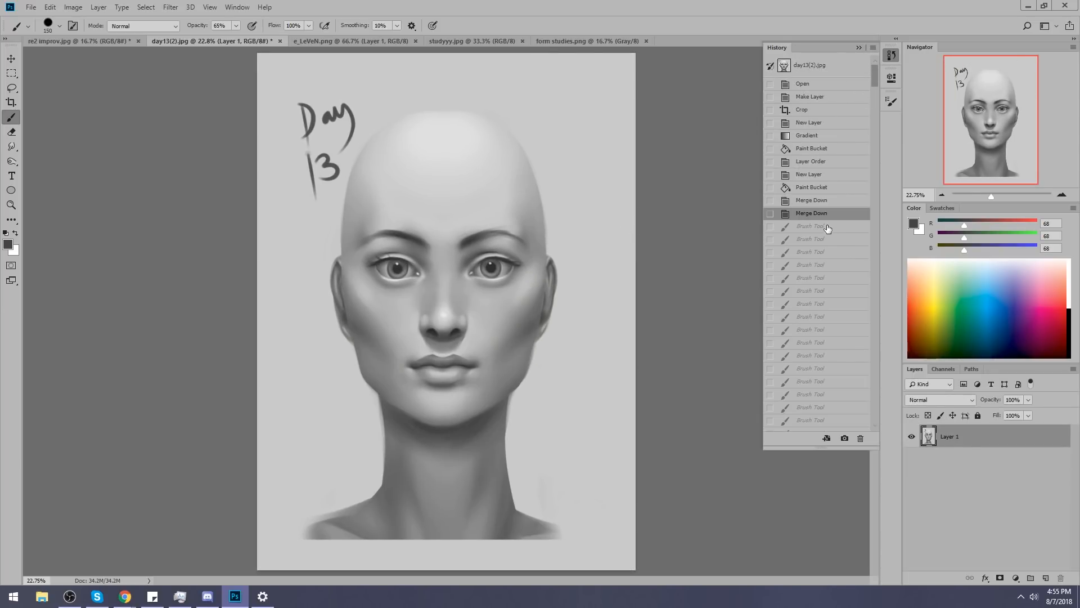
pyautogui.click(828, 226)
pyautogui.click(823, 240)
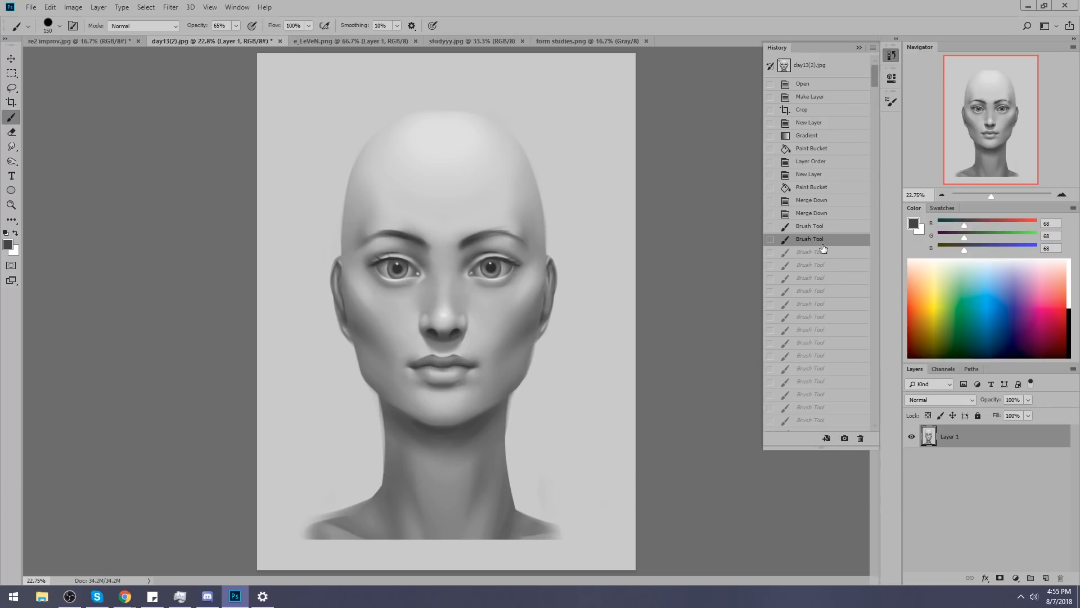
pyautogui.click(823, 253)
pyautogui.click(859, 47)
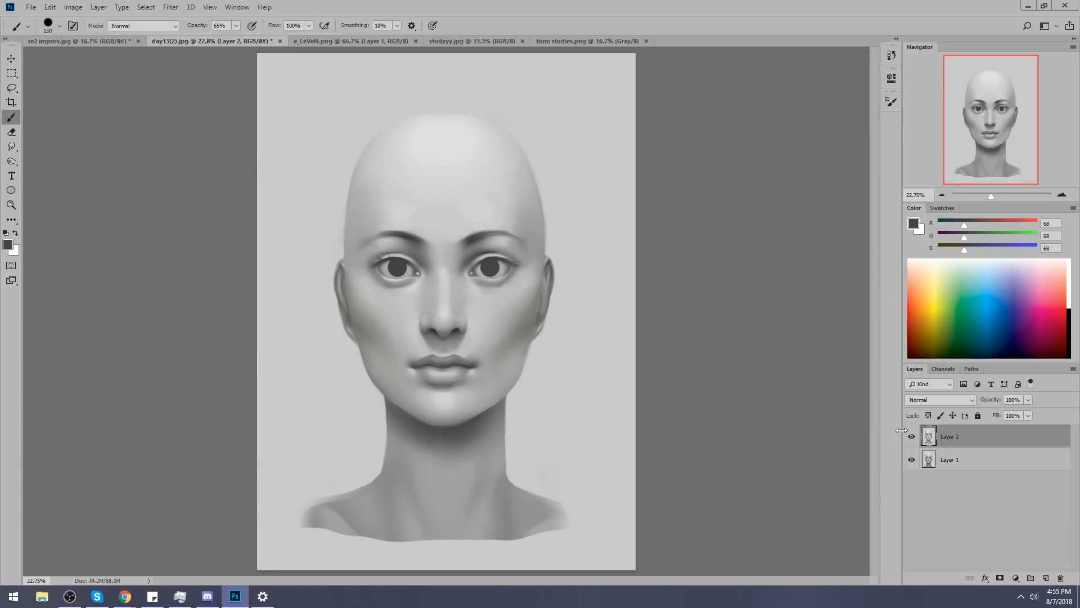
# Toggle the visibility of Layer 2 to compare the original head with the repainted version.
pyautogui.click(912, 437)
pyautogui.click(912, 439)
pyautogui.click(912, 439)
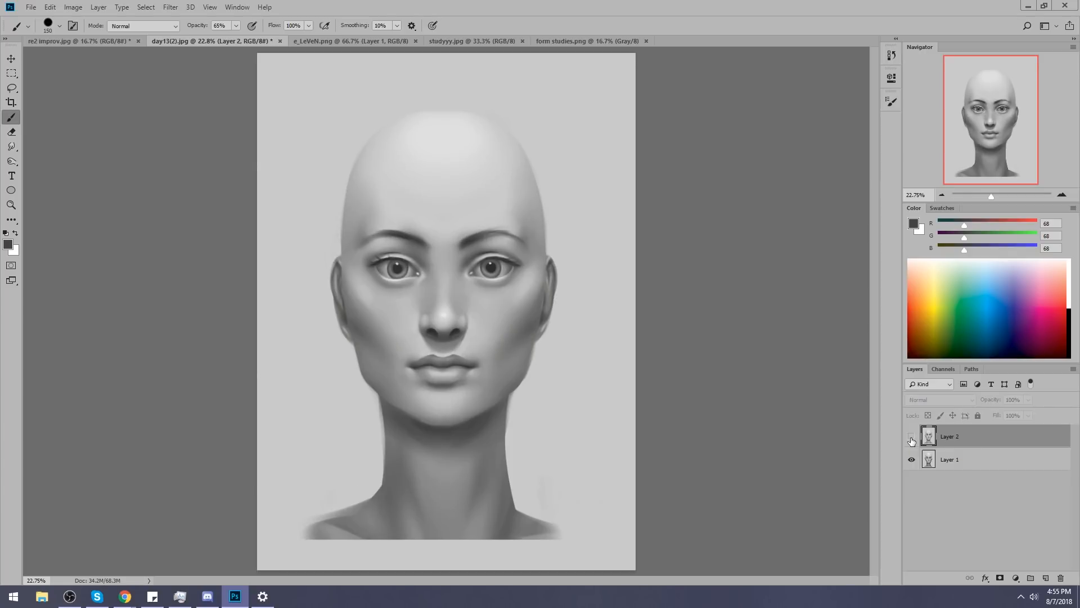
pyautogui.hotkey('ctrl', '-')
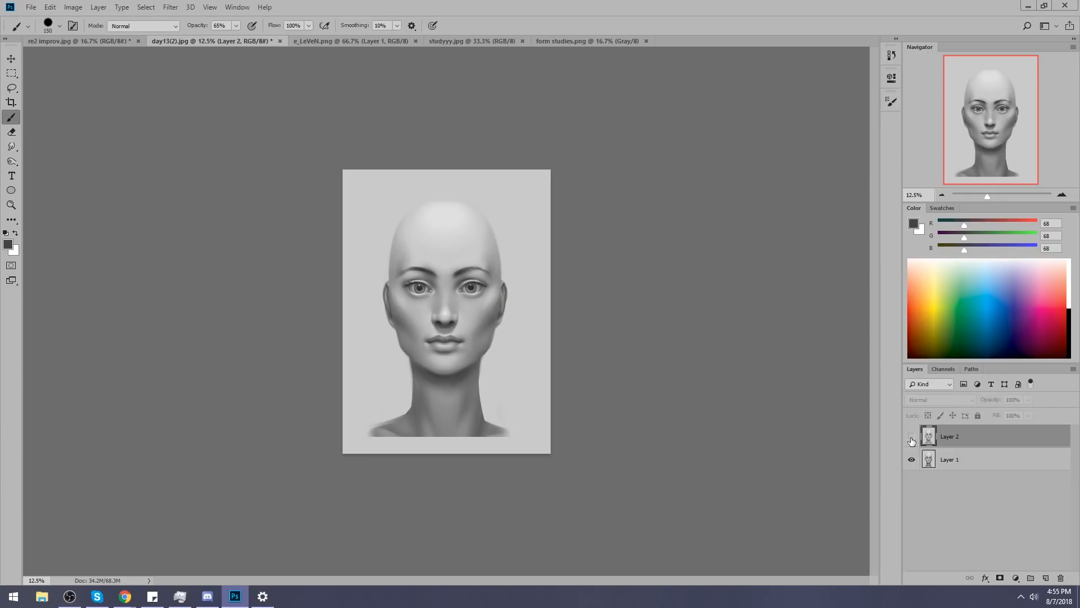
pyautogui.click(912, 441)
pyautogui.click(912, 441)
pyautogui.click(912, 442)
pyautogui.click(912, 441)
pyautogui.click(913, 441)
pyautogui.click(912, 441)
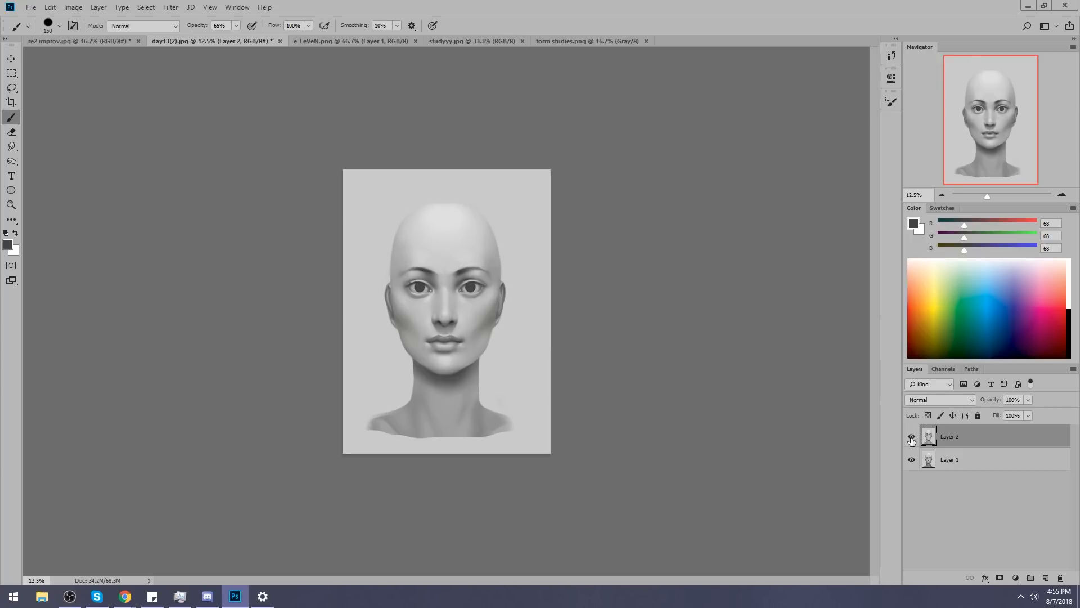
pyautogui.click(913, 441)
pyautogui.click(912, 441)
# Select the background around the head on Layer 2 with the Magic Wand at tolerance 5.
pyautogui.moveTo(15, 86); pyautogui.dragTo(68, 109)
pyautogui.click(397, 200)
pyautogui.click(258, 25)
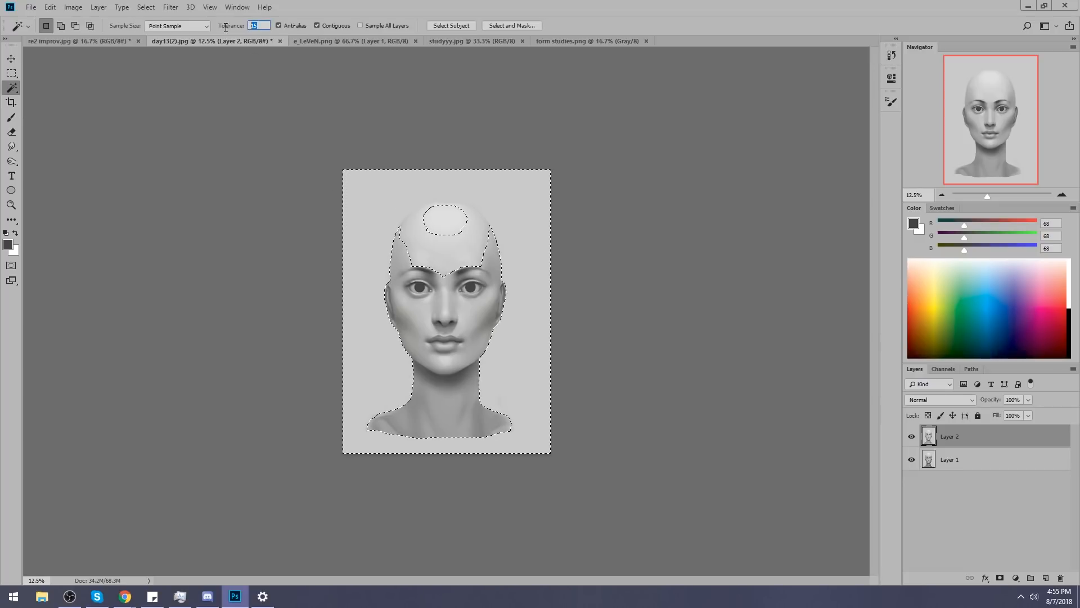
pyautogui.write('5')
pyautogui.click(522, 211)
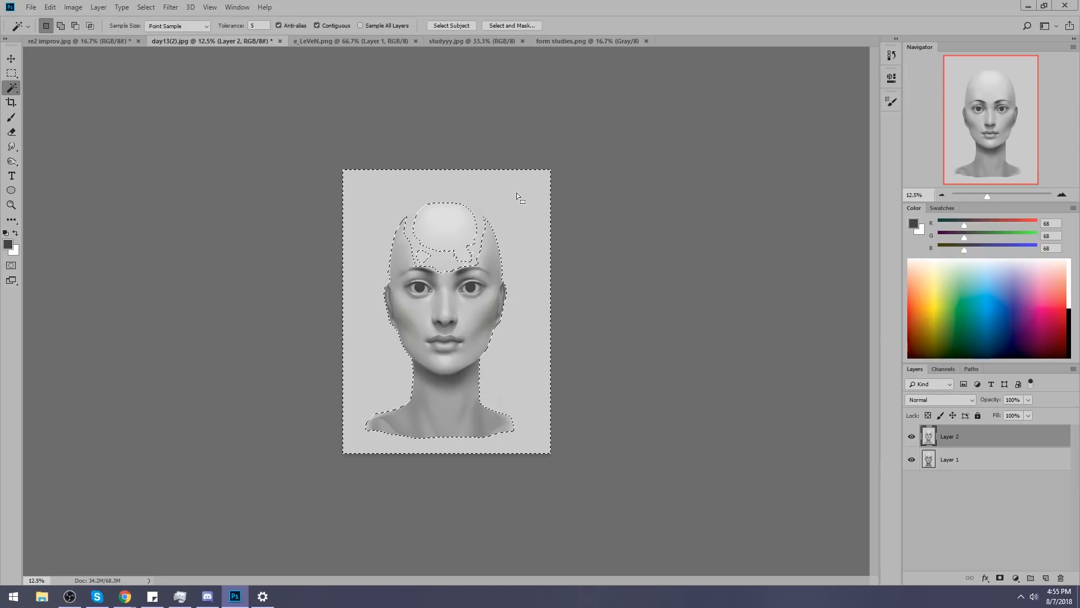
# Subtract the stray forehead and scalp areas from the background selection with the Lasso.
pyautogui.press('l')
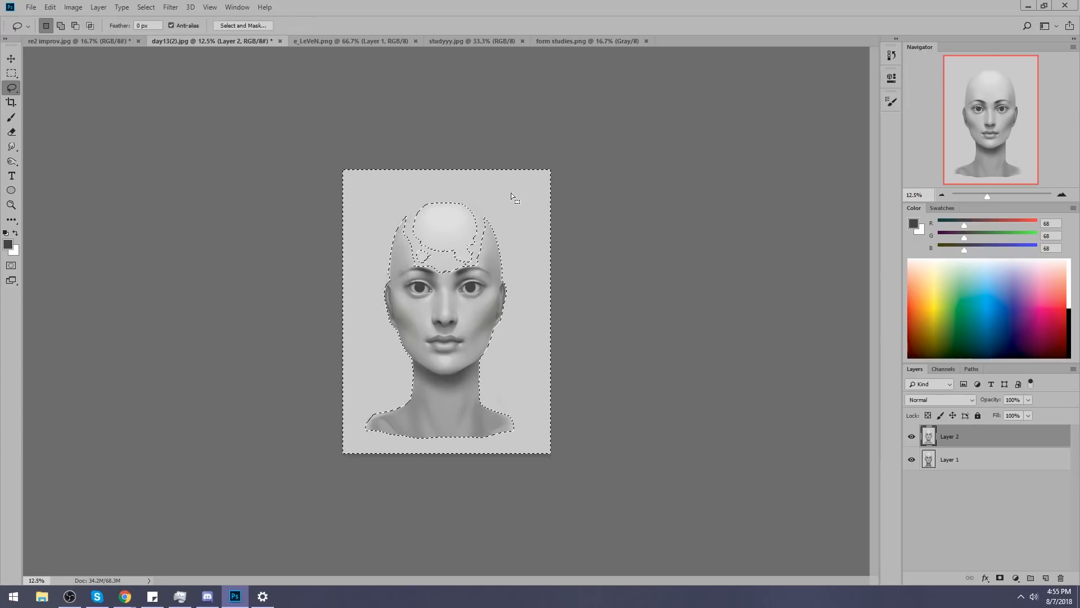
pyautogui.moveTo(460, 203)
pyautogui.mouseDown()
pyautogui.moveTo(489, 241)
pyautogui.moveTo(421, 239)
pyautogui.mouseUp()
pyautogui.hotkey('ctrl', 'alt', 'z')
pyautogui.hotkey('ctrl', 'alt', 'z')
pyautogui.hotkey('ctrl', 'alt', 'z')
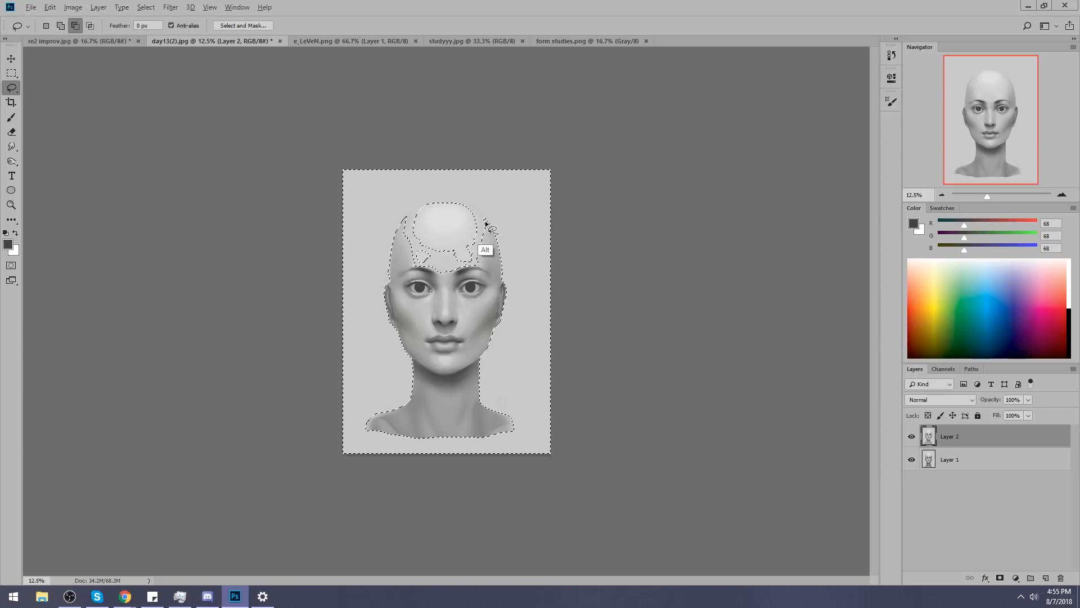
pyautogui.moveTo(476, 211)
pyautogui.mouseDown()
pyautogui.moveTo(421, 256)
pyautogui.moveTo(488, 229)
pyautogui.moveTo(398, 227)
pyautogui.moveTo(421, 202)
pyautogui.mouseUp()
# Lighten the background with a Hue/Saturation adjustment at Lightness +16, and clear the selection.
pyautogui.hotkey('ctrl', 'd')
pyautogui.hotkey('ctrl', 'u')
pyautogui.moveTo(847, 402); pyautogui.dragTo(856, 402)
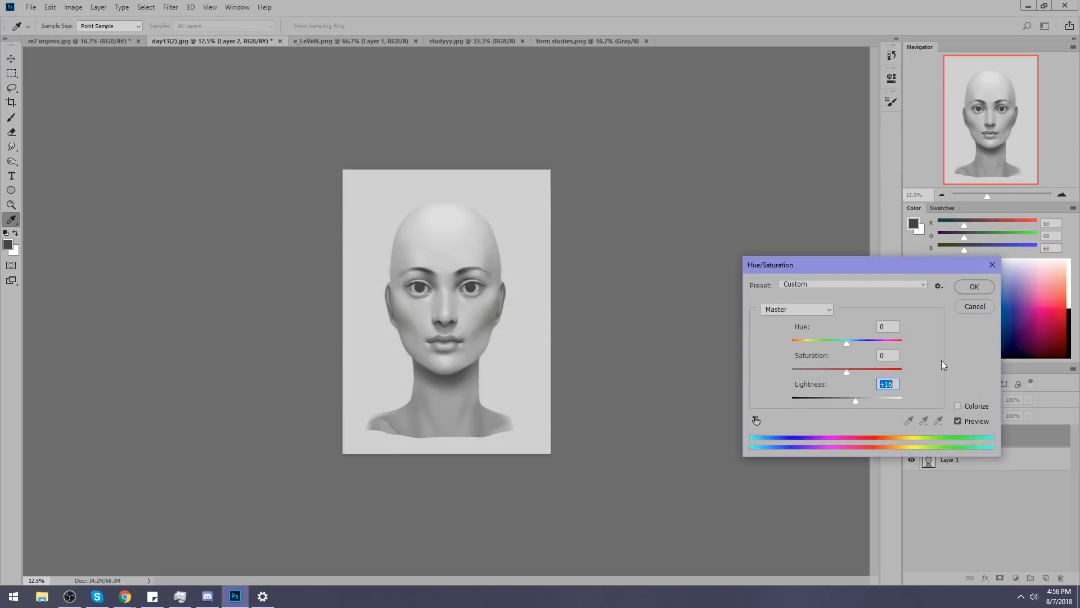
pyautogui.click(975, 287)
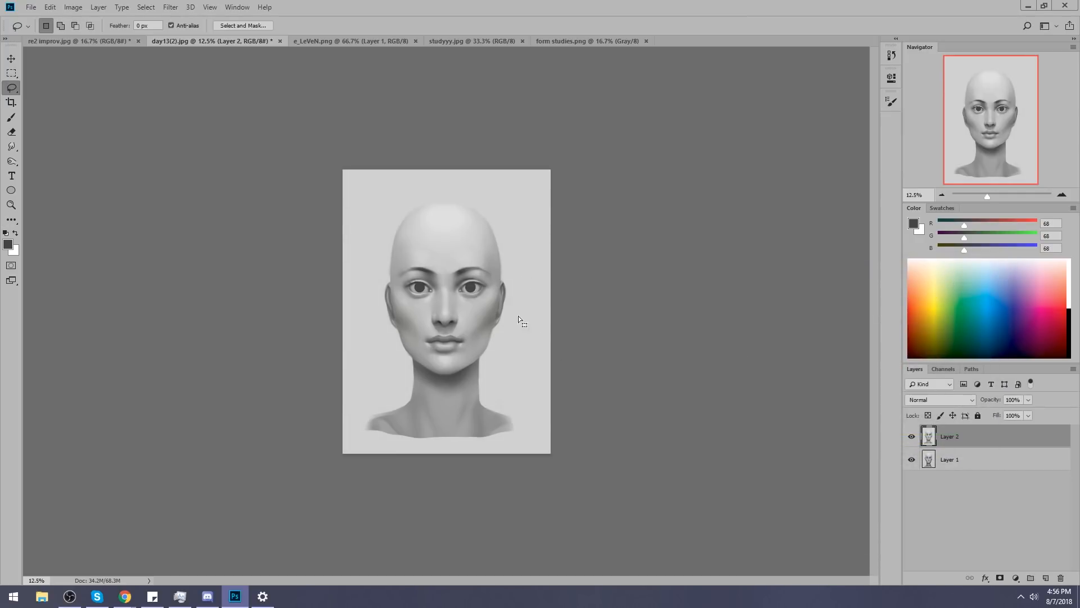
pyautogui.press('m')
pyautogui.rightClick(498, 287)
pyautogui.click(515, 293)
# Toggle Layer 2 off and on to compare the original head with the repaint on its lighter background.
pyautogui.click(912, 438)
pyautogui.click(913, 439)
pyautogui.click(913, 440)
pyautogui.click(912, 439)
pyautogui.click(914, 439)
pyautogui.click(915, 439)
pyautogui.click(912, 438)
pyautogui.hotkey('ctrl', '+')
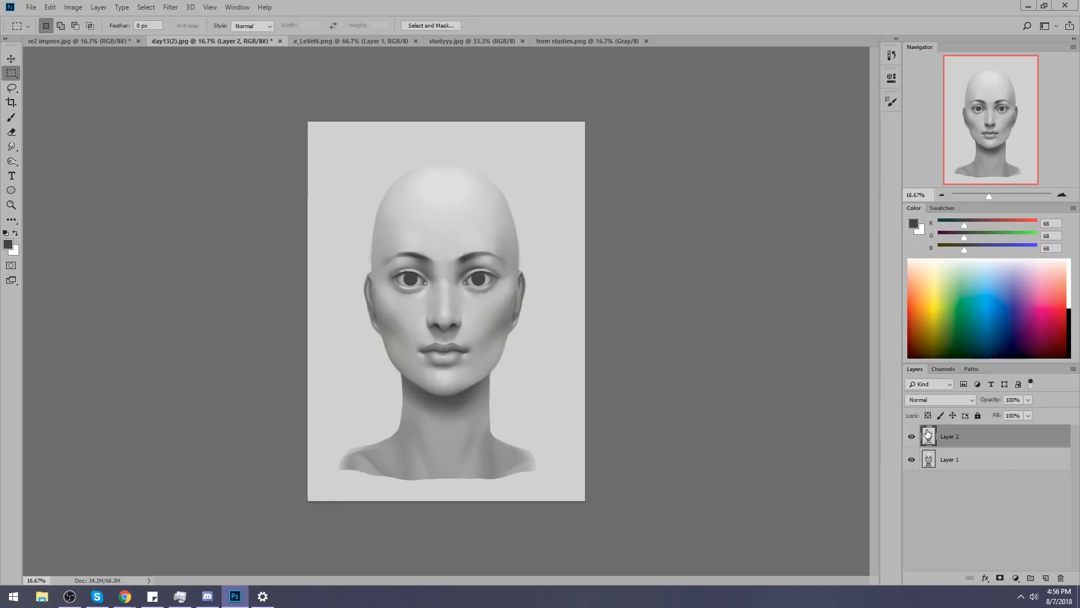
pyautogui.click(913, 439)
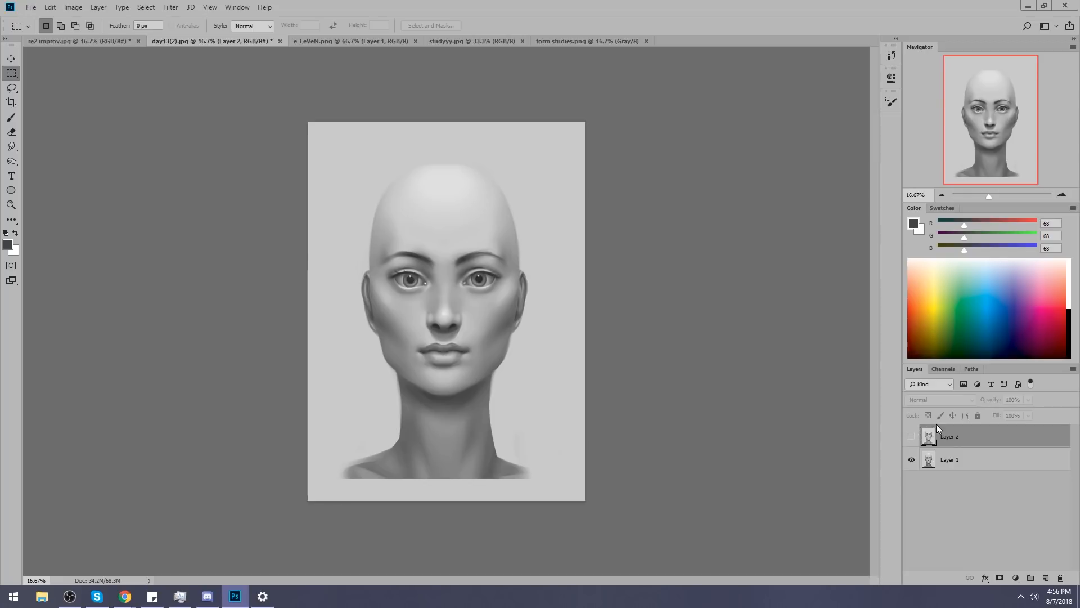
pyautogui.click(912, 437)
pyautogui.click(912, 439)
pyautogui.click(912, 439)
pyautogui.click(912, 442)
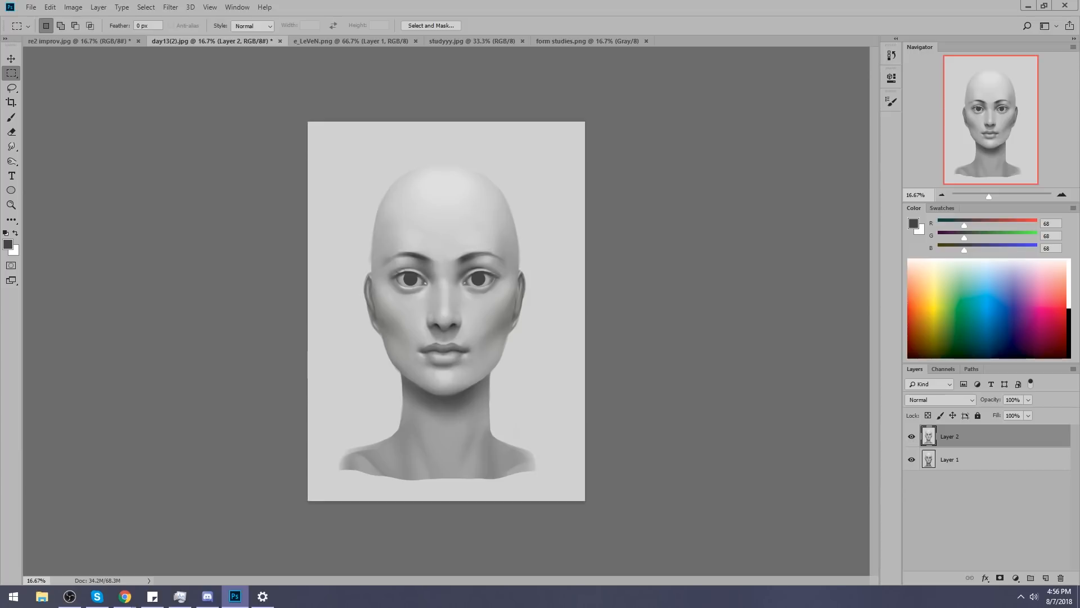
# Bring up the open Windows Settings window and close it.
pyautogui.click(263, 597)
pyautogui.click(919, 36)
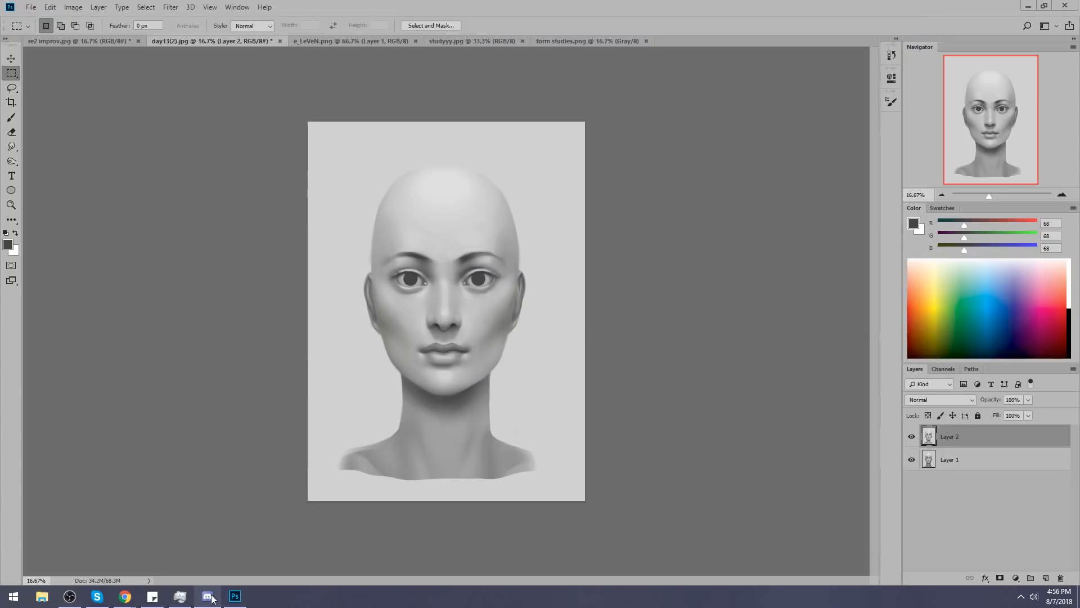
pyautogui.moveTo(131, 592)
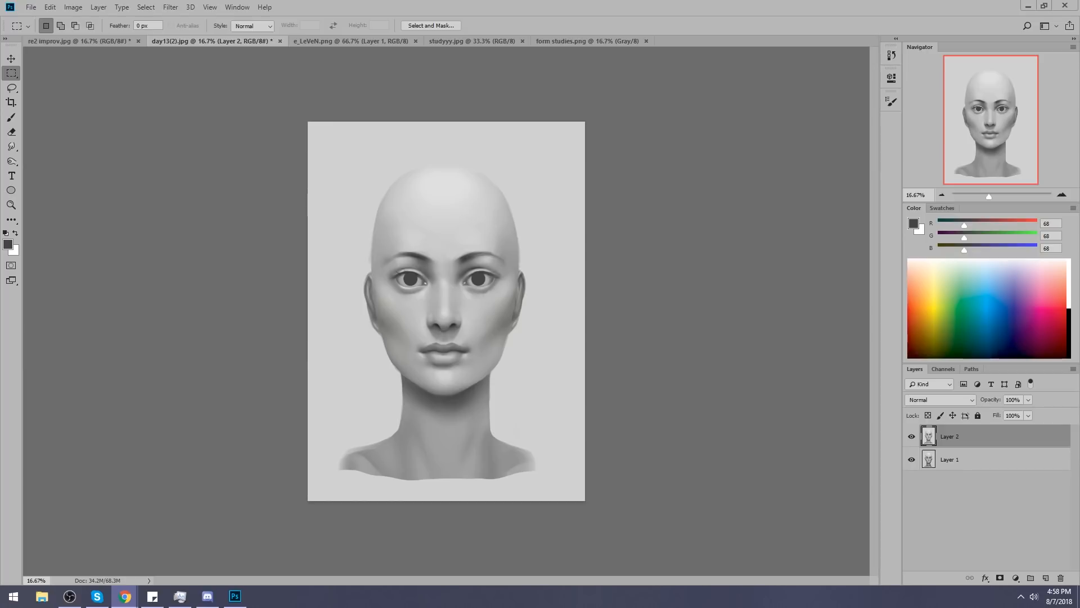
# Toggle Layer 2's visibility repeatedly to compare the original head with the repaint.
pyautogui.click(911, 436)
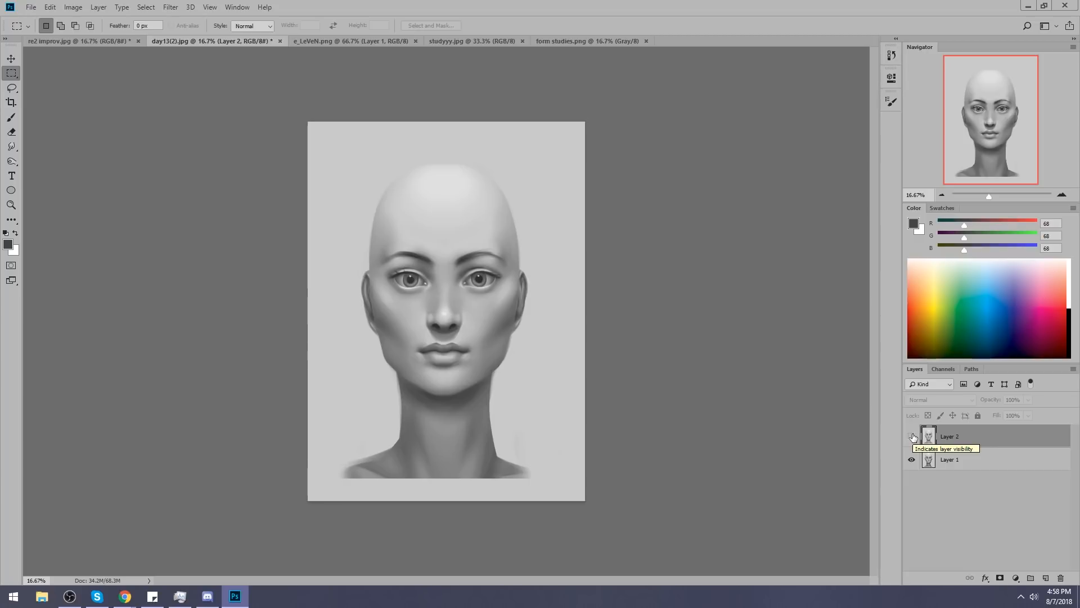
pyautogui.click(912, 437)
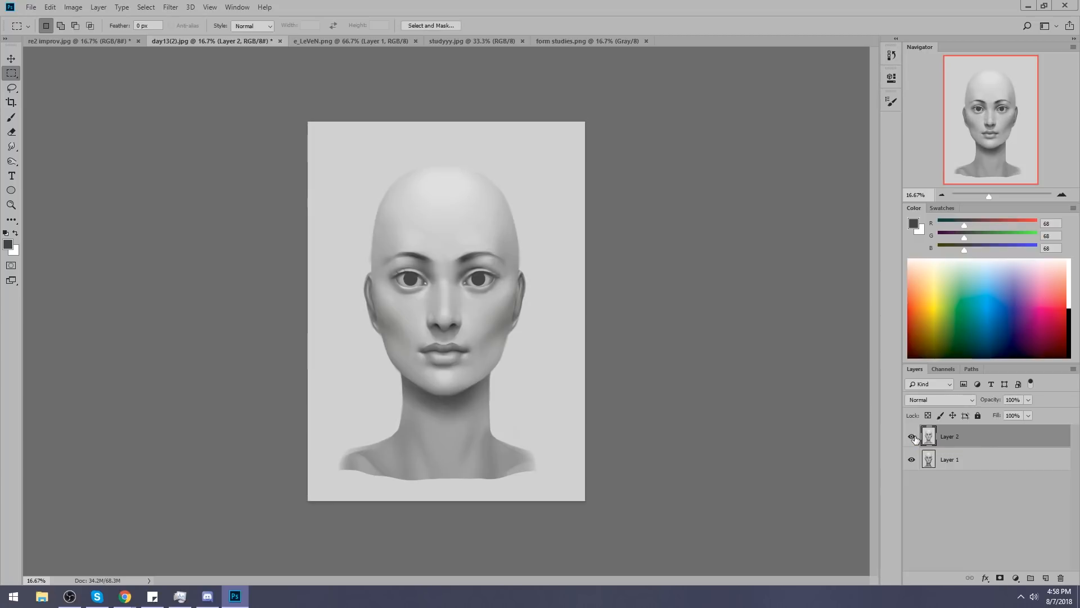
pyautogui.click(912, 437)
pyautogui.click(912, 436)
pyautogui.click(912, 437)
pyautogui.click(912, 437)
# Set up a soft round brush in Darken mode at 17% opacity.
pyautogui.press('b')
pyautogui.keyDown('alt'); pyautogui.click(413, 287); pyautogui.keyUp('alt')
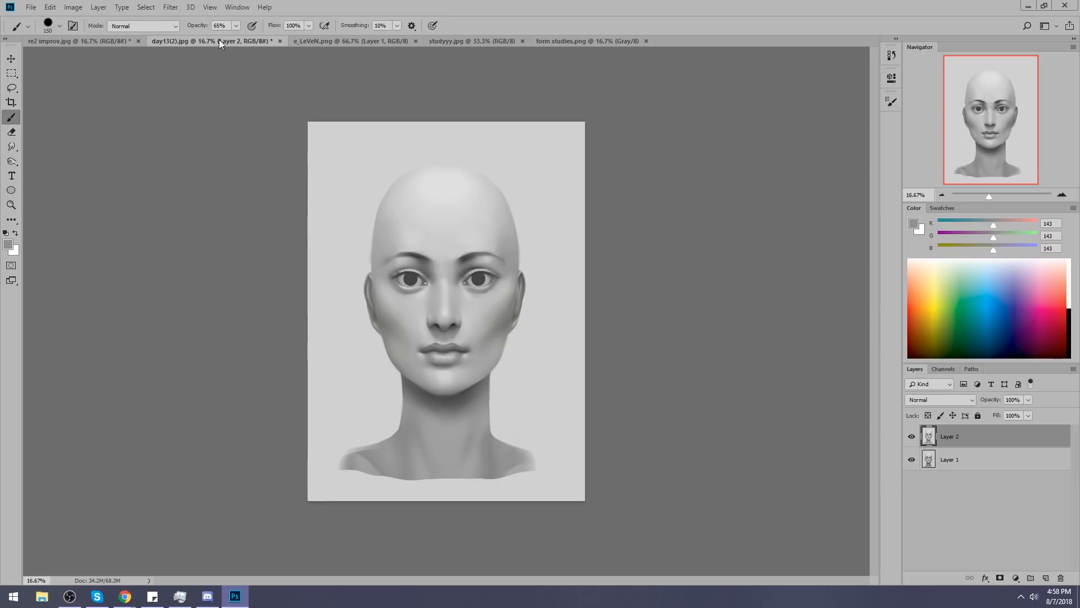
pyautogui.click(144, 26)
pyautogui.click(135, 79)
pyautogui.press(']')
pyautogui.press(']')
# Enlarge the brush to 600 px and sample the light gray (222) from the top of the forehead.
pyautogui.press(']')
pyautogui.press(']')
pyautogui.press(']')
pyautogui.moveTo(235, 37); pyautogui.dragTo(211, 38)
pyautogui.rightClick(394, 209)
pyautogui.click(491, 384)
pyautogui.click(765, 341)
pyautogui.keyDown('alt'); pyautogui.click(412, 293); pyautogui.keyUp('alt')
pyautogui.press(']')
pyautogui.press(']')
pyautogui.press(']')
pyautogui.press(']')
pyautogui.press(']')
pyautogui.press(']')
pyautogui.press(']')
pyautogui.press(']')
pyautogui.press(']')
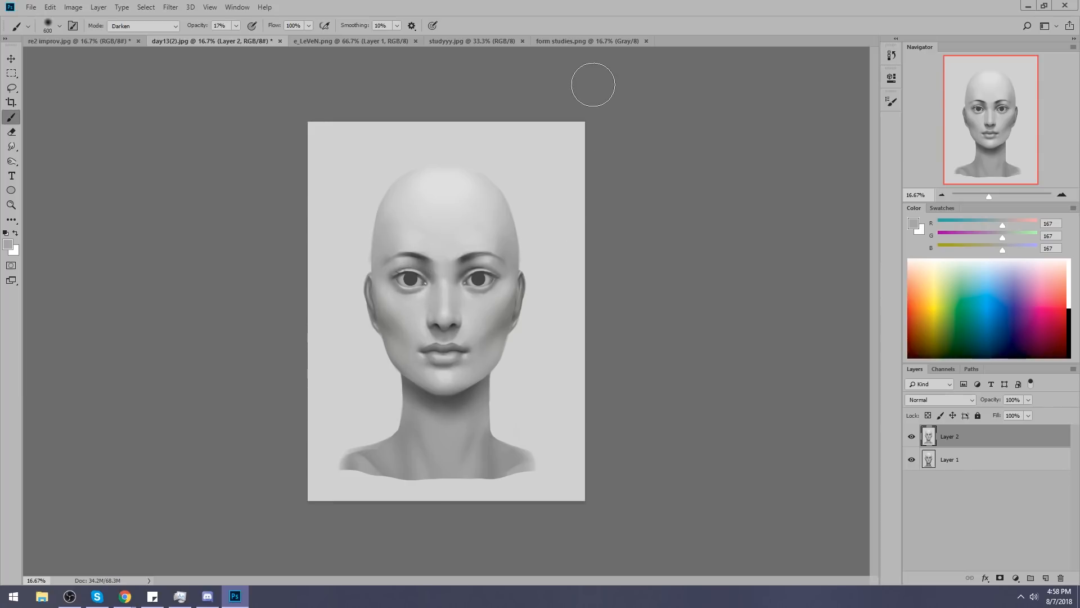
pyautogui.keyDown('alt'); pyautogui.click(453, 174); pyautogui.keyUp('alt')
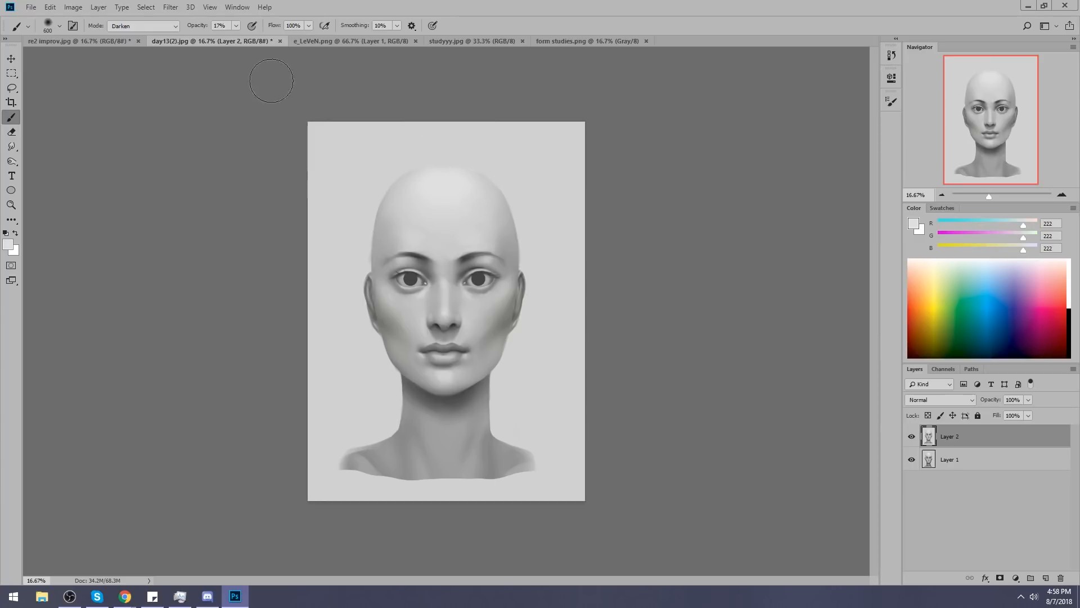
# Set the brush to Normal mode at 26% opacity, and switch to the Smudge tool.
pyautogui.click(168, 29)
pyautogui.click(155, 38)
pyautogui.click(236, 26)
pyautogui.click(241, 37)
pyautogui.click(444, 298)
pyautogui.click(12, 146)
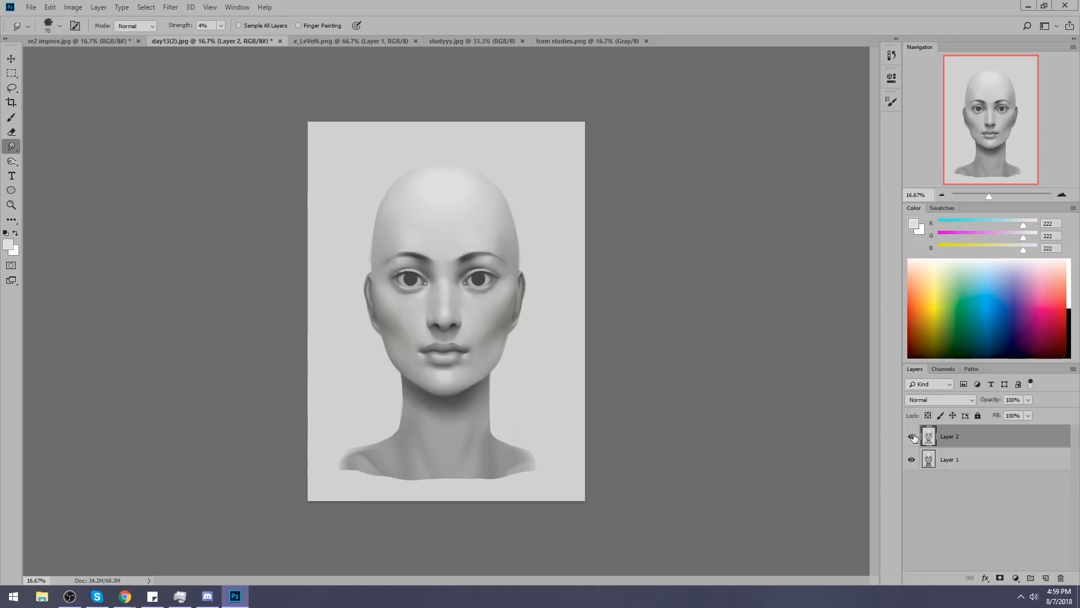
# Switch Layer 2 off and on to examine how the repaint's proportions and values differ from the original.
pyautogui.click(912, 437)
pyautogui.click(912, 437)
pyautogui.click(911, 437)
pyautogui.click(914, 438)
pyautogui.click(914, 438)
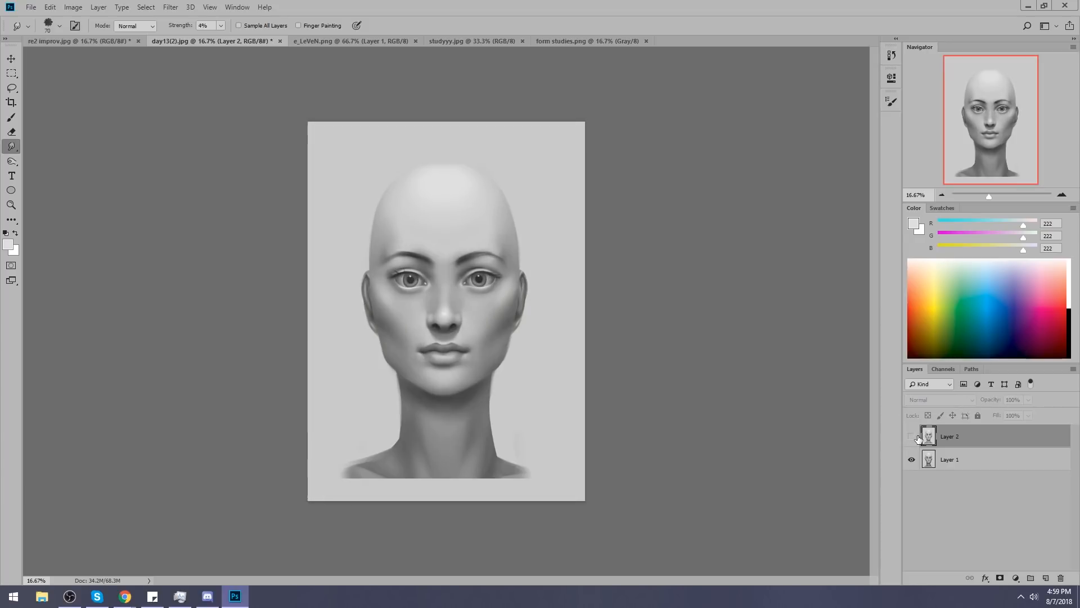
pyautogui.click(914, 437)
pyautogui.click(914, 437)
pyautogui.click(911, 438)
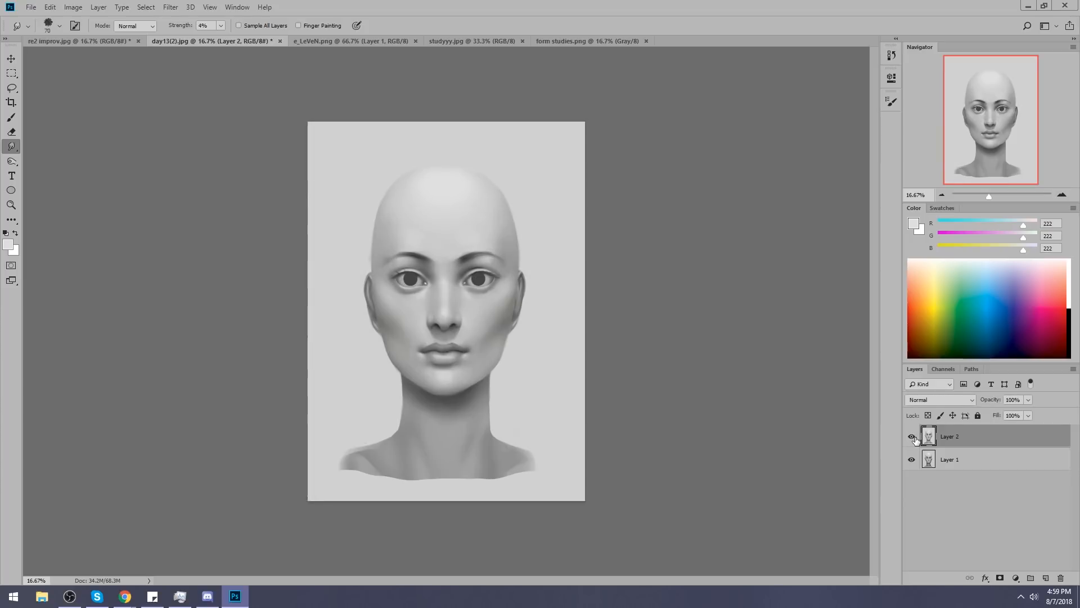
pyautogui.click(912, 437)
pyautogui.click(910, 438)
pyautogui.click(911, 438)
pyautogui.click(912, 438)
pyautogui.click(912, 439)
pyautogui.click(912, 438)
pyautogui.click(911, 438)
# Try dabbing sampled light gray onto the forehead with the brush at 100% opacity, and undo it.
pyautogui.press('b')
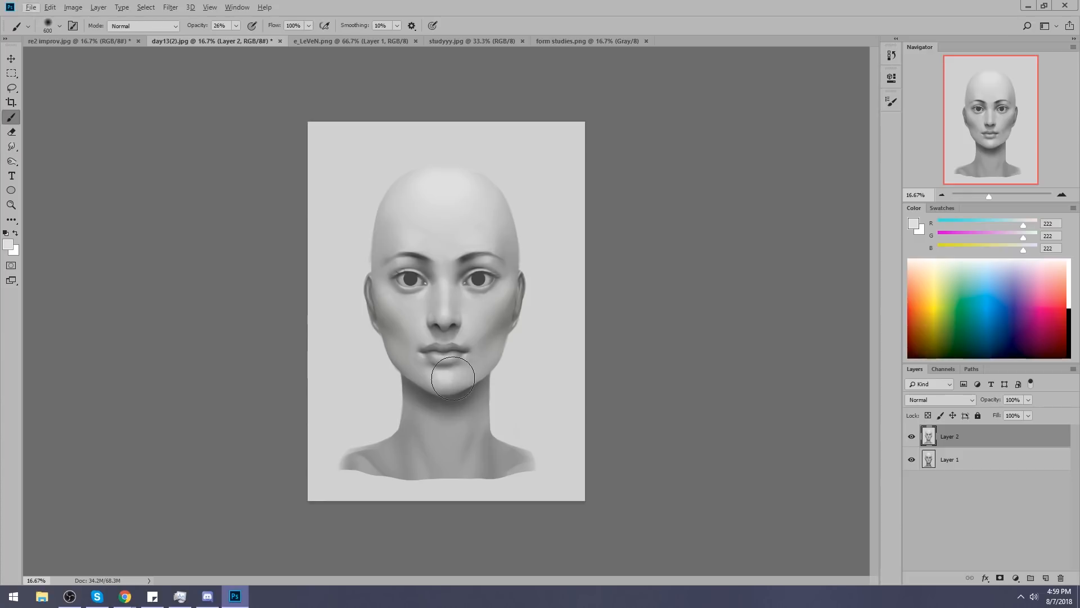
pyautogui.keyDown('alt'); pyautogui.click(450, 374); pyautogui.keyUp('alt')
pyautogui.moveTo(237, 25); pyautogui.dragTo(275, 38)
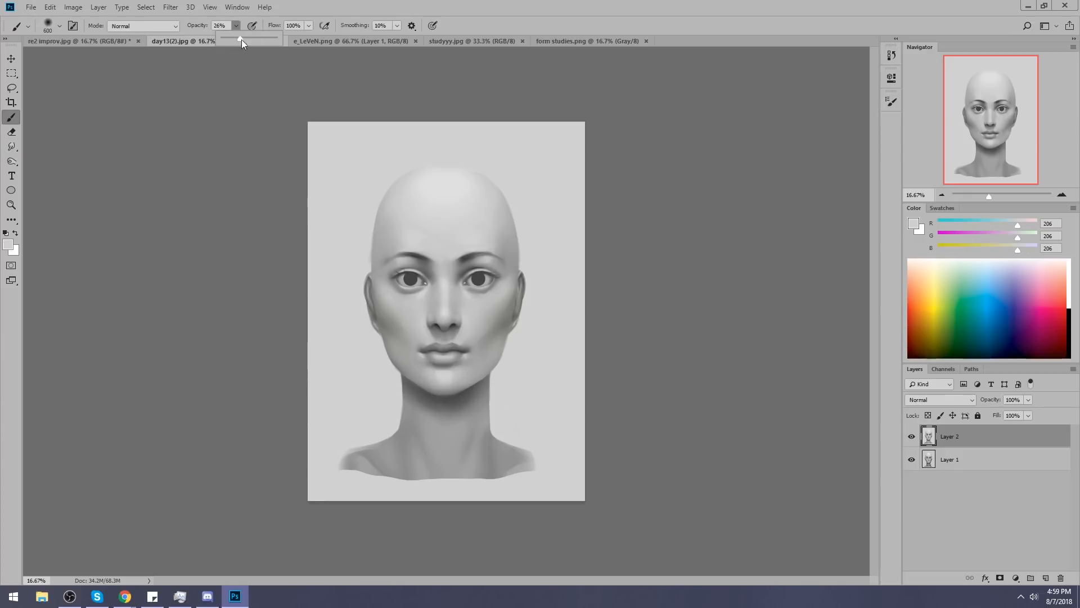
pyautogui.keyDown('alt'); pyautogui.click(444, 399); pyautogui.keyUp('alt')
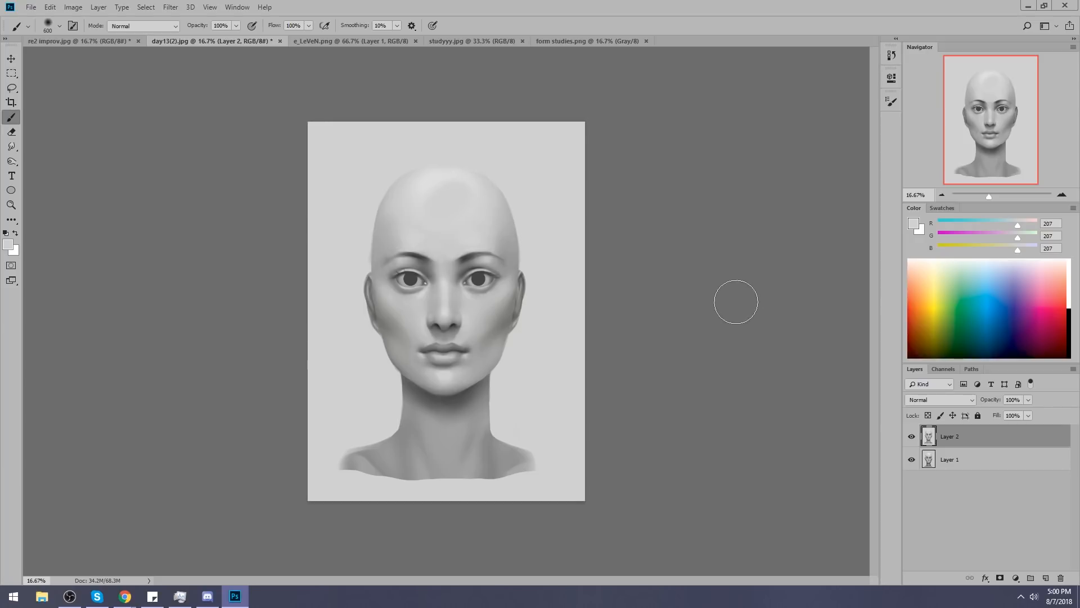
pyautogui.hotkey('ctrl', 'alt', 'z')
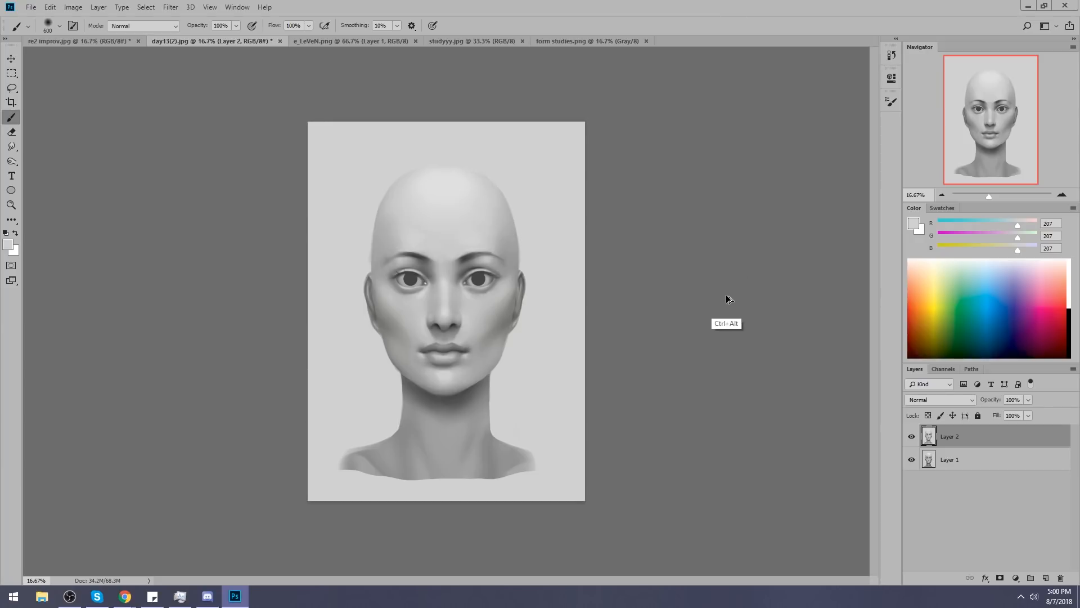
# Hide and show Layer 2 to check the repaint against the original head again.
pyautogui.click(912, 437)
pyautogui.click(912, 437)
pyautogui.click(912, 437)
pyautogui.click(913, 437)
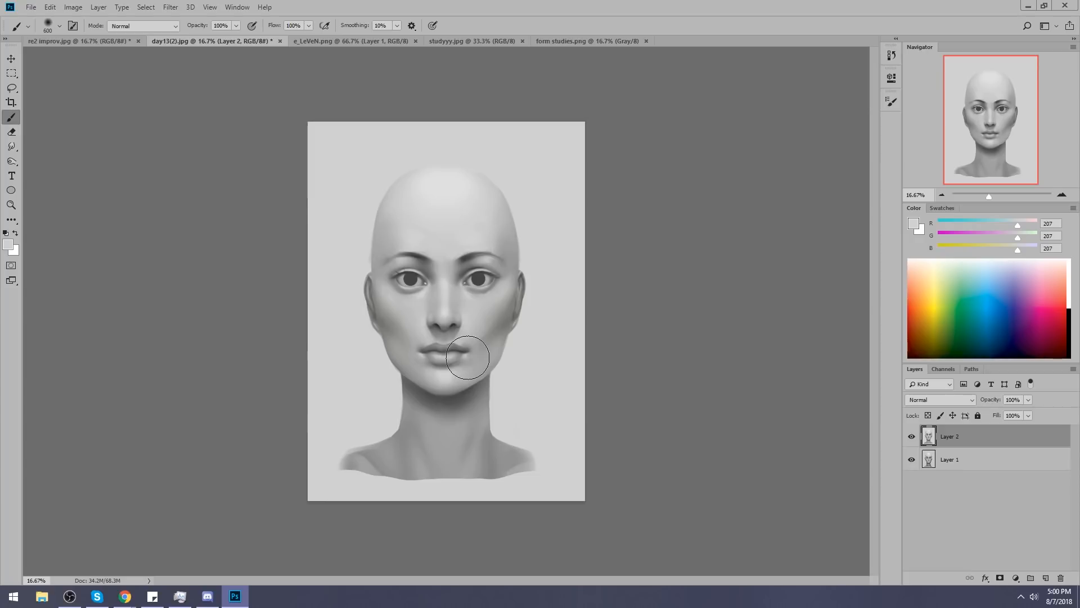
pyautogui.click(911, 436)
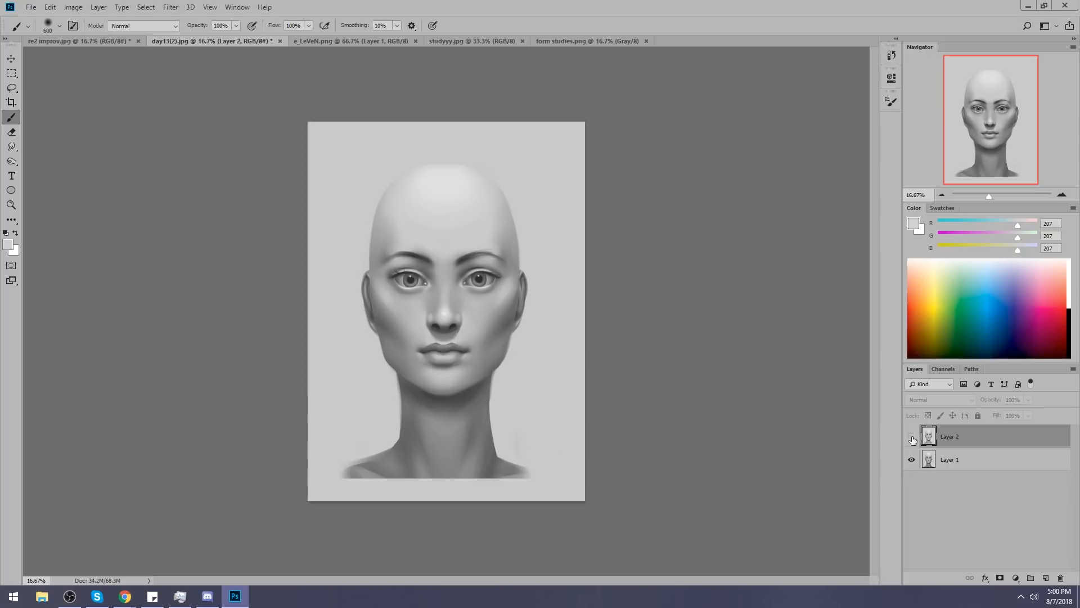
pyautogui.click(913, 438)
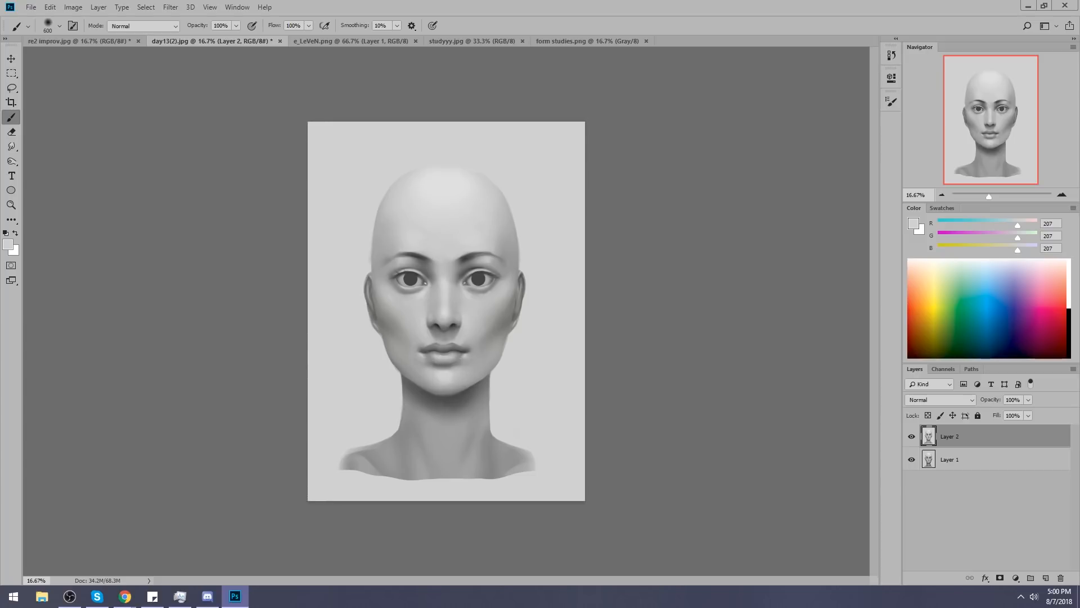
# Undo and redo the last change to the head to compare its two positions.
pyautogui.hotkey('alt', 'Tab')
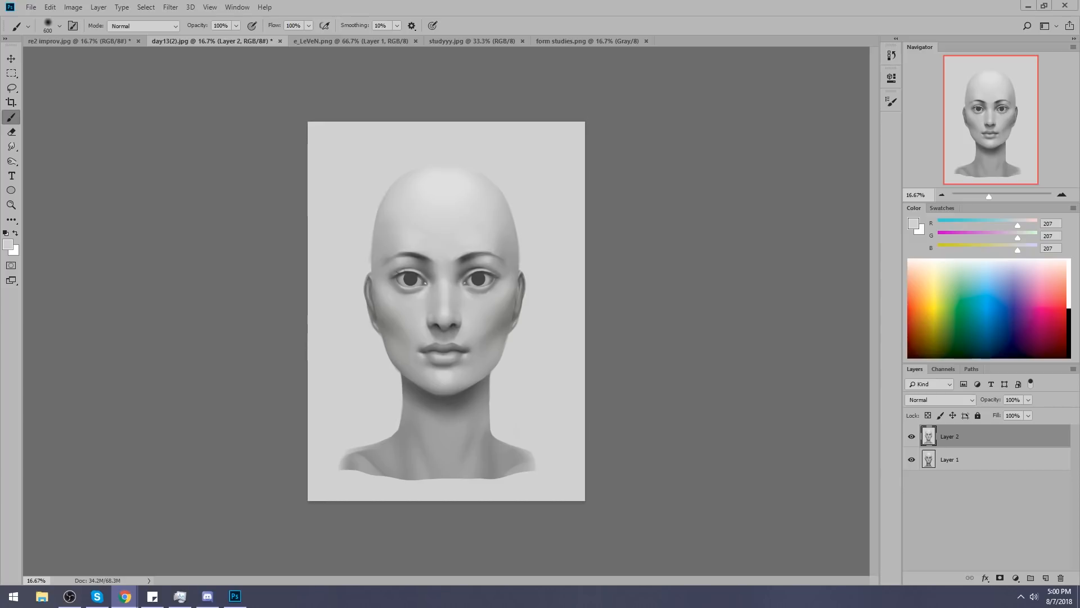
pyautogui.hotkey('ctrl', 'z')
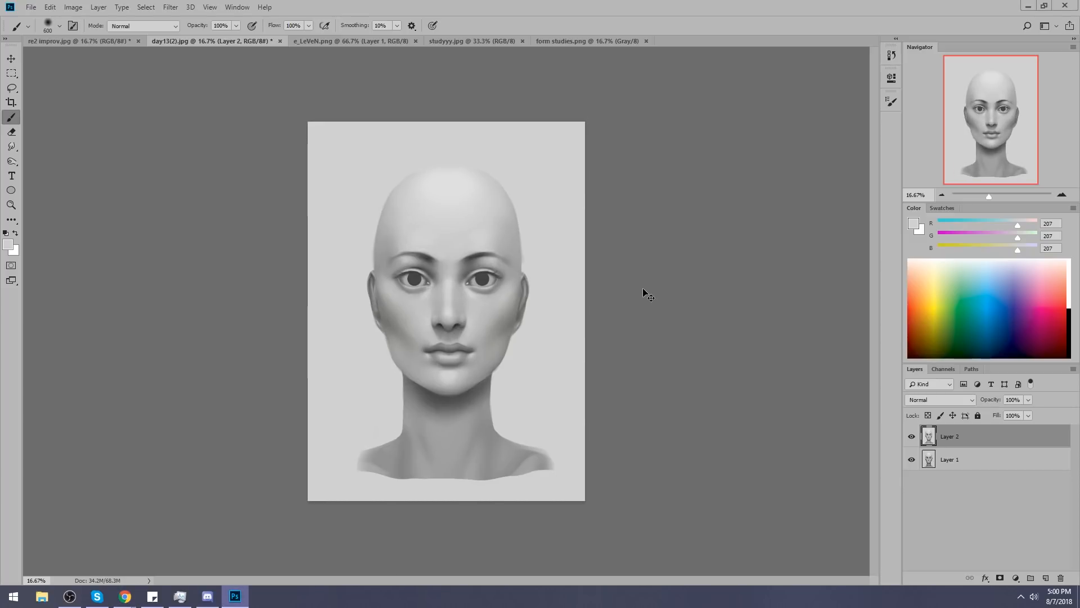
pyautogui.hotkey('ctrl', 'z')
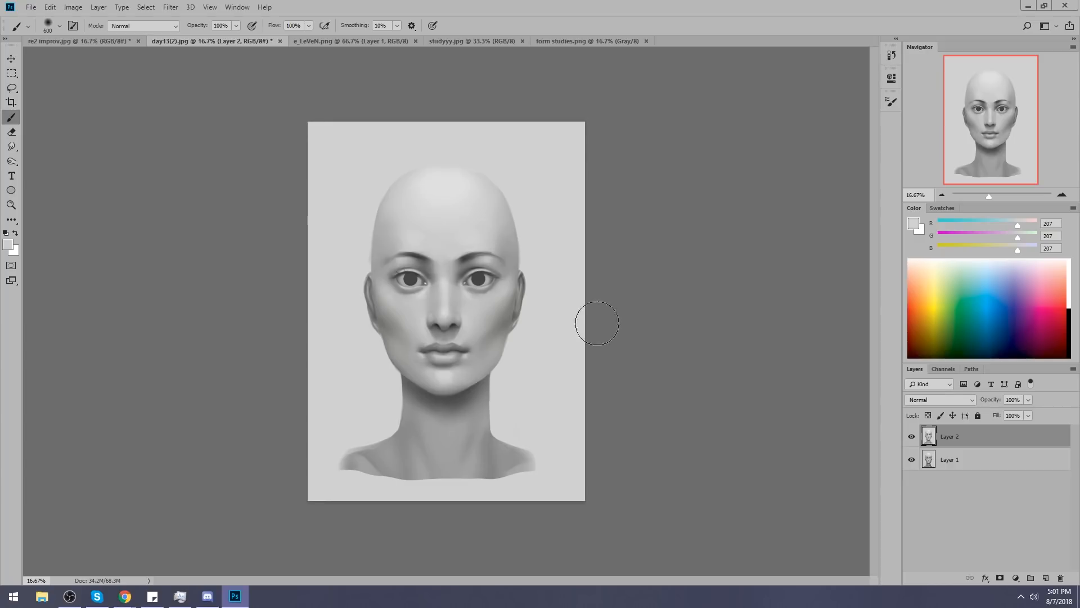
# Brush gray 194 softly over both cheeks with an 1100 px brush at 40% opacity.
pyautogui.keyDown('alt'); pyautogui.click(474, 299); pyautogui.keyUp('alt')
pyautogui.press(']')
pyautogui.press(']')
pyautogui.press(']')
pyautogui.press(']')
pyautogui.press(']')
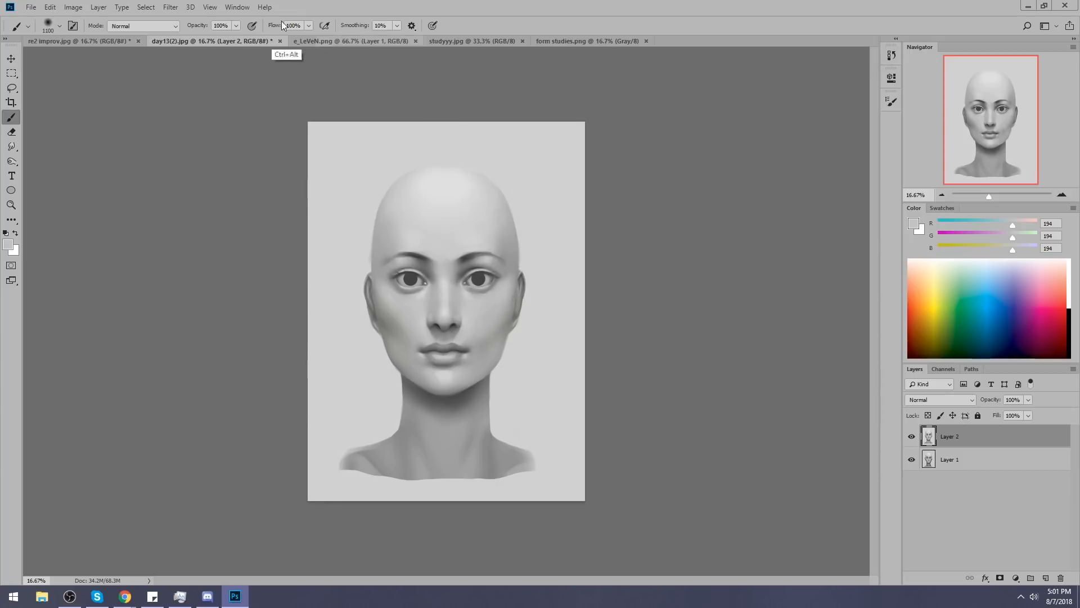
pyautogui.hotkey('ctrl', 'z')
pyautogui.click(236, 26)
pyautogui.click(205, 38)
pyautogui.moveTo(505, 301); pyautogui.dragTo(489, 344)
pyautogui.moveTo(391, 335)
pyautogui.mouseDown()
pyautogui.moveTo(410, 331)
pyautogui.moveTo(393, 325)
pyautogui.mouseUp()
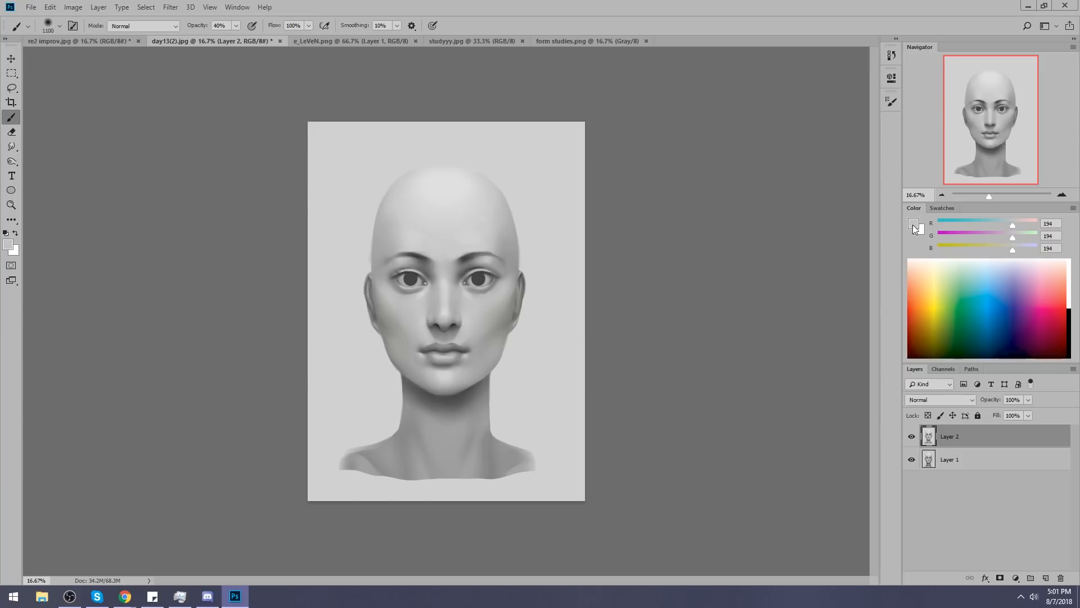
# Pick the lighter gray 228 and brighten both cheeks with broad soft strokes.
pyautogui.click(913, 225)
pyautogui.moveTo(746, 260); pyautogui.dragTo(743, 253)
pyautogui.click(1013, 228)
pyautogui.moveTo(500, 295)
pyautogui.mouseDown()
pyautogui.moveTo(474, 322)
pyautogui.moveTo(488, 302)
pyautogui.mouseUp()
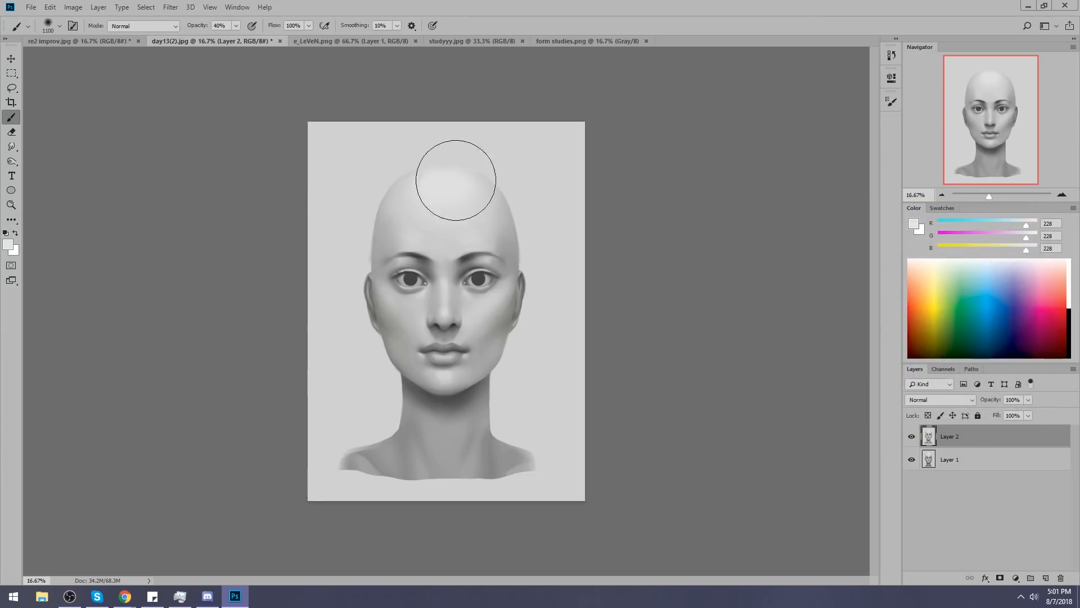
pyautogui.moveTo(393, 298)
pyautogui.mouseDown()
pyautogui.moveTo(435, 329)
pyautogui.moveTo(542, 213)
pyautogui.moveTo(525, 256)
pyautogui.moveTo(397, 304)
pyautogui.moveTo(430, 327)
pyautogui.mouseUp()
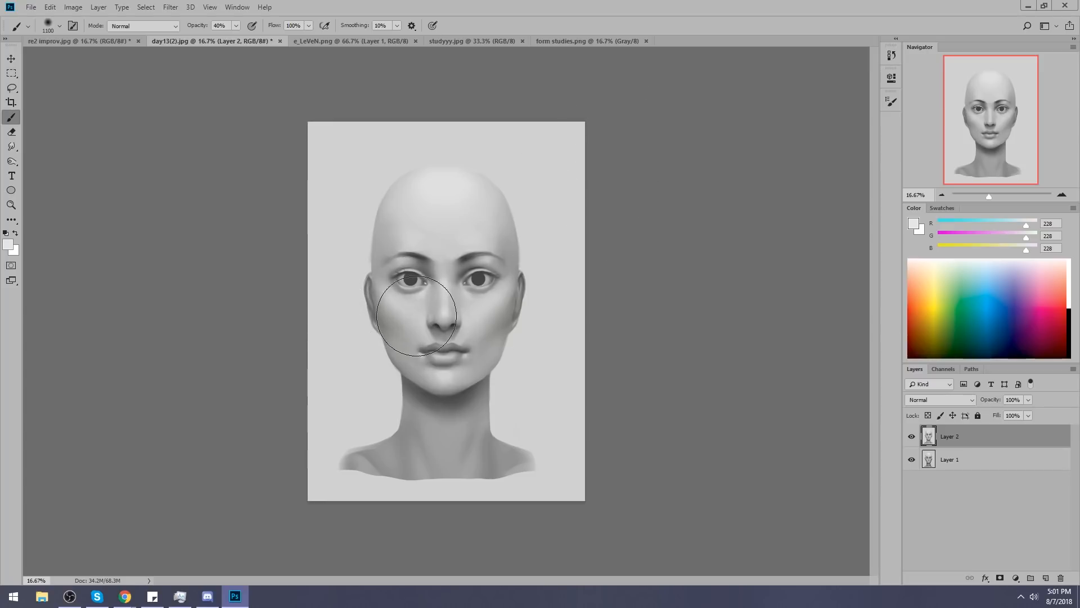
pyautogui.moveTo(393, 290); pyautogui.dragTo(409, 317)
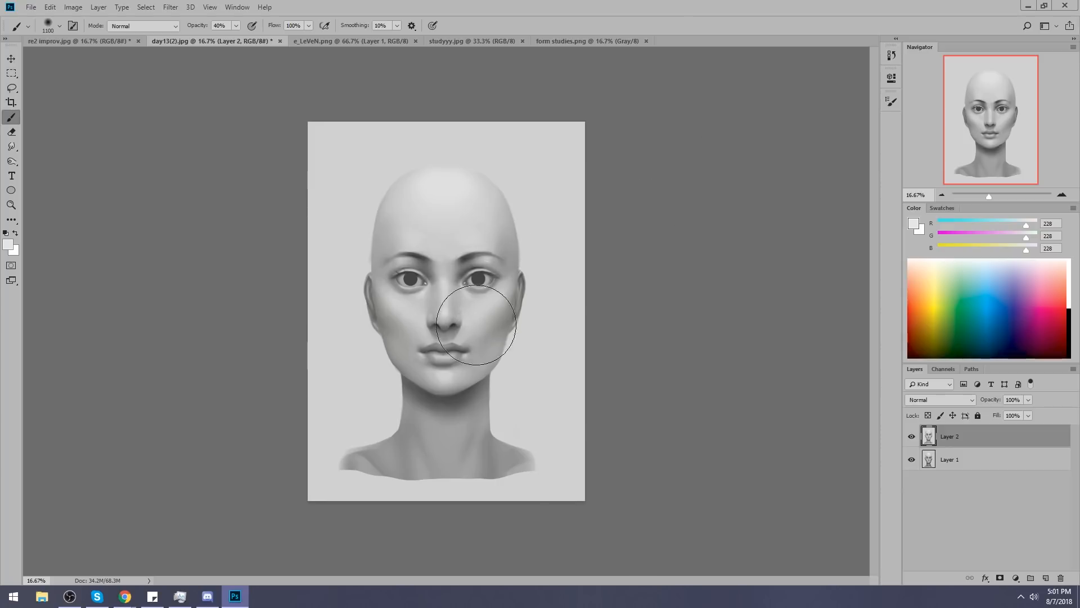
pyautogui.moveTo(450, 295); pyautogui.dragTo(444, 294)
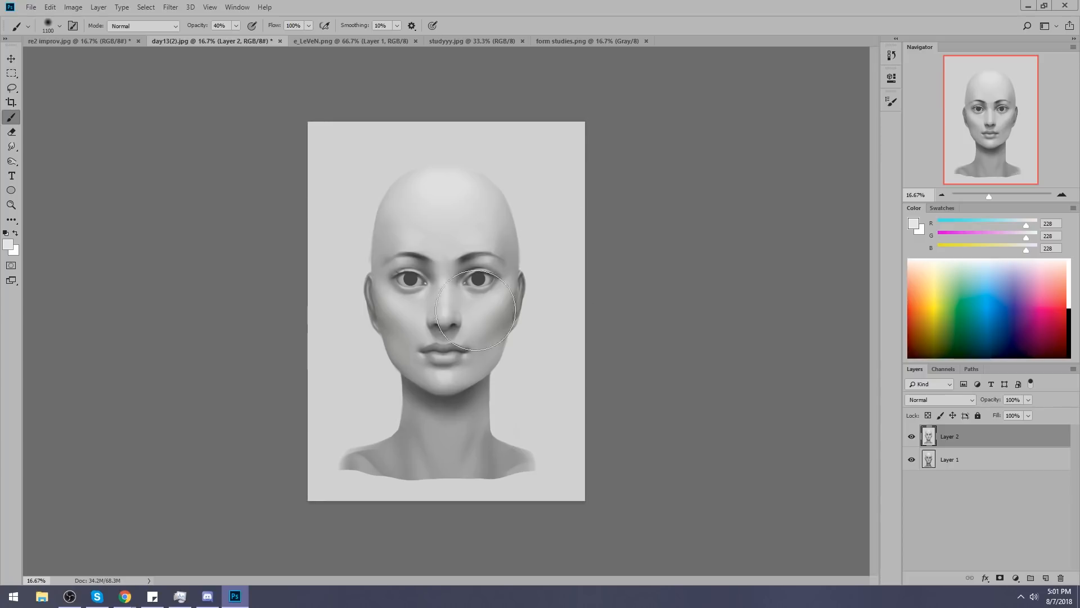
pyautogui.keyDown('alt'); pyautogui.click(493, 322); pyautogui.keyUp('alt')
pyautogui.keyDown('alt'); pyautogui.click(504, 322); pyautogui.keyUp('alt')
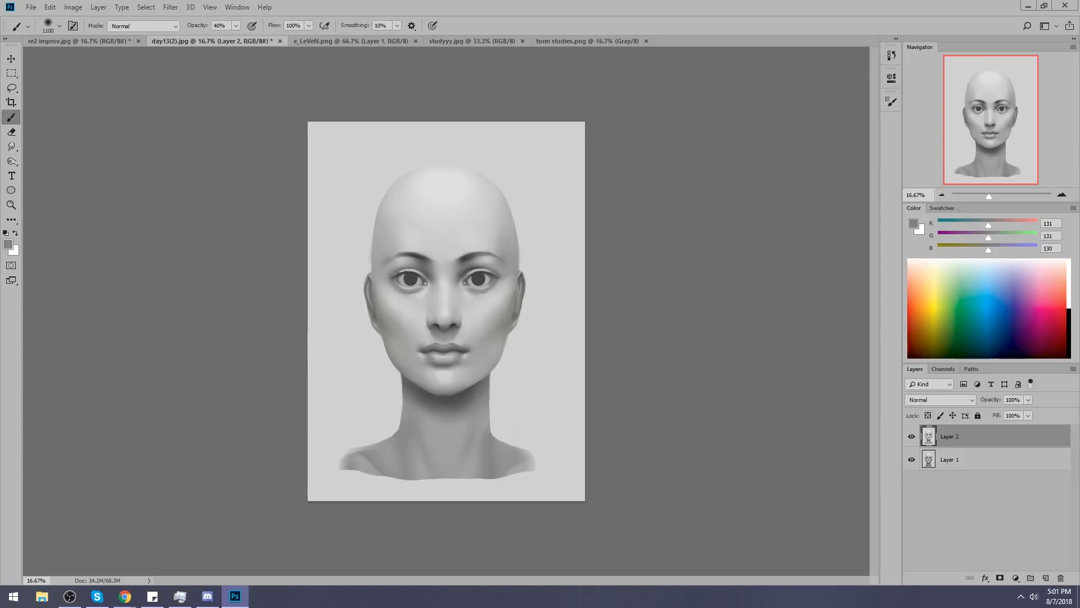
# Toggle Layer 2 off and on to compare the brightened cheeks with the original.
pyautogui.hotkey('alt', 'Tab')
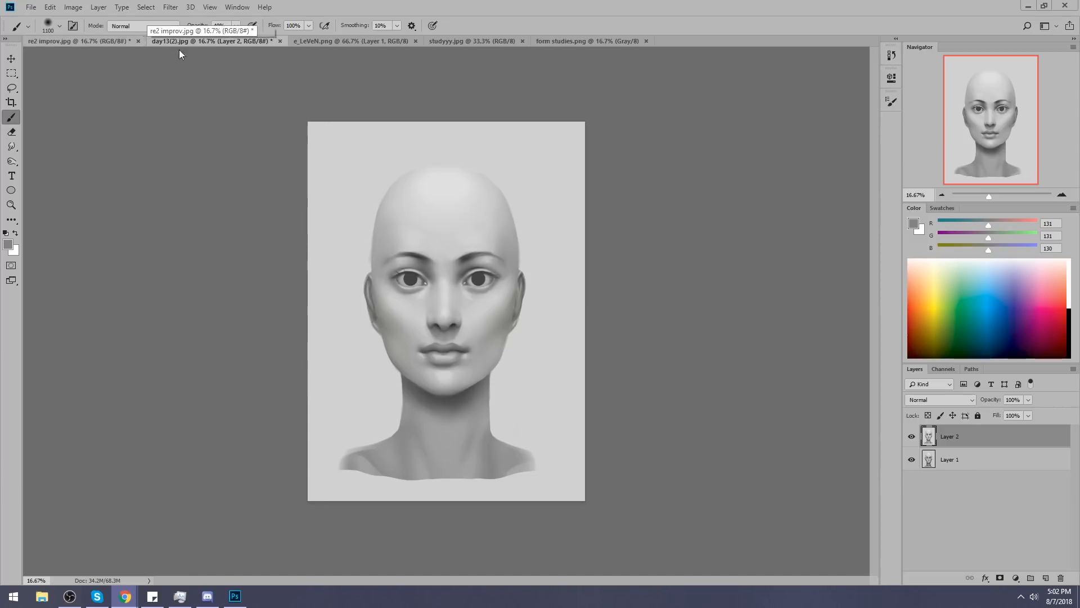
pyautogui.click(912, 436)
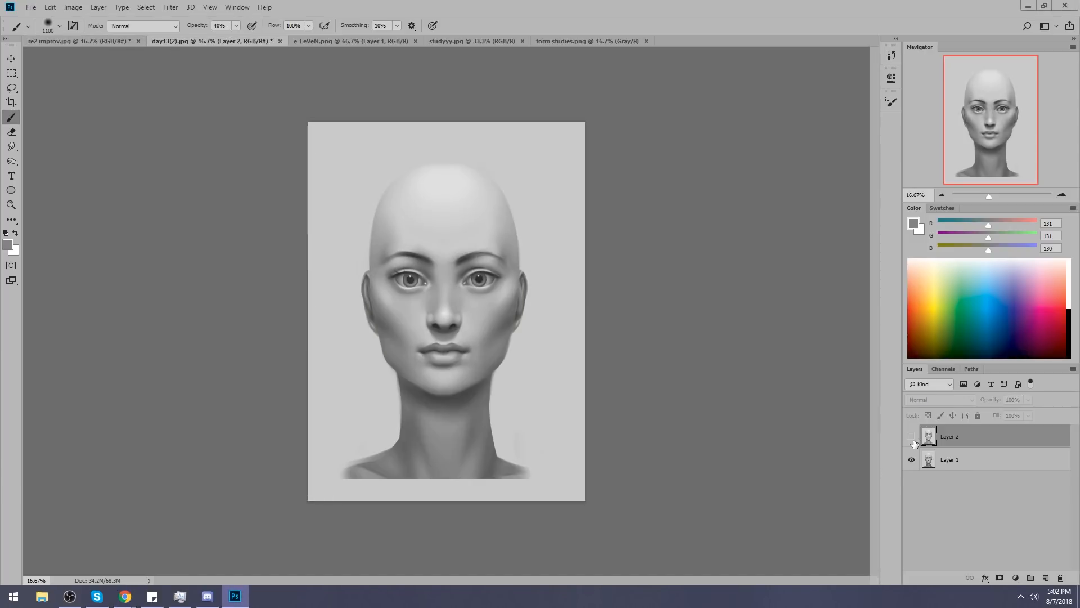
pyautogui.click(912, 436)
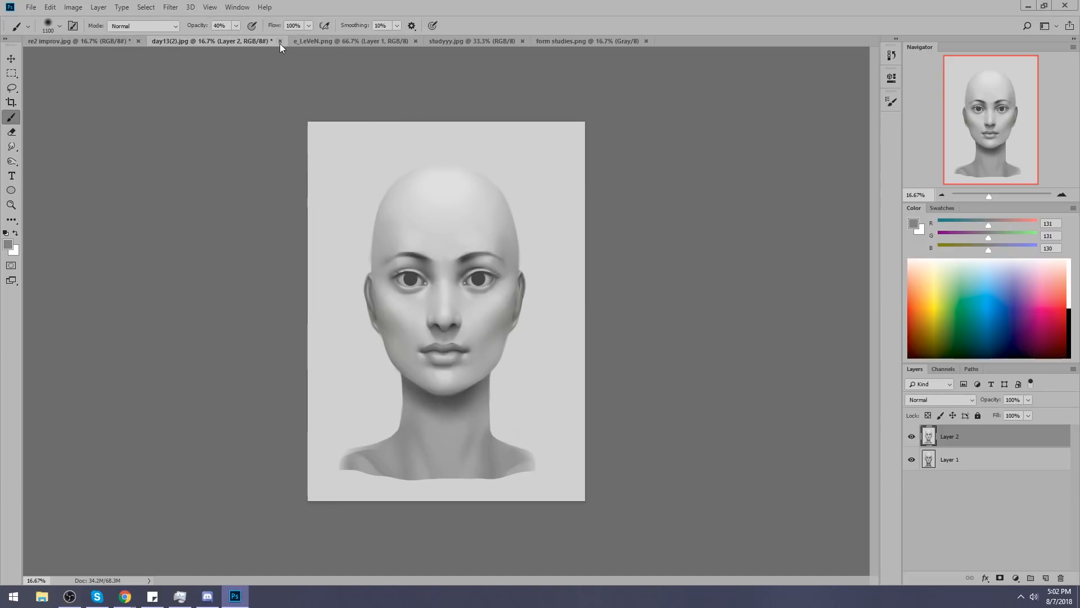
# Flatten the head study, and save and close day13(2).jpg at JPEG quality 2 (Low).
pyautogui.rightClick(991, 432)
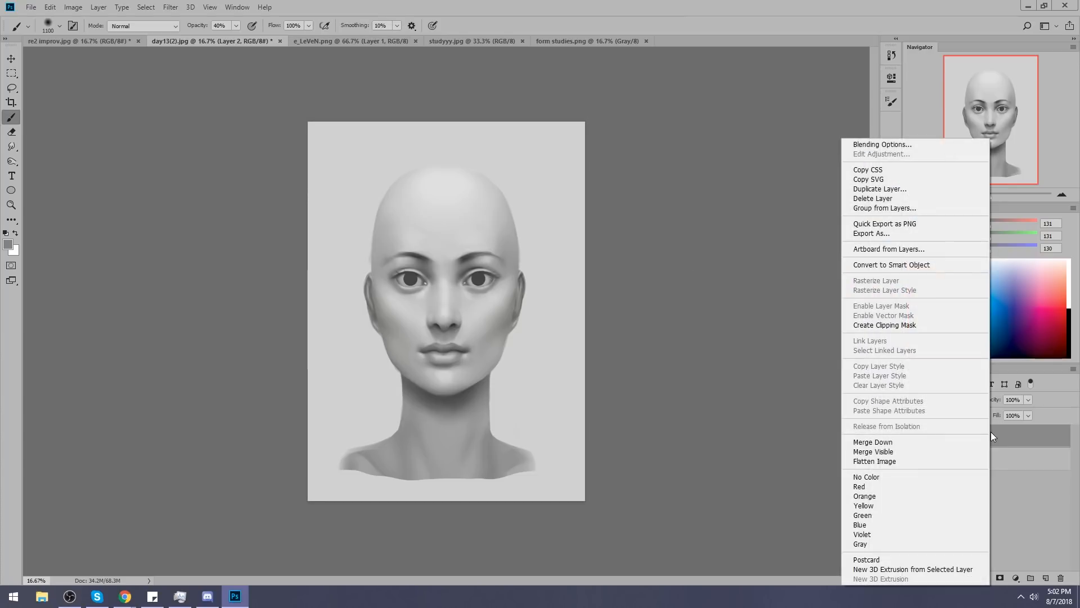
pyautogui.click(930, 460)
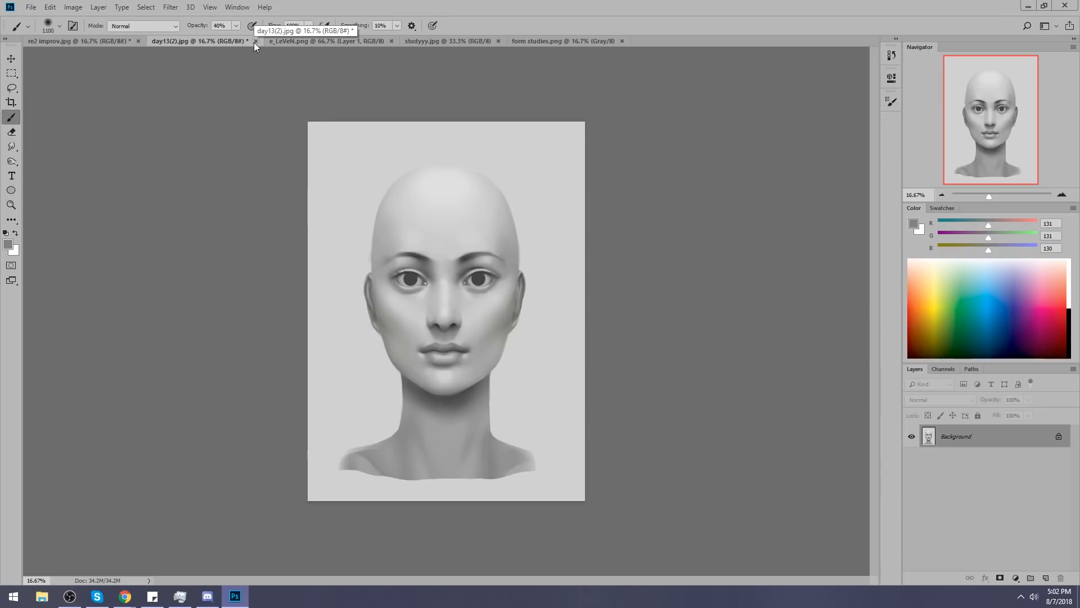
pyautogui.click(254, 41)
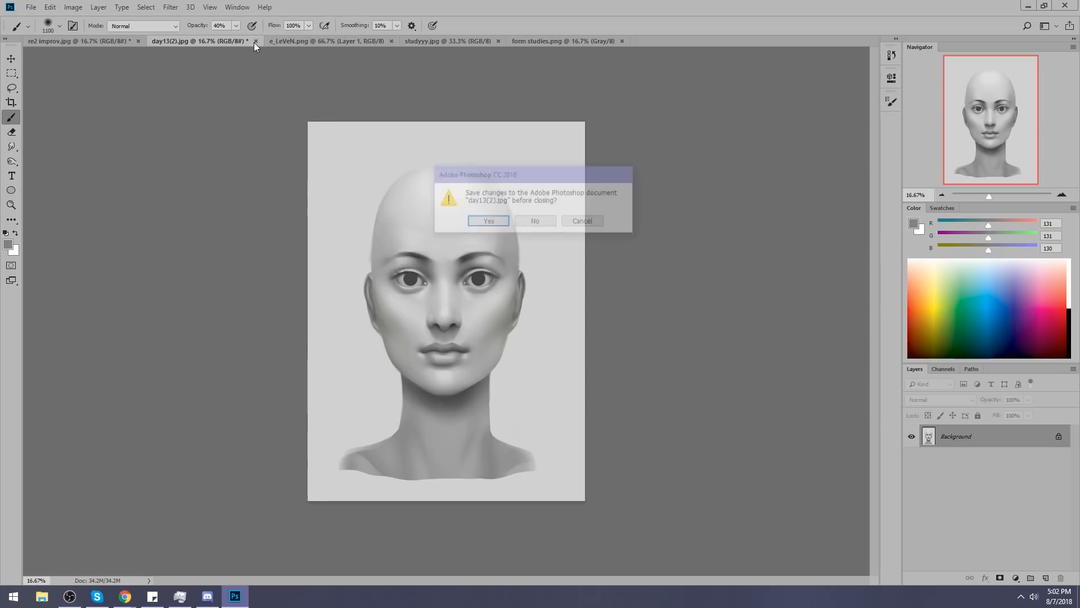
pyautogui.click(486, 223)
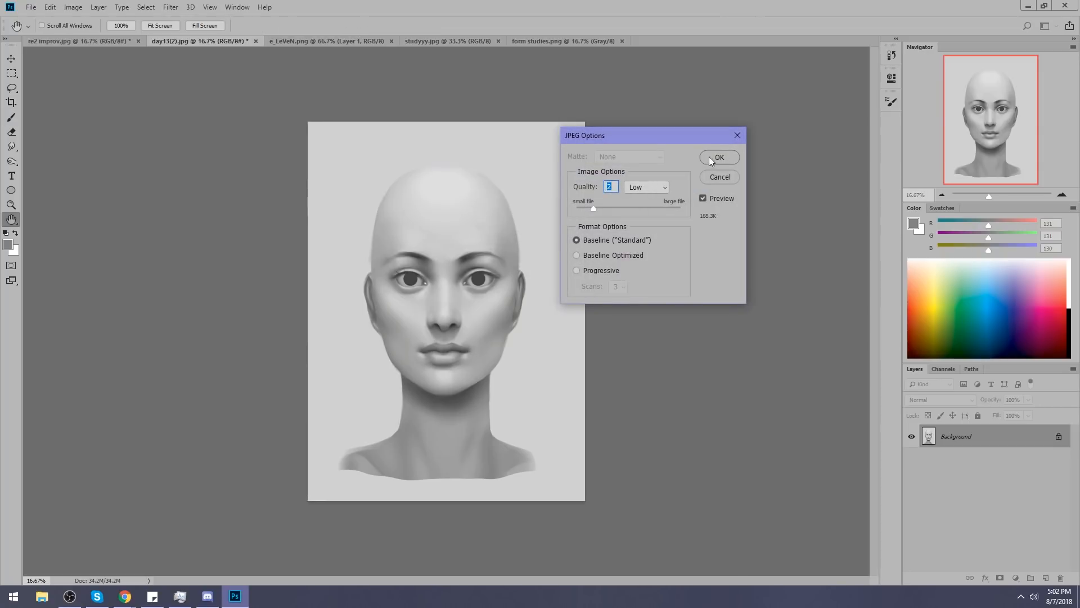
pyautogui.click(710, 159)
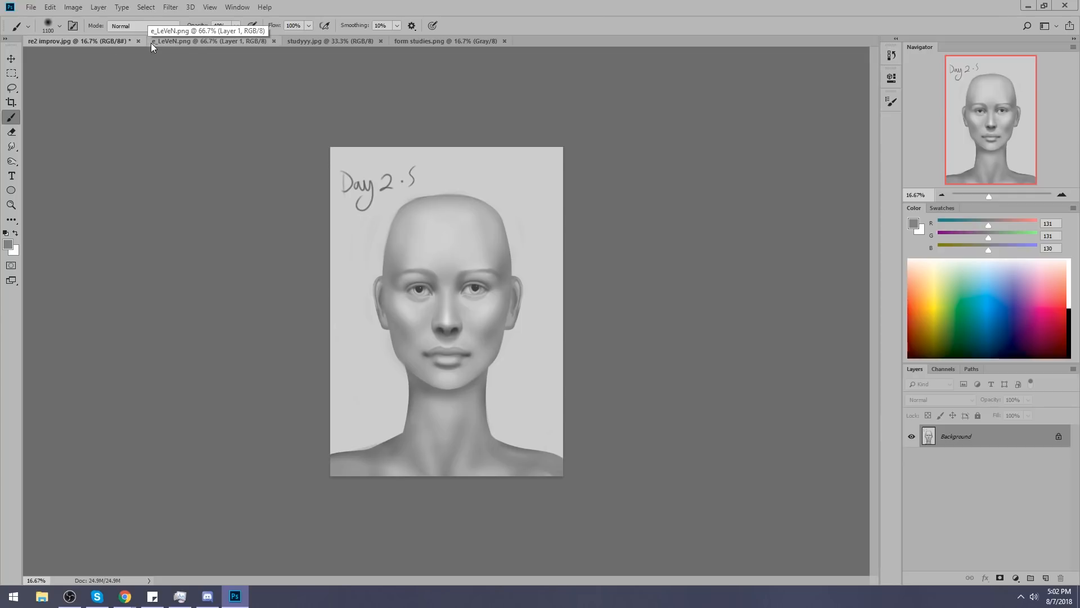
# Close re2 improv.jpg without saving, and bring up the e_LeVeN.png portrait.
pyautogui.click(138, 41)
pyautogui.click(531, 223)
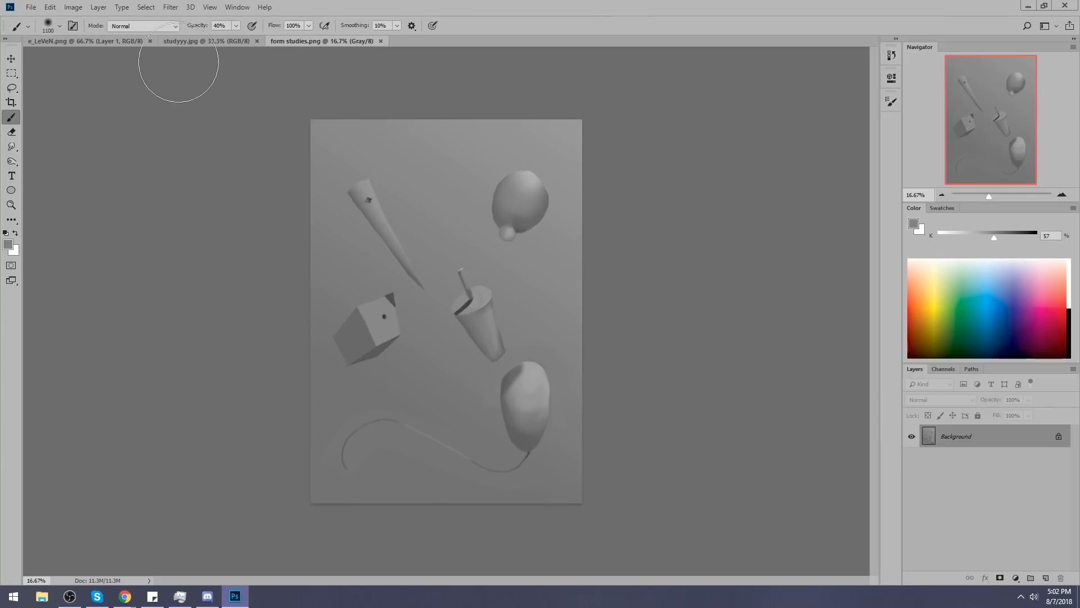
pyautogui.click(92, 40)
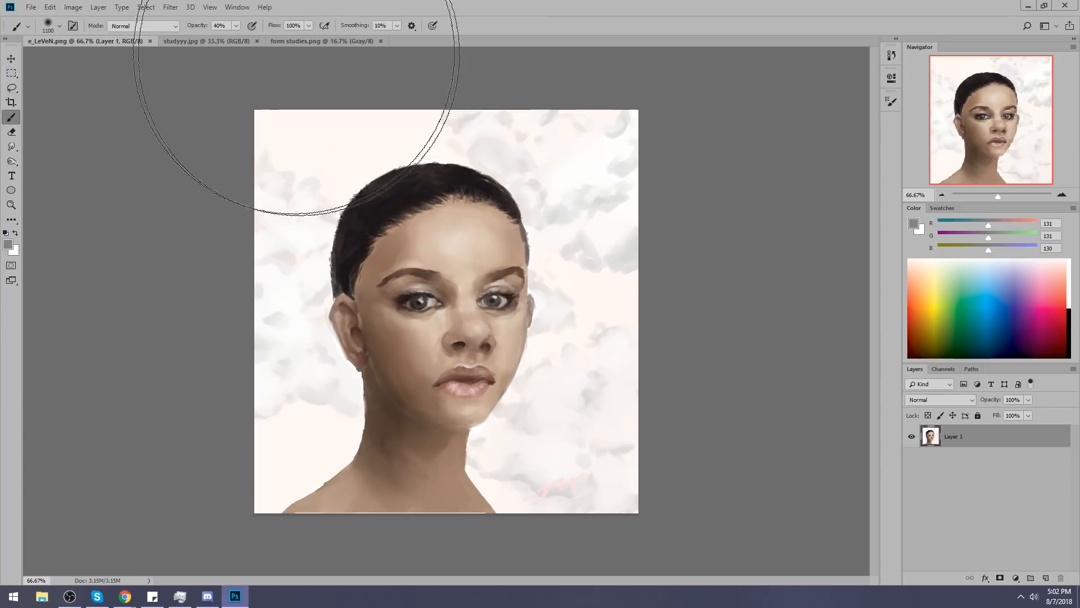
# Open studyyy.jpg in Liquify and push the far side of the forehead and brow inward with a large warp brush.
pyautogui.click(232, 43)
pyautogui.click(170, 8)
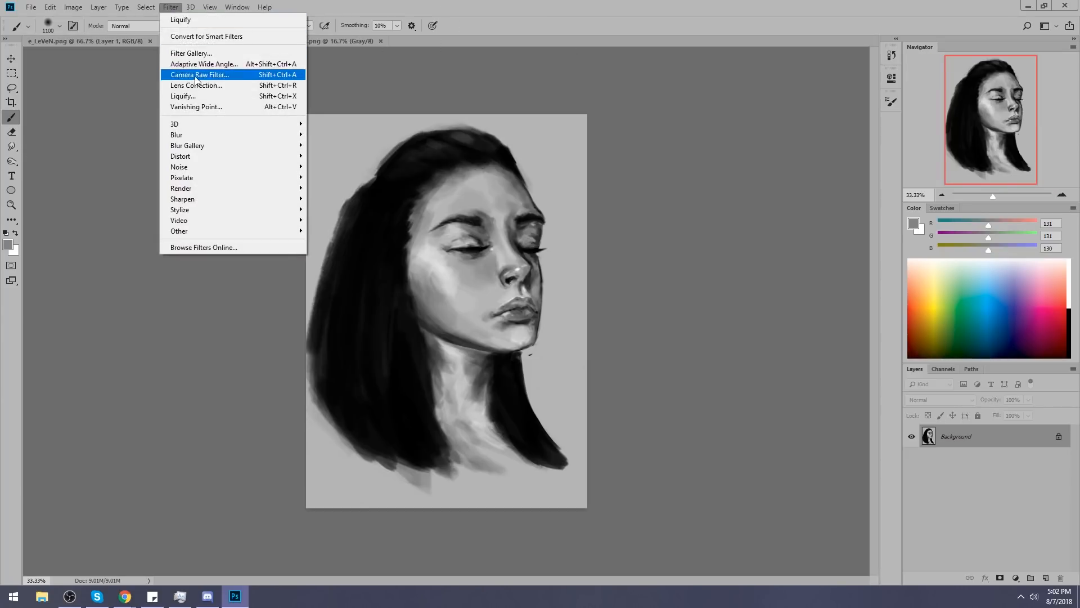
pyautogui.click(203, 93)
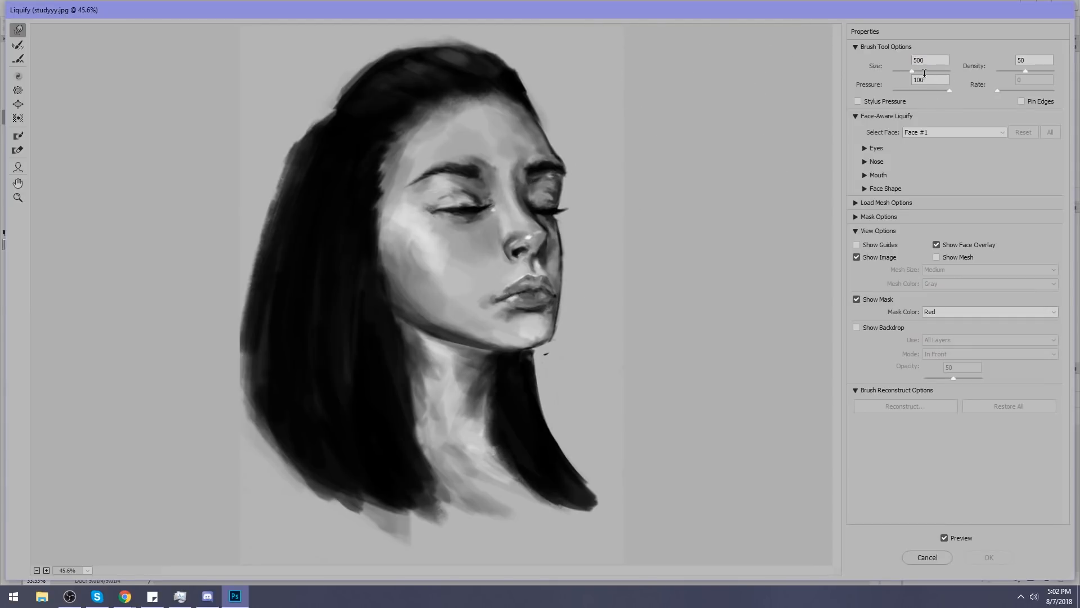
pyautogui.moveTo(914, 70); pyautogui.dragTo(919, 70)
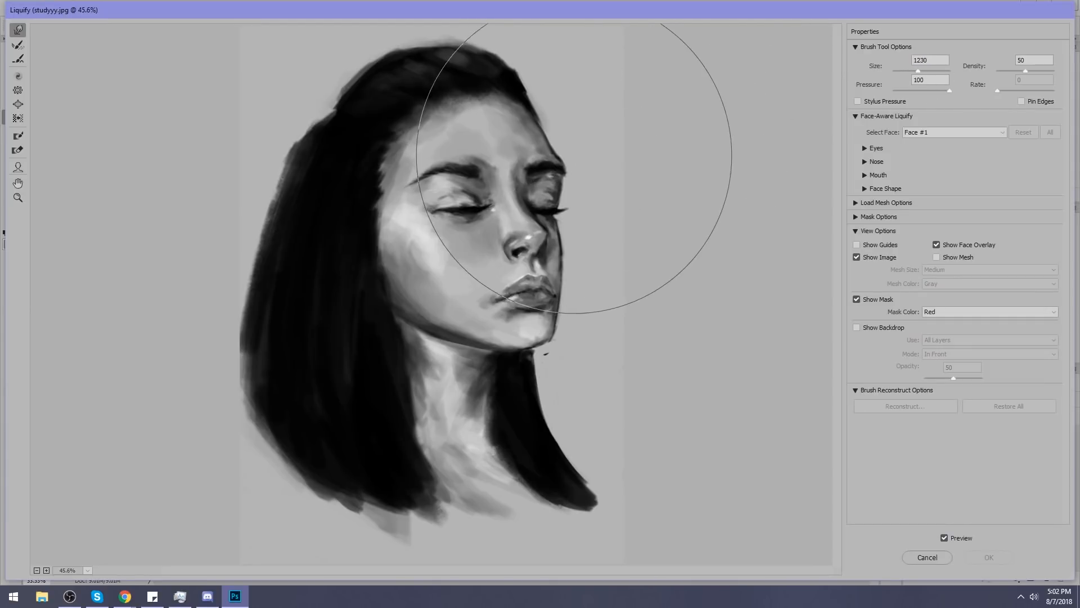
pyautogui.press('[')
pyautogui.press('[')
pyautogui.moveTo(579, 155); pyautogui.dragTo(570, 160)
# Reshape the nose bridge and the far brow and eye socket with smaller Liquify warp strokes, varying the brush between about 200 and 400.
pyautogui.press('[')
pyautogui.press('[')
pyautogui.press('[')
pyautogui.press('[')
pyautogui.moveTo(504, 193)
pyautogui.mouseDown()
pyautogui.moveTo(524, 212)
pyautogui.moveTo(531, 197)
pyautogui.mouseUp()
pyautogui.press('[')
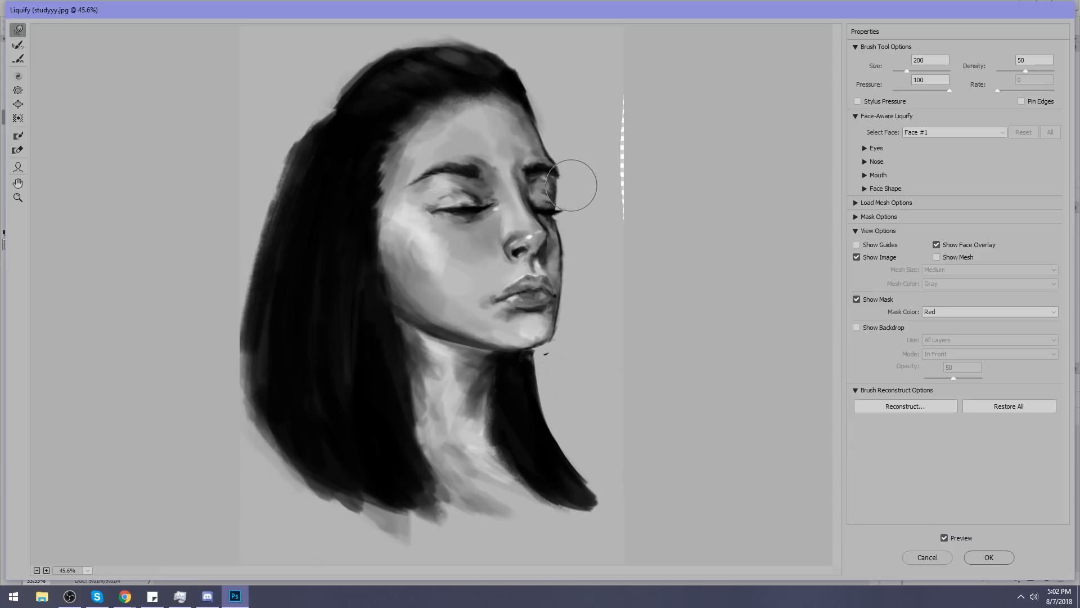
pyautogui.press(']')
pyautogui.press(']')
pyautogui.press(']')
pyautogui.press(']')
pyautogui.moveTo(580, 154)
pyautogui.mouseDown()
pyautogui.moveTo(639, 164)
pyautogui.moveTo(639, 101)
pyautogui.moveTo(647, 217)
pyautogui.mouseUp()
pyautogui.press('[')
pyautogui.press('[')
pyautogui.press(']')
pyautogui.press(']')
pyautogui.press(']')
pyautogui.press(']')
pyautogui.press(']')
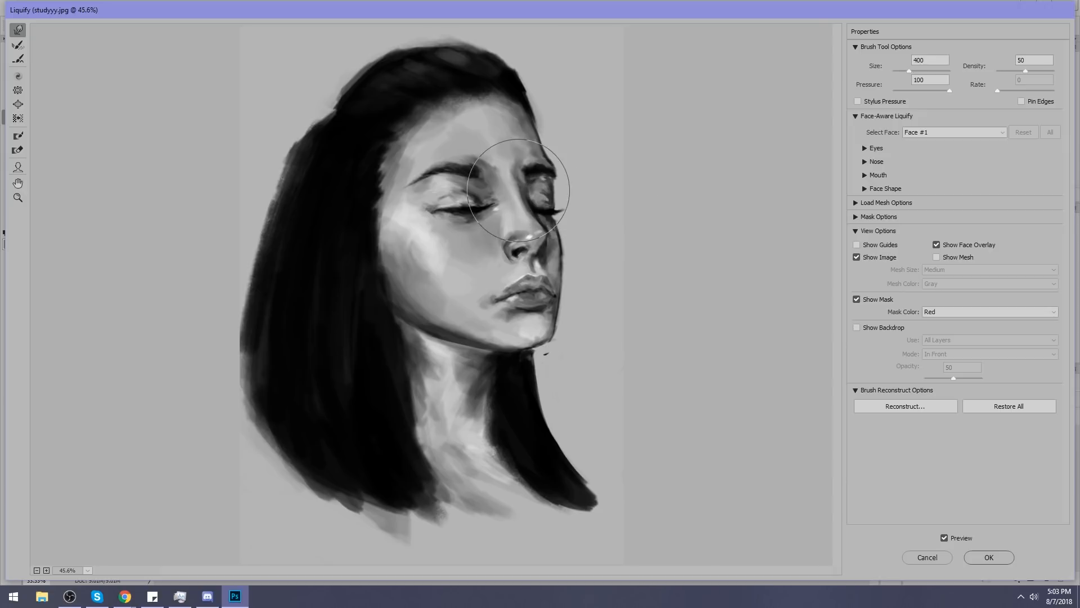
# Refine the nose and mouth shapes with warp brushes of about 125 to 200, and apply the Liquify changes.
pyautogui.press('[')
pyautogui.press('[')
pyautogui.press('[')
pyautogui.press('[')
pyautogui.press('[')
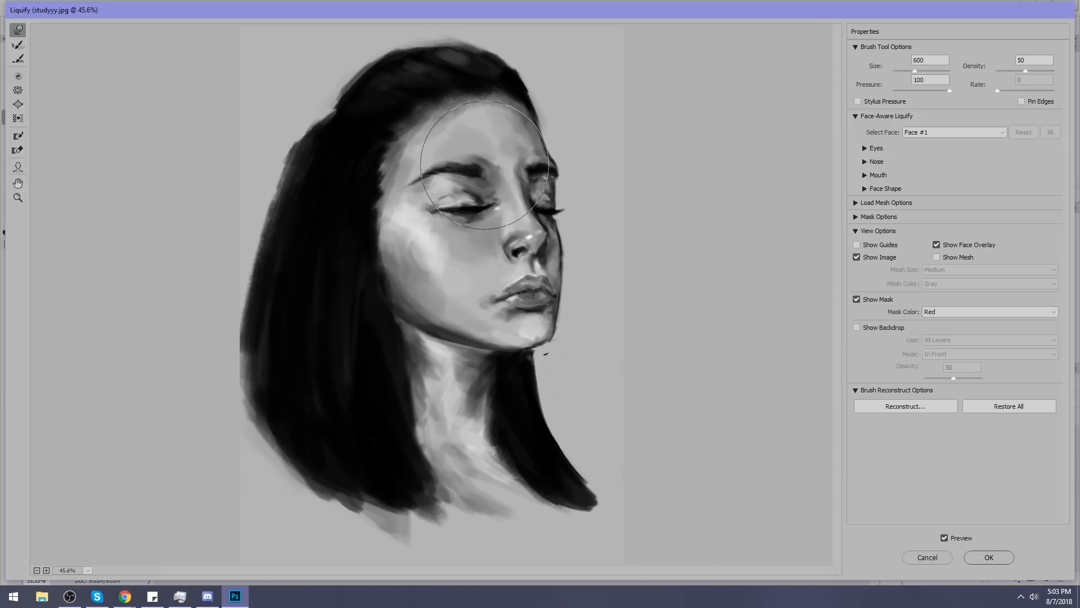
pyautogui.press('[')
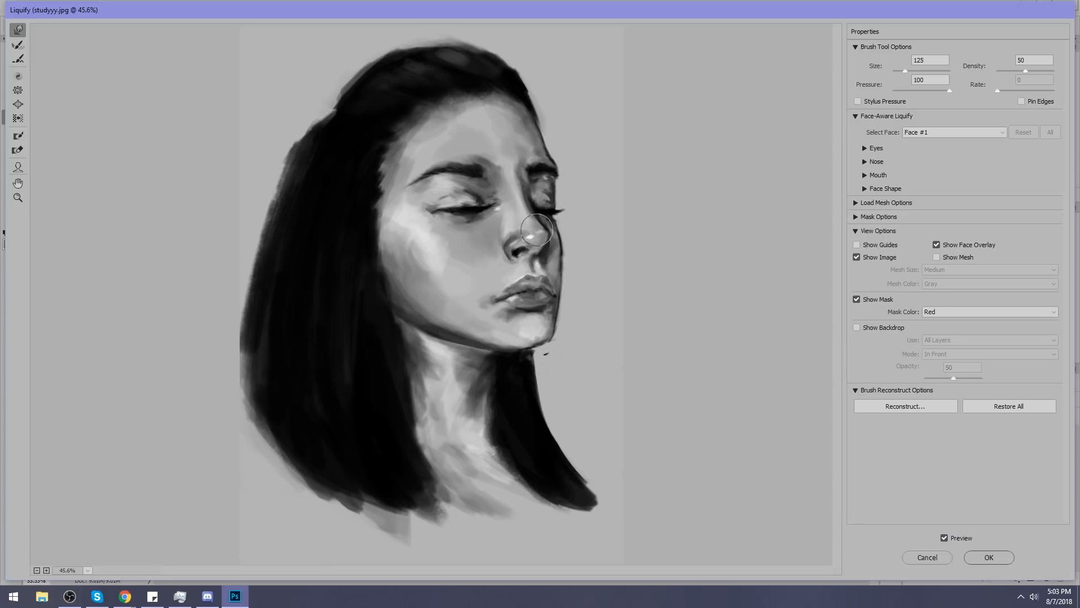
pyautogui.press('[')
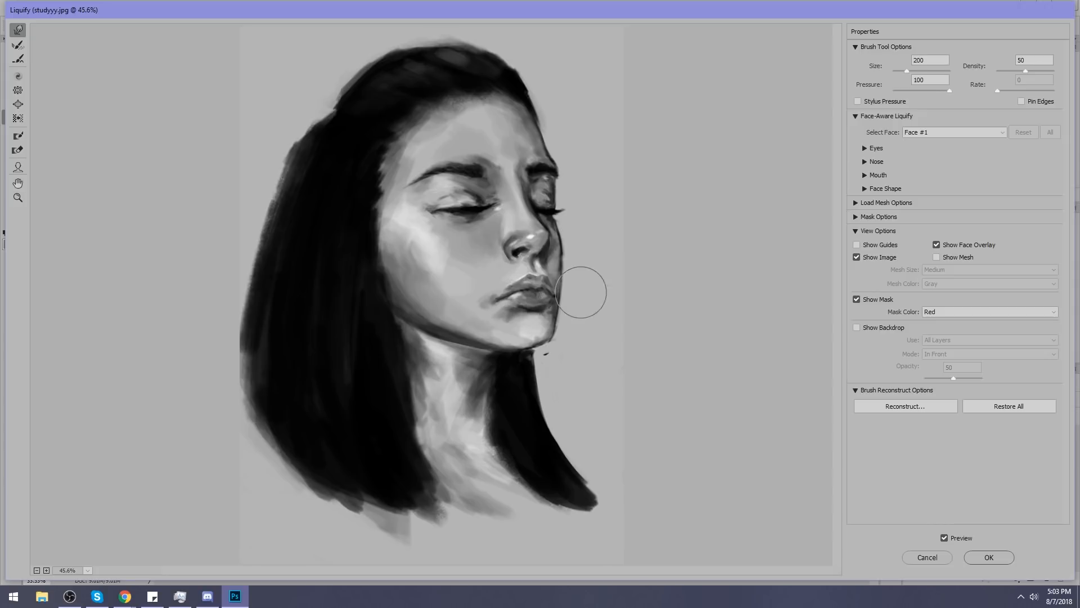
pyautogui.press('[')
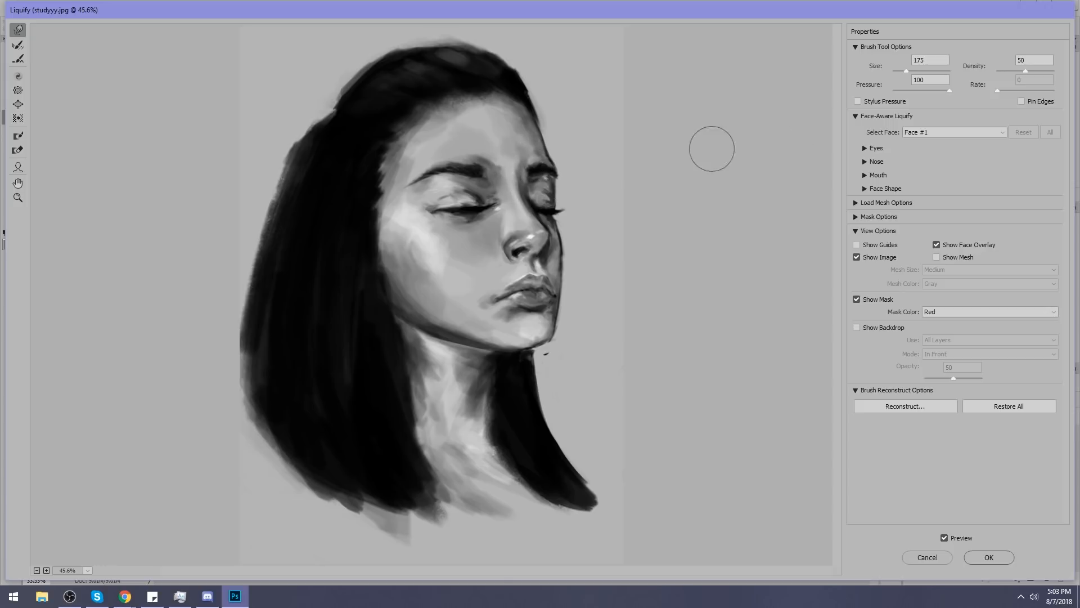
pyautogui.click(982, 558)
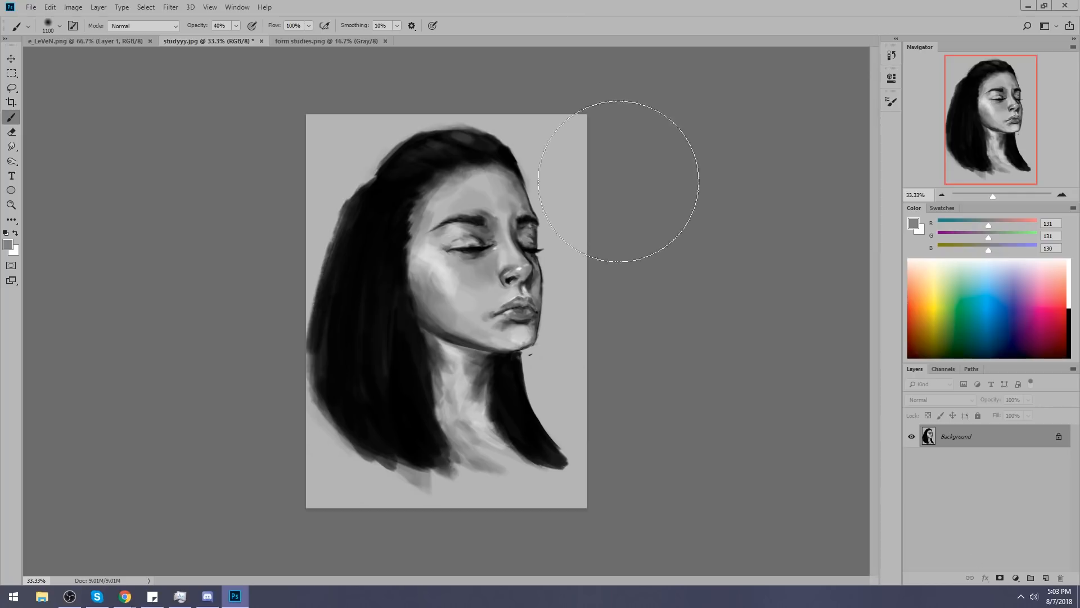
# Glance at form studies.png, return to e_LeVeN.png, and use Liquify to push the far side of the head inward.
pyautogui.click(339, 41)
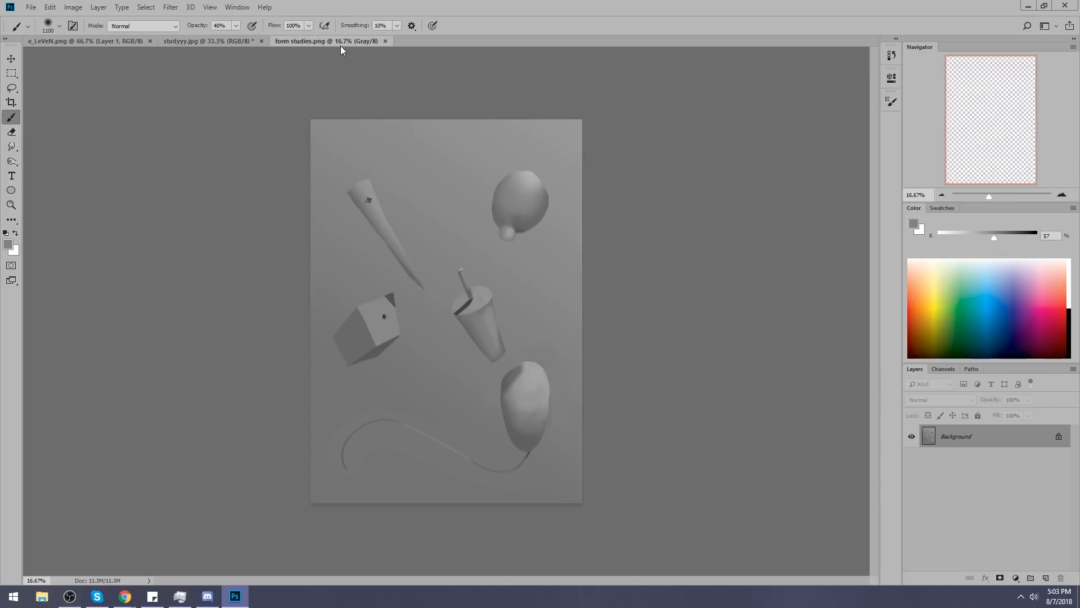
pyautogui.click(84, 40)
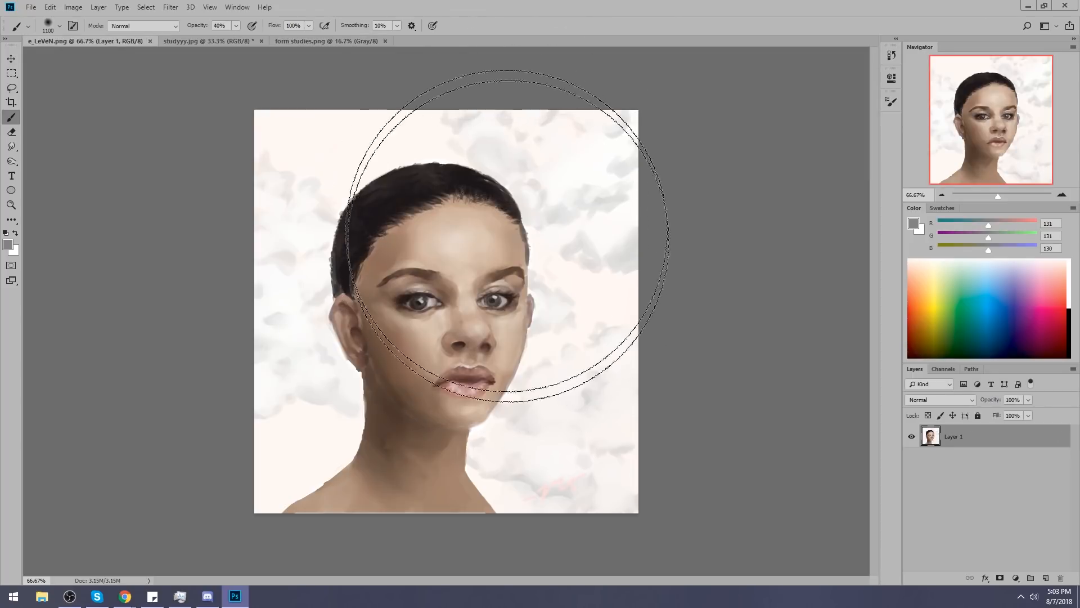
pyautogui.click(170, 7)
pyautogui.click(179, 96)
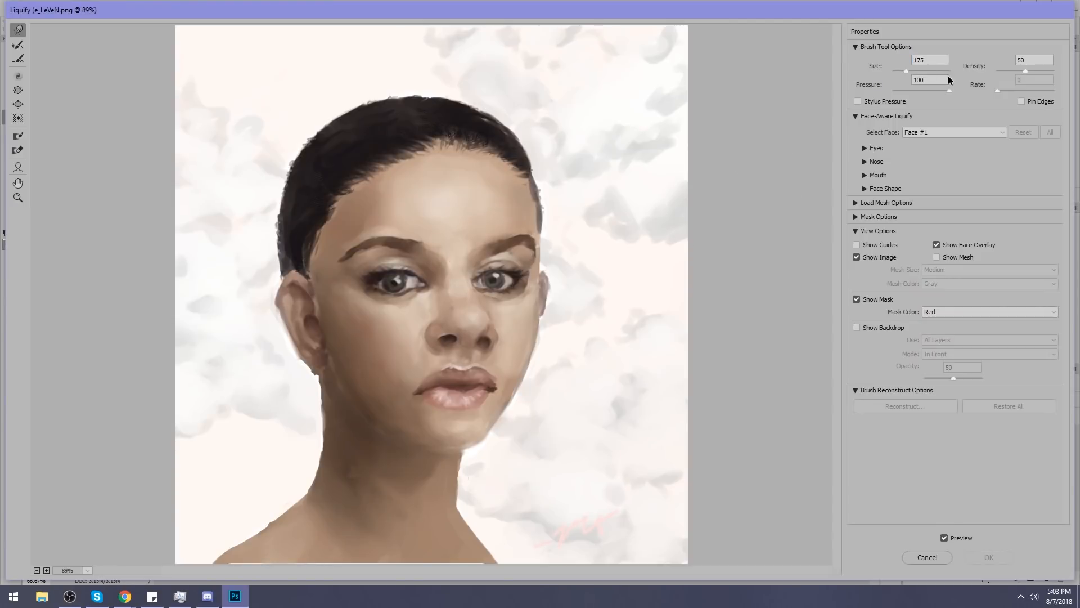
pyautogui.moveTo(914, 71); pyautogui.dragTo(918, 71)
pyautogui.moveTo(911, 71); pyautogui.dragTo(913, 72)
pyautogui.moveTo(555, 195)
pyautogui.mouseDown()
pyautogui.moveTo(545, 196)
pyautogui.moveTo(573, 228)
pyautogui.mouseUp()
# Reshape and narrow the nose with small Liquify warp strokes, varying the brush between 60 and 175.
pyautogui.press('[')
pyautogui.press('[')
pyautogui.press('[')
pyautogui.press('[')
pyautogui.press('[')
pyautogui.press('[')
pyautogui.press('[')
pyautogui.press('[')
pyautogui.press('[')
pyautogui.press('[')
pyautogui.press('[')
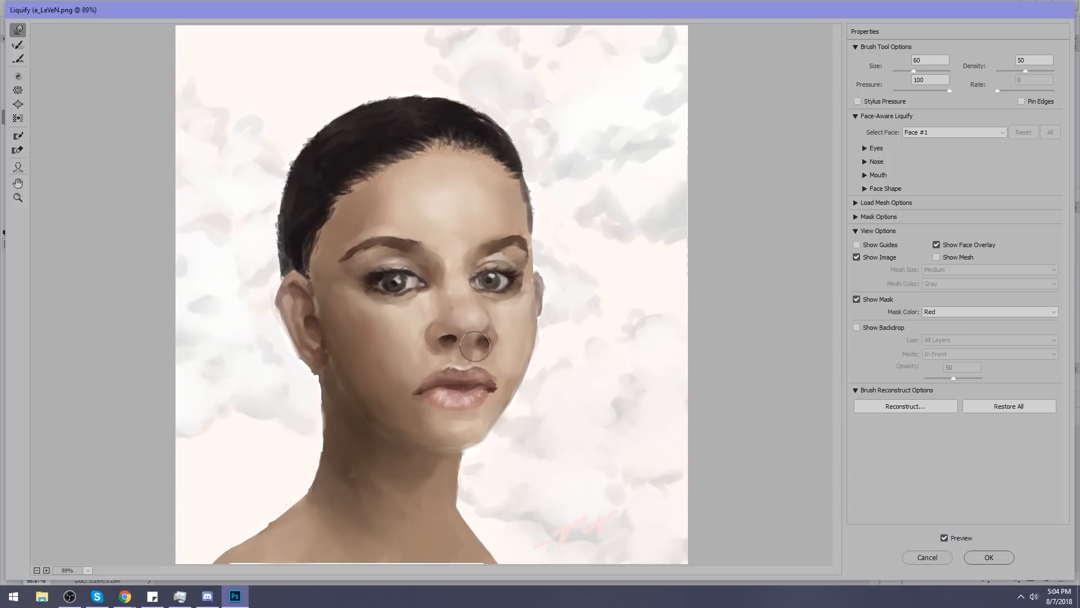
pyautogui.press(']')
pyautogui.press(']')
pyautogui.press(']')
pyautogui.press(']')
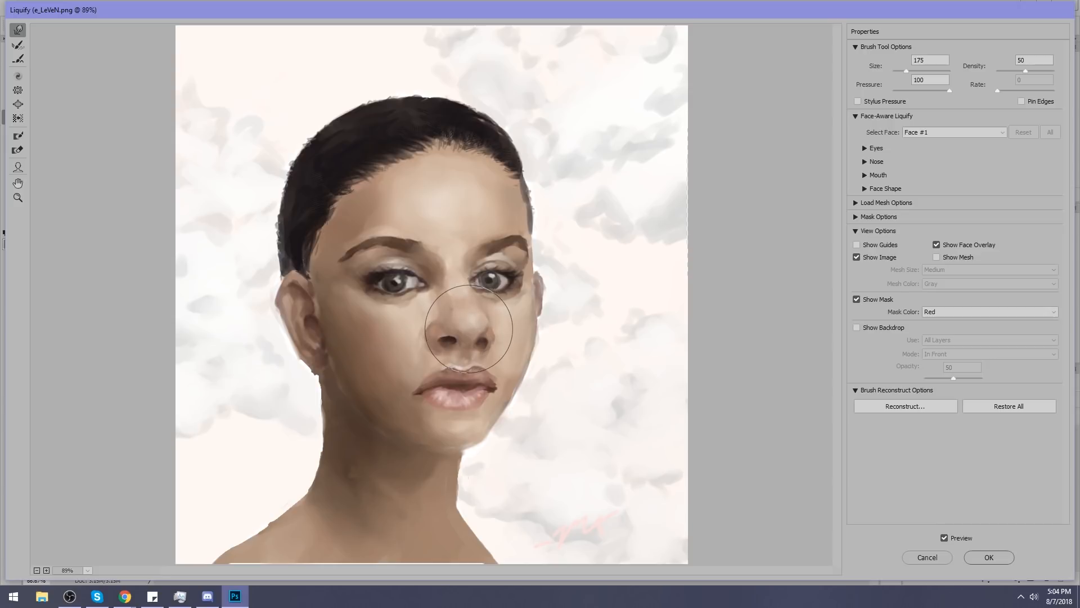
pyautogui.press('[')
pyautogui.press('[')
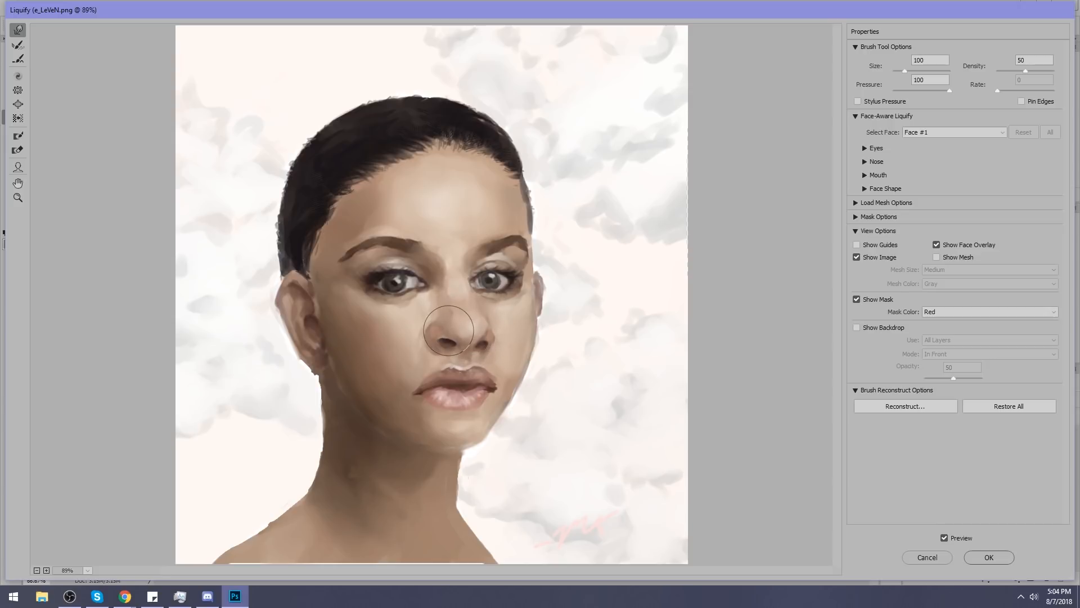
pyautogui.press(']')
pyautogui.press(']')
pyautogui.press(']')
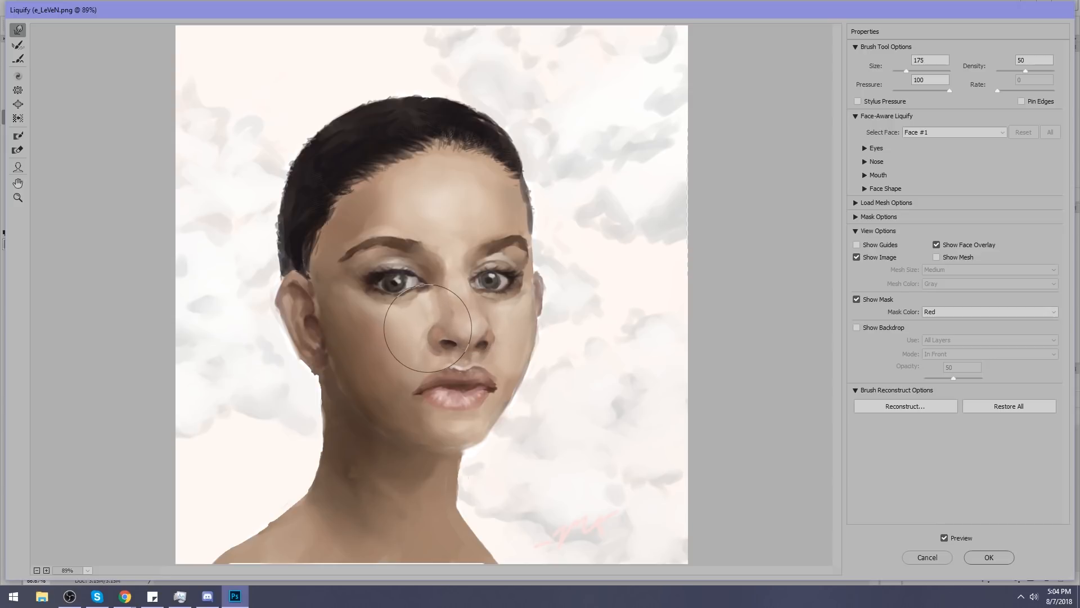
pyautogui.press(']')
pyautogui.press(']')
pyautogui.press(']')
pyautogui.press(']')
pyautogui.press(']')
pyautogui.press(']')
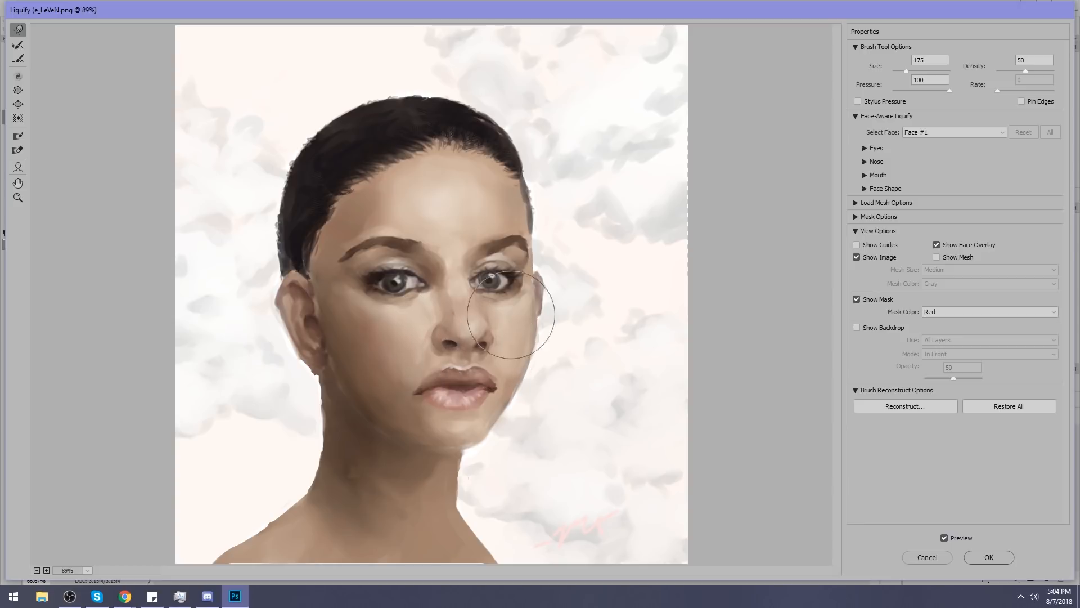
# Shift the forehead and near eye toward the far side of the face with a warp brush of about 400.
pyautogui.press(']')
pyautogui.moveTo(453, 219); pyautogui.dragTo(462, 220)
pyautogui.press('[')
pyautogui.press('[')
pyautogui.press('[')
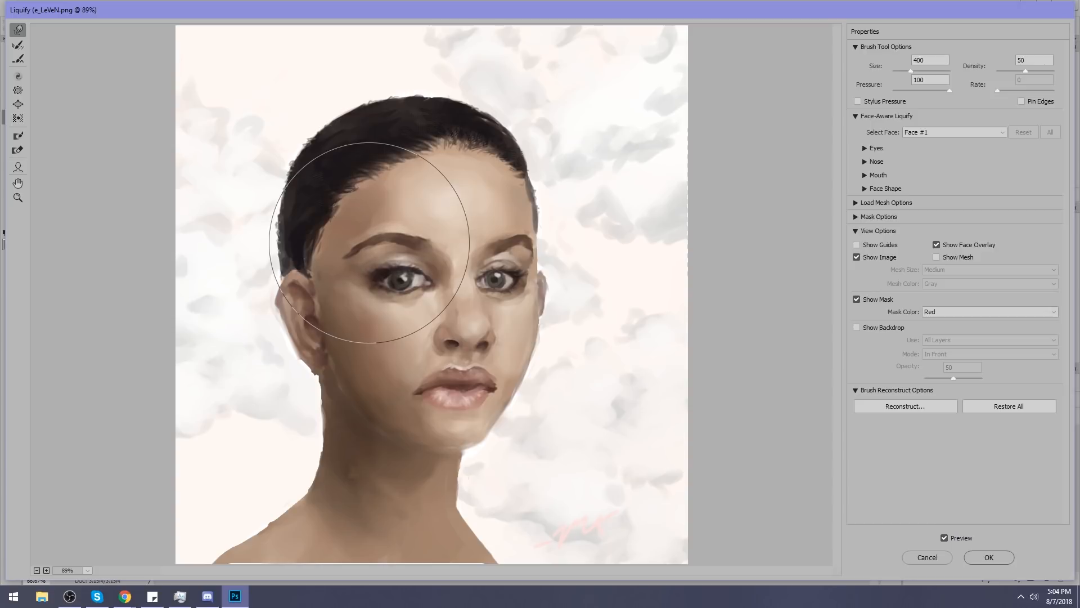
# Nudge the near brow and temple hairline inward and adjust the far brow with warp brushes of 175 to 300.
pyautogui.press('[')
pyautogui.press('[')
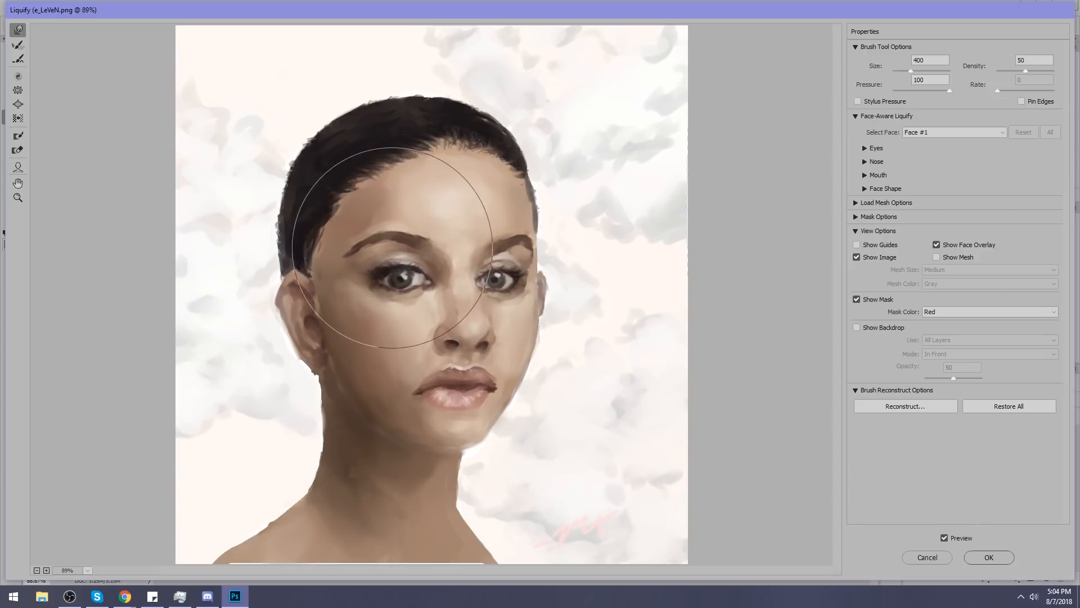
pyautogui.moveTo(400, 243); pyautogui.dragTo(400, 246)
pyautogui.press('[')
pyautogui.moveTo(330, 247); pyautogui.dragTo(337, 248)
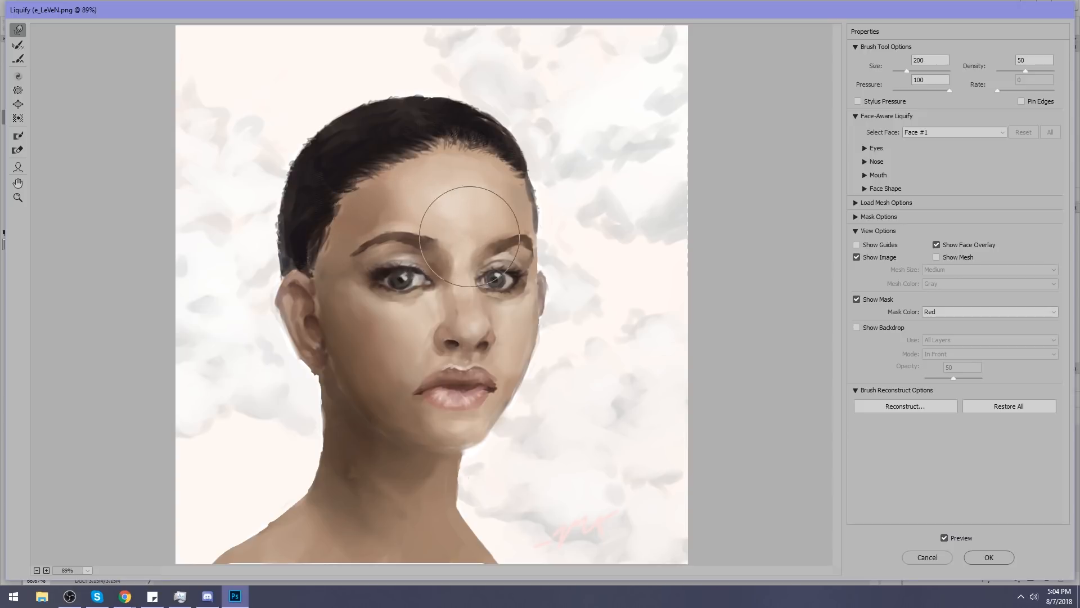
pyautogui.press(']')
pyautogui.press(']')
pyautogui.press('[')
pyautogui.press('[')
pyautogui.press('[')
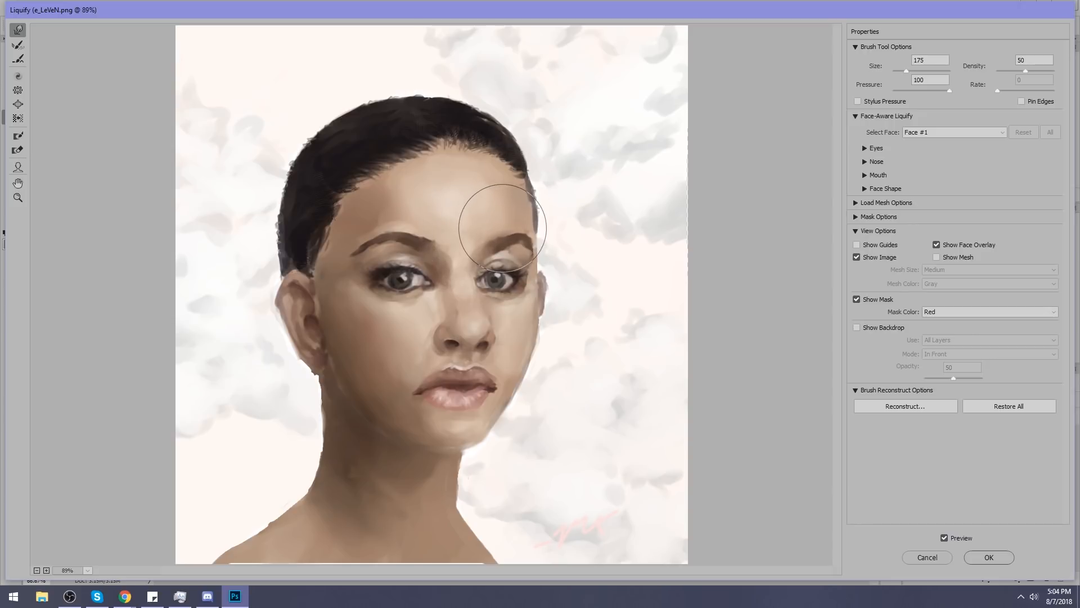
pyautogui.press(']')
pyautogui.press(']')
pyautogui.press(']')
pyautogui.press(']')
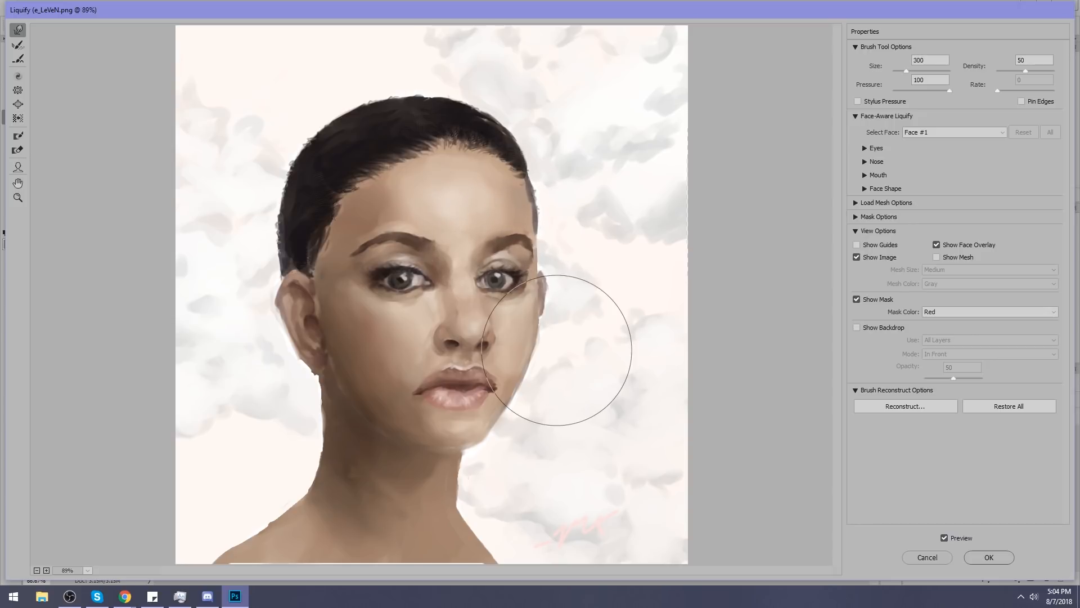
# Push the near mouth corner inward and reshape the lips with warp brushes of 100 to 175.
pyautogui.press('[')
pyautogui.moveTo(405, 396); pyautogui.dragTo(413, 392)
pyautogui.press('[')
pyautogui.press('[')
pyautogui.press('[')
pyautogui.press('[')
pyautogui.press('[')
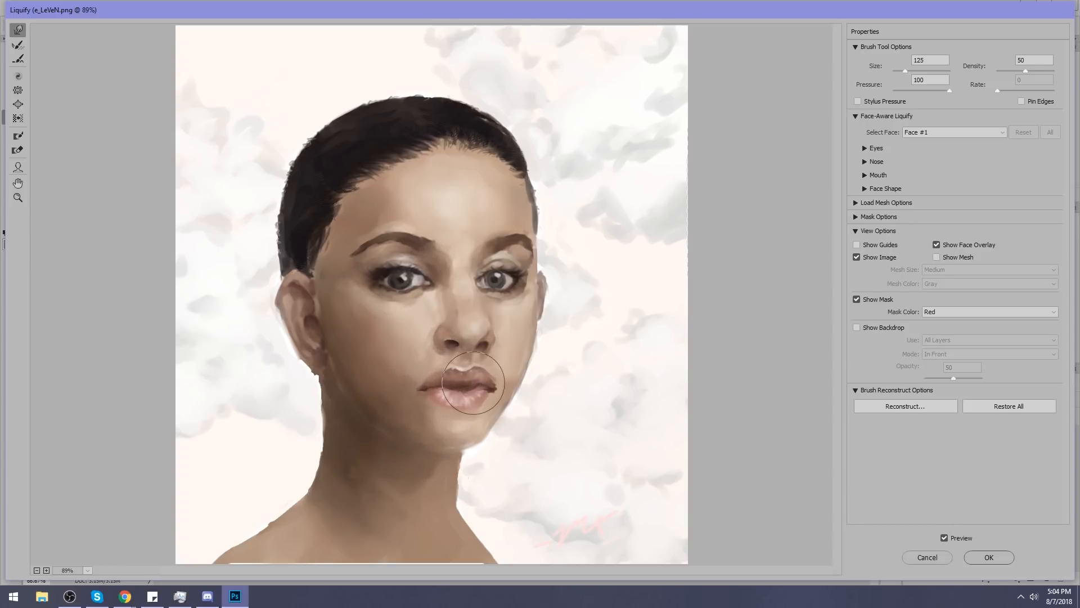
pyautogui.press(']')
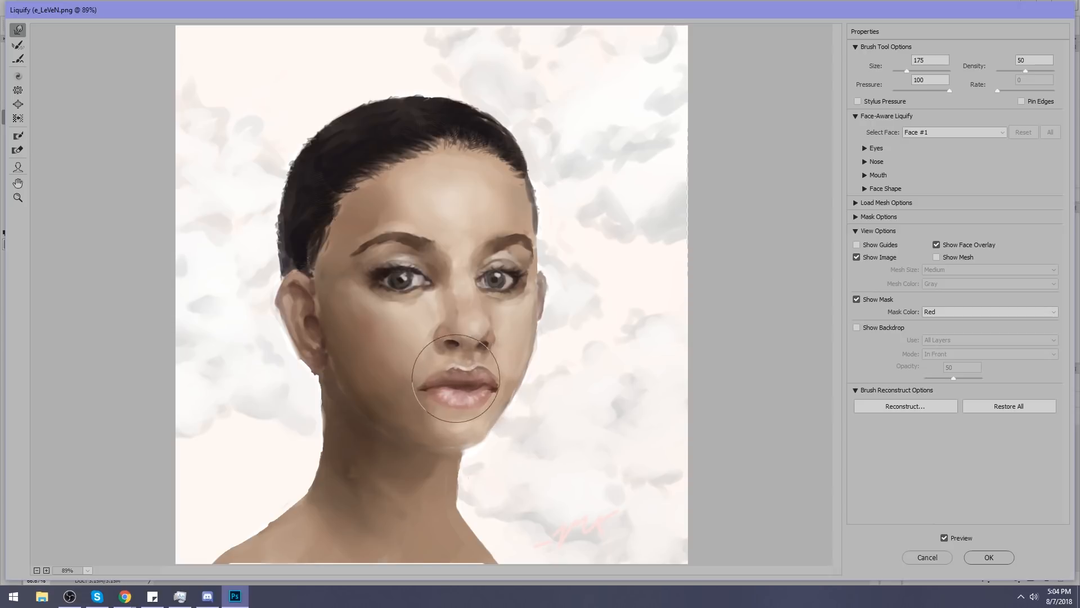
pyautogui.press('[')
pyautogui.press(']')
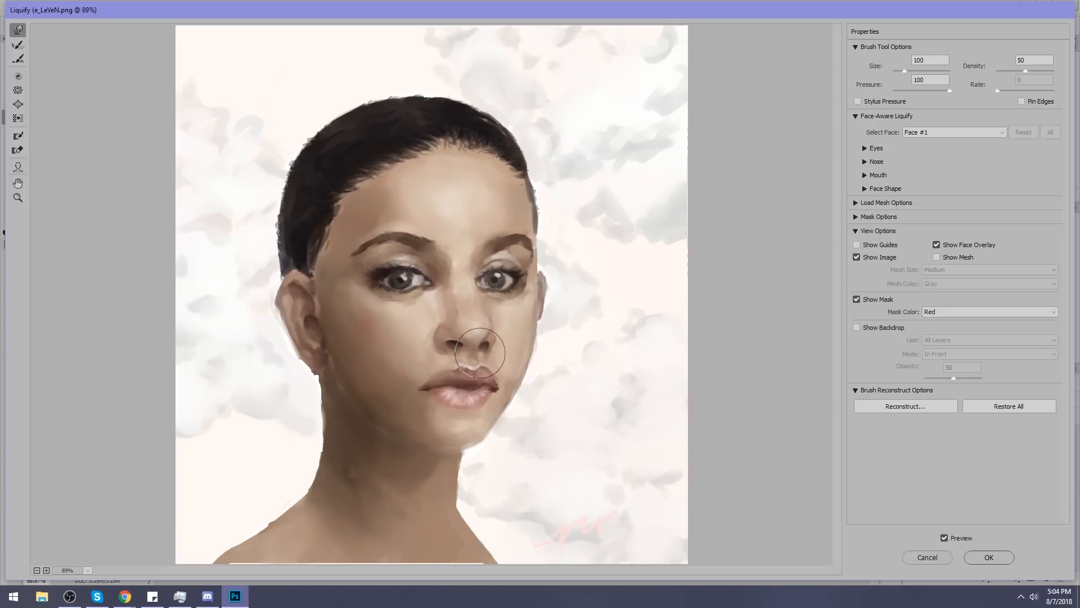
# View the whole portrait at 50% and rework the mouth and lower face with a warp brush of 150.
pyautogui.press(']')
pyautogui.press(']')
pyautogui.press(']')
pyautogui.press(']')
pyautogui.press(']')
pyautogui.press(']')
pyautogui.press(']')
pyautogui.press(']')
pyautogui.hotkey('ctrl', '-')
pyautogui.hotkey('ctrl', '-')
pyautogui.press('[')
pyautogui.press('[')
pyautogui.press('[')
pyautogui.press('[')
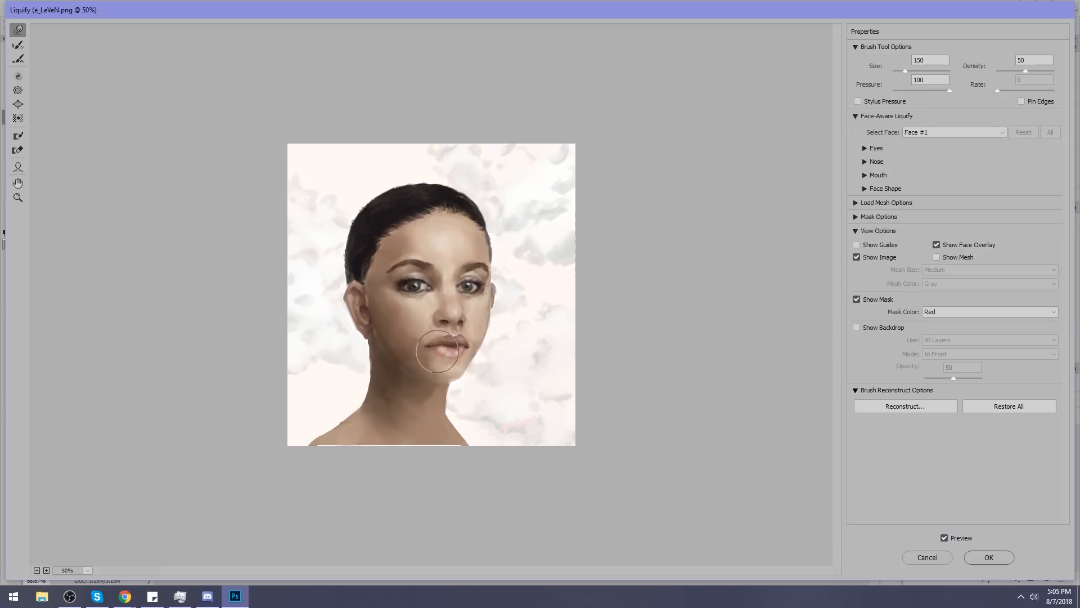
# Refine the overall face proportions and head contour with warp brushes of 500, 400 and 250.
pyautogui.press(']')
pyautogui.press(']')
pyautogui.press(']')
pyautogui.press(']')
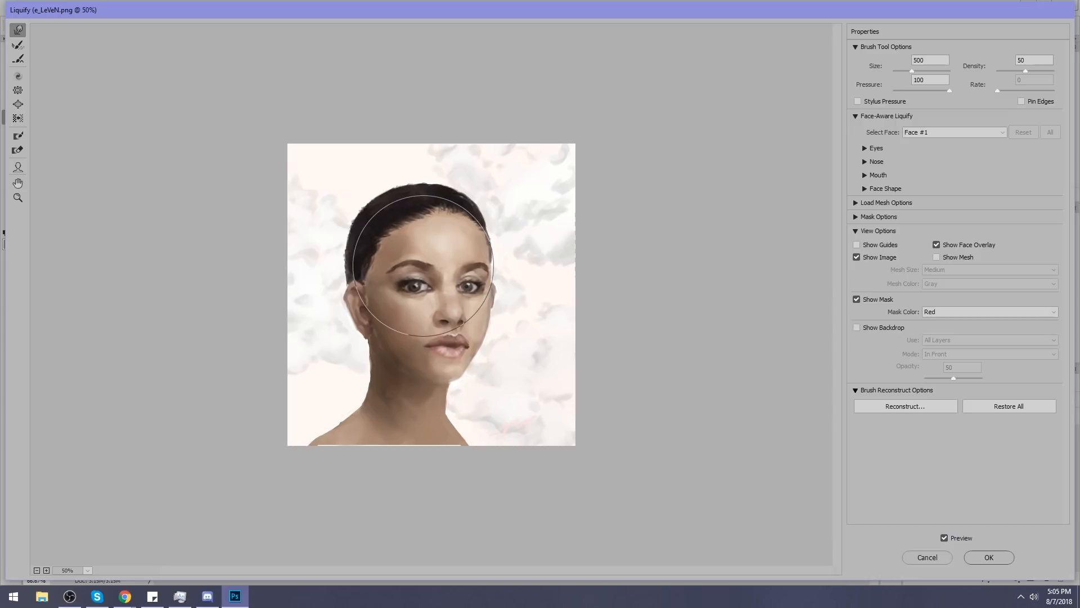
pyautogui.press('[')
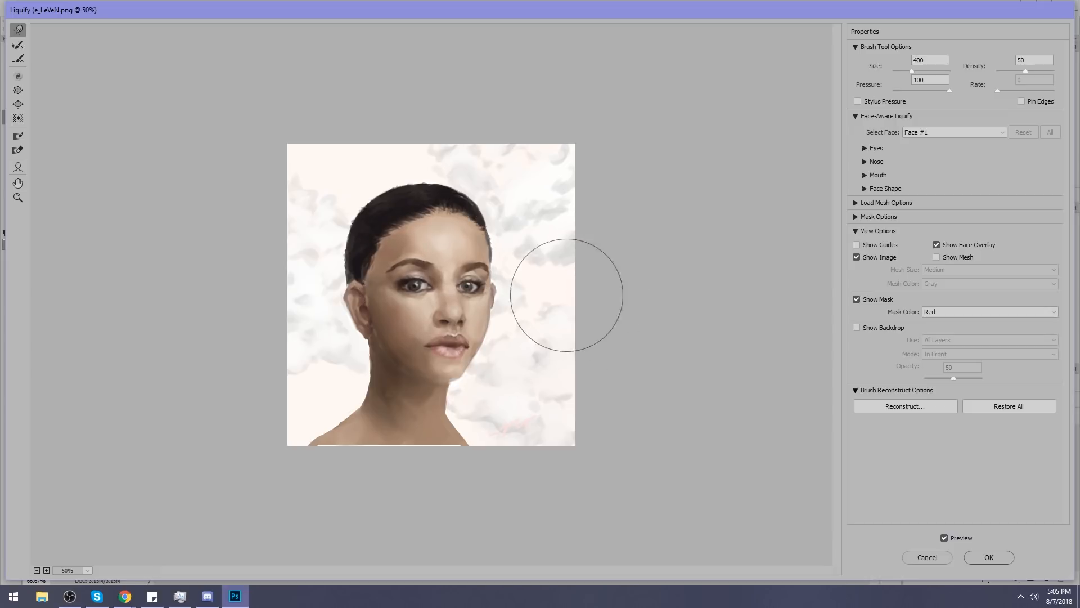
pyautogui.press('[')
pyautogui.press('[')
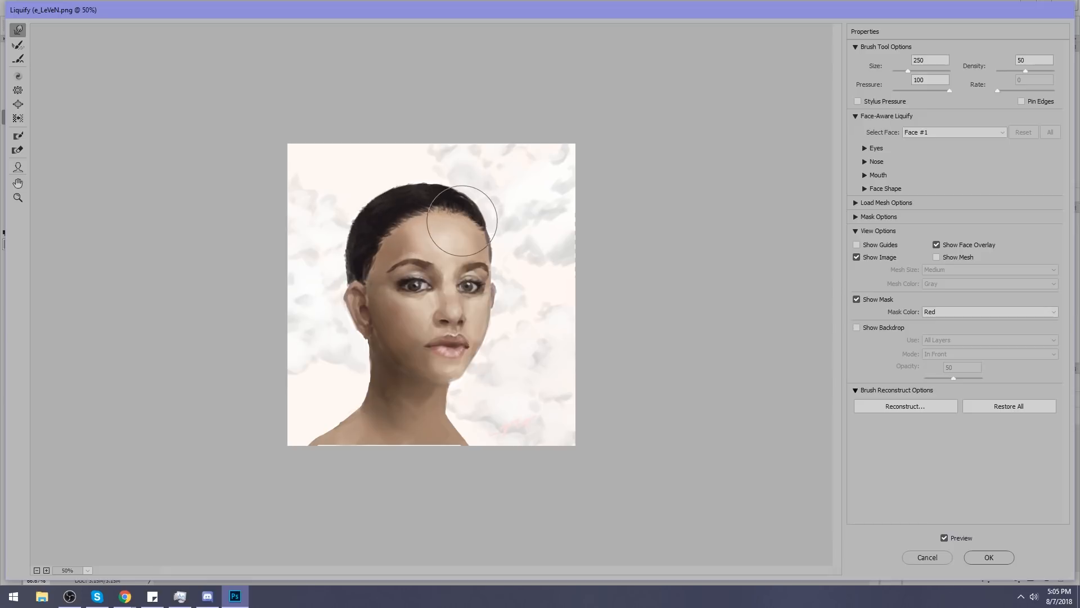
# Pull the chest down over the light strip at the canvas edge, widen the shoulder with a 600 brush, and apply Liquify.
pyautogui.press(']')
pyautogui.press(']')
pyautogui.press(']')
pyautogui.press(']')
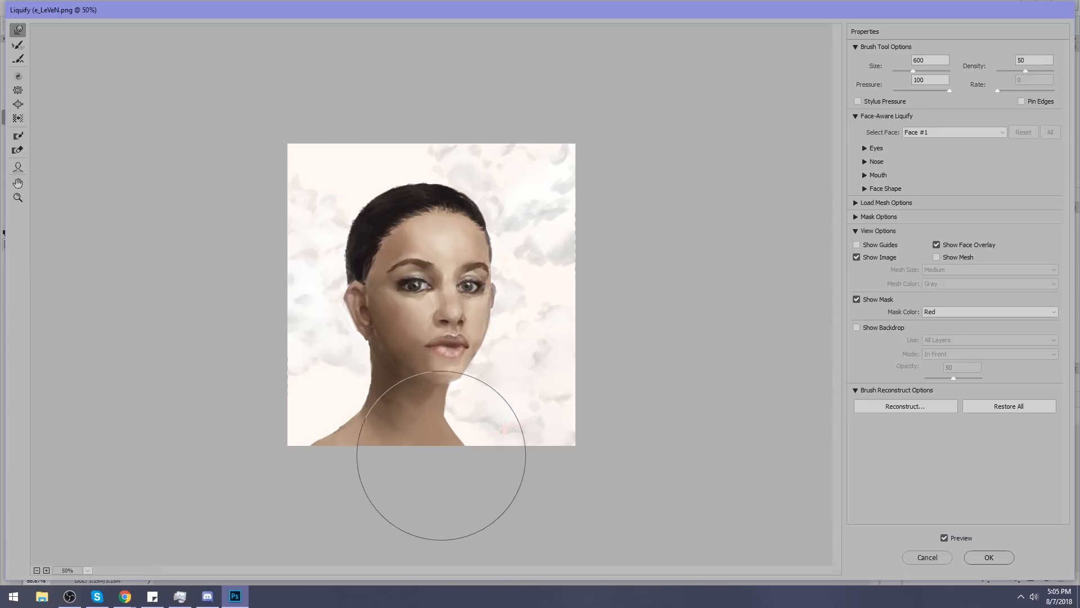
pyautogui.moveTo(480, 459); pyautogui.dragTo(491, 459)
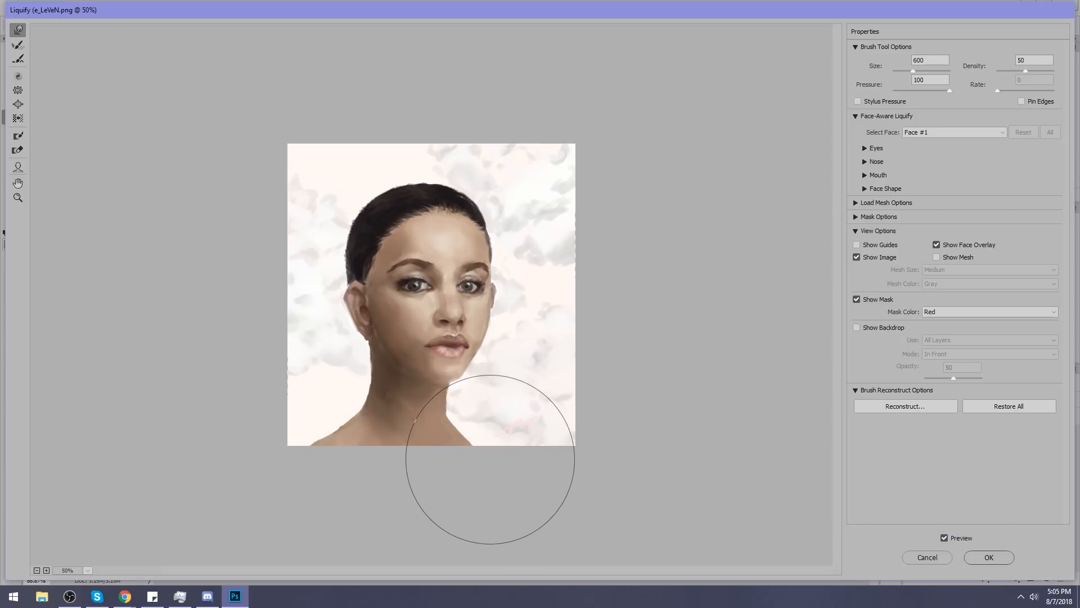
pyautogui.click(980, 557)
# Darken parts of the portrait with the Burn tool in the Highlights range, and smudge rough edges with a size 20 brush at 4% strength.
pyautogui.click(19, 160)
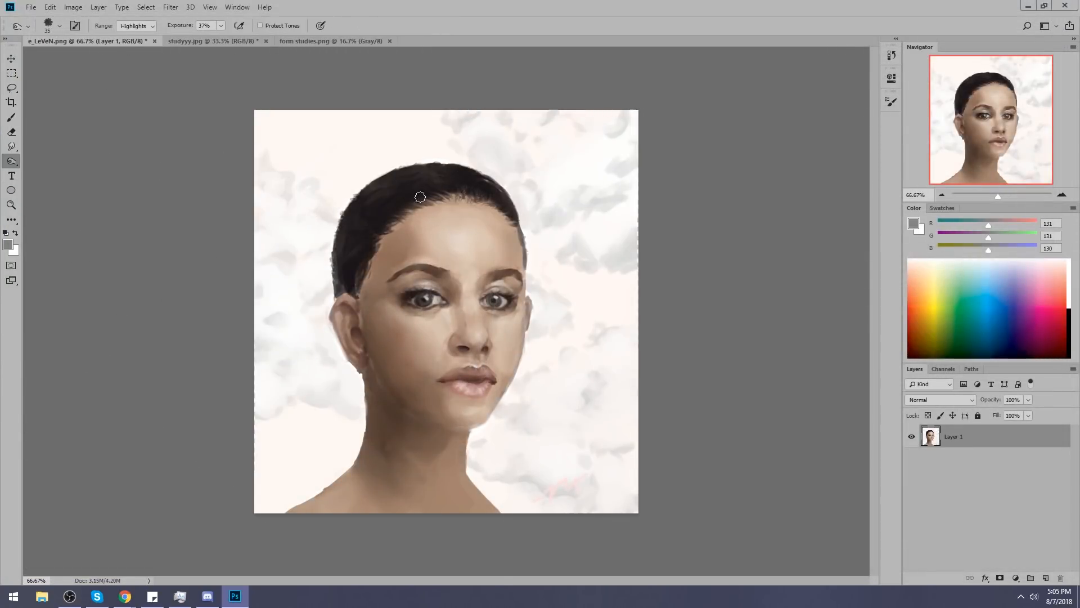
pyautogui.moveTo(221, 39); pyautogui.dragTo(223, 39)
pyautogui.press('[')
pyautogui.press('[')
pyautogui.click(12, 146)
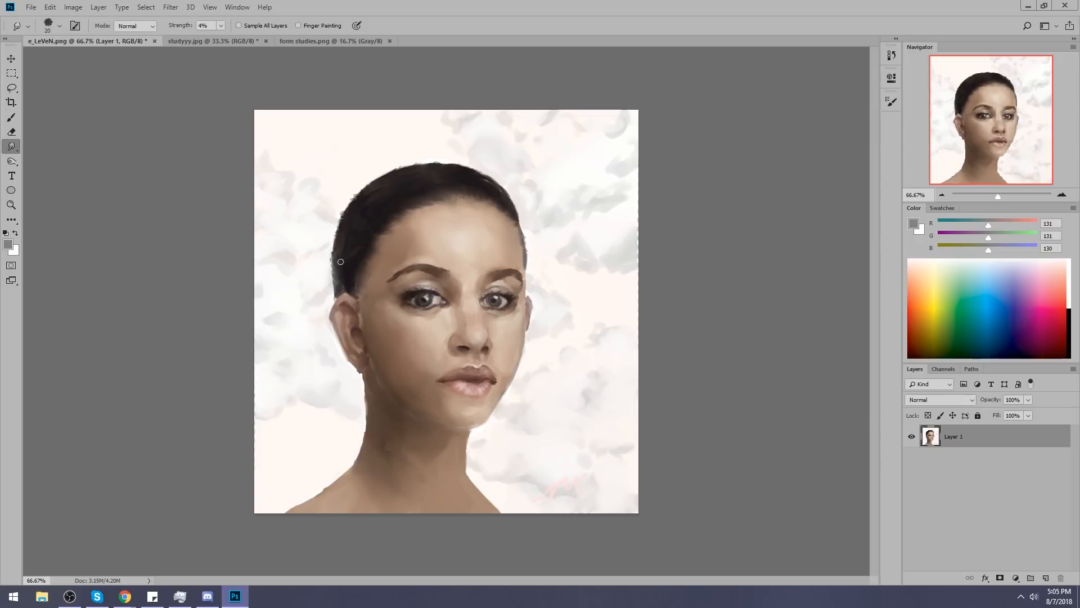
# Copy the entire edited portrait, revert the document to its opening history state, and paste the edited version as a new layer.
pyautogui.hotkey('ctrl', 'a')
pyautogui.hotkey('ctrl', 'a')
pyautogui.click(891, 55)
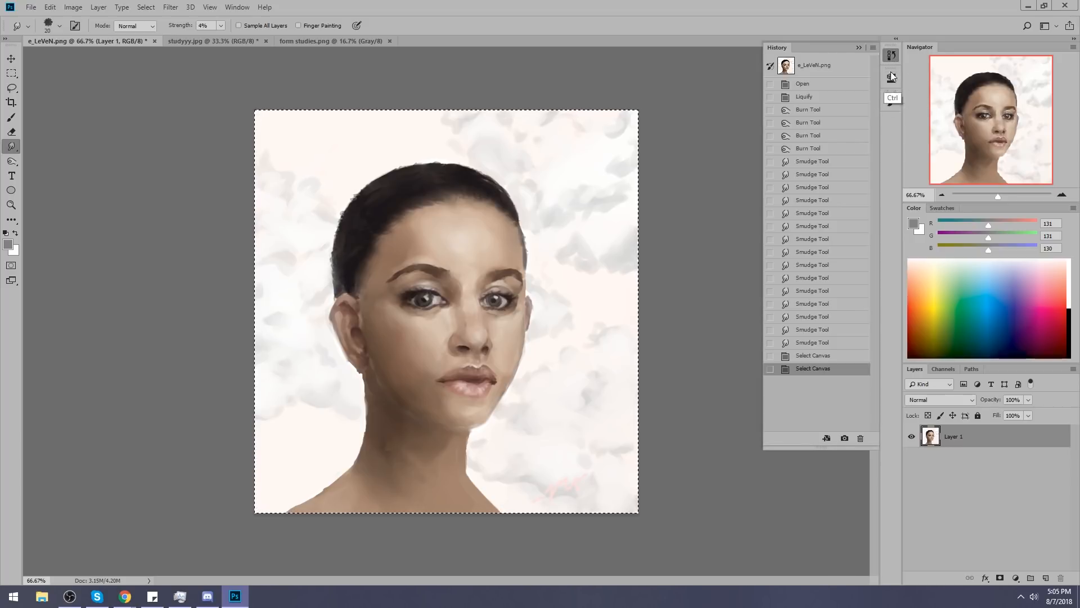
pyautogui.click(819, 66)
pyautogui.click(859, 48)
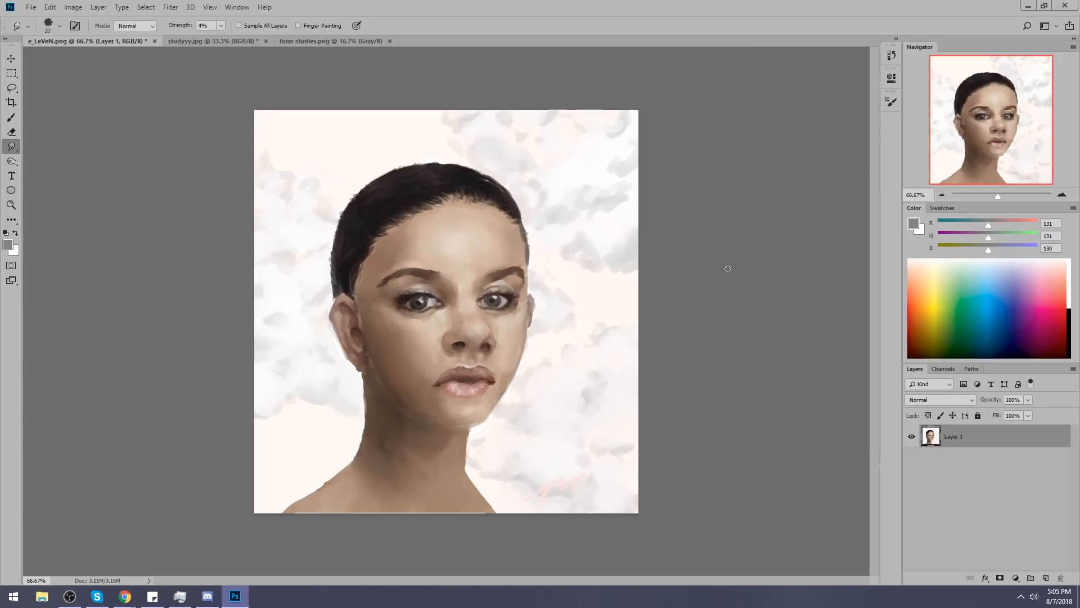
pyautogui.hotkey('ctrl', 'v')
# Compare the edited portrait on Layer 2 with the original on Layer 1.
pyautogui.click(912, 439)
pyautogui.click(913, 439)
pyautogui.click(912, 437)
pyautogui.click(912, 437)
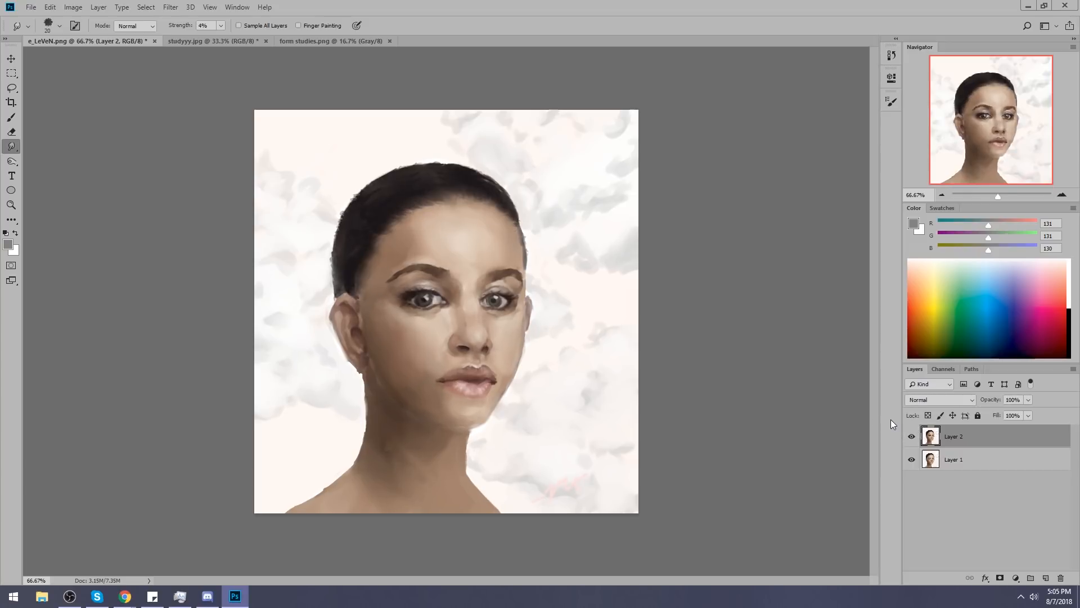
# Soften the shading on the cheek and neck with sampled skin tones and a soft 400 brush at 40% opacity.
pyautogui.press('b')
pyautogui.keyDown('alt'); pyautogui.click(406, 372); pyautogui.keyUp('alt')
pyautogui.press('[')
pyautogui.press('[')
pyautogui.press('[')
pyautogui.press('[')
pyautogui.press('[')
pyautogui.press('[')
pyautogui.press('[')
pyautogui.moveTo(385, 334)
pyautogui.mouseDown()
pyautogui.moveTo(406, 413)
pyautogui.moveTo(403, 358)
pyautogui.mouseUp()
pyautogui.keyDown('alt'); pyautogui.click(432, 358); pyautogui.keyUp('alt')
pyautogui.keyDown('alt'); pyautogui.click(427, 357); pyautogui.keyUp('alt')
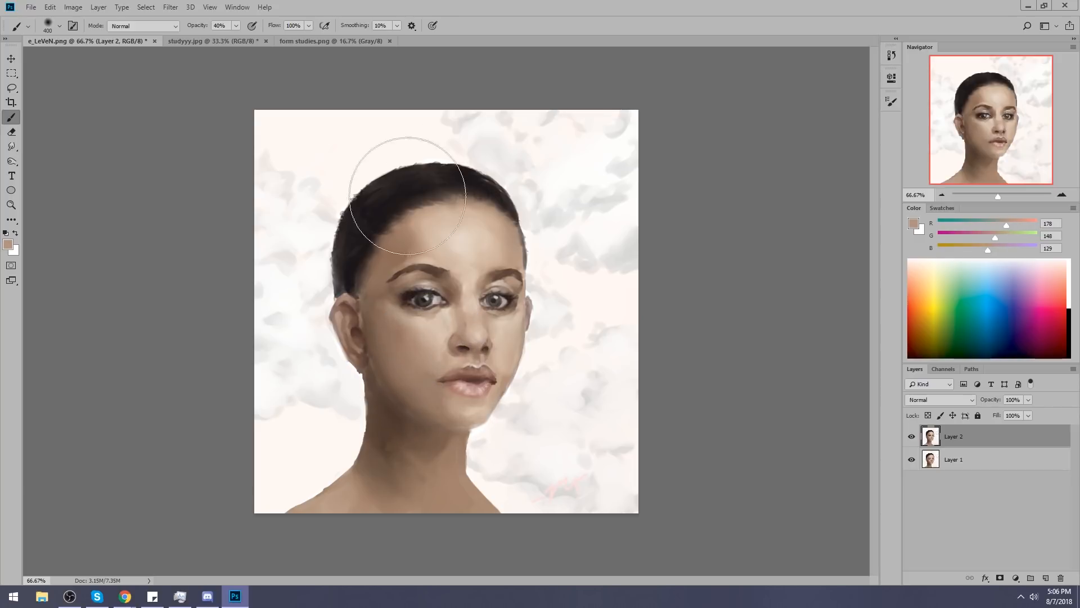
pyautogui.keyDown('alt'); pyautogui.click(383, 321); pyautogui.keyUp('alt')
pyautogui.moveTo(420, 494)
pyautogui.mouseDown()
pyautogui.moveTo(430, 506)
pyautogui.moveTo(434, 482)
pyautogui.moveTo(373, 458)
pyautogui.moveTo(384, 475)
pyautogui.moveTo(372, 490)
pyautogui.moveTo(440, 487)
pyautogui.moveTo(429, 467)
pyautogui.mouseUp()
# Brighten the cheek and blend the face with lighter skin tones using the 400 brush at 40% opacity.
pyautogui.press('alt')
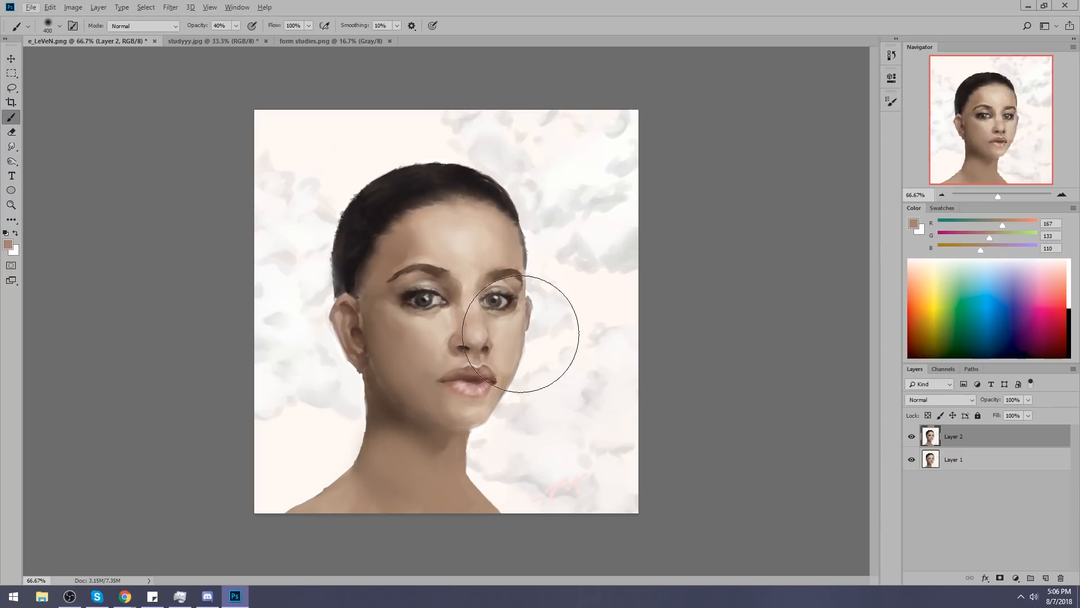
pyautogui.keyDown('alt'); pyautogui.click(422, 349); pyautogui.keyUp('alt')
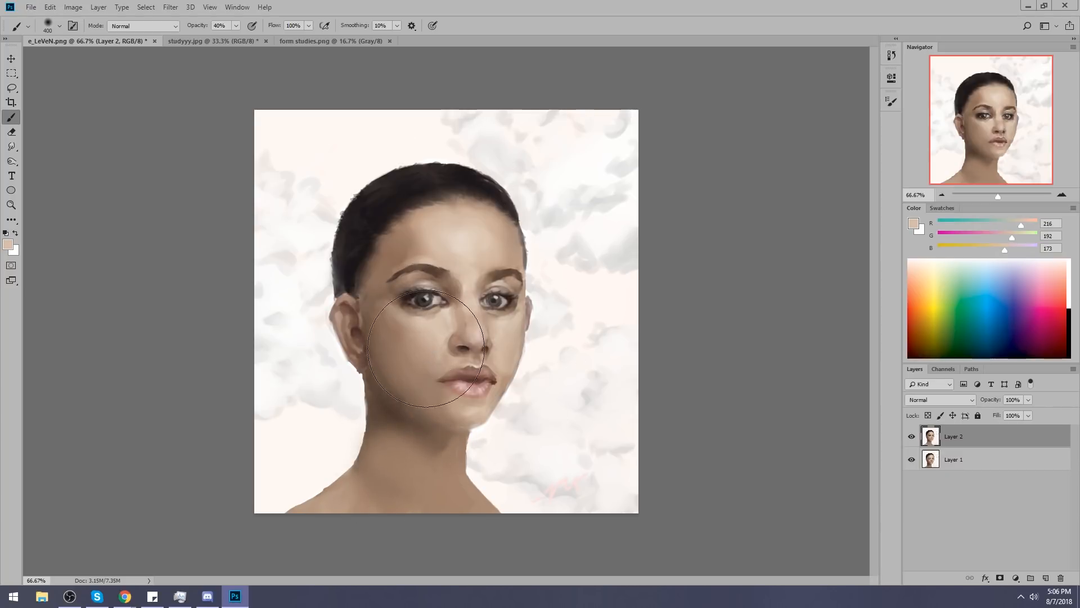
pyautogui.moveTo(387, 325); pyautogui.dragTo(431, 345)
pyautogui.press('ctrl')
pyautogui.keyDown('alt'); pyautogui.click(450, 243); pyautogui.keyUp('alt')
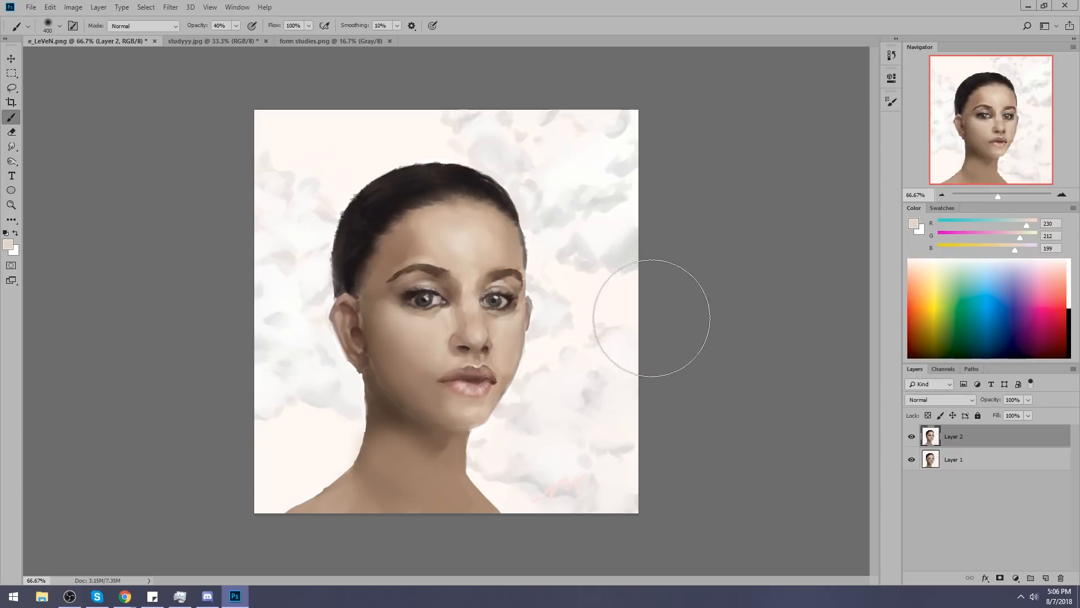
# Sample the darker skin tone beside the outer end of the eyebrow and set the soft brush size to 500.
pyautogui.press('alt')
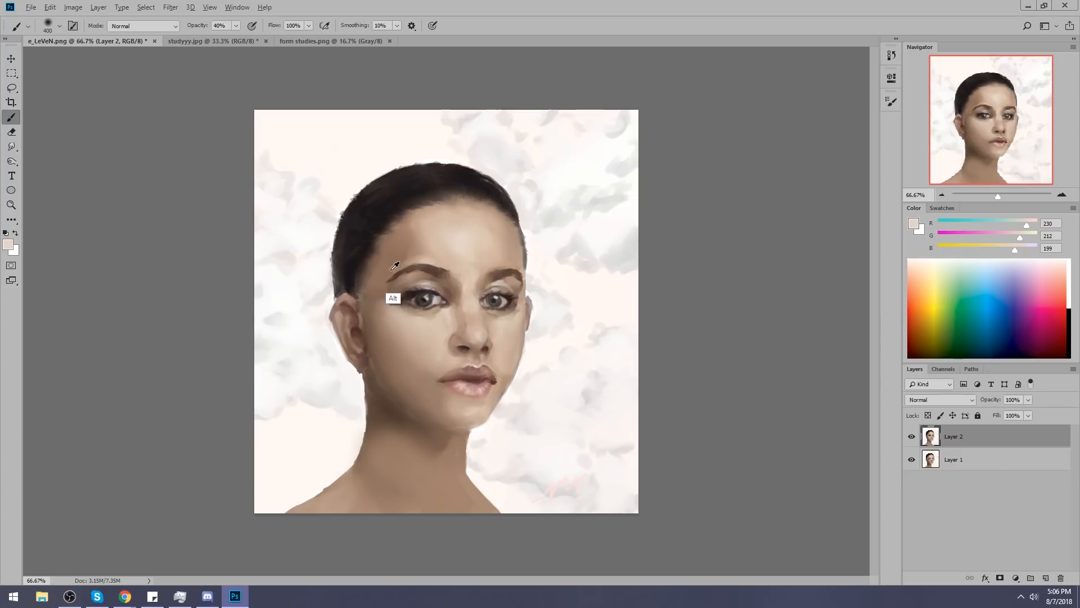
pyautogui.keyDown('alt'); pyautogui.click(392, 269); pyautogui.keyUp('alt')
pyautogui.press('[')
pyautogui.press('[')
pyautogui.press('[')
pyautogui.press('[')
pyautogui.press('[')
pyautogui.press('[')
pyautogui.press('[')
pyautogui.press('[')
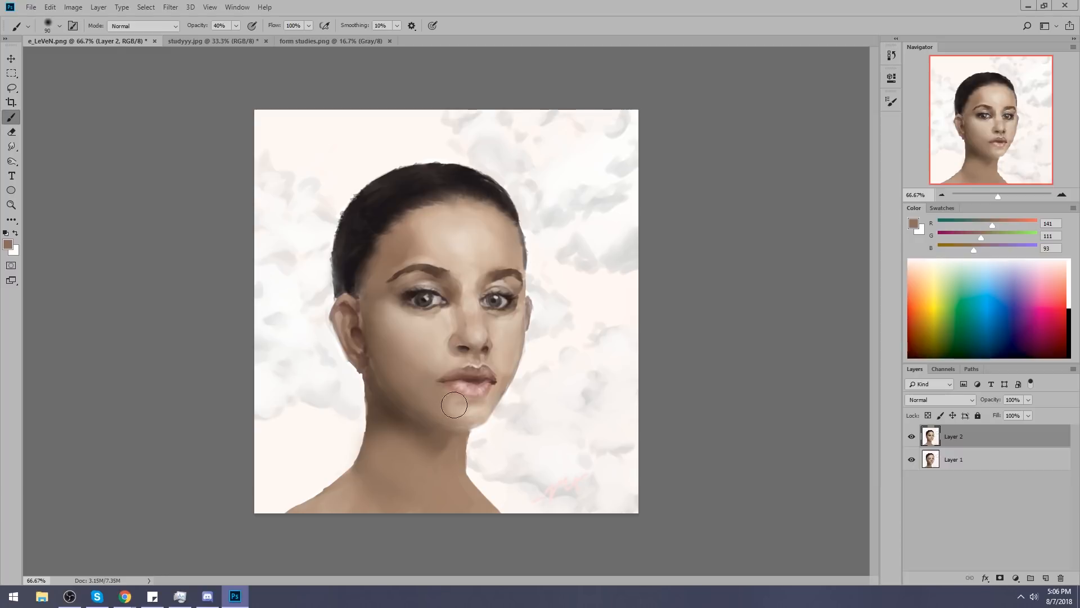
pyautogui.press(']')
pyautogui.press(']')
pyautogui.press(']')
pyautogui.press(']')
pyautogui.press(']')
pyautogui.press(']')
pyautogui.press(']')
pyautogui.press(']')
pyautogui.press(']')
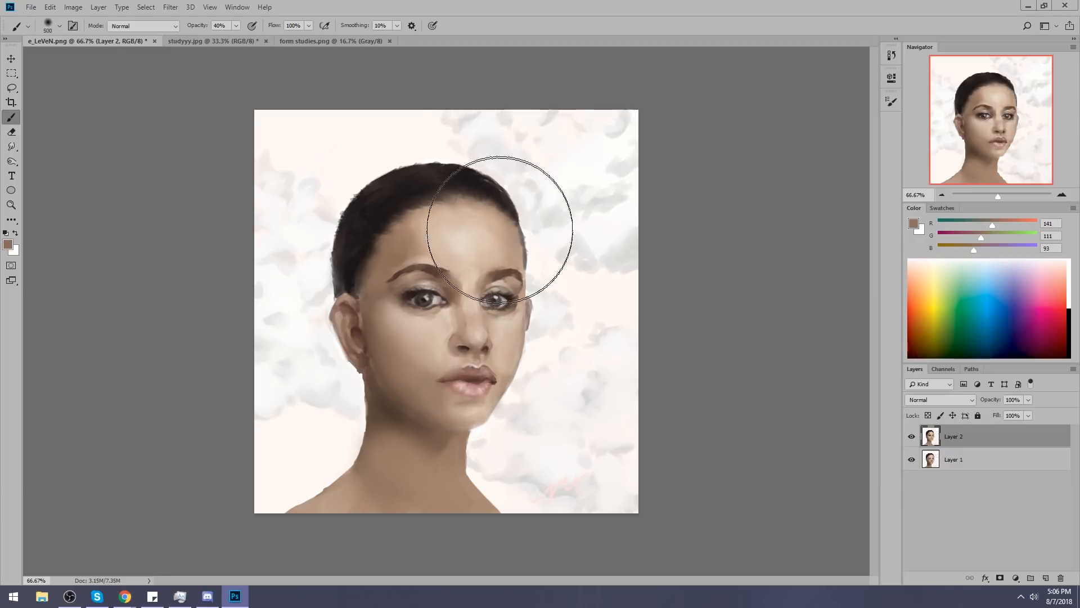
# Switch to the textured 80 px brush tip and reduce its size to 40.
pyautogui.rightClick(467, 298)
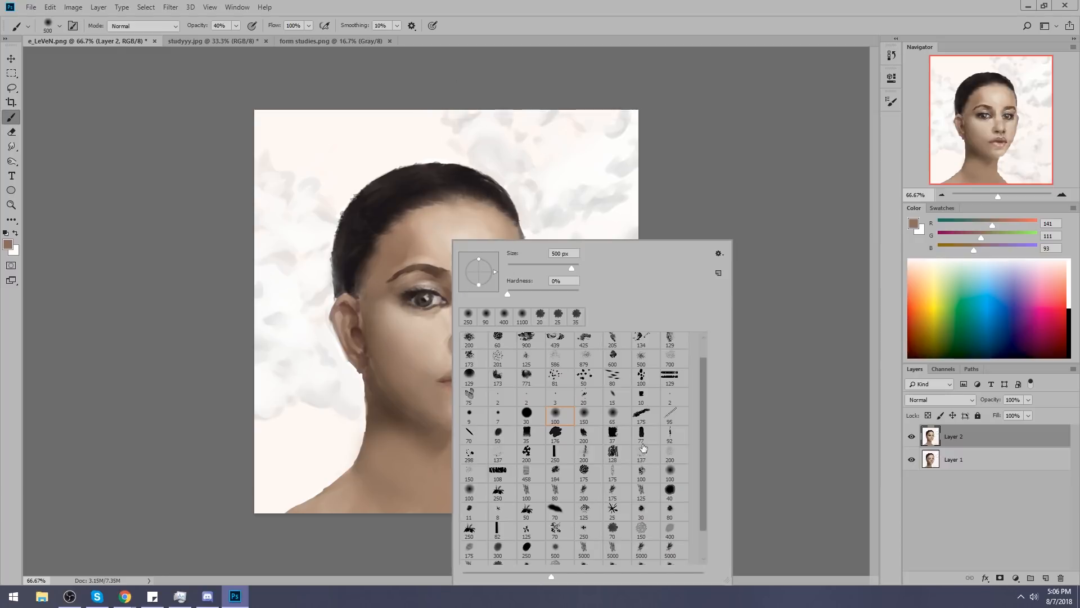
pyautogui.click(558, 494)
pyautogui.click(817, 375)
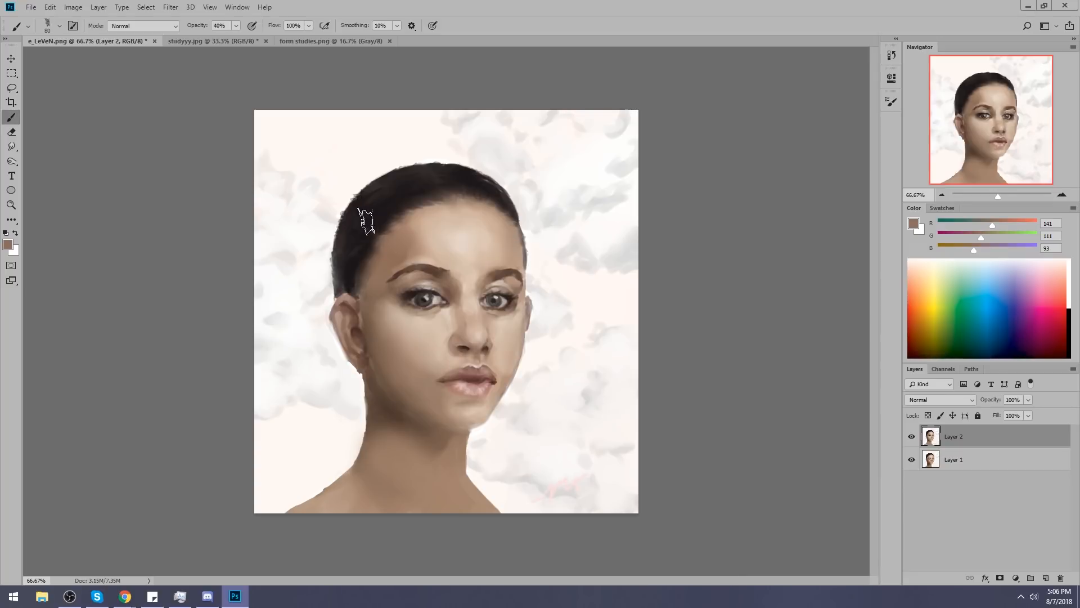
pyautogui.press('[')
pyautogui.press('[')
pyautogui.press('[')
# Crop the canvas to a narrower upright frame around the head and shoulders.
pyautogui.press('c')
pyautogui.moveTo(286, 113)
pyautogui.mouseDown()
pyautogui.moveTo(524, 516)
pyautogui.moveTo(561, 547)
pyautogui.mouseUp()
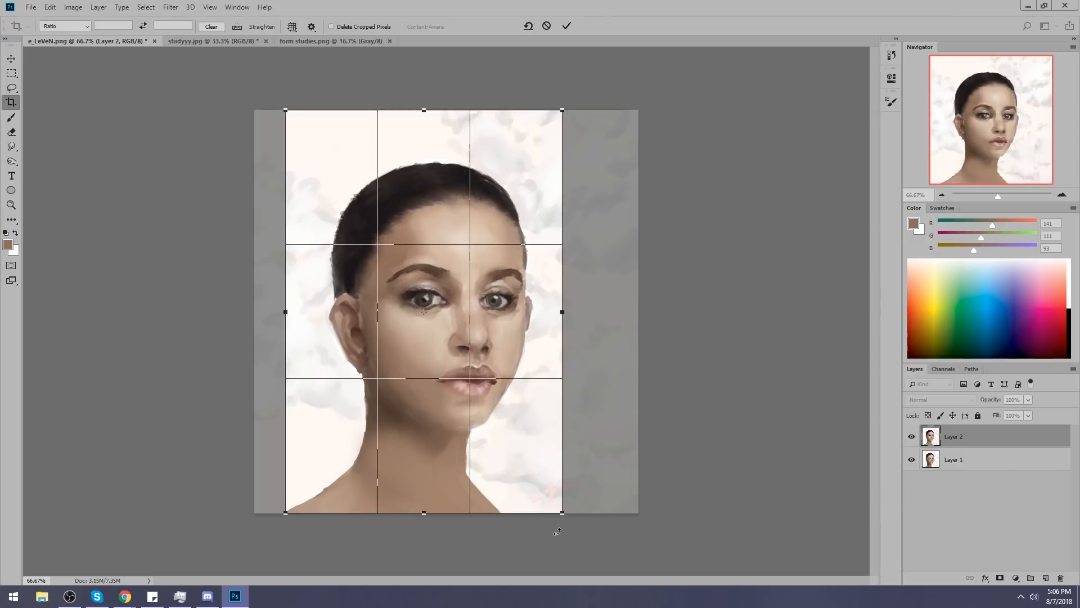
pyautogui.press('Return')
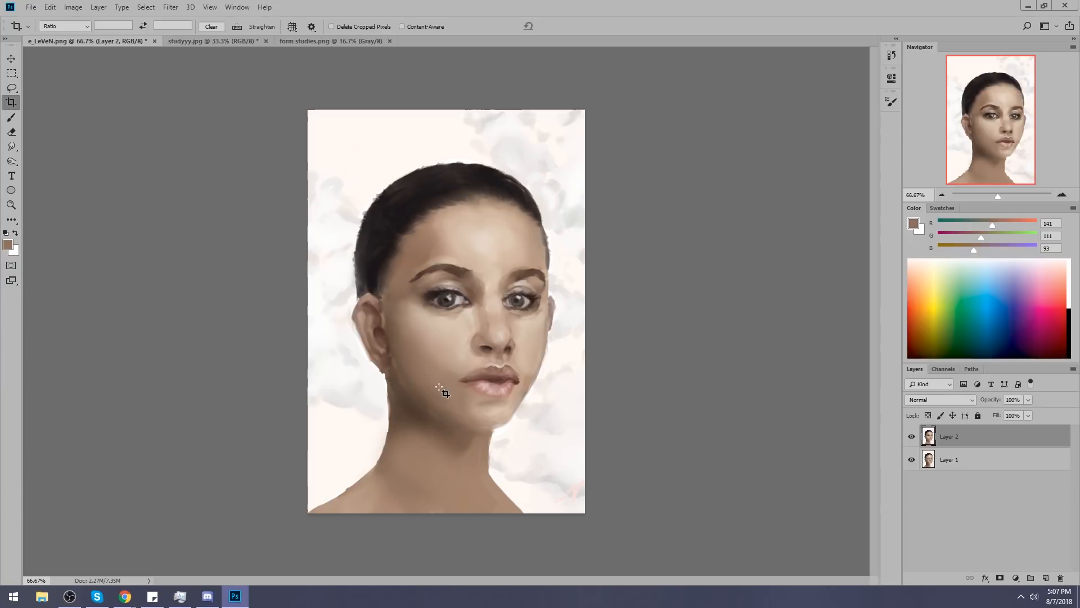
pyautogui.click(13, 596)
pyautogui.click(127, 360)
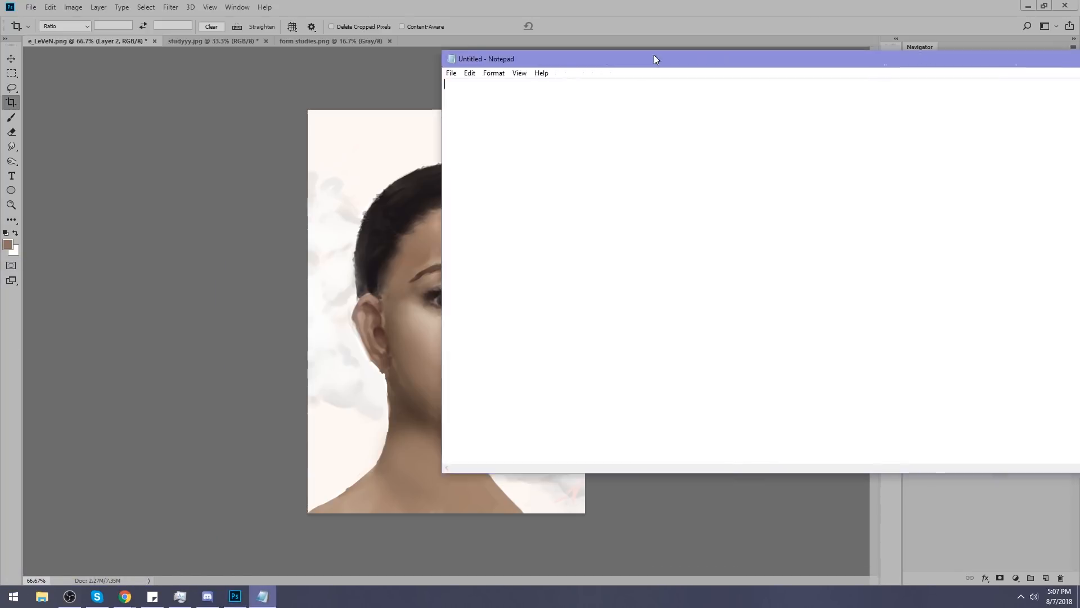
pyautogui.moveTo(654, 55); pyautogui.dragTo(335, 46)
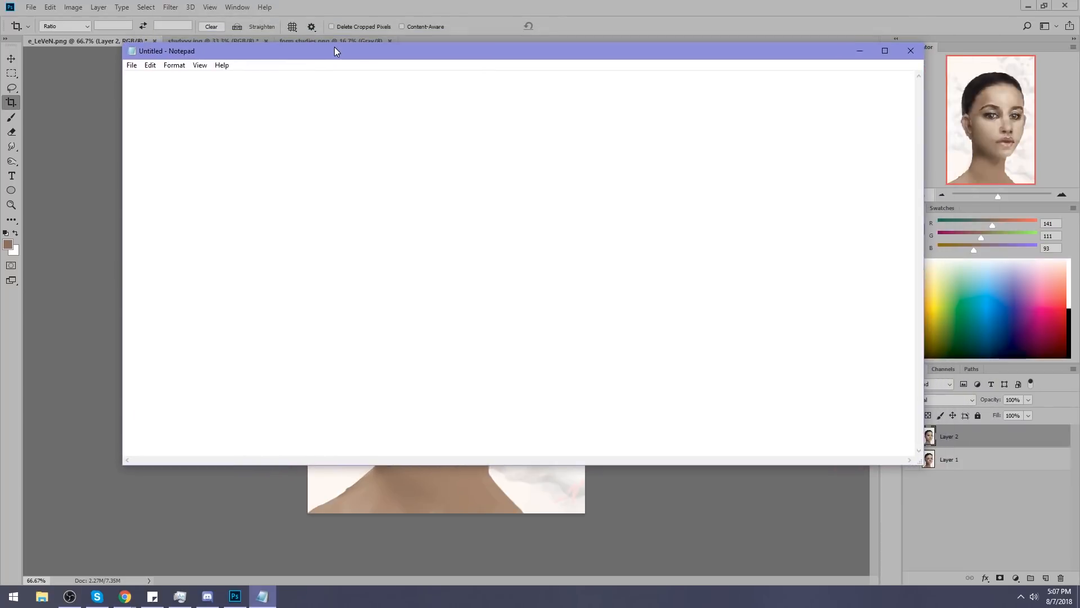
pyautogui.click(911, 52)
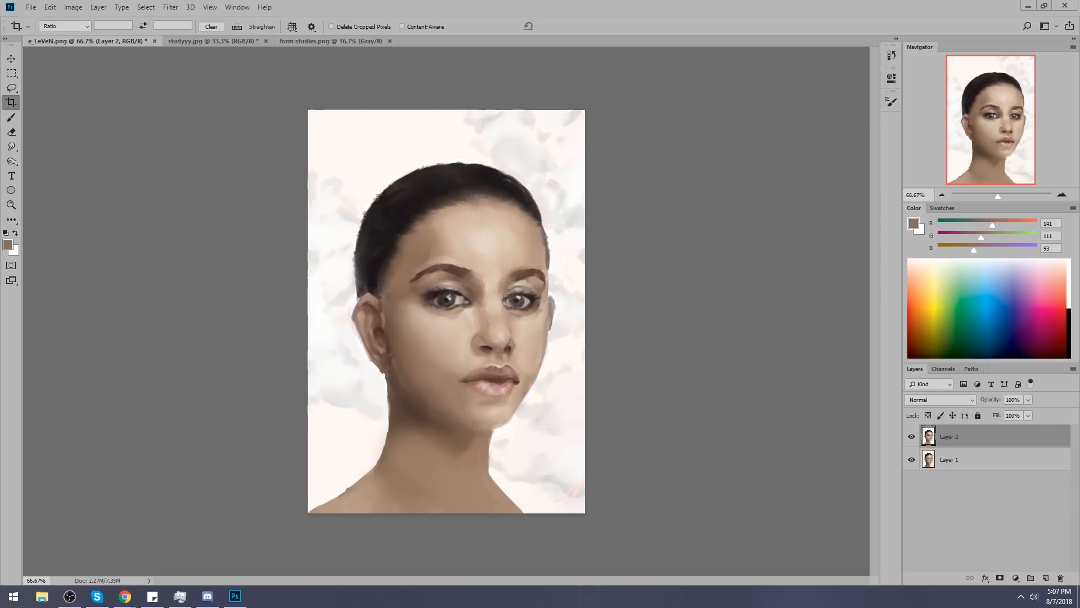
# Compare Layer 2 with the original layer beneath it and flatten the image.
pyautogui.click(911, 439)
pyautogui.click(912, 438)
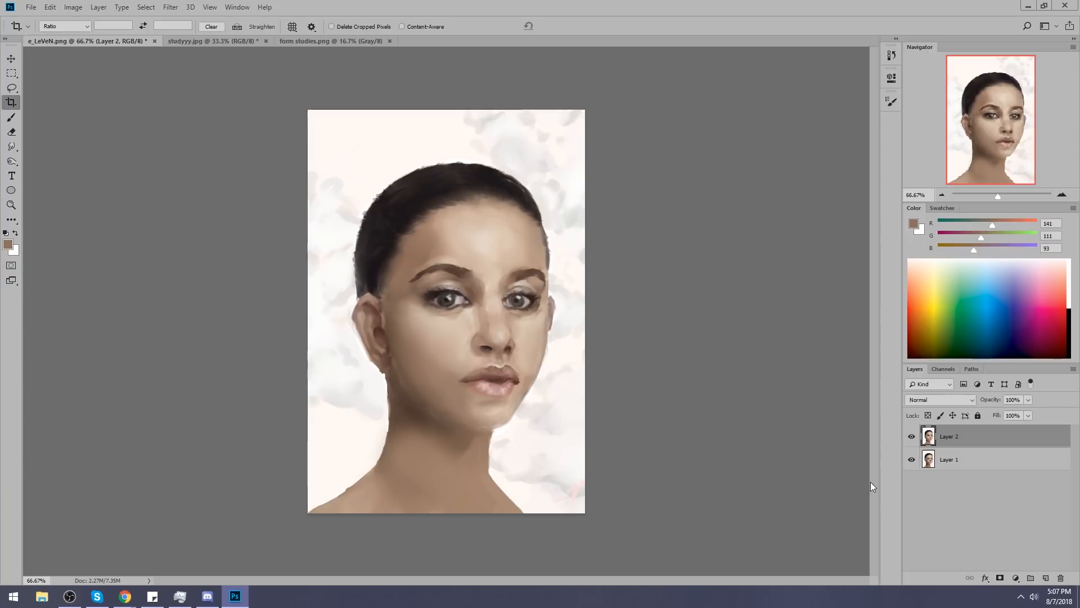
pyautogui.rightClick(954, 433)
pyautogui.click(896, 458)
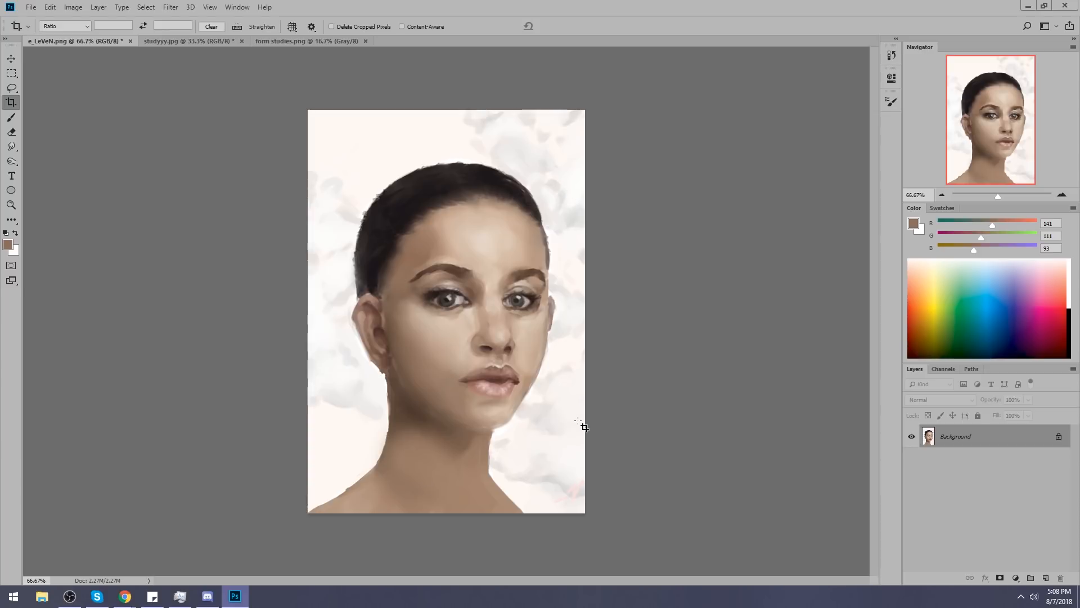
# Try to repaint both edges of the neck with the sampled light background colour, and undo the strokes.
pyautogui.press('b')
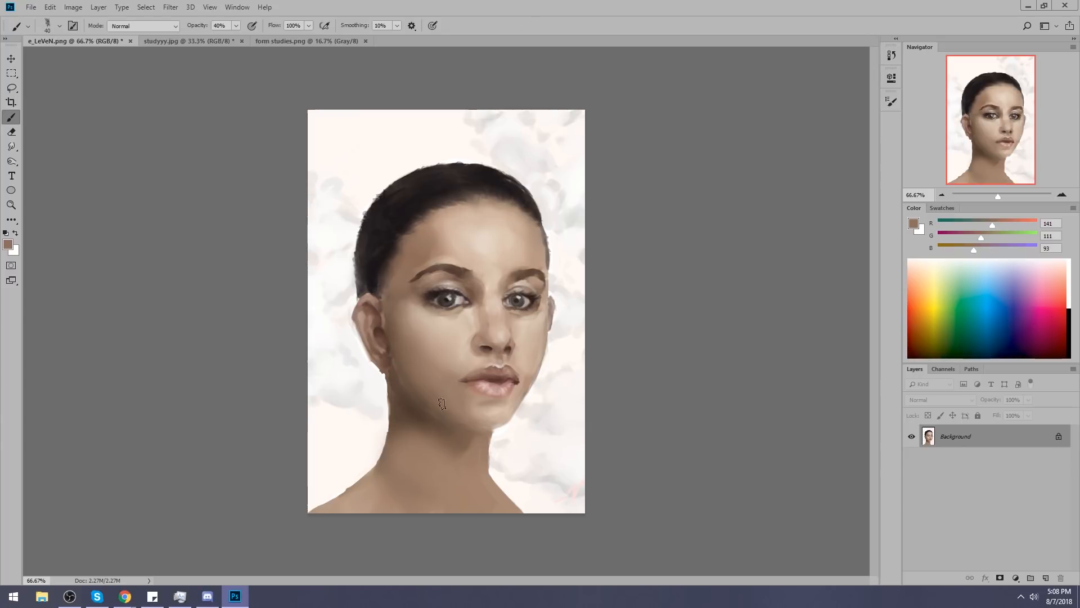
pyautogui.keyDown('alt'); pyautogui.click(368, 419); pyautogui.keyUp('alt')
pyautogui.moveTo(388, 388)
pyautogui.mouseDown()
pyautogui.moveTo(405, 438)
pyautogui.moveTo(392, 451)
pyautogui.mouseUp()
pyautogui.moveTo(495, 433); pyautogui.dragTo(500, 476)
pyautogui.hotkey('ctrl', 'alt', 'z')
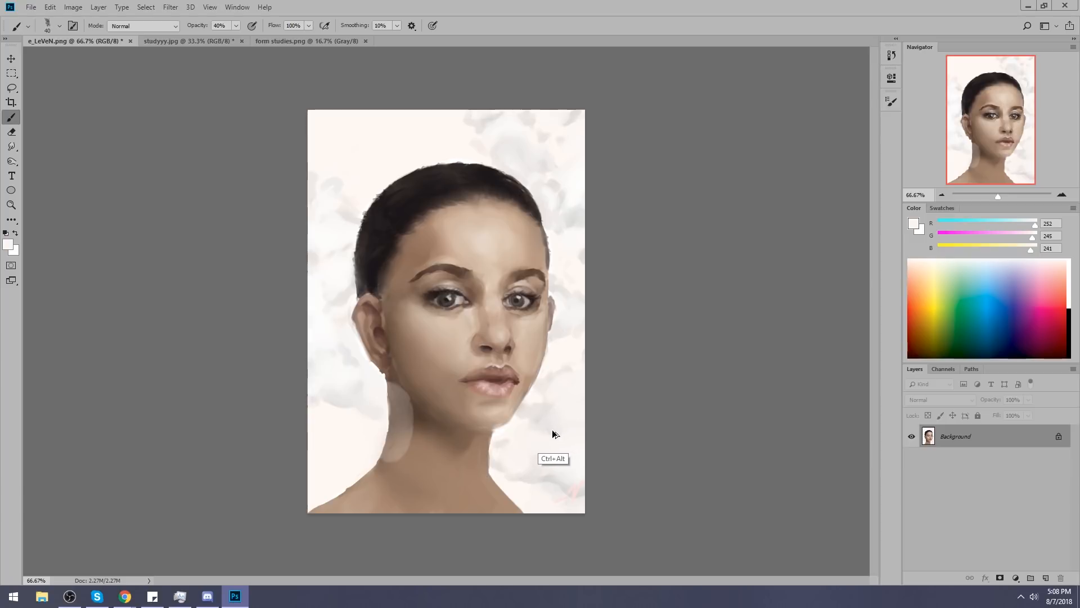
pyautogui.hotkey('ctrl', 'alt', 'z')
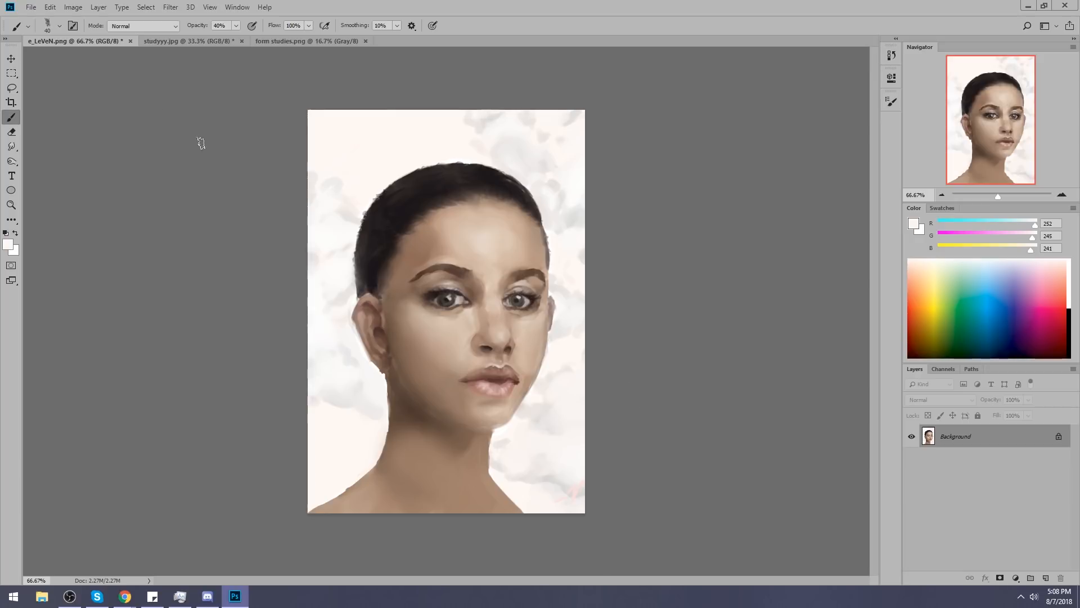
# Save and close the e_LeVeN.png and studyyy.jpg documents.
pyautogui.click(130, 41)
pyautogui.click(488, 221)
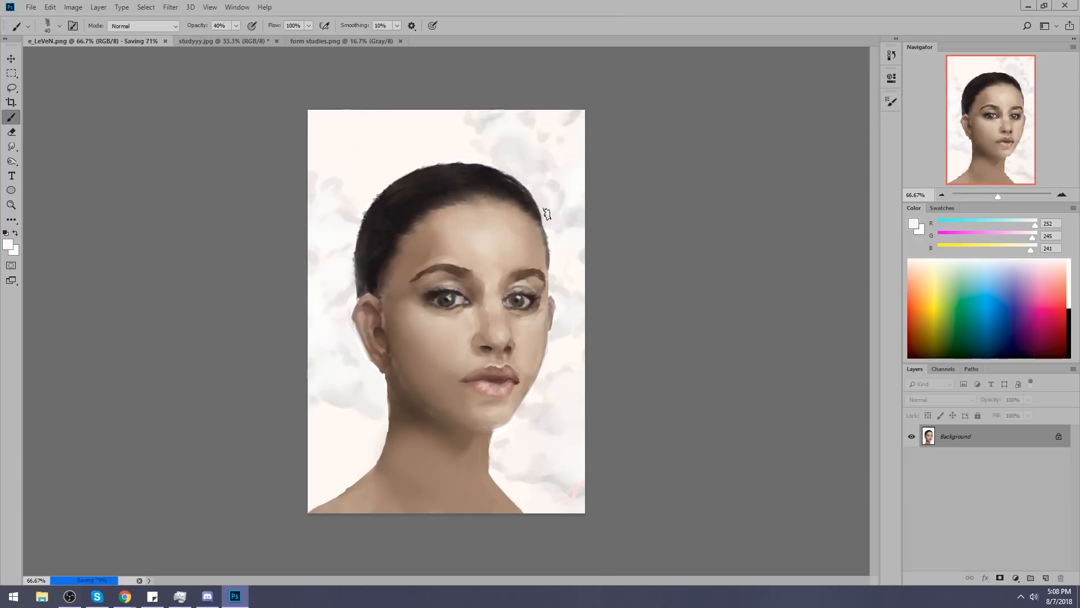
pyautogui.click(83, 40)
pyautogui.click(172, 41)
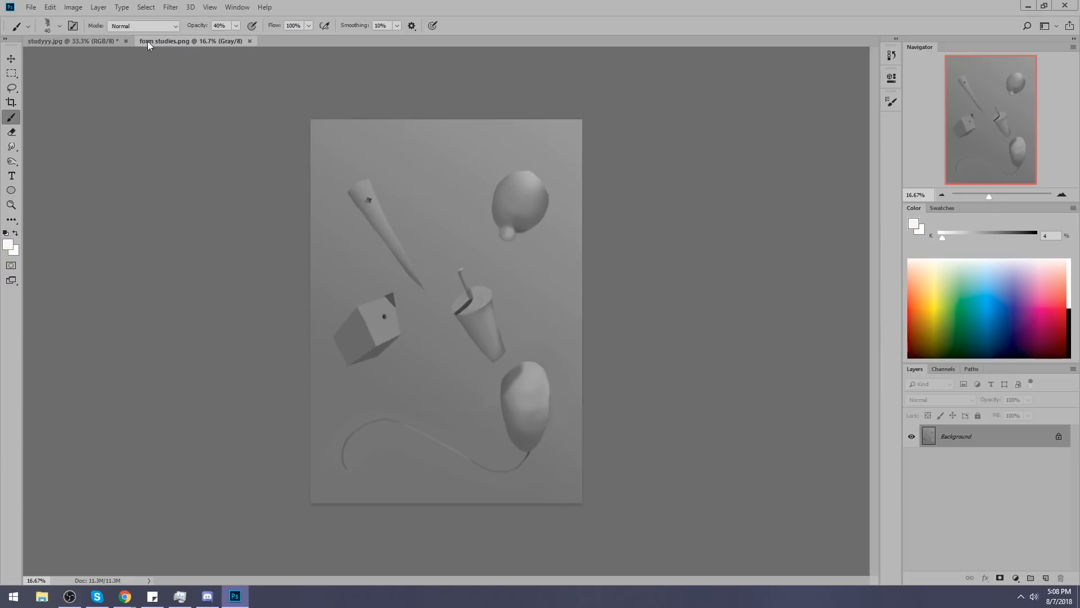
pyautogui.click(126, 41)
pyautogui.click(488, 221)
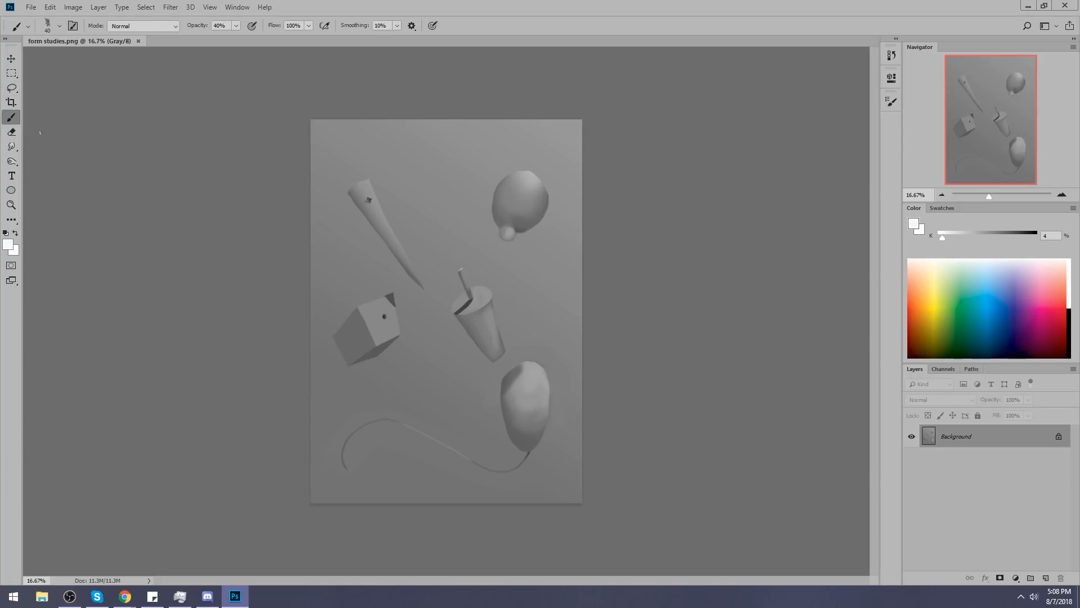
# Select the gray background of form studies.png in several areas with the Magic Wand at tolerance 5.
pyautogui.click(11, 87)
pyautogui.click(92, 102)
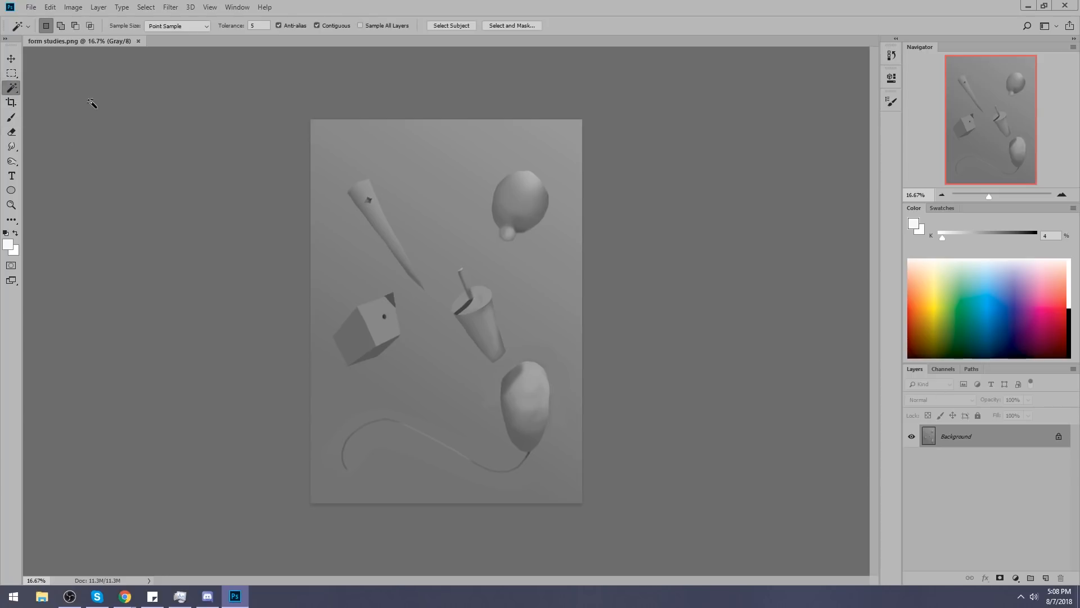
pyautogui.click(460, 213)
pyautogui.keyDown('shift'); pyautogui.click(489, 171); pyautogui.keyUp('shift')
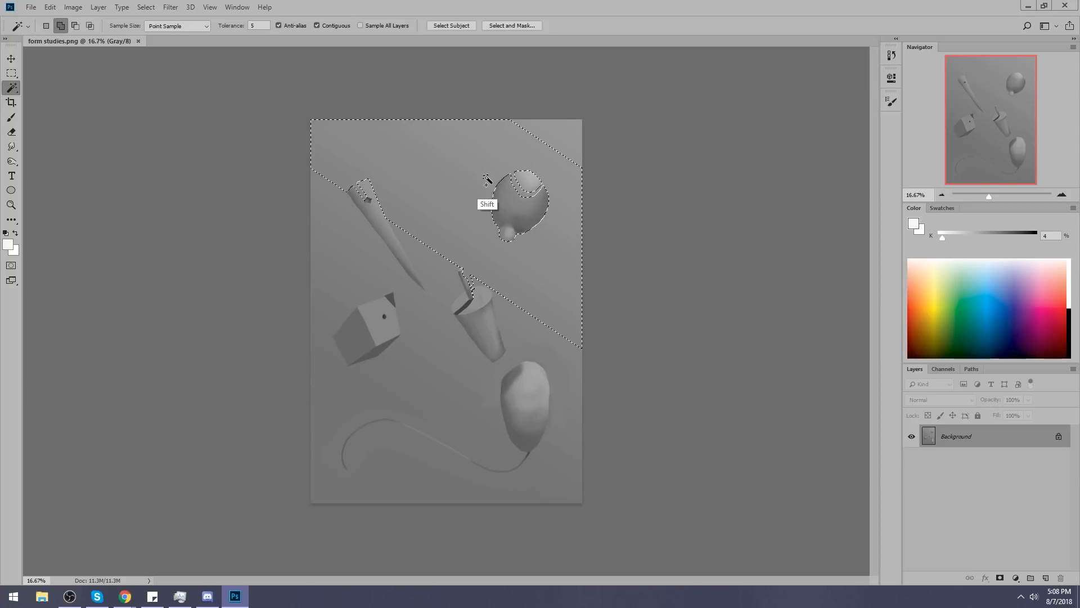
pyautogui.keyDown('shift'); pyautogui.click(440, 312); pyautogui.keyUp('shift')
pyautogui.keyDown('shift'); pyautogui.click(422, 404); pyautogui.keyUp('shift')
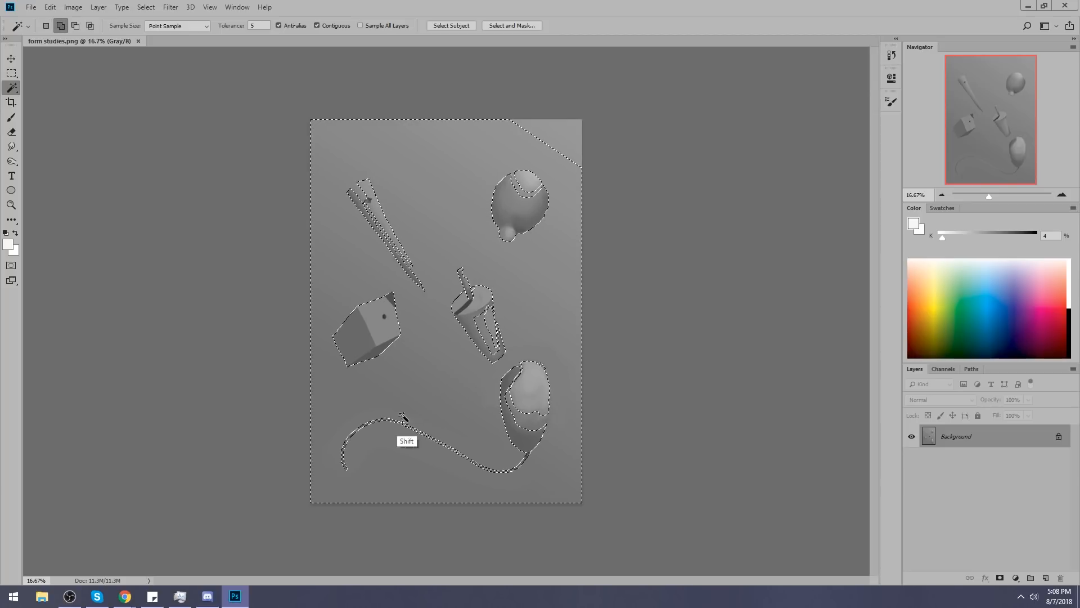
# Clean up the selection with the Lasso, subtracting the patches inside the egg, cup, cone and round form and adding the missing canvas corner.
pyautogui.press('l')
pyautogui.moveTo(523, 363)
pyautogui.mouseDown()
pyautogui.moveTo(521, 392)
pyautogui.moveTo(525, 362)
pyautogui.moveTo(505, 389)
pyautogui.moveTo(539, 435)
pyautogui.moveTo(546, 388)
pyautogui.mouseUp()
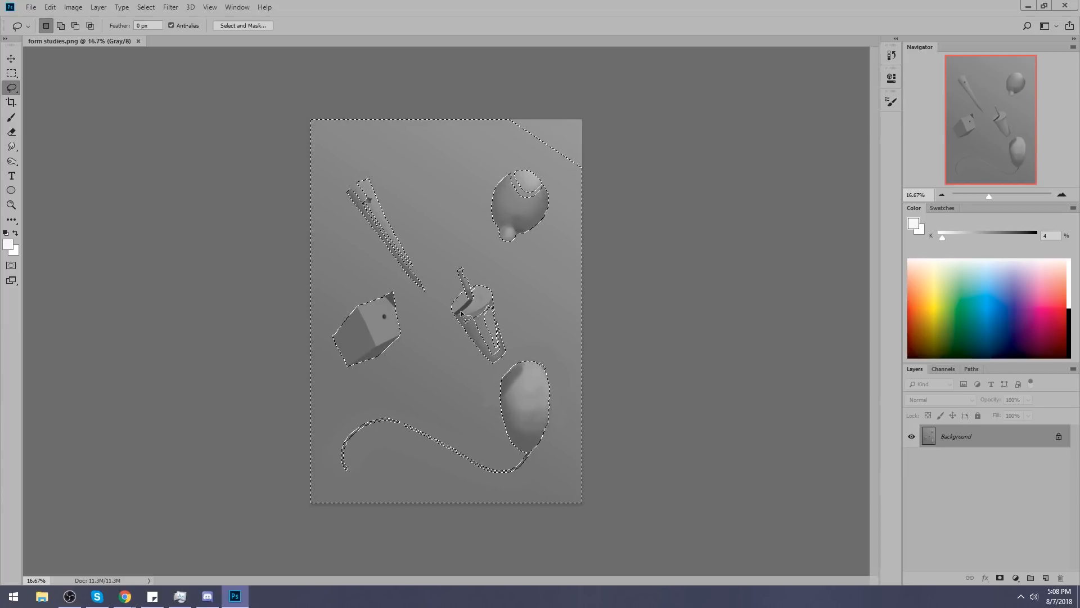
pyautogui.moveTo(487, 301)
pyautogui.mouseDown()
pyautogui.moveTo(473, 330)
pyautogui.moveTo(485, 355)
pyautogui.moveTo(500, 356)
pyautogui.moveTo(491, 325)
pyautogui.mouseUp()
pyautogui.press('alt')
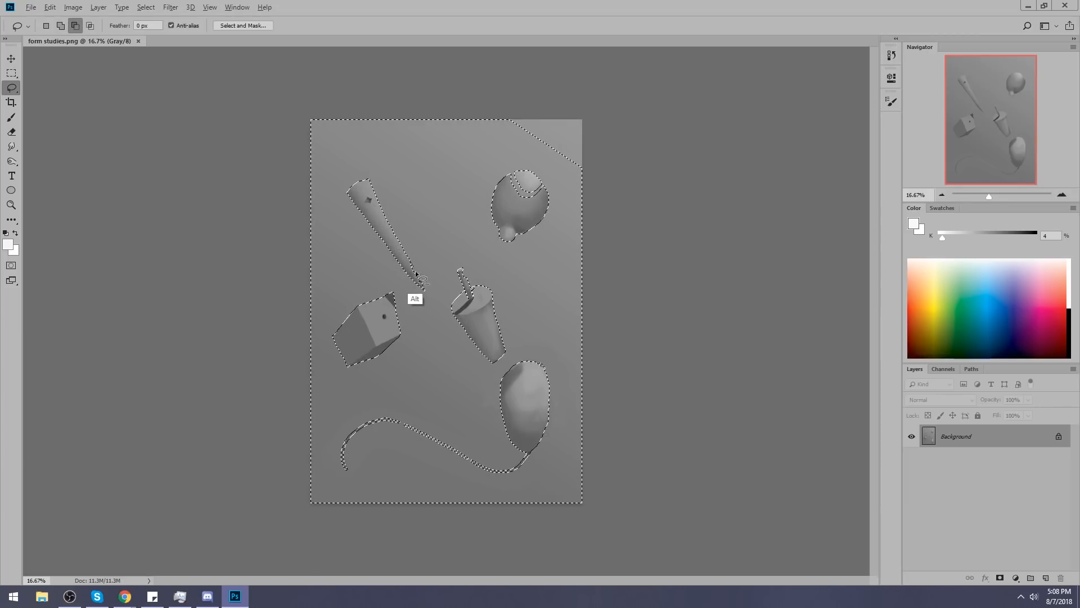
pyautogui.moveTo(399, 250); pyautogui.dragTo(426, 286)
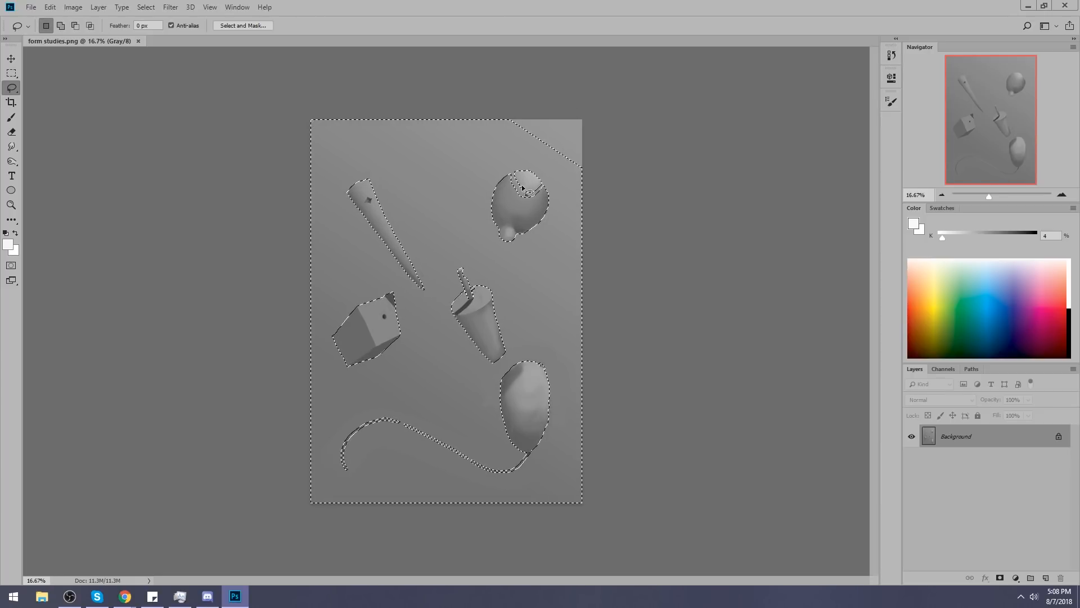
pyautogui.press('alt')
pyautogui.moveTo(543, 187); pyautogui.dragTo(550, 198)
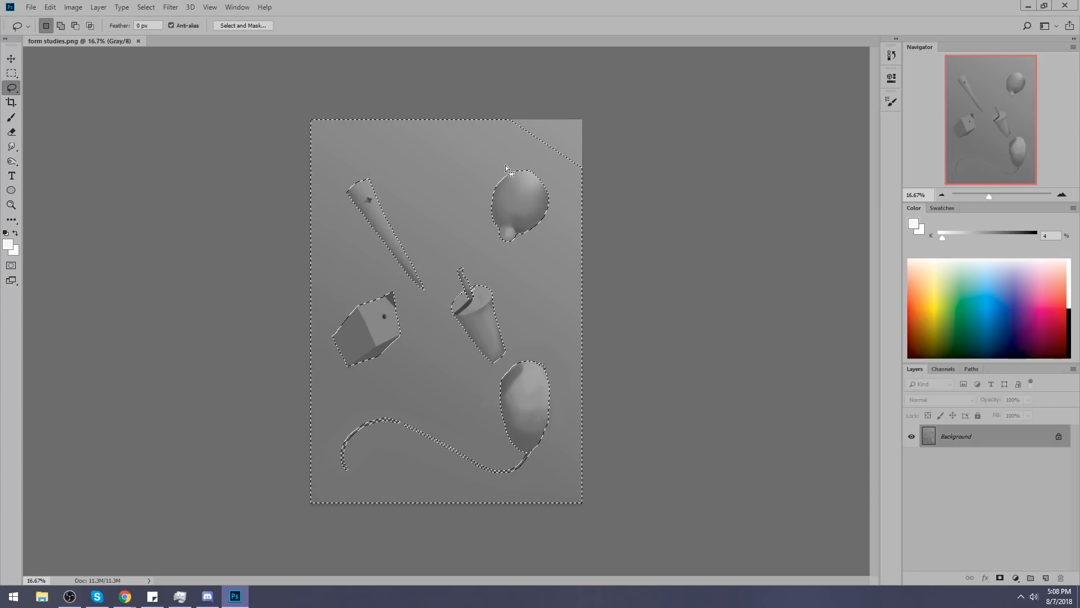
pyautogui.press('shift')
pyautogui.moveTo(476, 116); pyautogui.dragTo(478, 112)
# Add a new layer and fill the selected background with a flat gray sampled from the canvas, K 49%.
pyautogui.click(1046, 578)
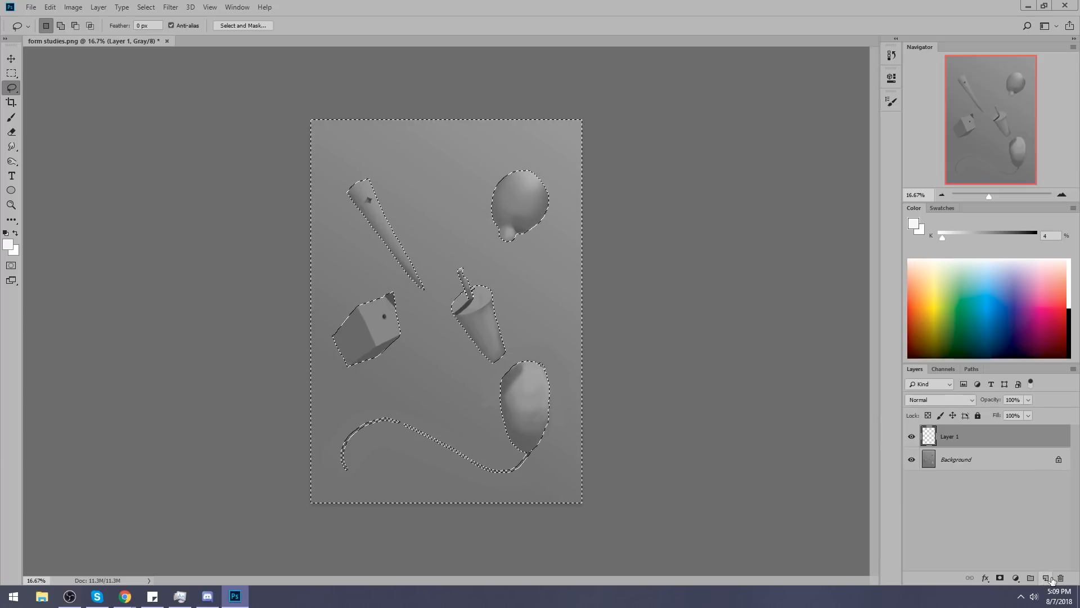
pyautogui.press('g')
pyautogui.keyDown('alt'); pyautogui.click(547, 129); pyautogui.keyUp('alt')
pyautogui.click(479, 229)
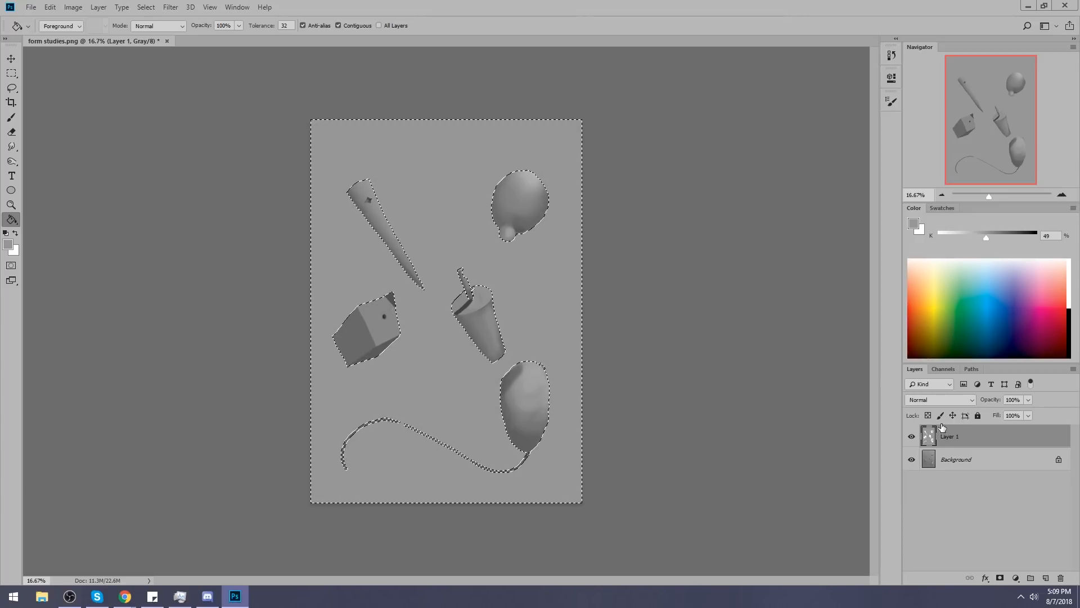
# Clear the background selection around the form studies.
pyautogui.press('m')
pyautogui.rightClick(461, 246)
pyautogui.click(492, 260)
pyautogui.rightClick(475, 289)
pyautogui.click(496, 296)
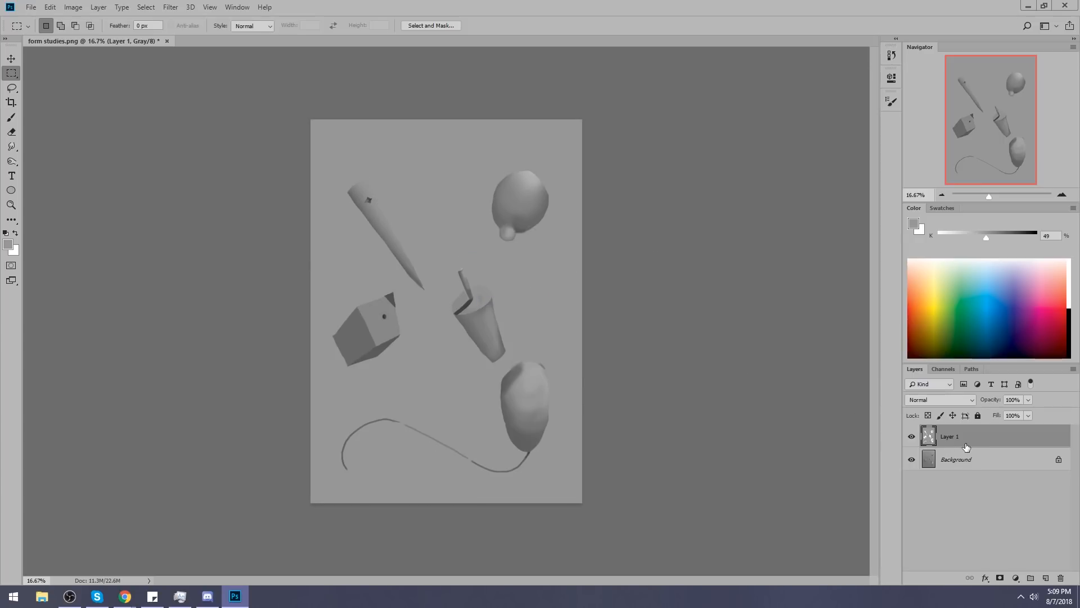
# Convert form studies.png from grayscale to RGB Color mode without flattening its layers.
pyautogui.press('u')
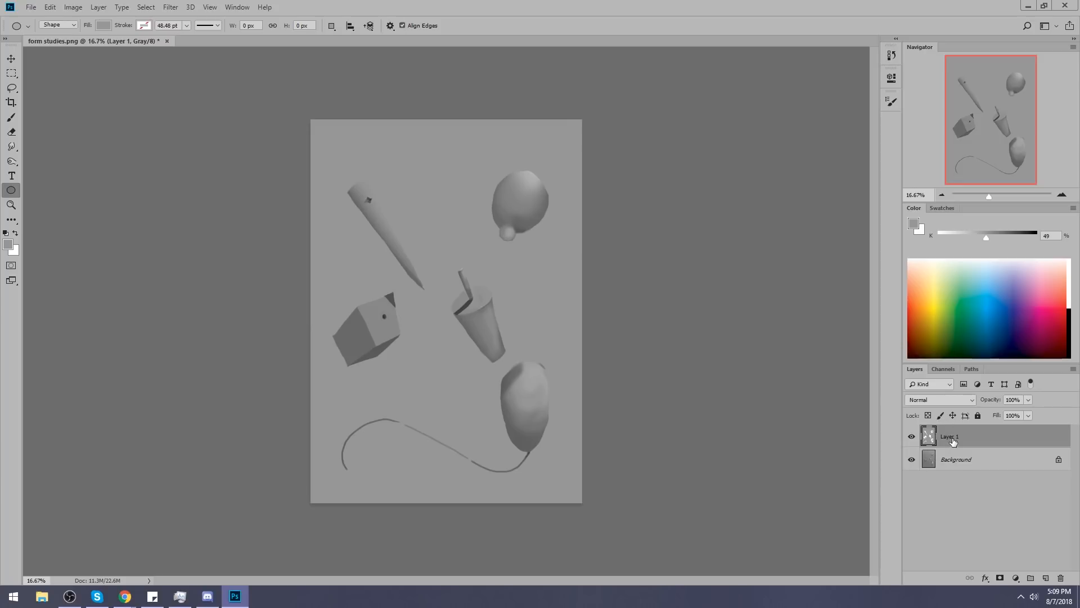
pyautogui.click(73, 7)
pyautogui.moveTo(97, 37)
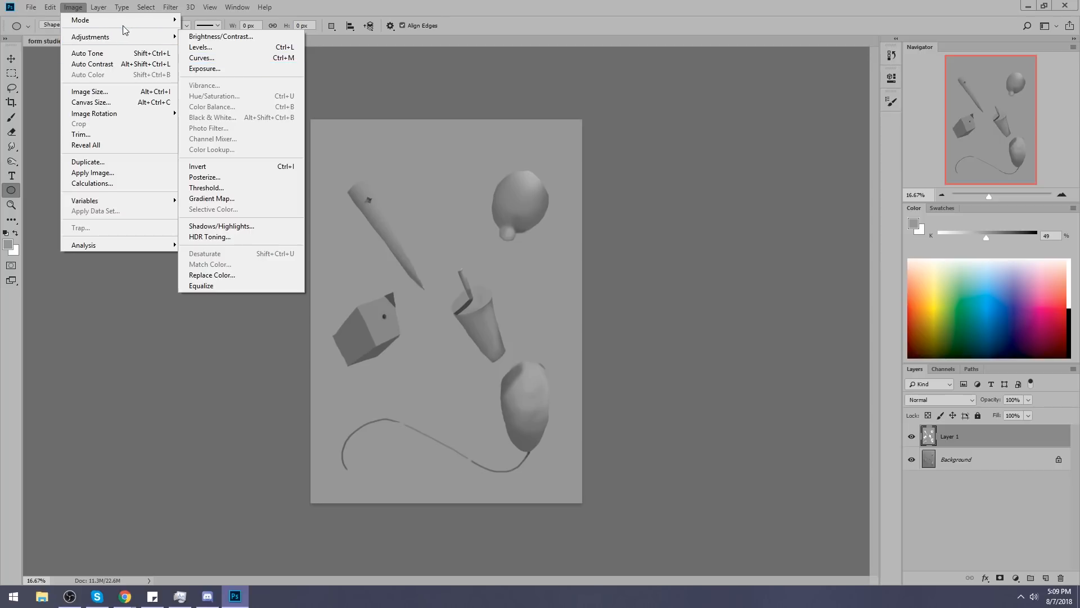
pyautogui.moveTo(125, 21)
pyautogui.click(207, 67)
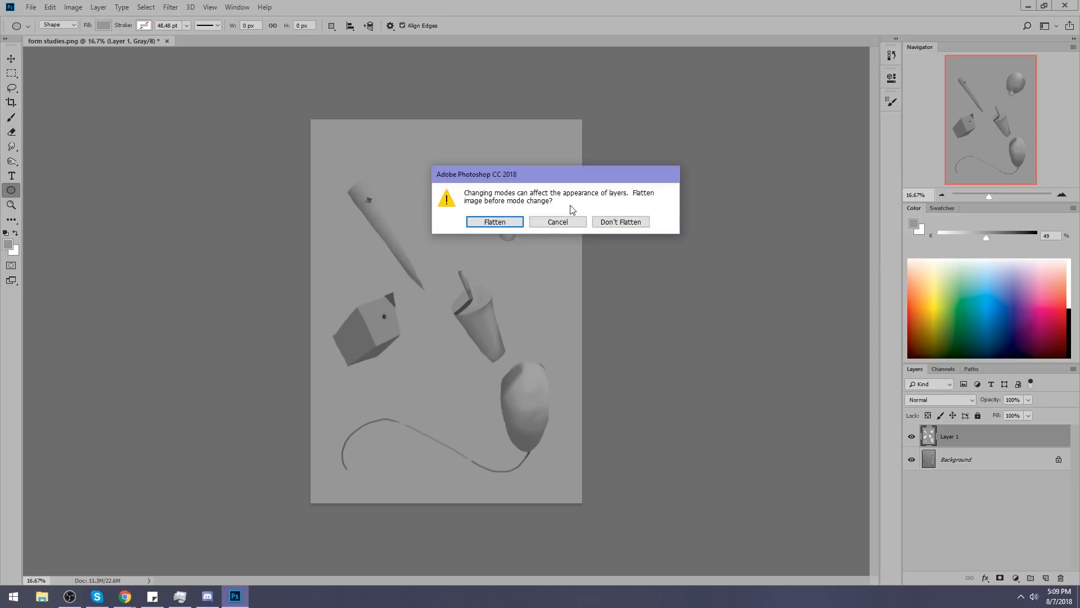
pyautogui.click(606, 223)
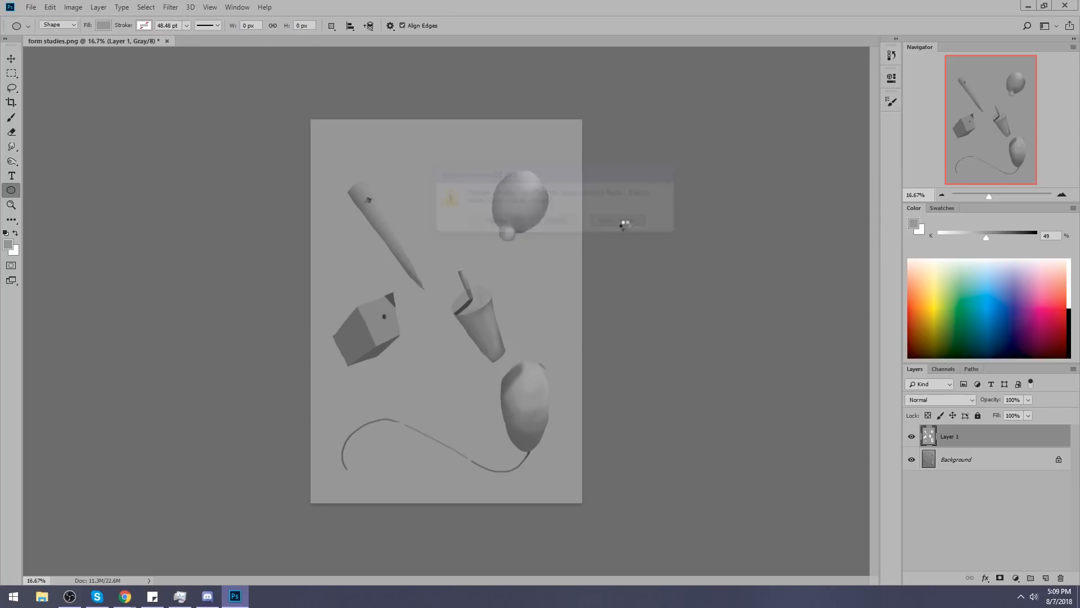
# Raise the lightness of the gray background layer with Hue/Saturation so the objects stand out against it.
pyautogui.hotkey('ctrl', 'u')
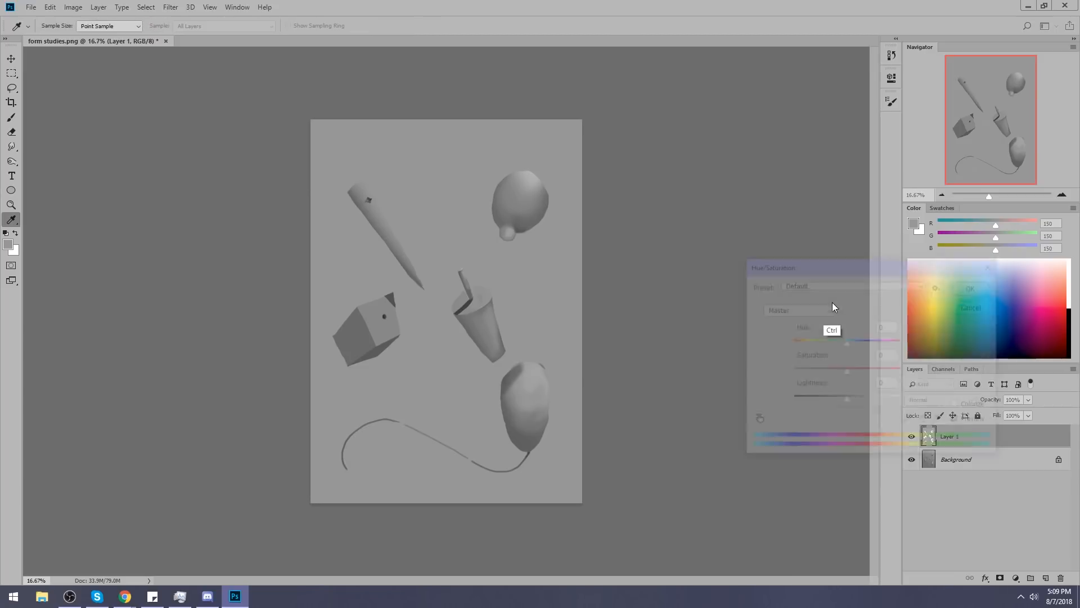
pyautogui.moveTo(847, 401); pyautogui.dragTo(872, 399)
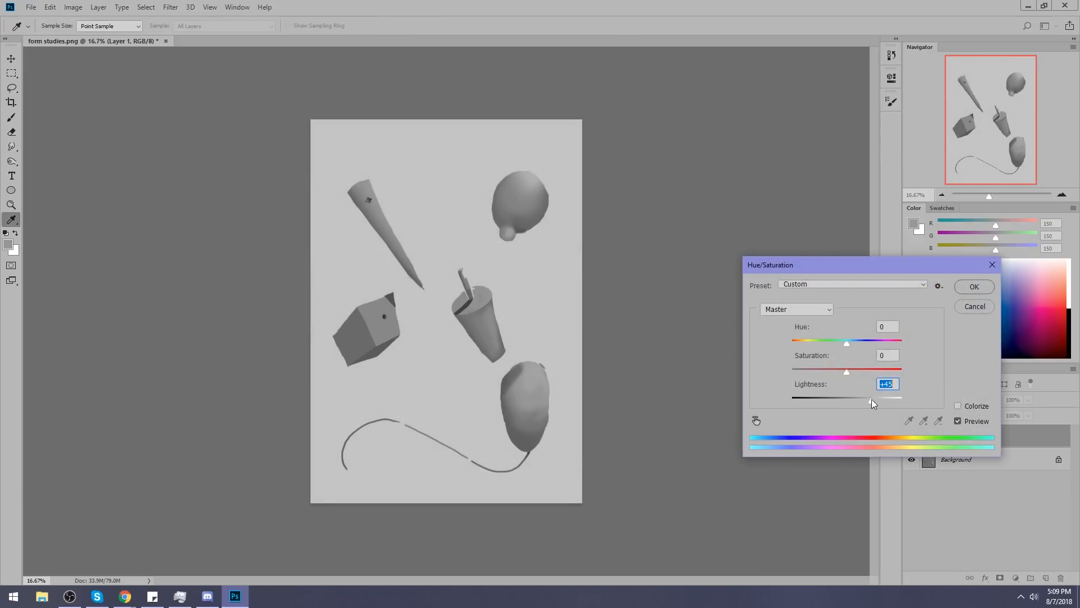
pyautogui.moveTo(869, 397); pyautogui.dragTo(859, 402)
pyautogui.click(980, 293)
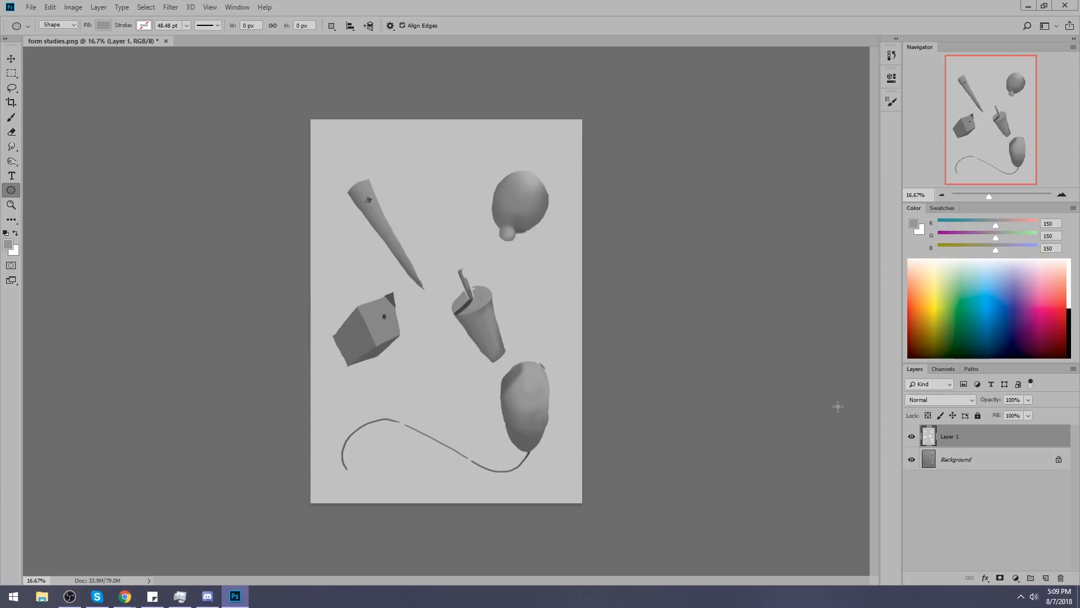
# Reselect the background area, invert the selection to the objects, and merge Layer 1 into the Background.
pyautogui.press('v')
pyautogui.hotkey('ctrl', 'shift', 'd')
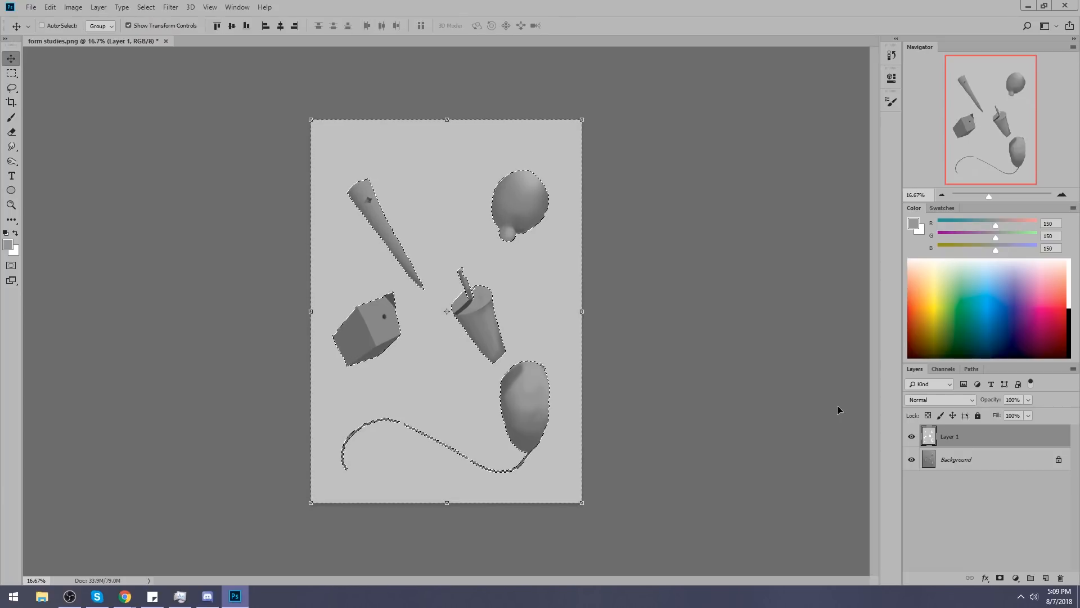
pyautogui.press('m')
pyautogui.rightClick(563, 279)
pyautogui.click(601, 296)
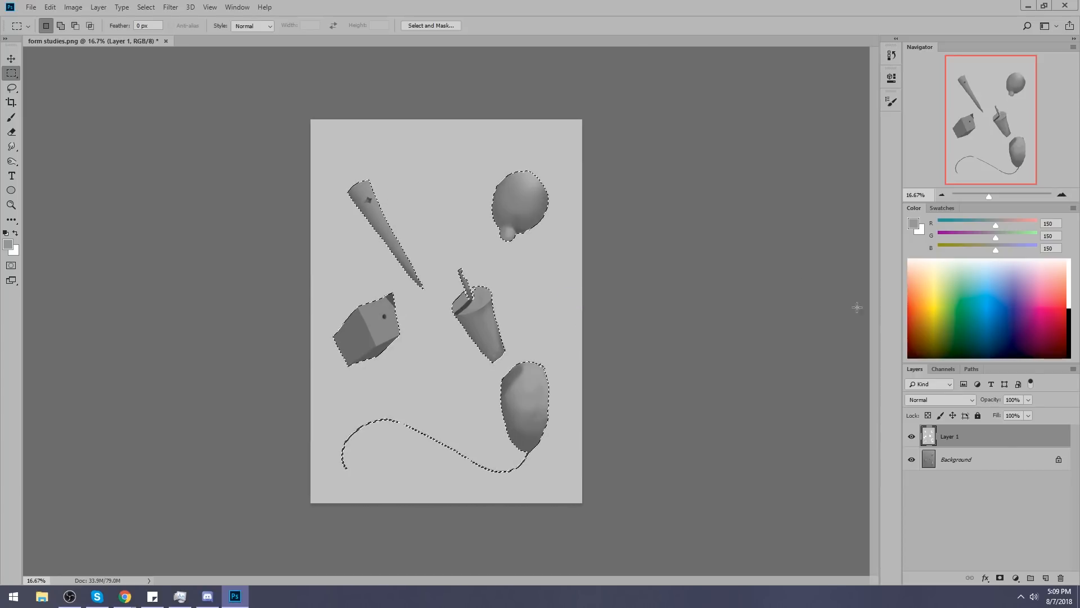
pyautogui.rightClick(964, 434)
pyautogui.click(877, 441)
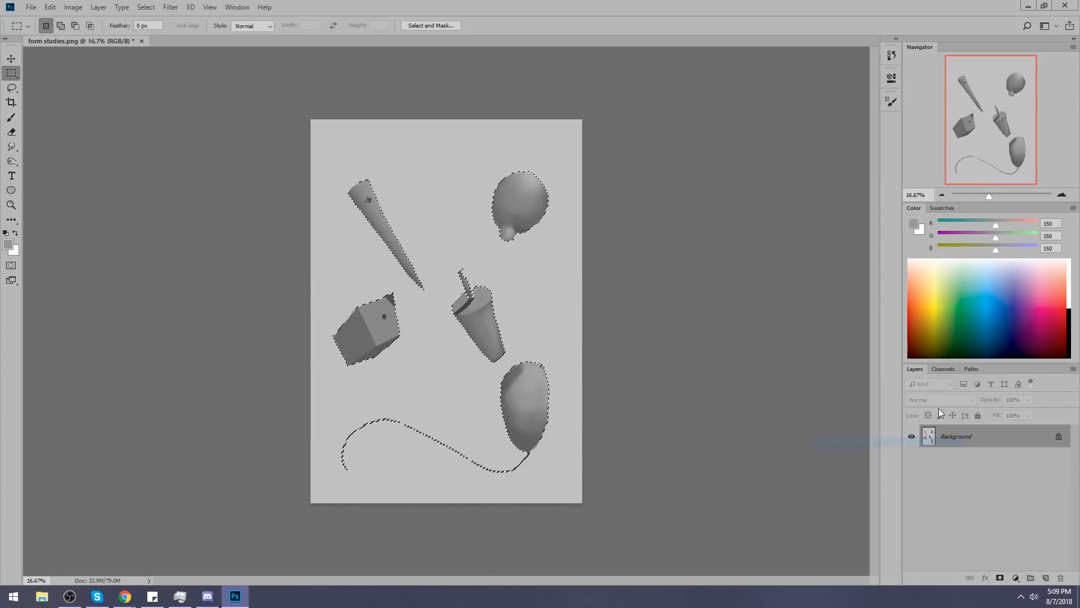
# Hide the selection edges and choose a soft round brush for painting inside the selected objects.
pyautogui.hotkey('ctrl', 'd')
pyautogui.press('b')
pyautogui.rightClick(523, 207)
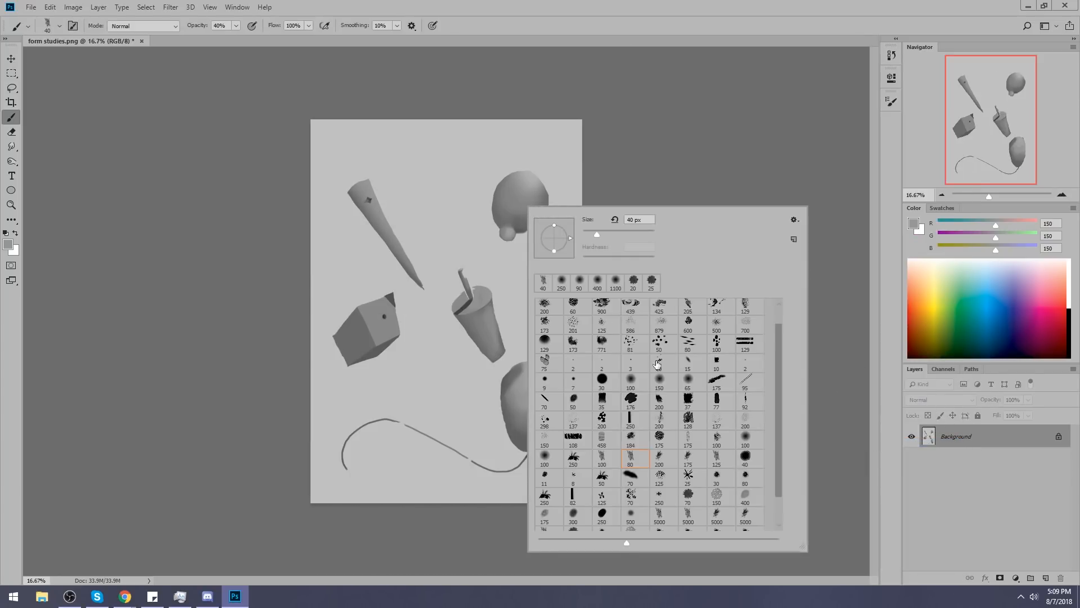
pyautogui.click(639, 386)
pyautogui.press('Return')
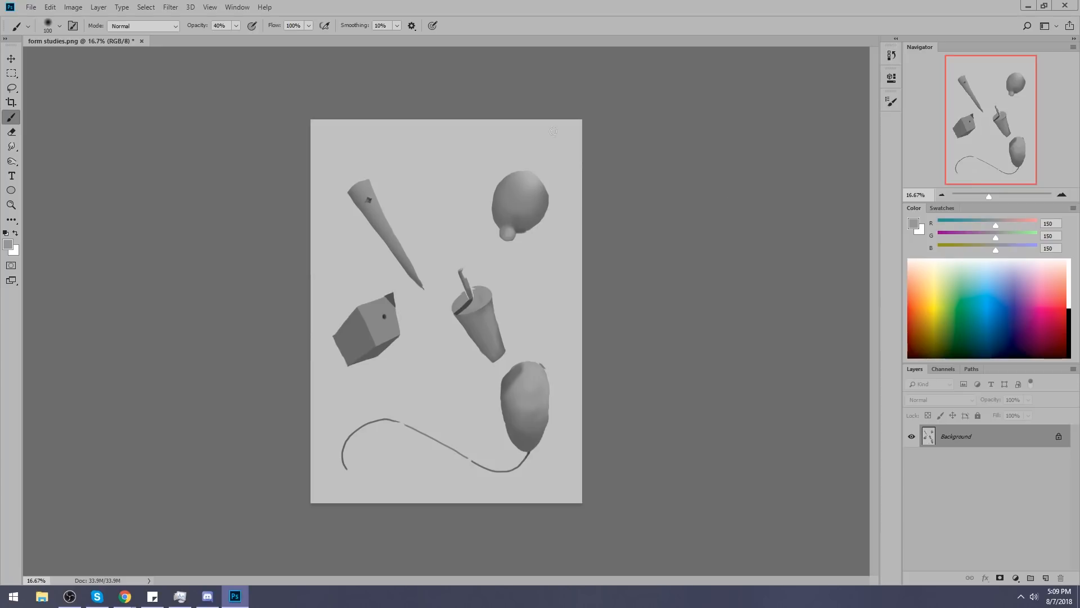
pyautogui.click(11, 88)
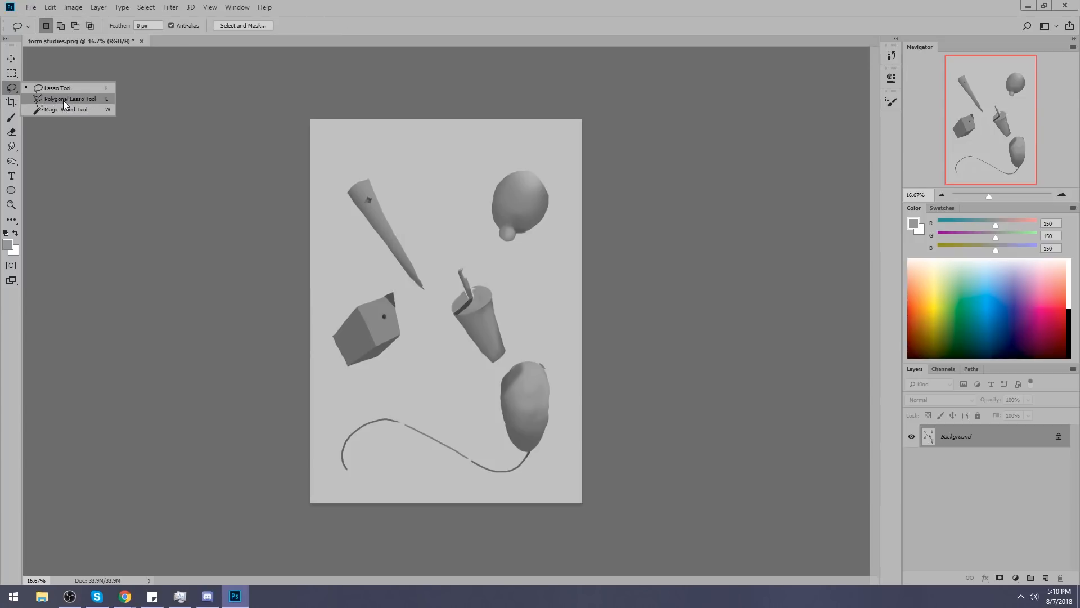
pyautogui.click(63, 100)
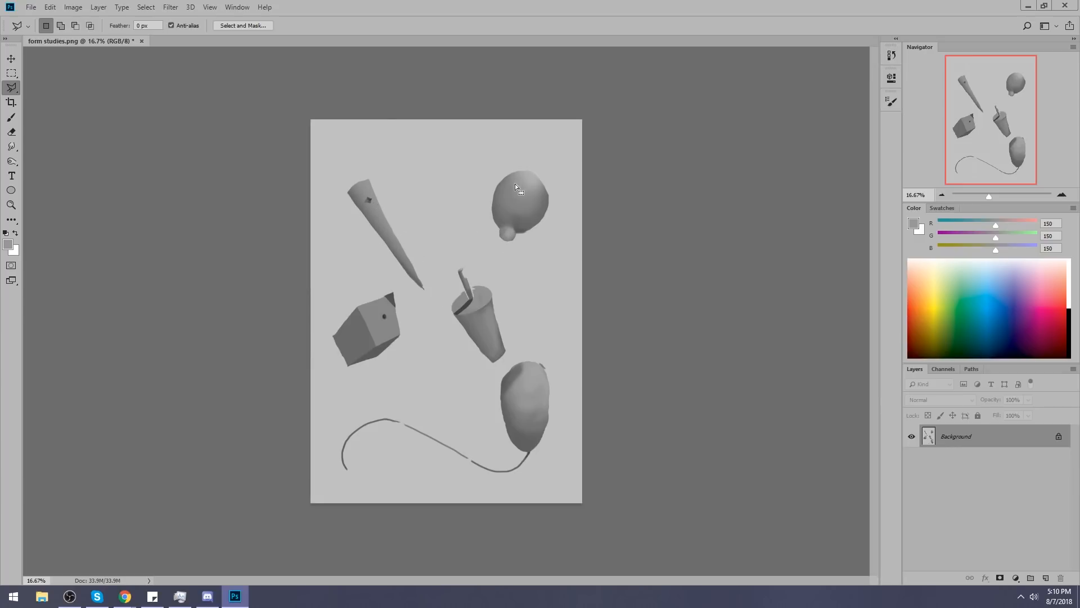
pyautogui.rightClick(15, 85)
pyautogui.click(51, 89)
# Even out the round form's shading with its own mid gray (RGB 142), using a 1500 px soft brush at up to 67% opacity.
pyautogui.press('b')
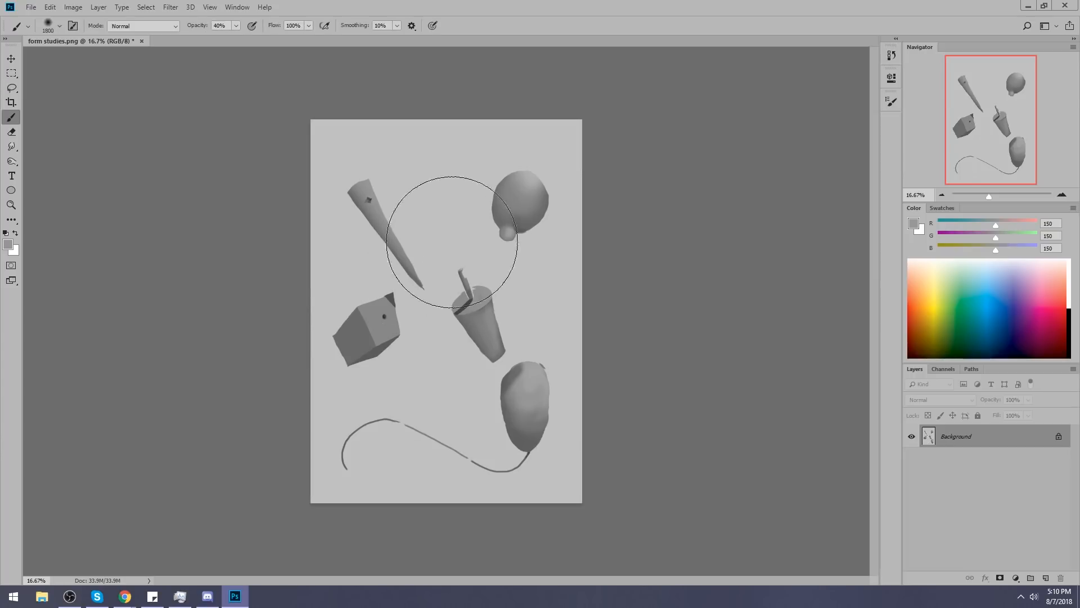
pyautogui.press('[')
pyautogui.press('[')
pyautogui.press('alt')
pyautogui.keyDown('alt'); pyautogui.click(539, 190); pyautogui.keyUp('alt')
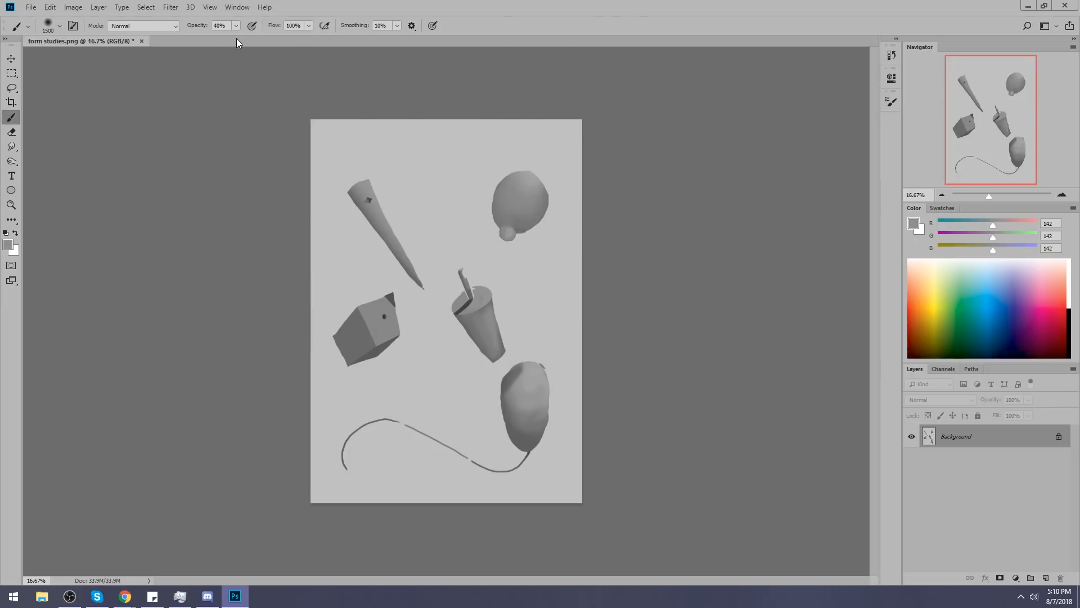
pyautogui.moveTo(516, 184)
pyautogui.mouseDown()
pyautogui.moveTo(542, 186)
pyautogui.moveTo(542, 212)
pyautogui.mouseUp()
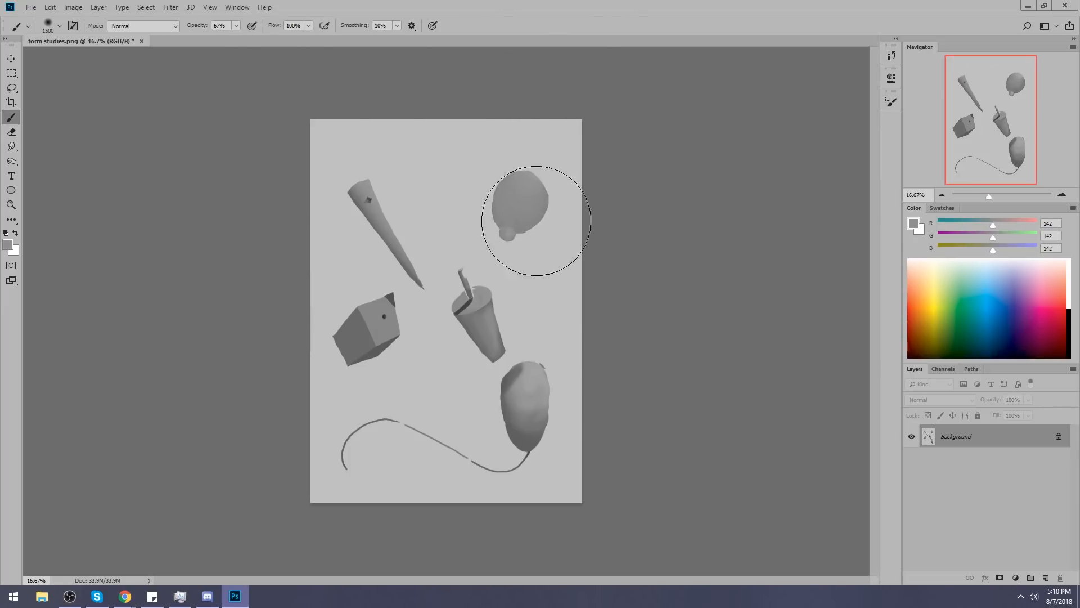
# Sample the box's dark corner gray (RGB 82) and try shading the round form's underside with a 1200 px brush, undoing the stroke.
pyautogui.press('alt')
pyautogui.keyDown('alt'); pyautogui.click(391, 296); pyautogui.keyUp('alt')
pyautogui.press('[')
pyautogui.press('[')
pyautogui.press('[')
pyautogui.moveTo(546, 221); pyautogui.dragTo(511, 228)
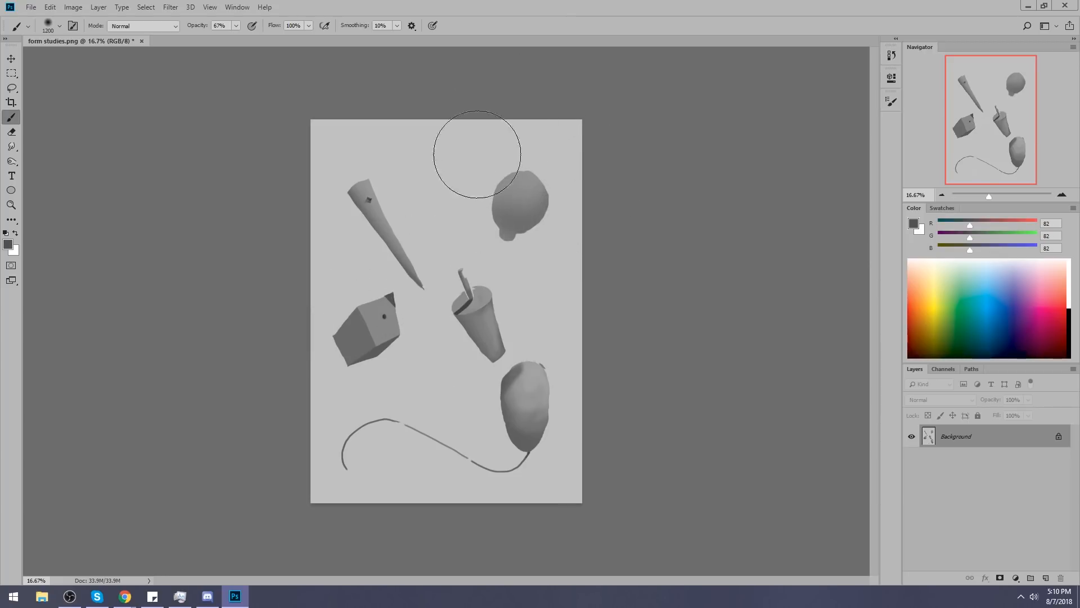
pyautogui.hotkey('ctrl', 'z')
# Lower the brush opacity to 29% and shade the underside of the round form and its stem with the dark gray.
pyautogui.click(236, 25)
pyautogui.moveTo(235, 37); pyautogui.dragTo(216, 37)
pyautogui.click(186, 66)
pyautogui.press(']')
pyautogui.press(']')
pyautogui.press(']')
pyautogui.moveTo(528, 227); pyautogui.dragTo(486, 214)
pyautogui.press('[')
pyautogui.press('[')
pyautogui.press('[')
pyautogui.press('[')
pyautogui.press('[')
pyautogui.press('[')
pyautogui.press('[')
pyautogui.press('[')
pyautogui.press('[')
pyautogui.press('[')
pyautogui.press('[')
pyautogui.press('[')
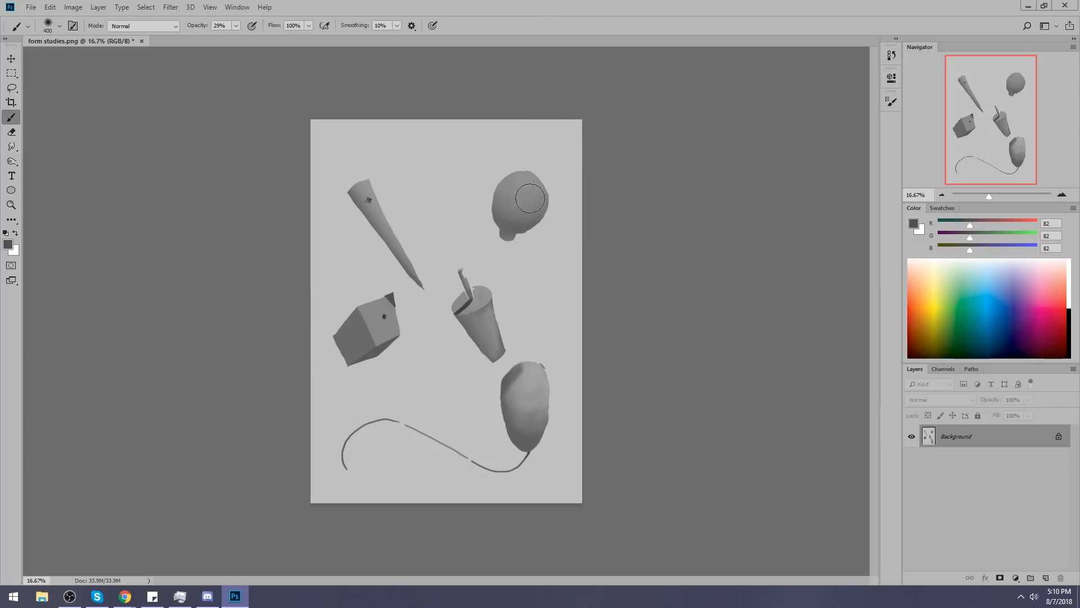
pyautogui.hotkey('ctrl', 'alt', 'z')
pyautogui.moveTo(547, 230); pyautogui.dragTo(513, 237)
# Build a highlight on the upper part of the round form with the background's light gray (RGB 193), shrinking the brush to 500 px.
pyautogui.press('alt')
pyautogui.keyDown('alt'); pyautogui.click(543, 164); pyautogui.keyUp('alt')
pyautogui.press(']')
pyautogui.press(']')
pyautogui.press(']')
pyautogui.press(']')
pyautogui.press(']')
pyautogui.press(']')
pyautogui.press(']')
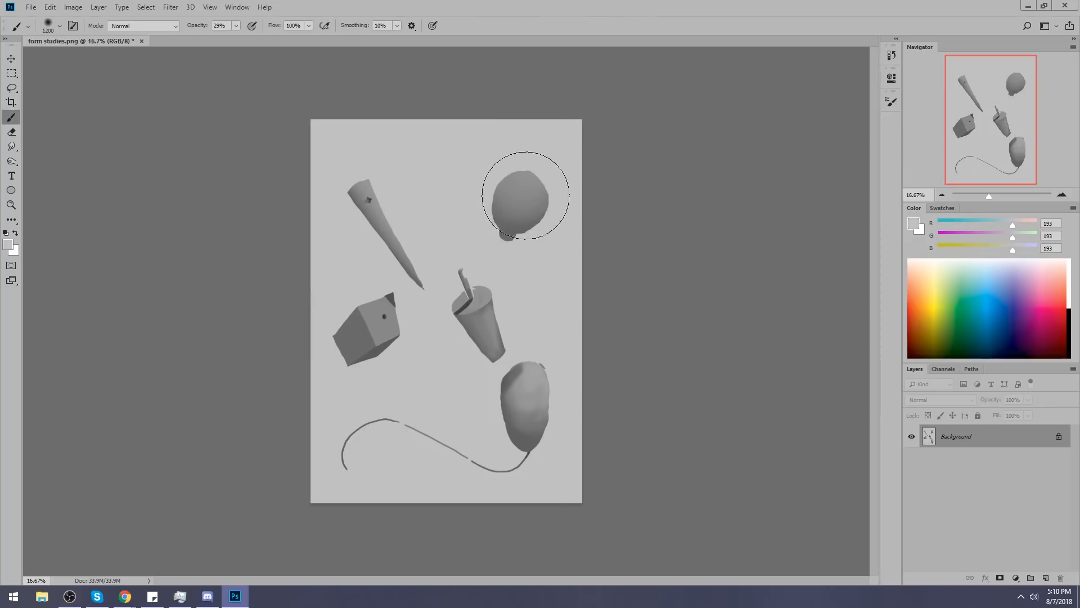
pyautogui.click(535, 195)
pyautogui.press('[')
pyautogui.press('[')
pyautogui.click(530, 178)
pyautogui.press('[')
pyautogui.press('[')
pyautogui.click(527, 191)
pyautogui.press('[')
pyautogui.press('[')
pyautogui.click(532, 186)
pyautogui.press('[')
pyautogui.press('[')
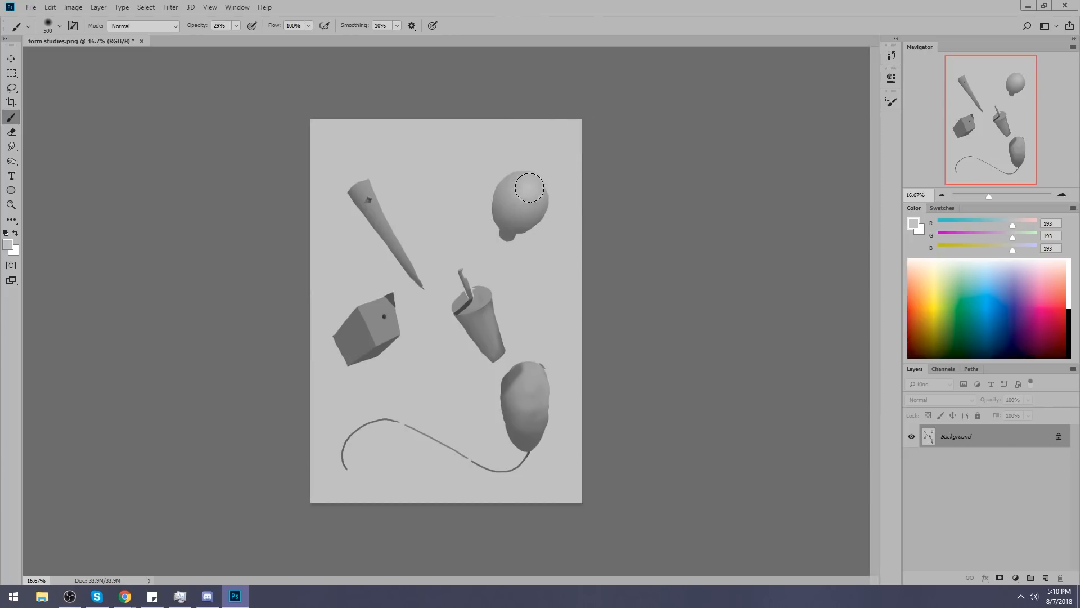
# Lighten the upper edge of the round form with a larger soft brush and undo the last stroke.
pyautogui.press(']')
pyautogui.moveTo(540, 171)
pyautogui.mouseDown()
pyautogui.moveTo(543, 205)
pyautogui.moveTo(507, 190)
pyautogui.moveTo(518, 169)
pyautogui.moveTo(502, 190)
pyautogui.mouseUp()
pyautogui.press(']')
pyautogui.hotkey('ctrl', 'z')
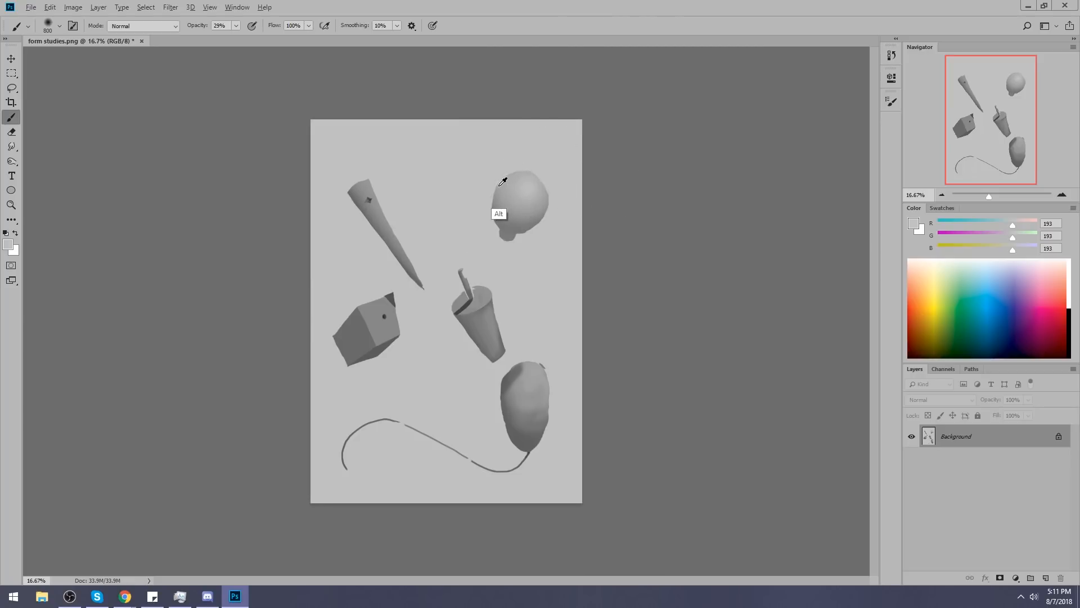
# Refine the shading around the round form's lower and side edges with grays sampled from it and a 400 px brush.
pyautogui.keyDown('alt'); pyautogui.click(505, 237); pyautogui.keyUp('alt')
pyautogui.press('[')
pyautogui.press('[')
pyautogui.press('[')
pyautogui.press('[')
pyautogui.press('[')
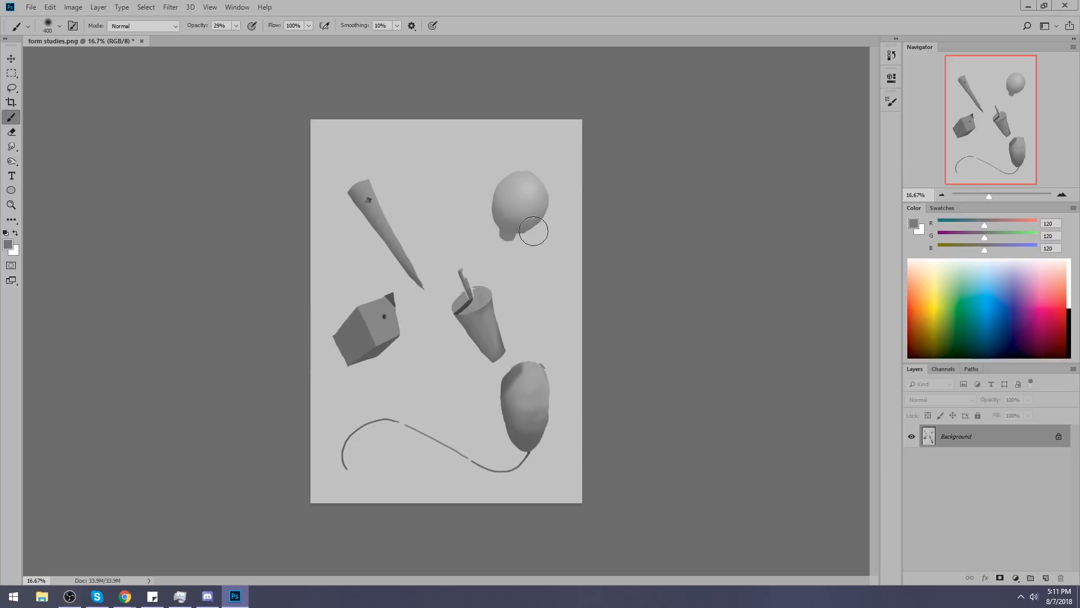
pyautogui.keyDown('alt'); pyautogui.click(524, 198); pyautogui.keyUp('alt')
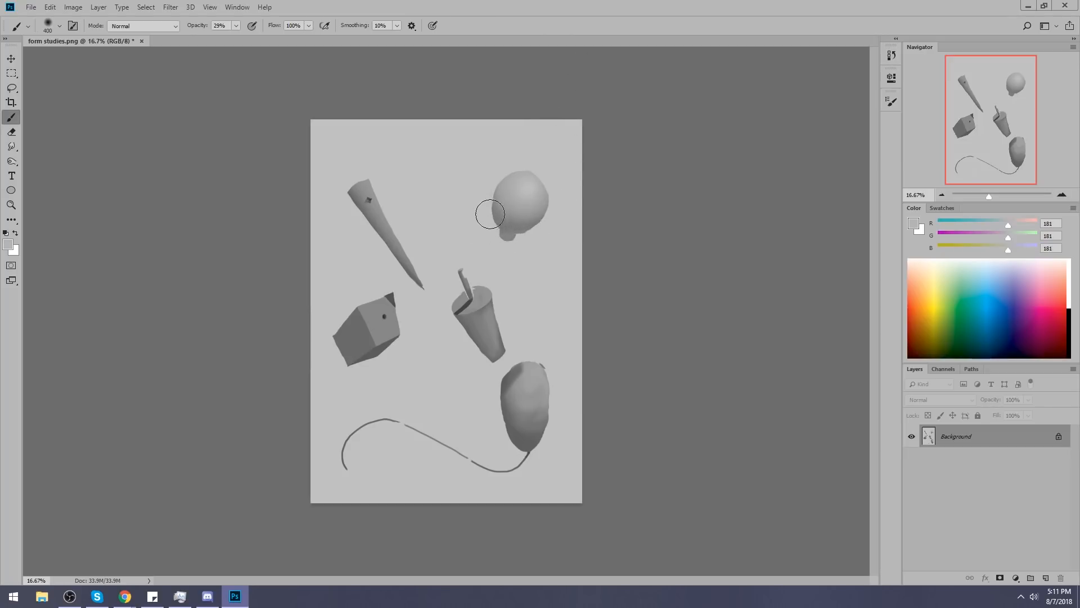
pyautogui.hotkey('ctrl', 'alt', 'z')
pyautogui.moveTo(501, 228); pyautogui.dragTo(505, 197)
# Smooth the patchy shading in the middle of the egg with sampled mid grays and a 900 px soft brush.
pyautogui.keyDown('alt'); pyautogui.click(538, 401); pyautogui.keyUp('alt')
pyautogui.keyDown('alt'); pyautogui.click(531, 398); pyautogui.keyUp('alt')
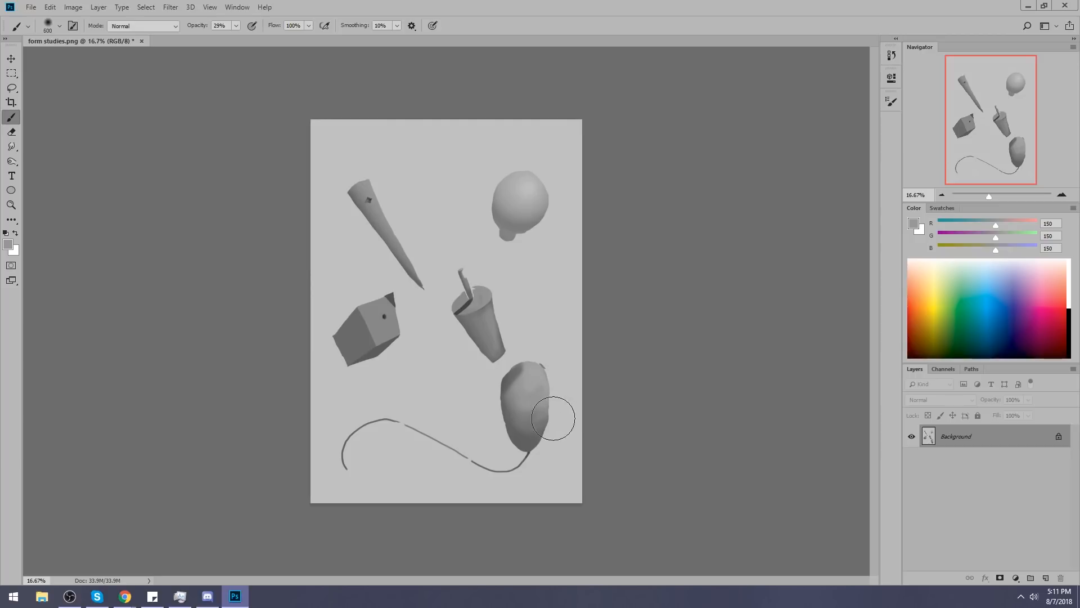
pyautogui.keyDown('alt'); pyautogui.click(529, 403); pyautogui.keyUp('alt')
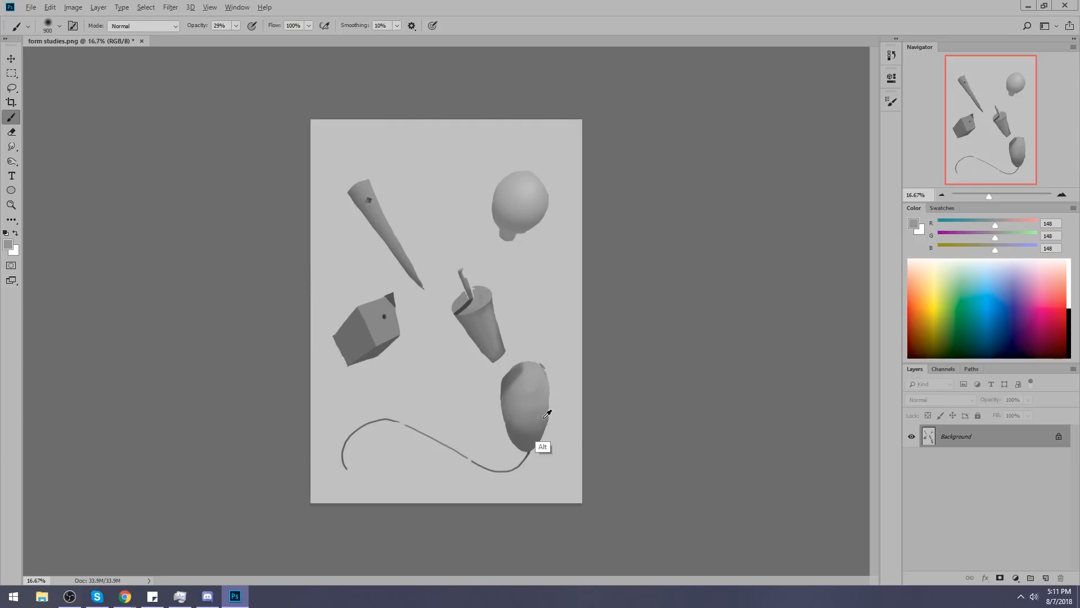
pyautogui.keyDown('alt'); pyautogui.click(522, 414); pyautogui.keyUp('alt')
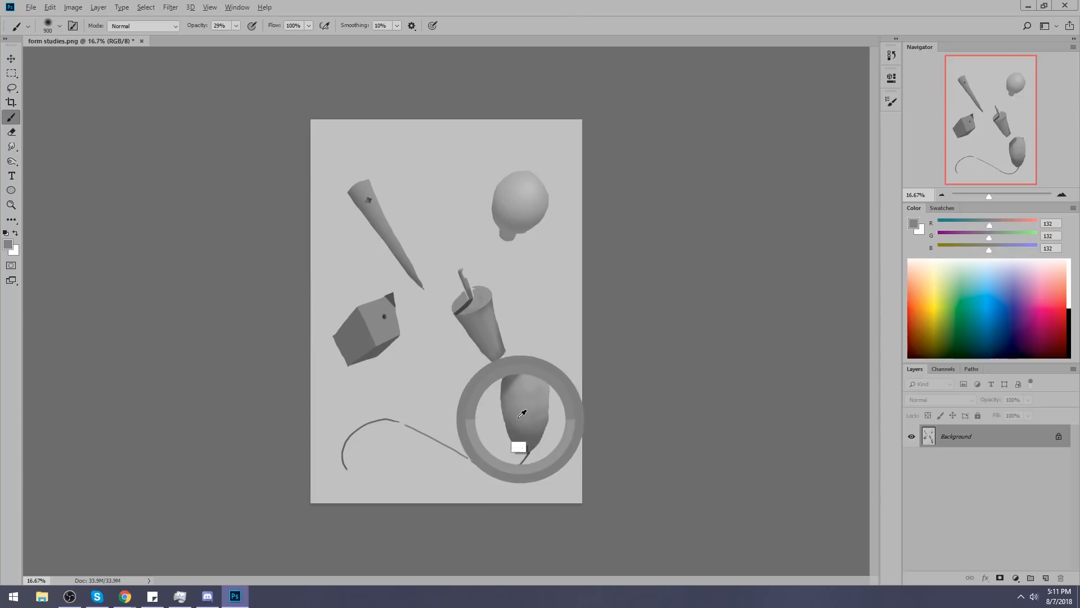
pyautogui.keyDown('alt'); pyautogui.click(516, 388); pyautogui.keyUp('alt')
pyautogui.keyDown('alt'); pyautogui.click(546, 395); pyautogui.keyUp('alt')
pyautogui.keyDown('alt'); pyautogui.click(540, 403); pyautogui.keyUp('alt')
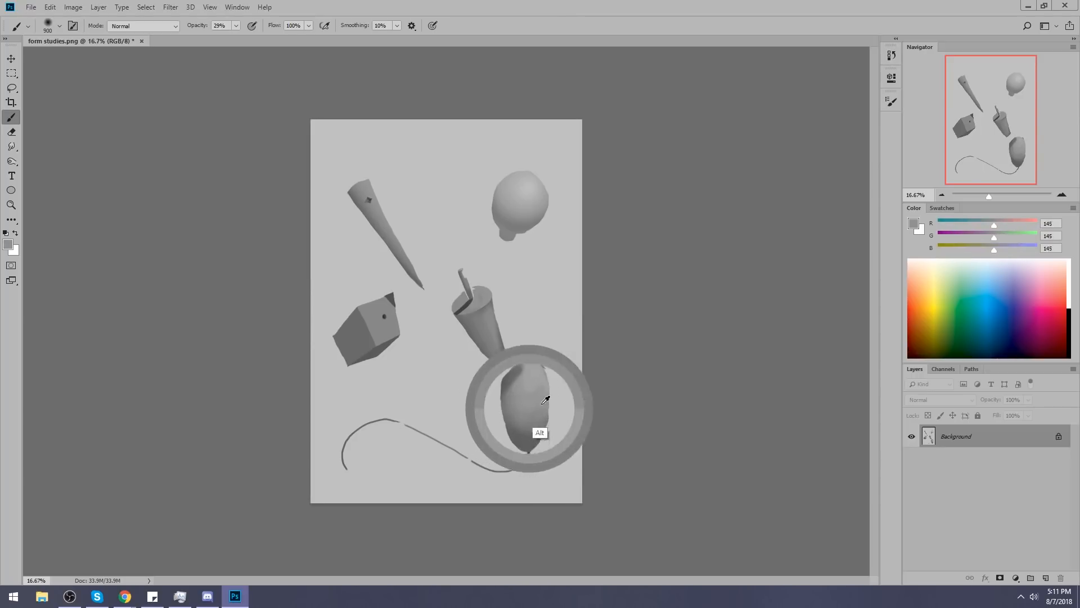
# Blend the egg's shadows at its lower end and upper side with grays sampled from the egg.
pyautogui.keyDown('alt'); pyautogui.click(520, 414); pyautogui.keyUp('alt')
pyautogui.keyDown('alt'); pyautogui.click(521, 423); pyautogui.keyUp('alt')
pyautogui.keyDown('alt'); pyautogui.click(526, 438); pyautogui.keyUp('alt')
pyautogui.keyDown('alt'); pyautogui.click(530, 429); pyautogui.keyUp('alt')
pyautogui.keyDown('alt'); pyautogui.click(537, 394); pyautogui.keyUp('alt')
pyautogui.keyDown('alt'); pyautogui.click(520, 380); pyautogui.keyUp('alt')
pyautogui.keyDown('alt'); pyautogui.click(506, 379); pyautogui.keyUp('alt')
pyautogui.rightClick(506, 422)
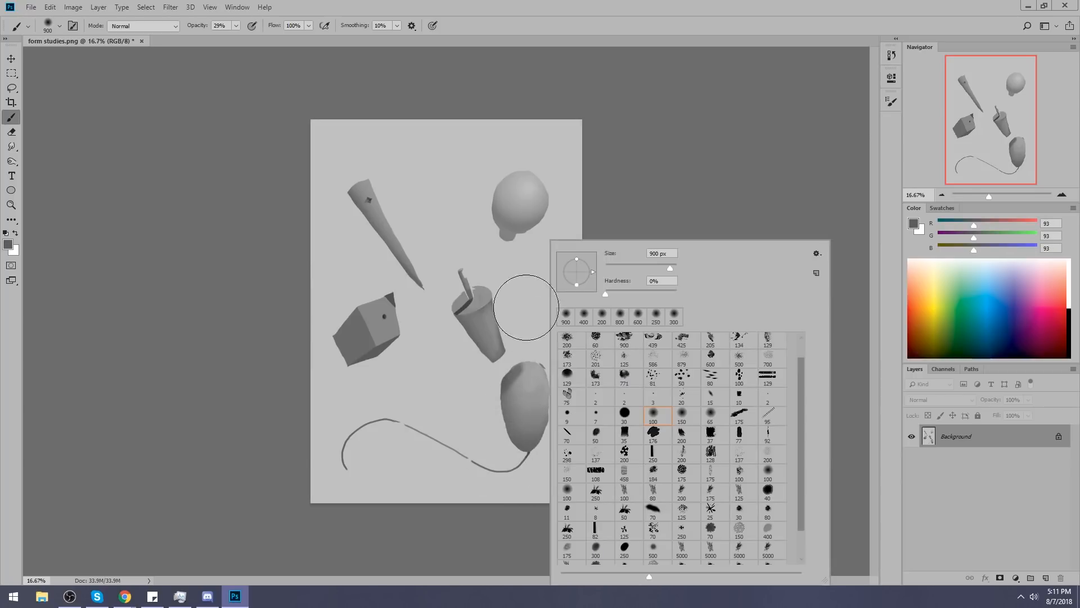
pyautogui.click(519, 160)
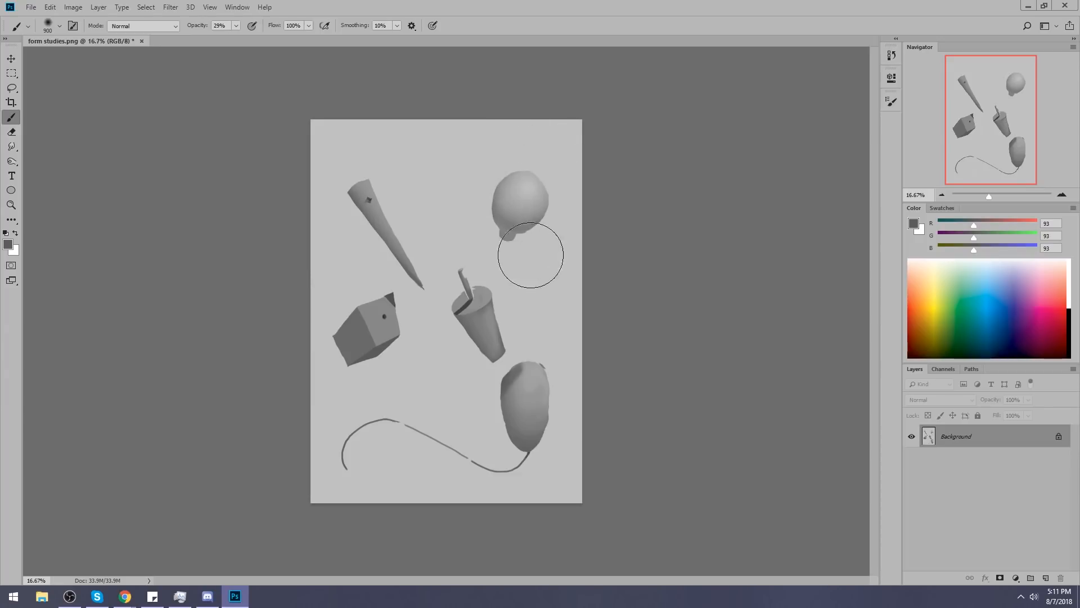
# Sample the dark gray (RGB 66) inside the cup and work on the cone's shadow side with a 500 px soft brush.
pyautogui.keyDown('alt'); pyautogui.click(558, 210); pyautogui.keyUp('alt')
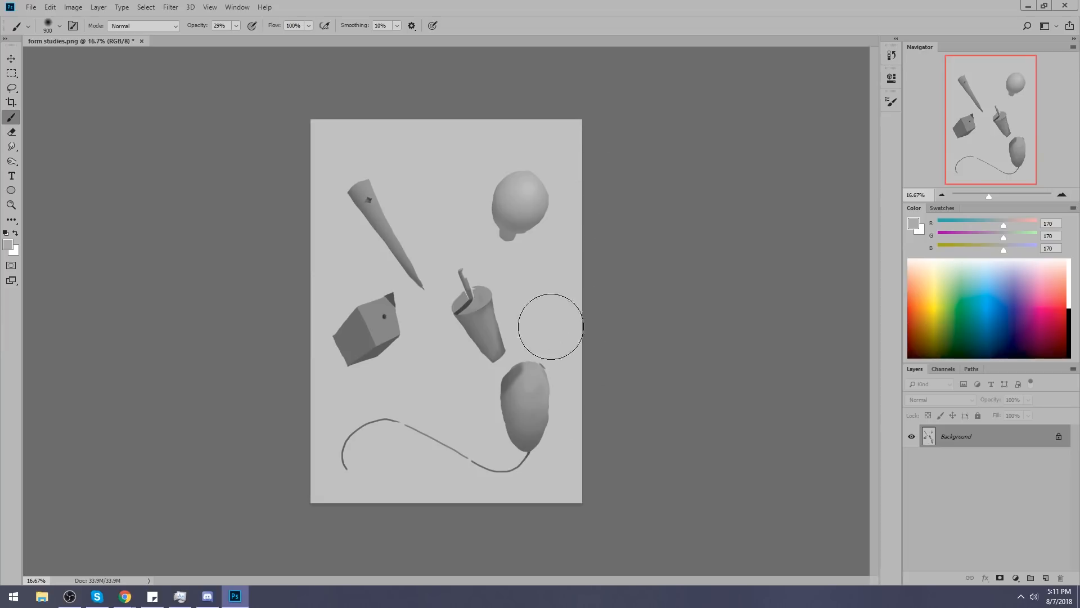
pyautogui.keyDown('alt'); pyautogui.click(468, 303); pyautogui.keyUp('alt')
pyautogui.press('[')
pyautogui.press('[')
pyautogui.press('[')
pyautogui.press('[')
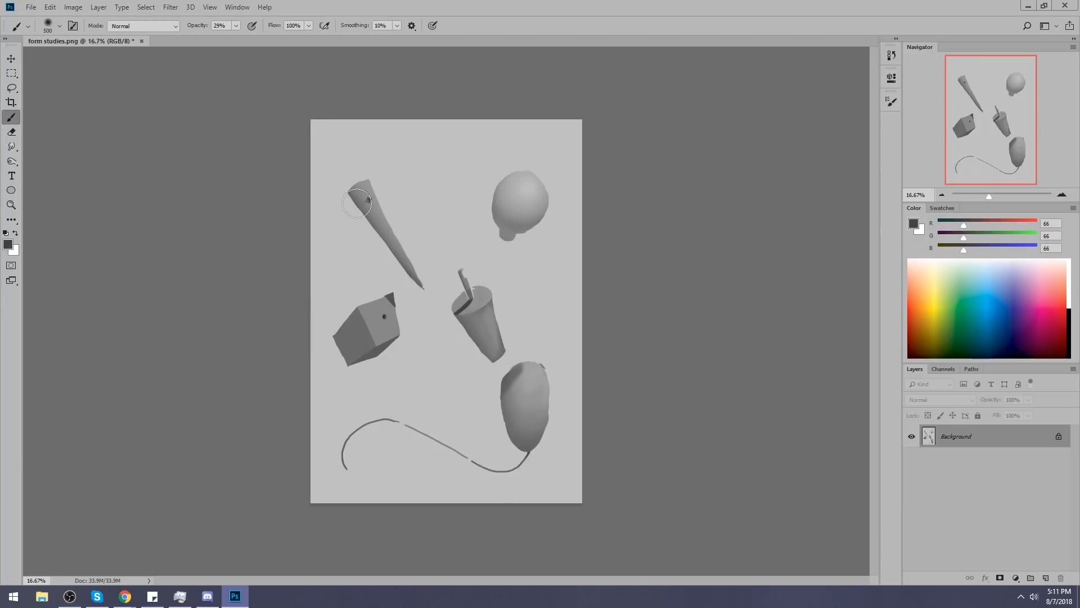
pyautogui.press(']')
pyautogui.press(']')
pyautogui.press(']')
# Lighten the cone's wide end and lit edge with the background's light gray (RGB 192), using a 700 px and a 300 px brush.
pyautogui.keyDown('alt'); pyautogui.click(415, 205); pyautogui.keyUp('alt')
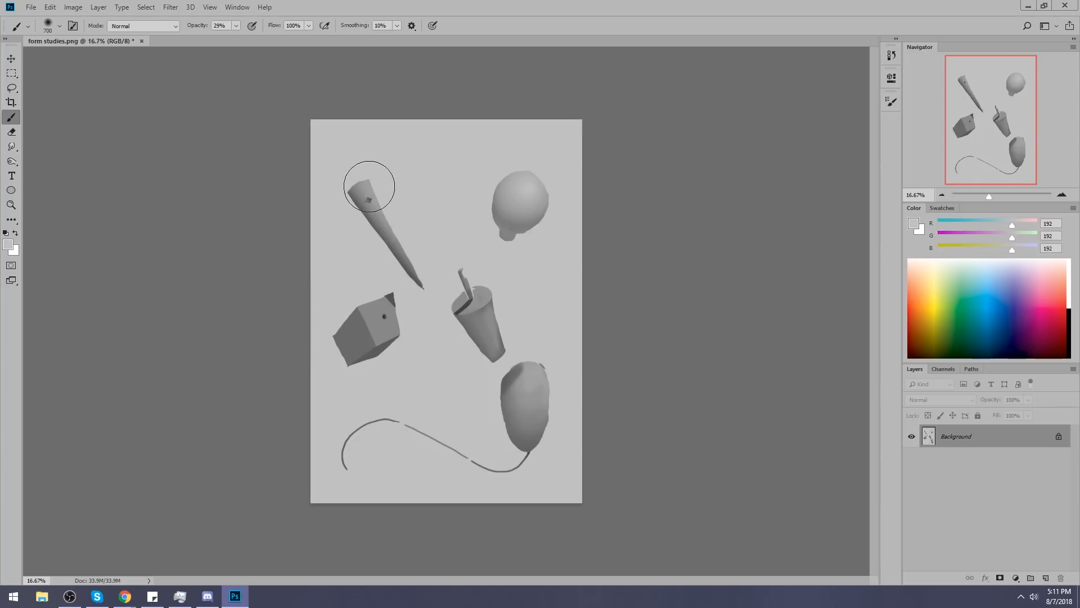
pyautogui.keyDown('alt'); pyautogui.click(378, 207); pyautogui.keyUp('alt')
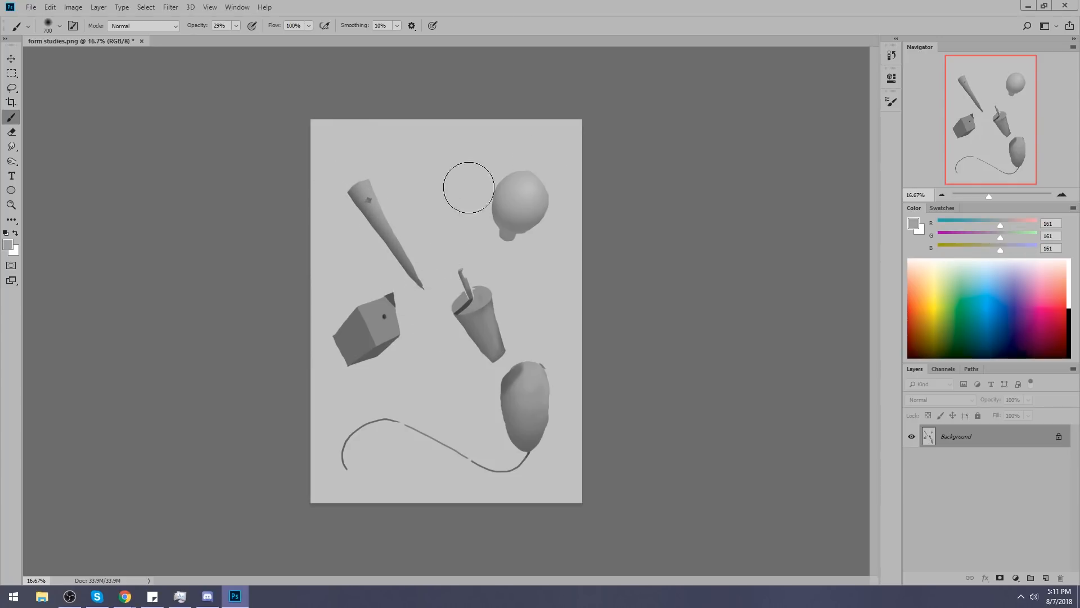
pyautogui.keyDown('alt'); pyautogui.click(388, 189); pyautogui.keyUp('alt')
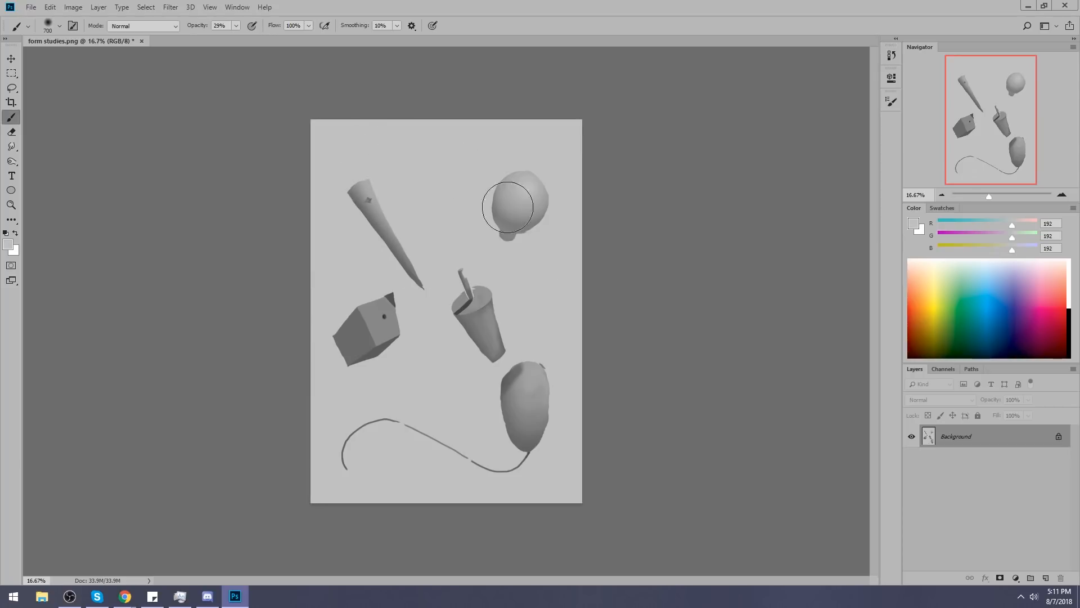
pyautogui.press('[')
pyautogui.press('[')
pyautogui.press('[')
pyautogui.moveTo(387, 223); pyautogui.dragTo(424, 280)
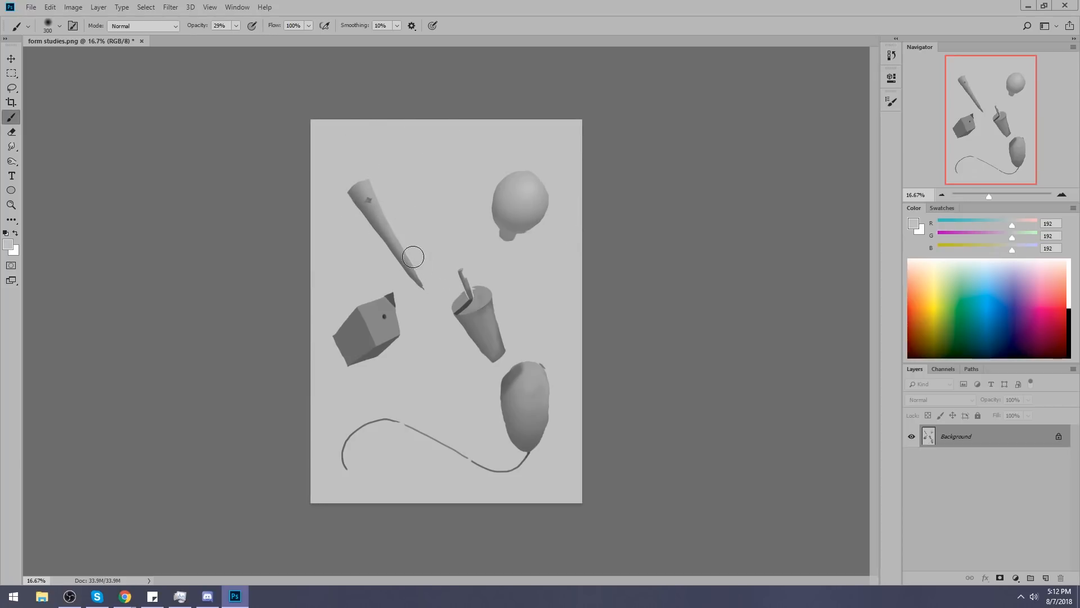
# Soften the cone's middle with a 600 px soft brush, sampling its mid gray (RGB 155) and the background's light gray (RGB 192).
pyautogui.press(']')
pyautogui.press(']')
pyautogui.keyDown('alt'); pyautogui.click(392, 218); pyautogui.keyUp('alt')
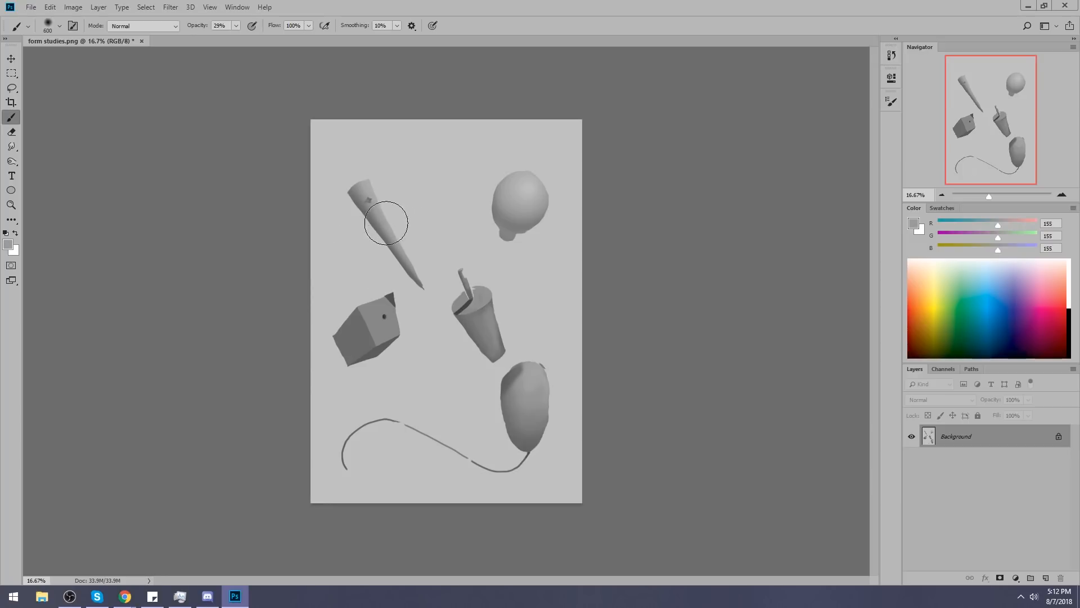
pyautogui.keyDown('alt'); pyautogui.click(430, 234); pyautogui.keyUp('alt')
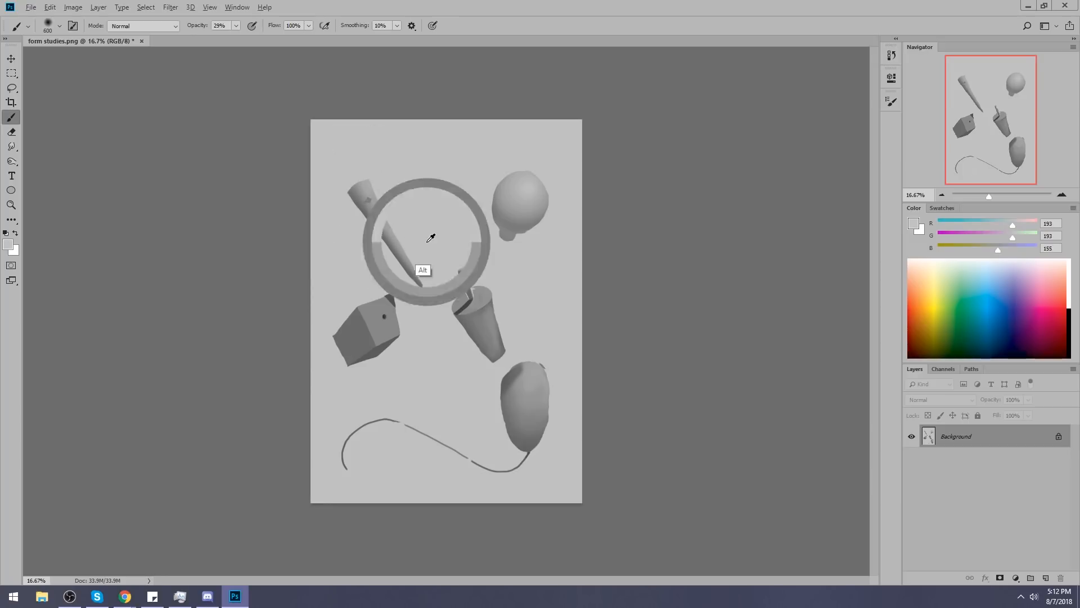
pyautogui.keyDown('alt'); pyautogui.click(443, 242); pyautogui.keyUp('alt')
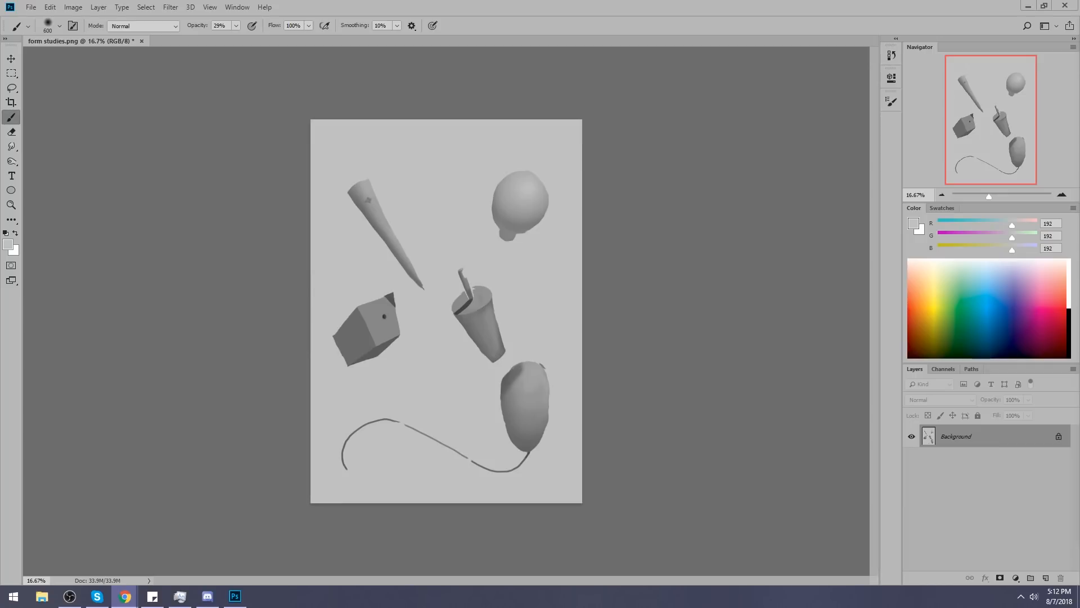
# Switch to Chrome and view the Google+ community and Patreon page linked from istebrak.com, returning to the portfolio page.
pyautogui.click(124, 596)
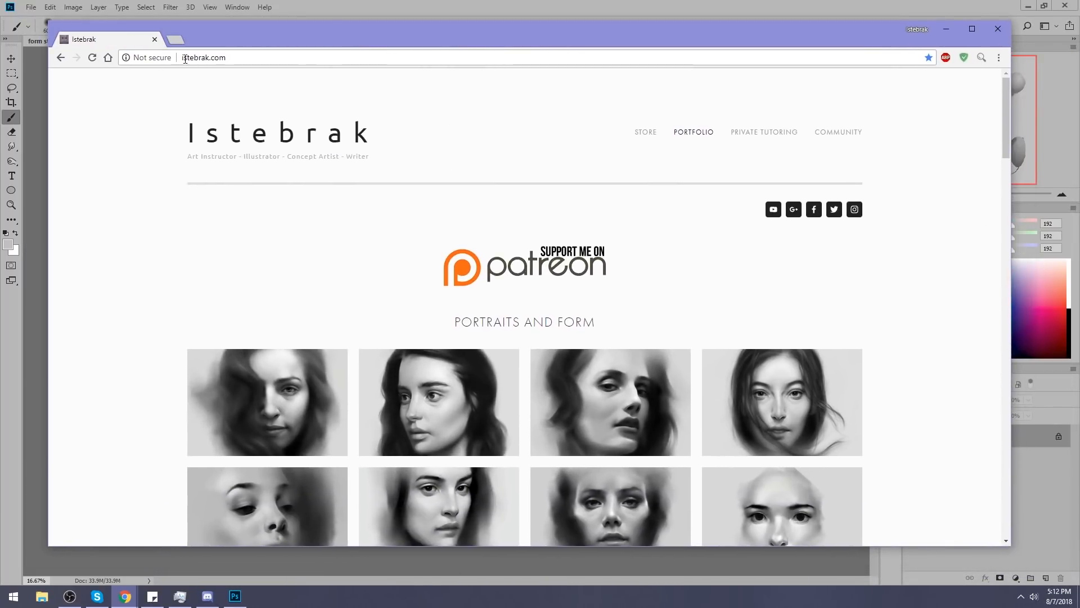
pyautogui.click(794, 211)
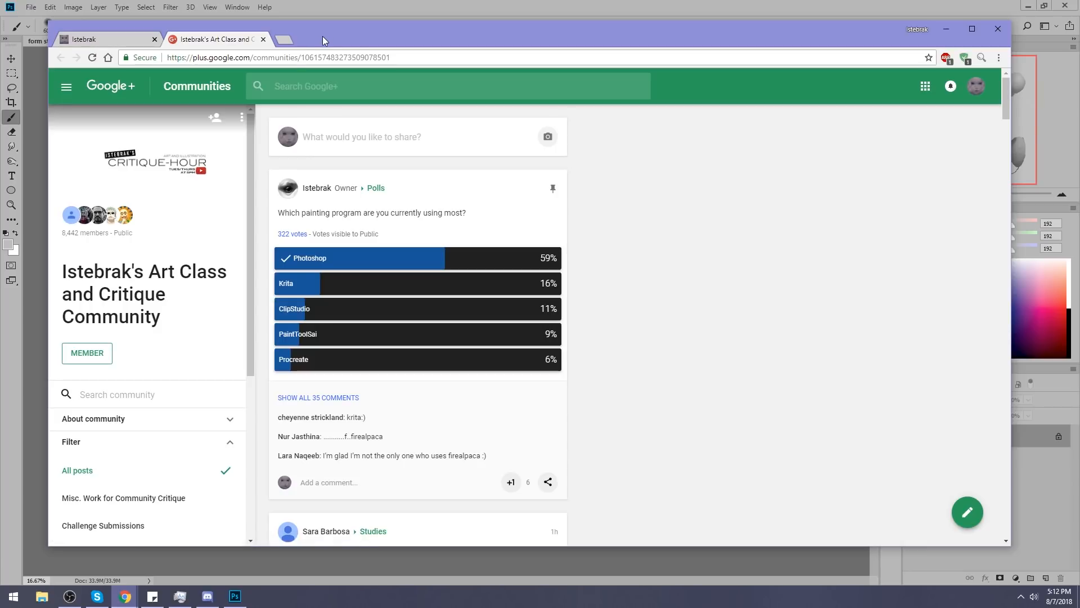
pyautogui.click(136, 40)
pyautogui.click(554, 259)
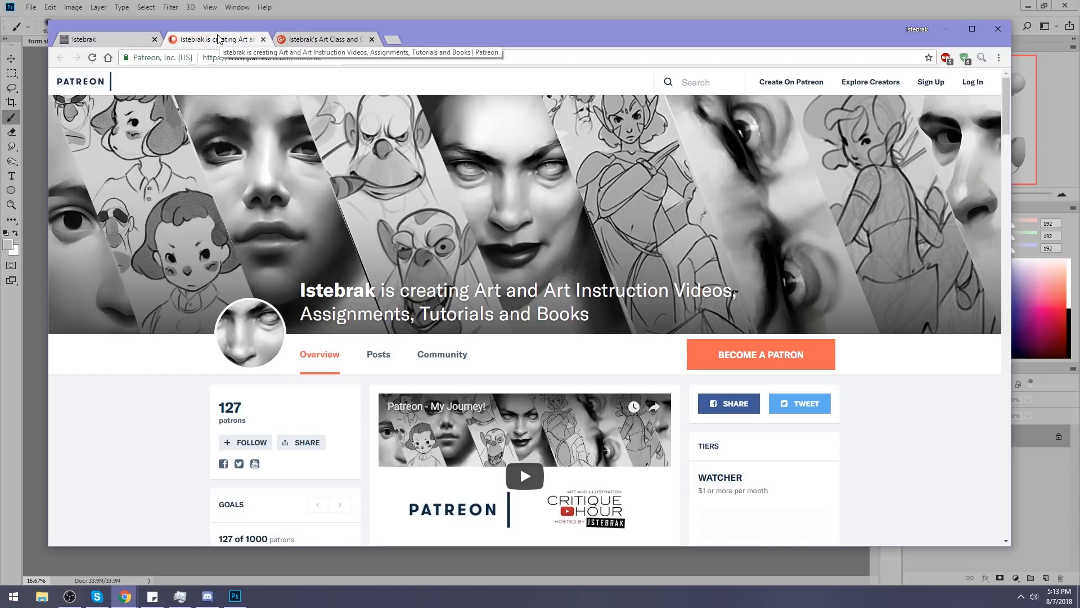
pyautogui.click(106, 35)
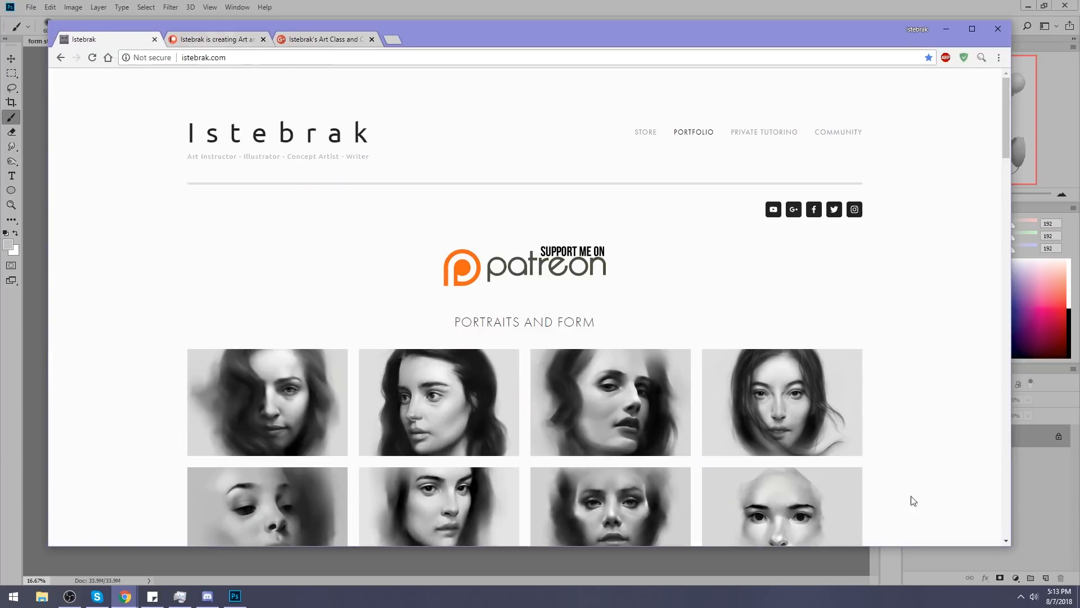
# Check the August 2018 dates in the system calendar while the portfolio page stays open.
pyautogui.click(1059, 595)
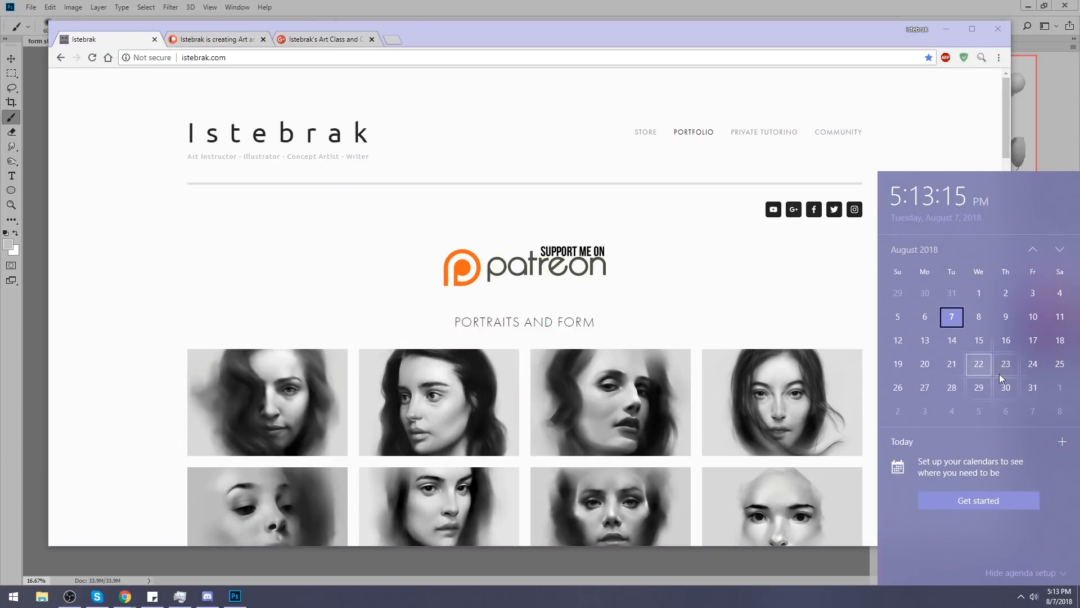
pyautogui.click(670, 26)
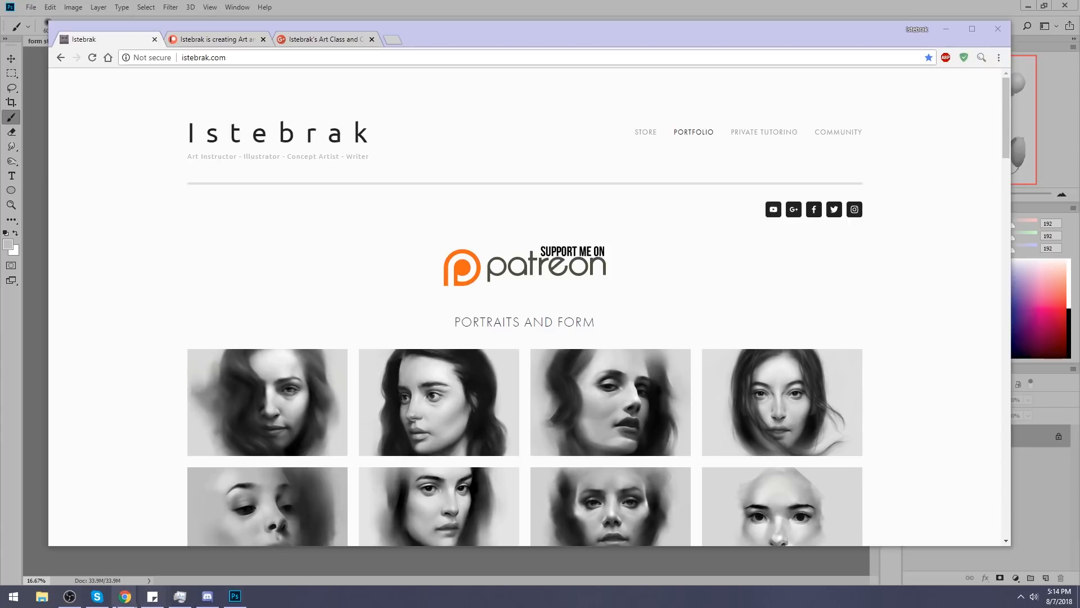
pyautogui.click(1059, 596)
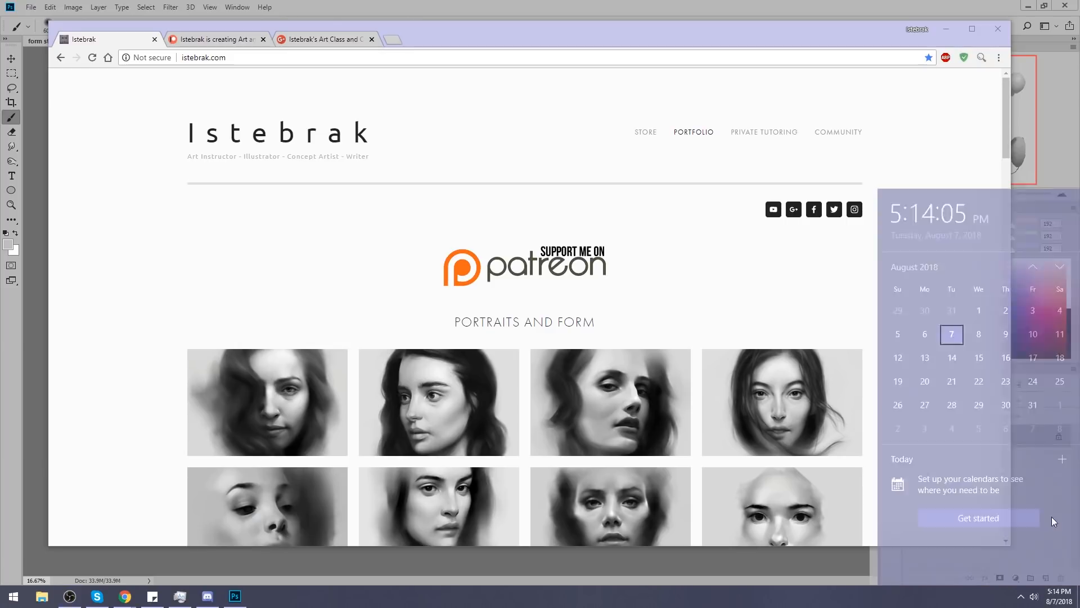